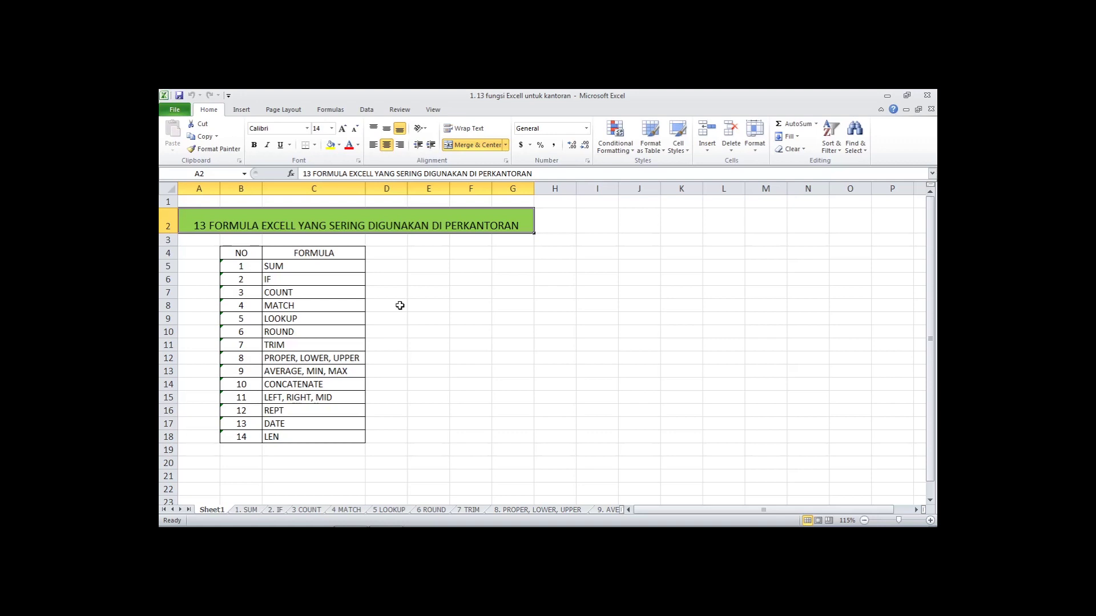
left_click(412, 279)
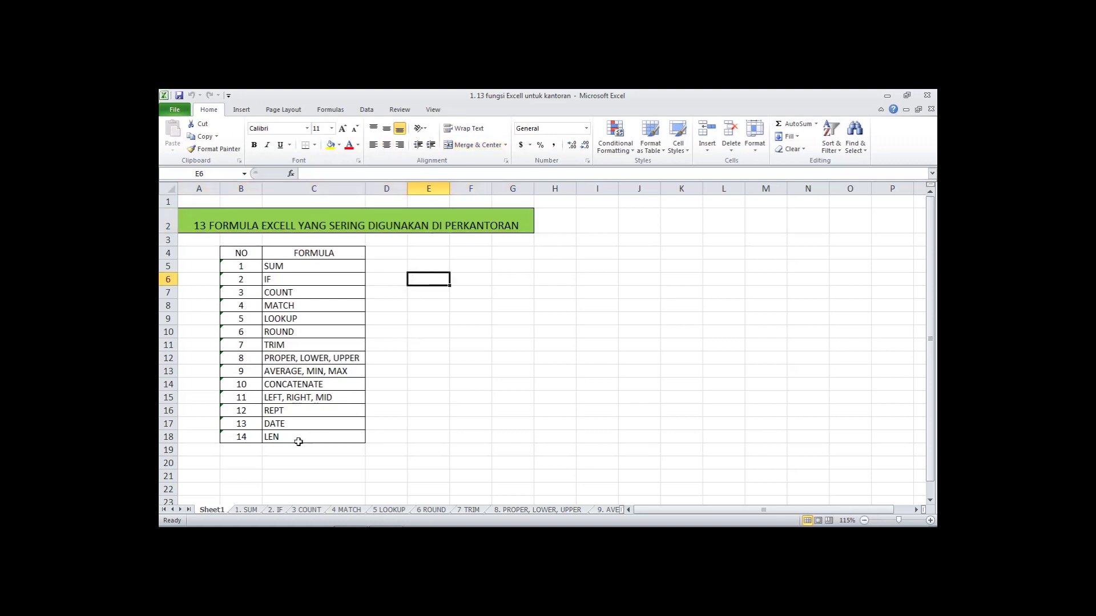
left_click_drag(291, 266, 308, 438)
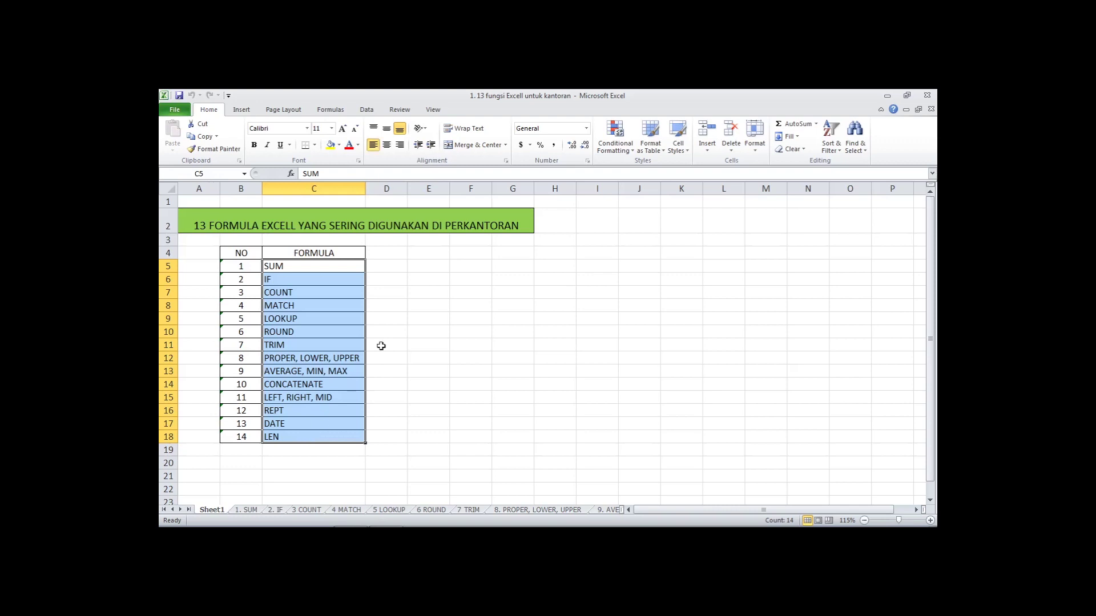
left_click(394, 330)
left_click(434, 303)
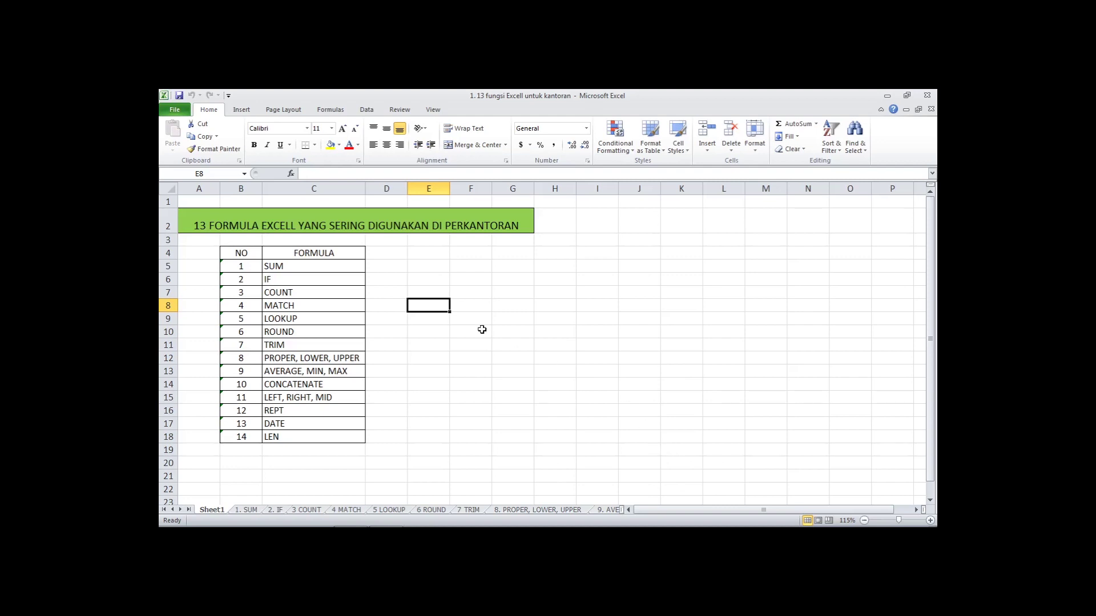
left_click(483, 300)
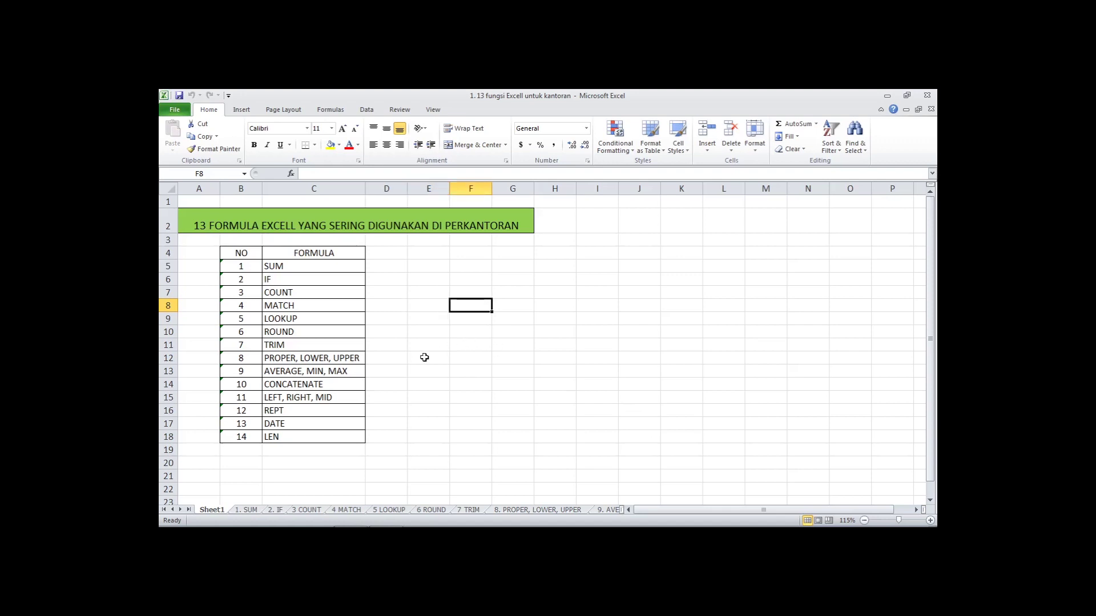
Step: Open the 1. SUM sheet and look over its SUM, SUMIF, and multiplication and division sections
left_click(245, 511)
left_click_drag(449, 333, 449, 328)
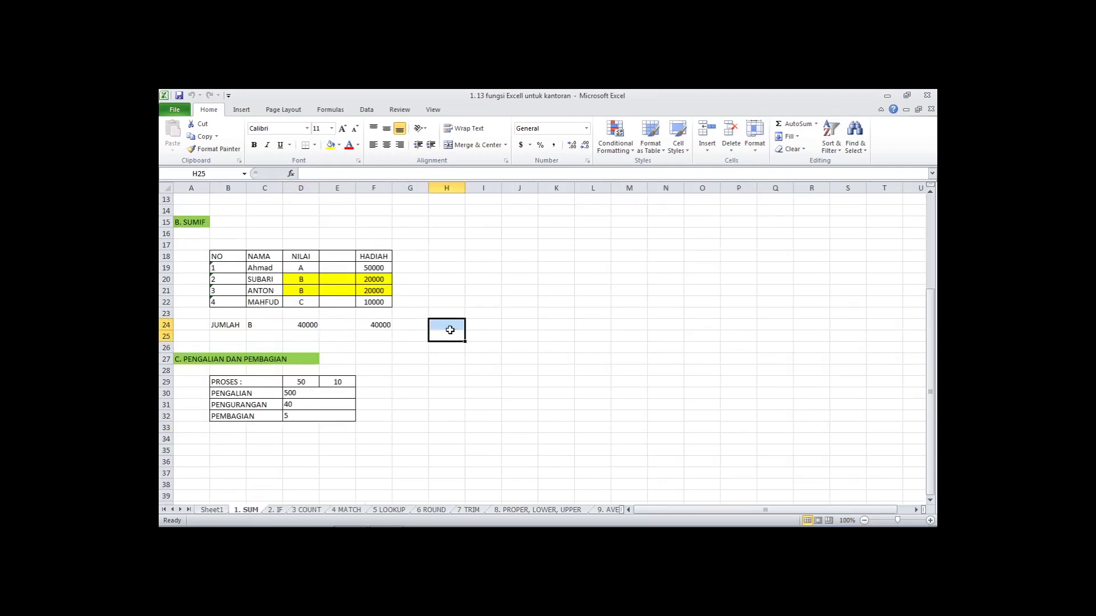
left_click(402, 429)
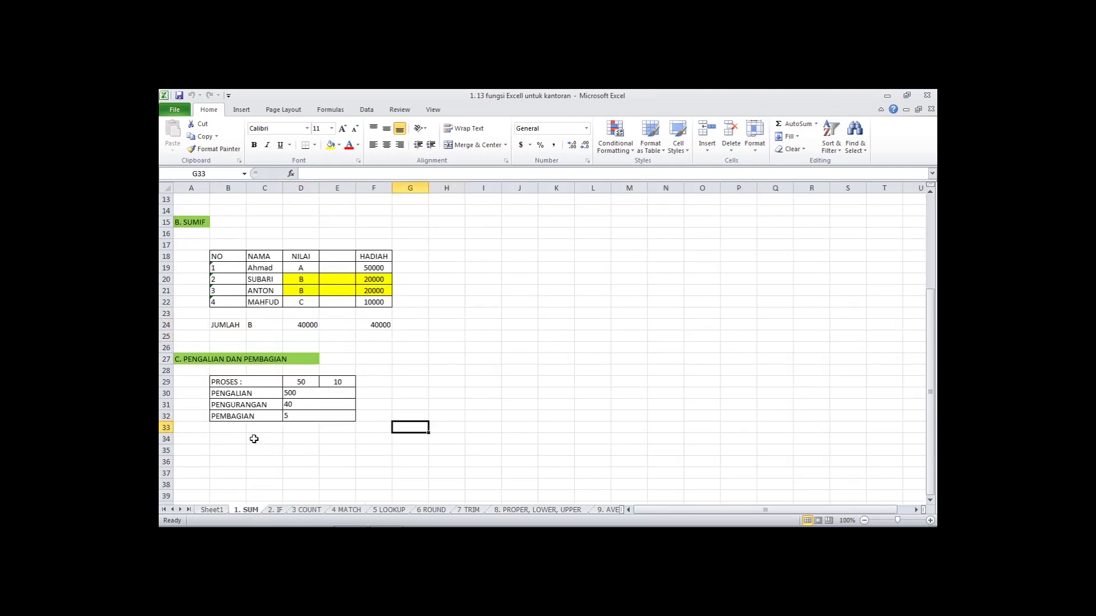
scroll(204, 321, "up", 4)
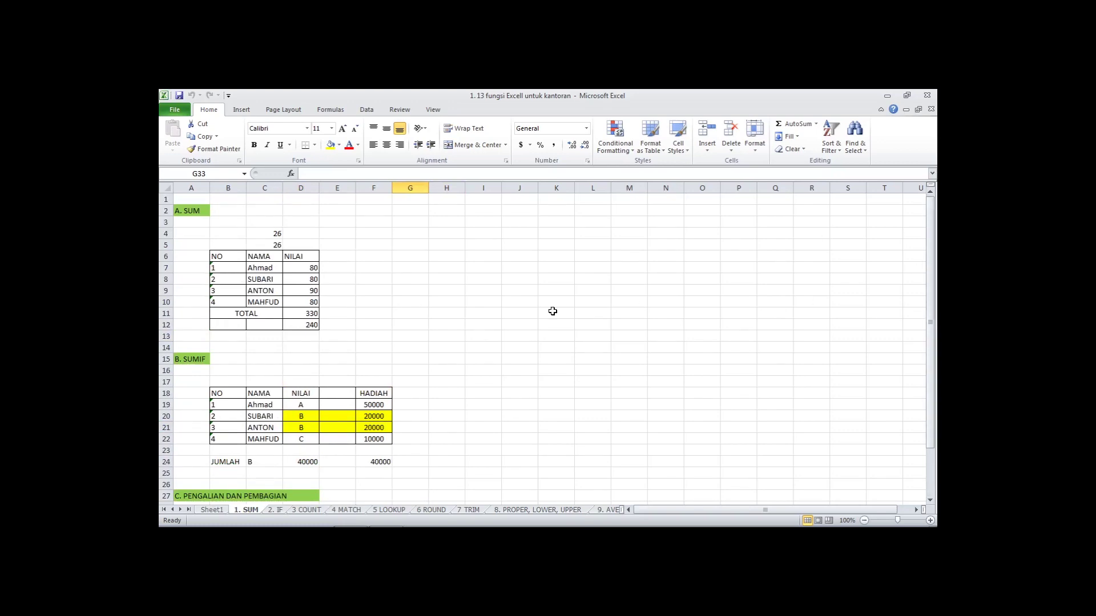
scroll(545, 344, "down", 1)
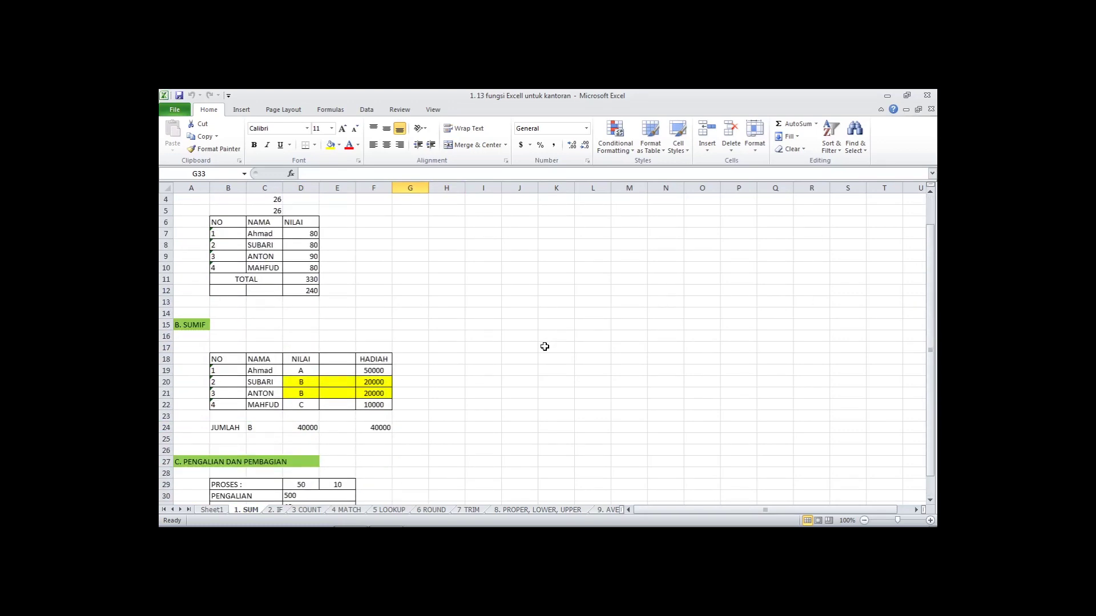
scroll(546, 344, "up", 1)
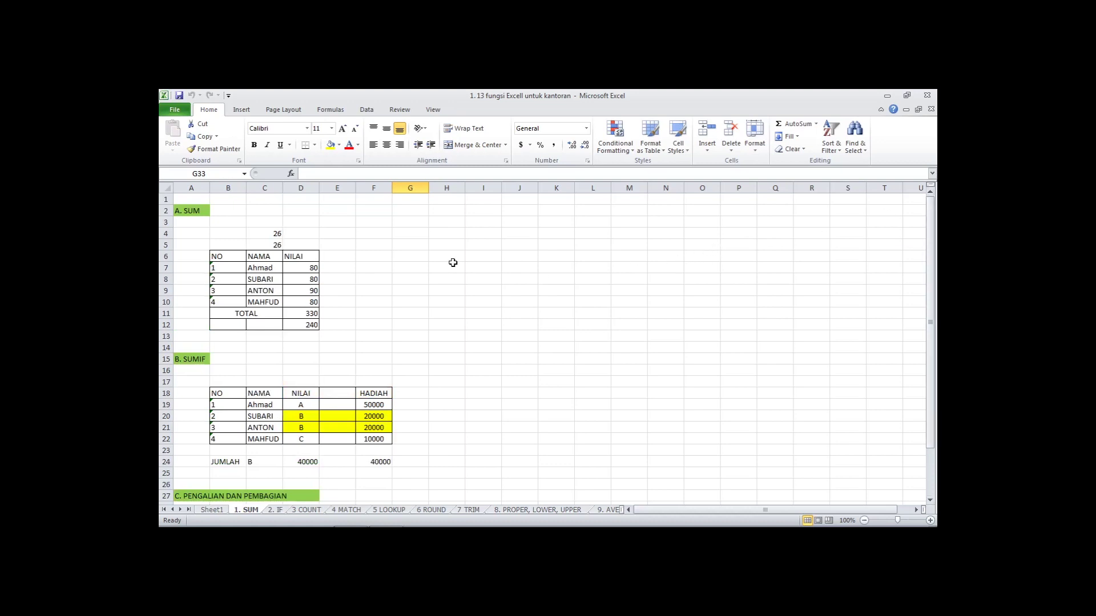
Step: Examine the SUM formula in cell C4 and the plain addition formula in cell C5
left_click(272, 235)
left_click(267, 244)
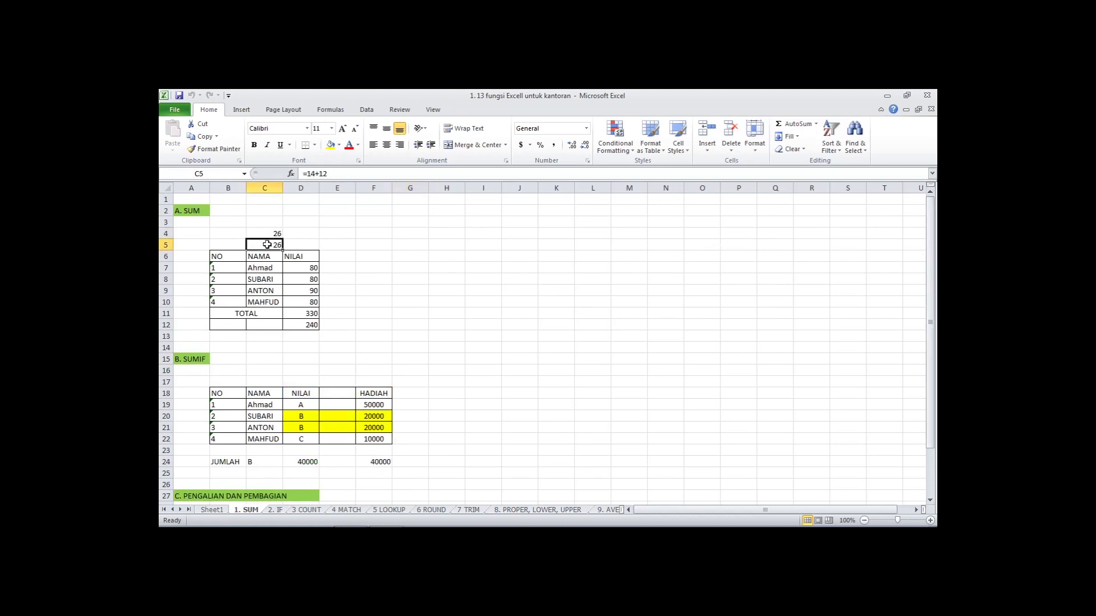
left_click(272, 234)
left_click(347, 174)
left_click_drag(346, 174, 302, 174)
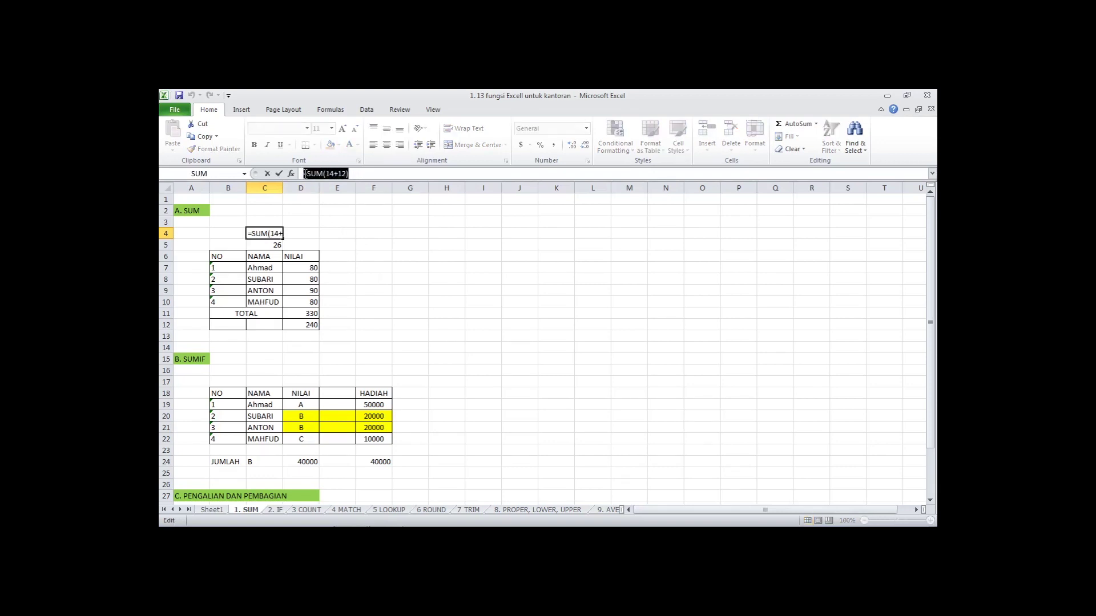
left_click(307, 174)
left_click(324, 174)
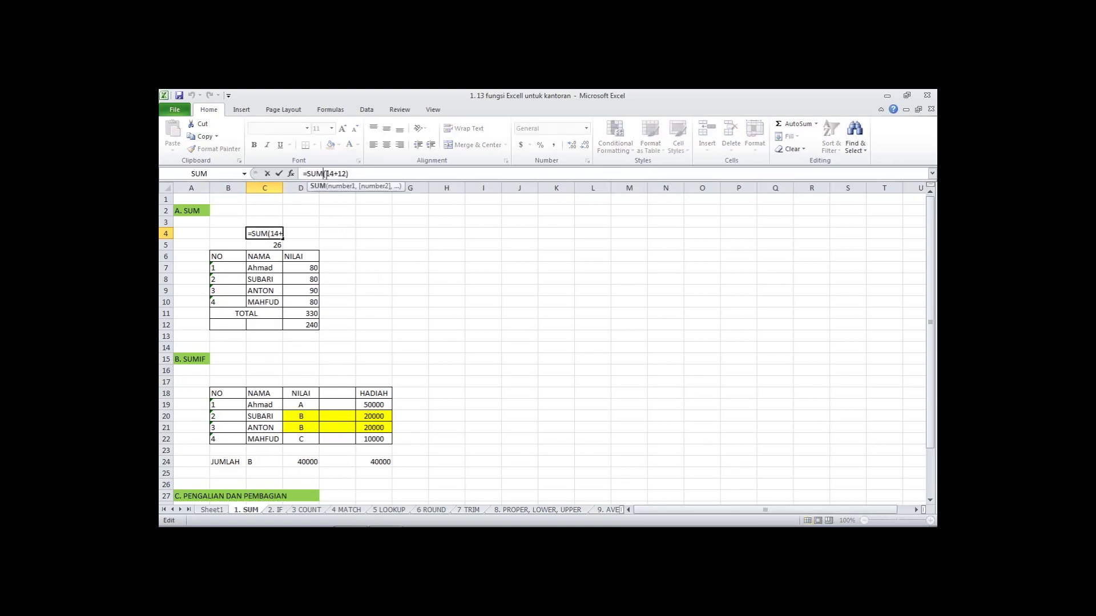
left_click(331, 174)
left_click(358, 243)
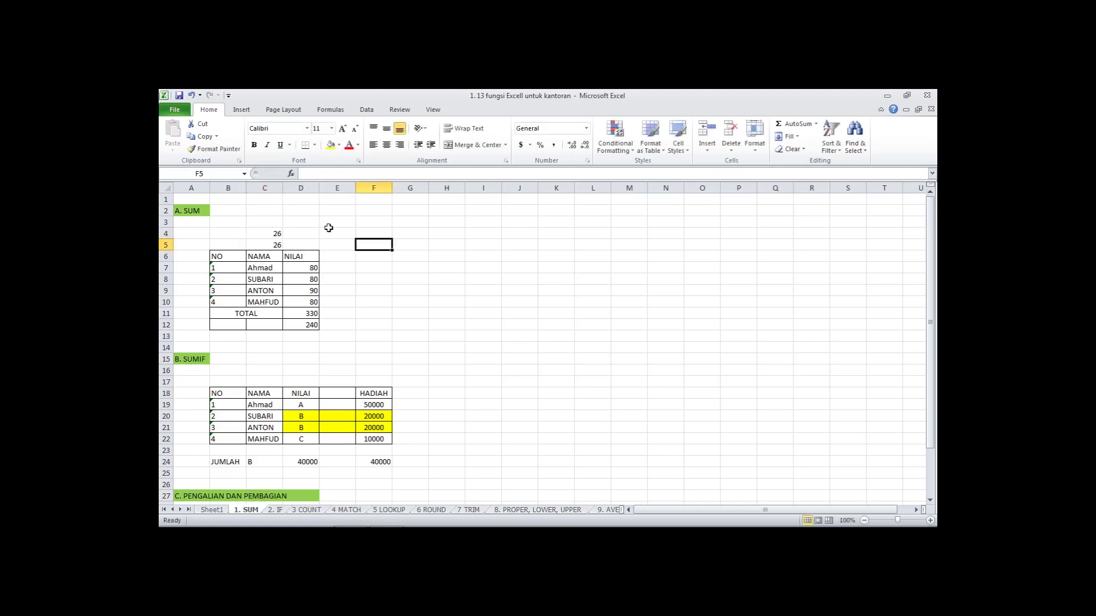
left_click(265, 231)
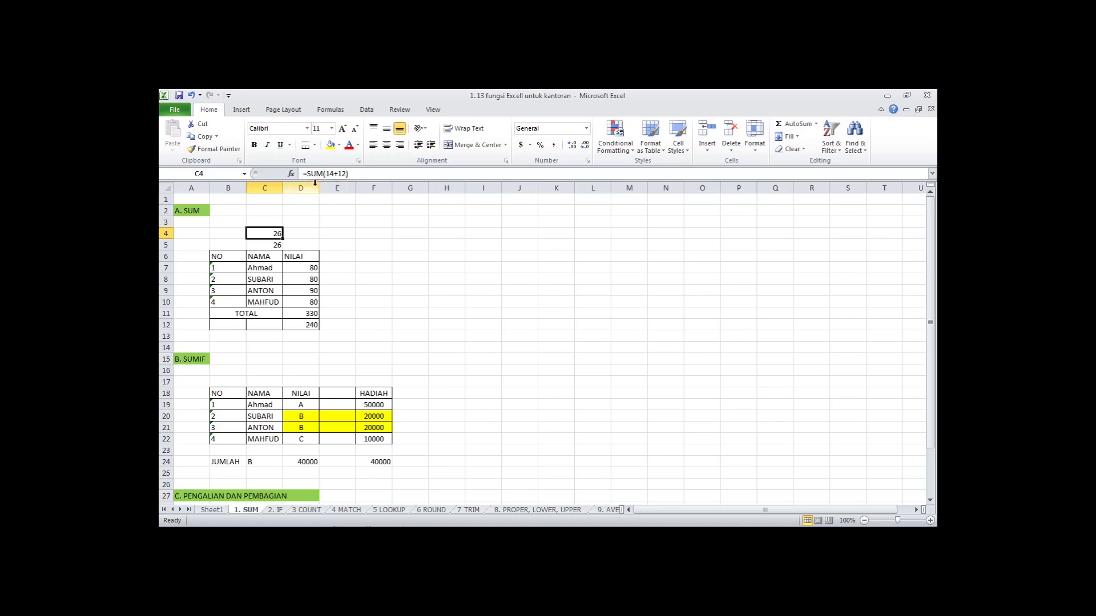
Step: Replace the addition in cell C5 with the formula =17+18
left_click(273, 245)
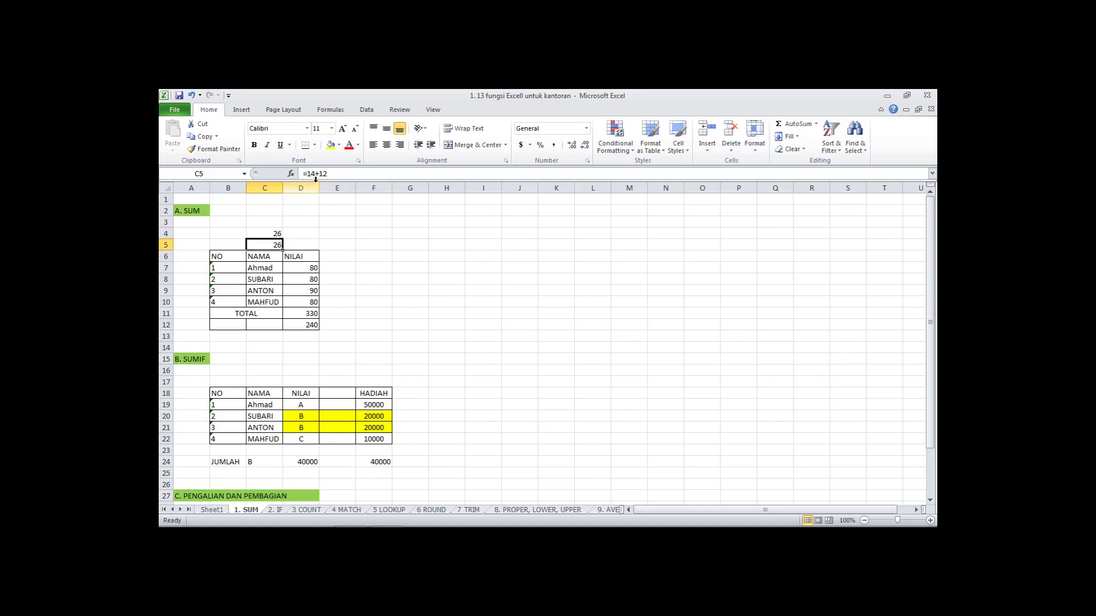
left_click(339, 172)
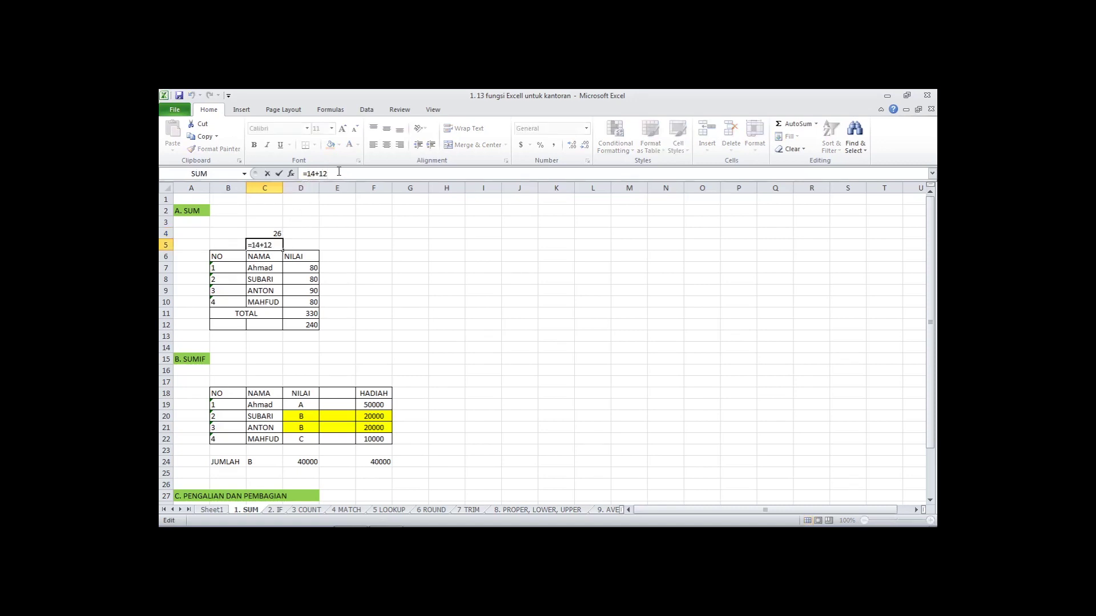
key("BackSpace")
key("BackSpace")
key("BackSpace")
key("BackSpace")
key("BackSpace")
type("17+18")
key("Return")
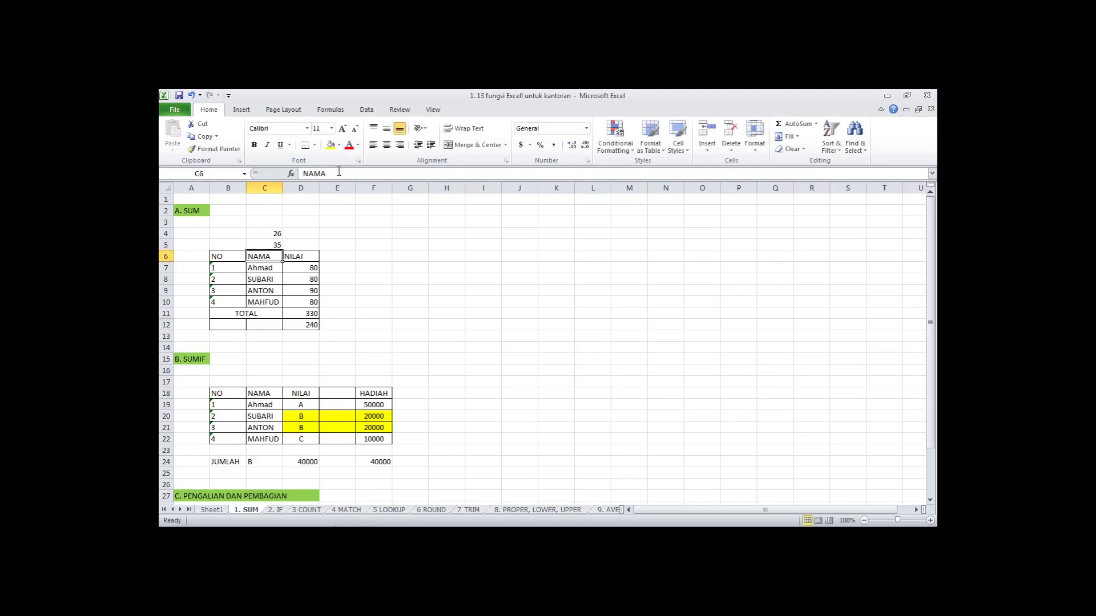
Step: Compare the formula using the SUM function in C4 with the plain addition formula in C5
left_click(271, 235)
left_click(270, 246)
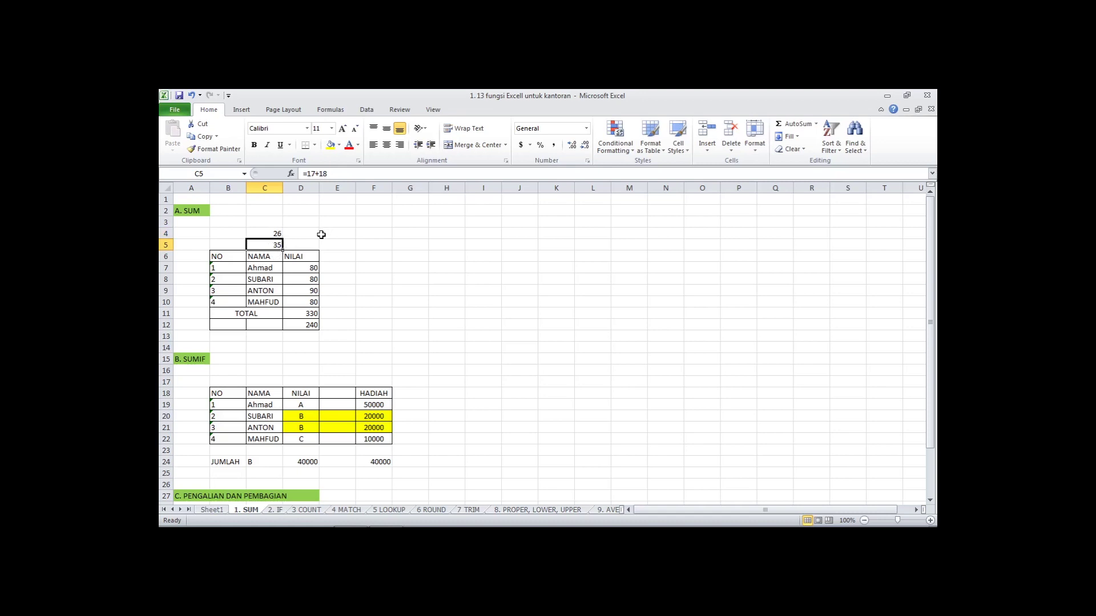
left_click(278, 233)
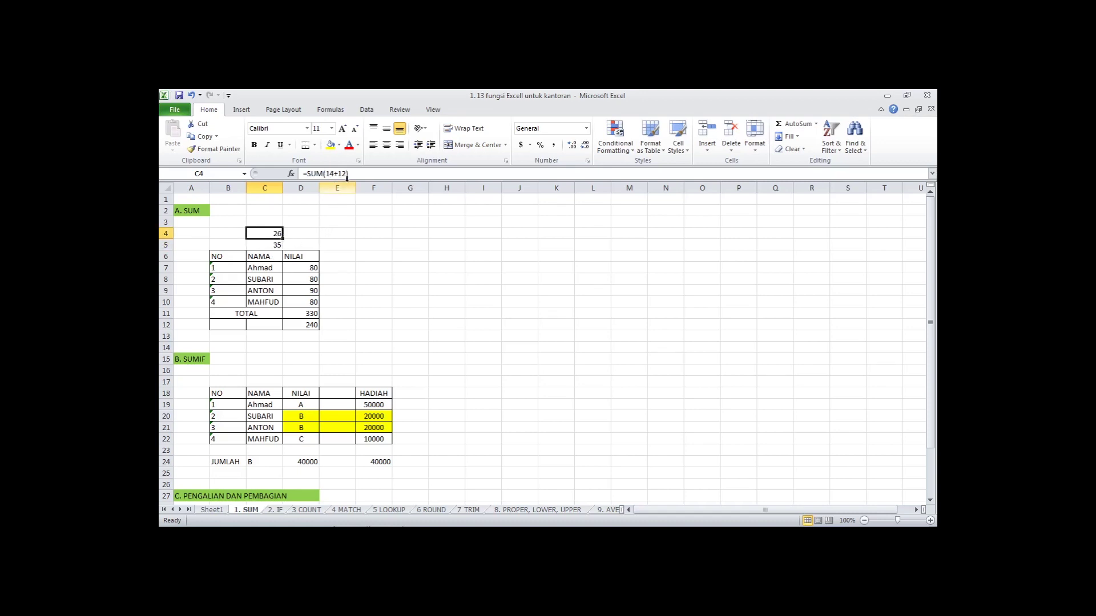
left_click(274, 244)
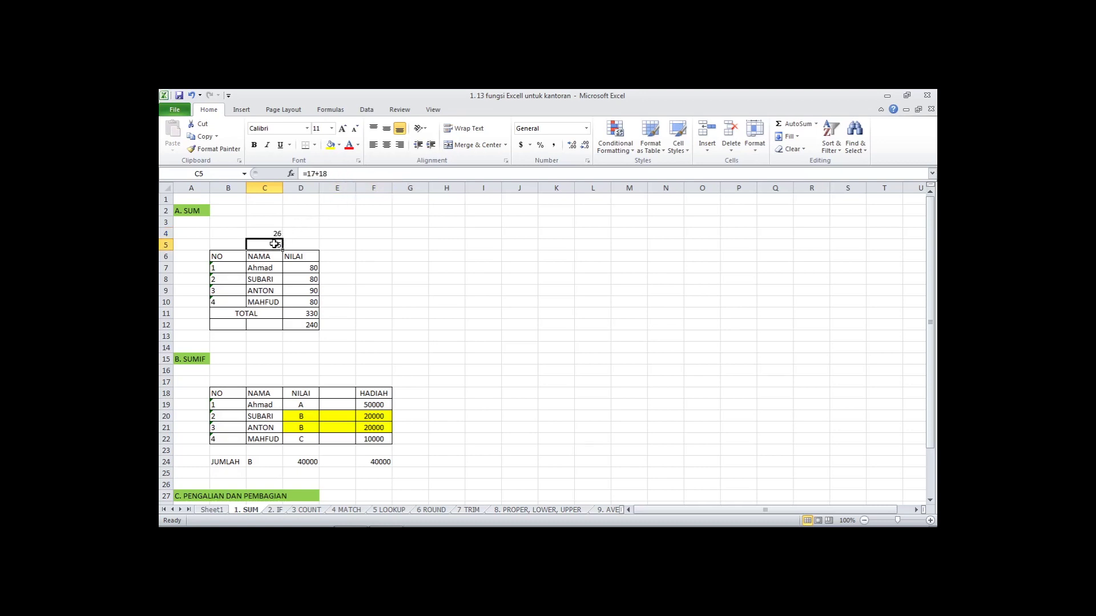
Step: Check the individual NILAI scores in D7:D10 and the TOTAL cell beneath them
left_click(308, 268)
left_click(308, 278)
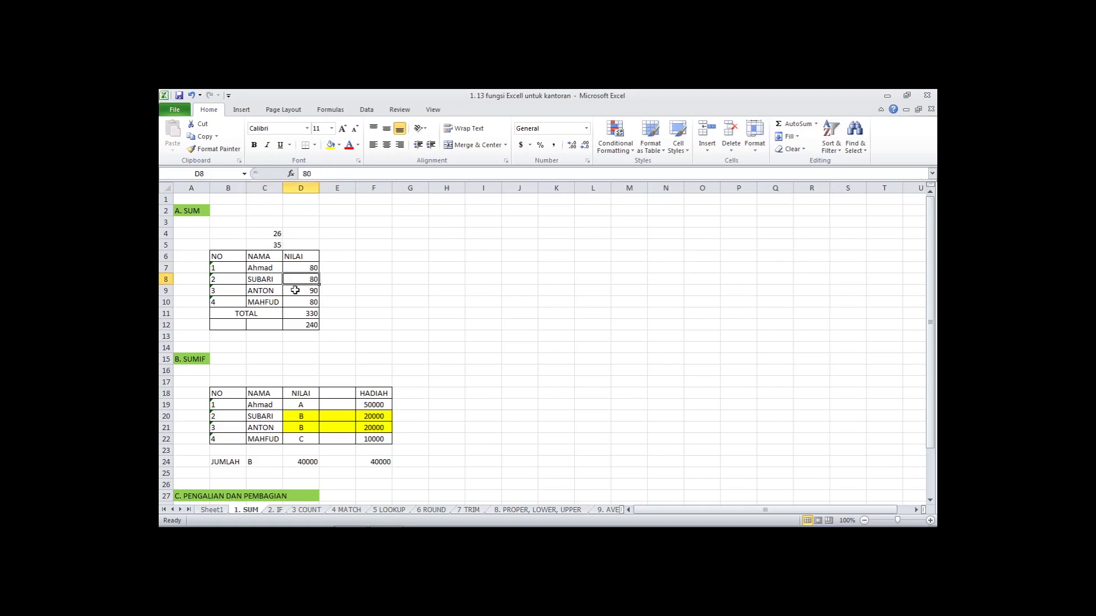
left_click(272, 268)
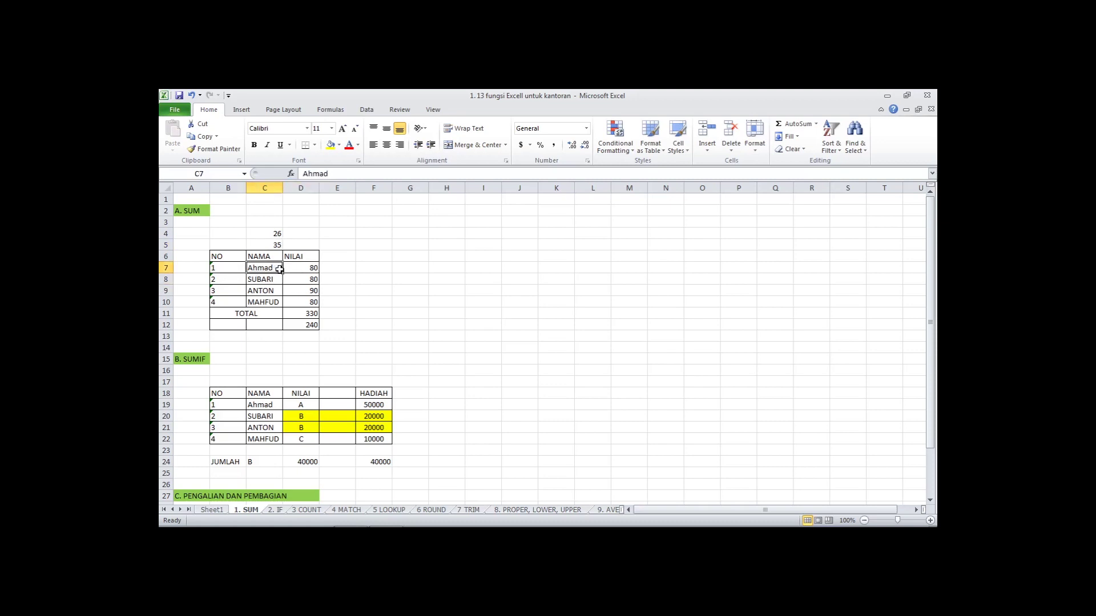
left_click(306, 268)
left_click(307, 281)
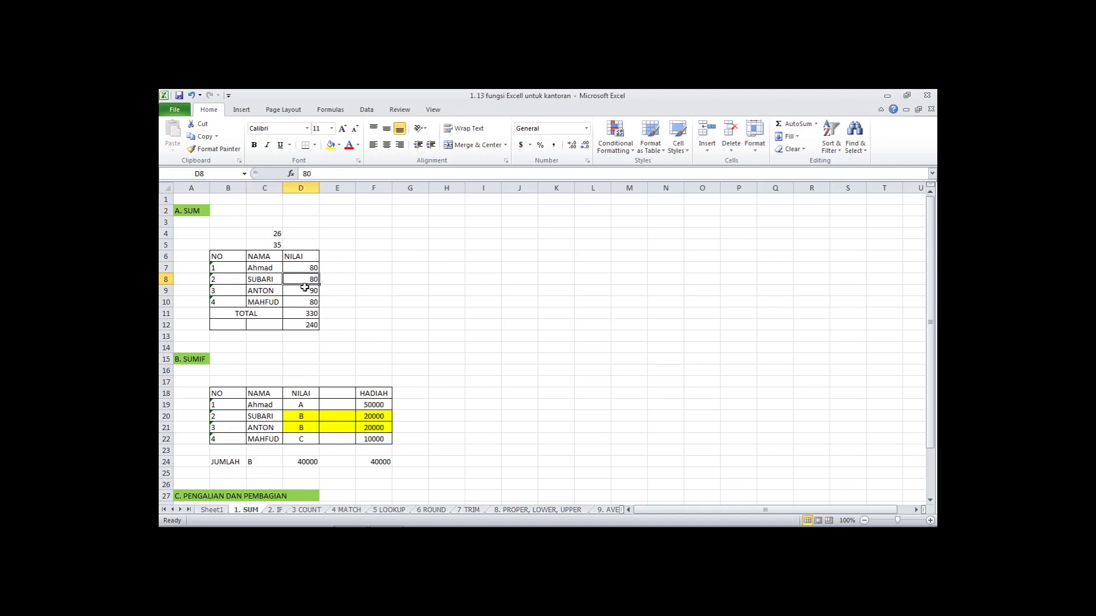
left_click(309, 268)
left_click(311, 302)
left_click(312, 314)
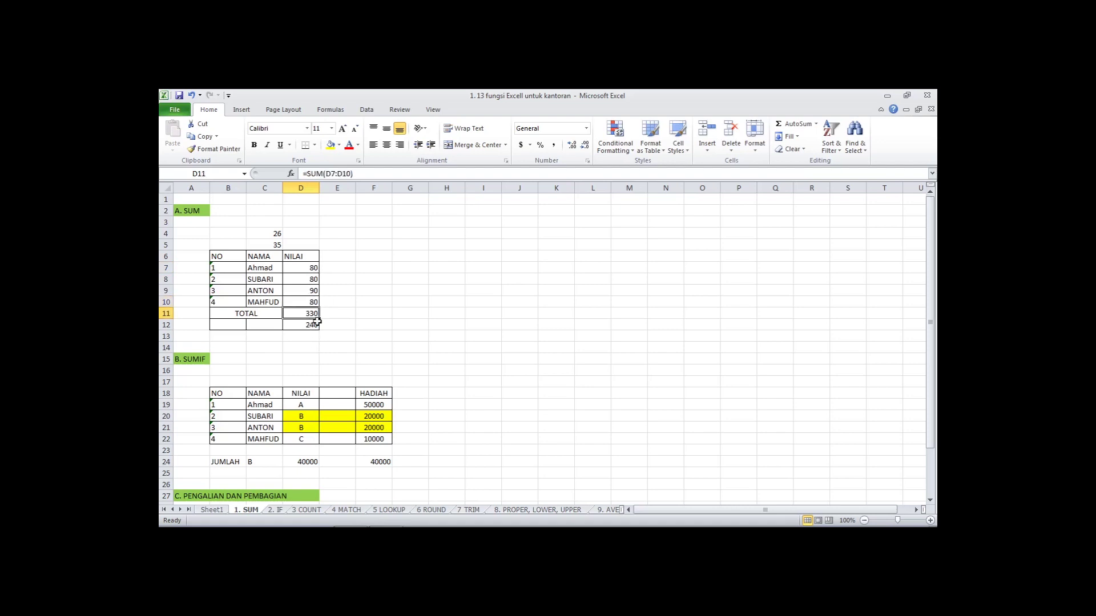
Step: Inspect the SUM formula in the TOTAL cell D11 and the cell range it adds up
double_click(305, 313)
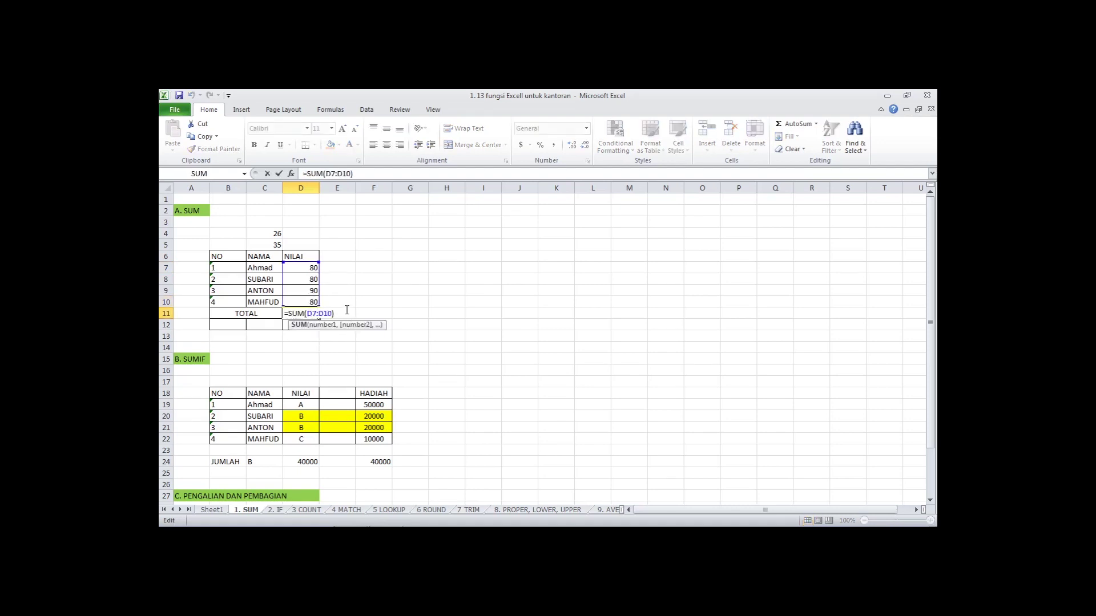
left_click(331, 174)
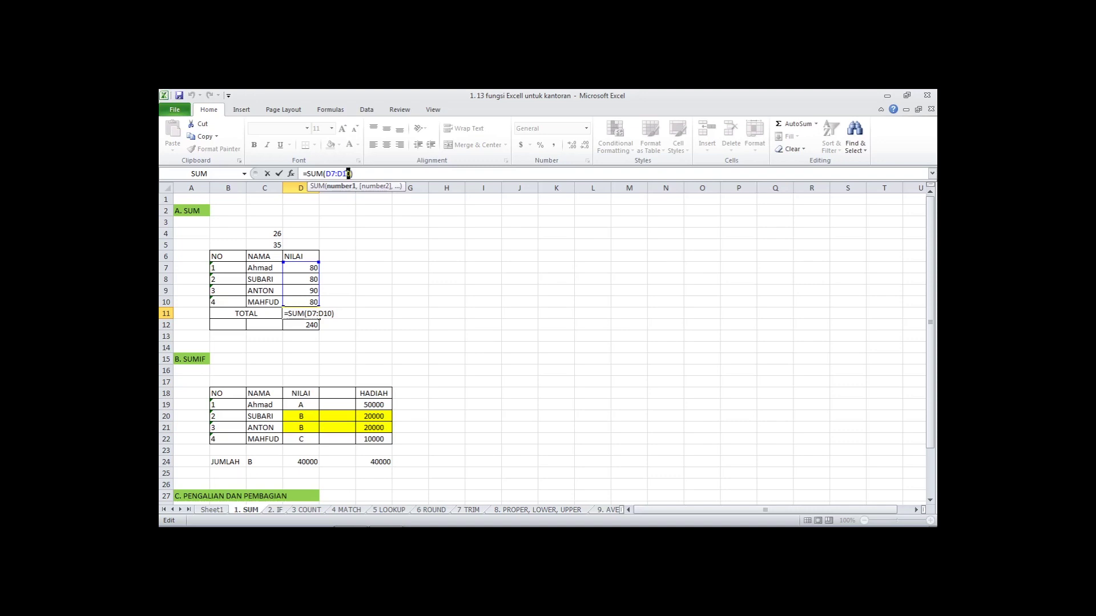
left_click_drag(348, 174, 332, 174)
left_click(334, 176)
left_click(305, 313)
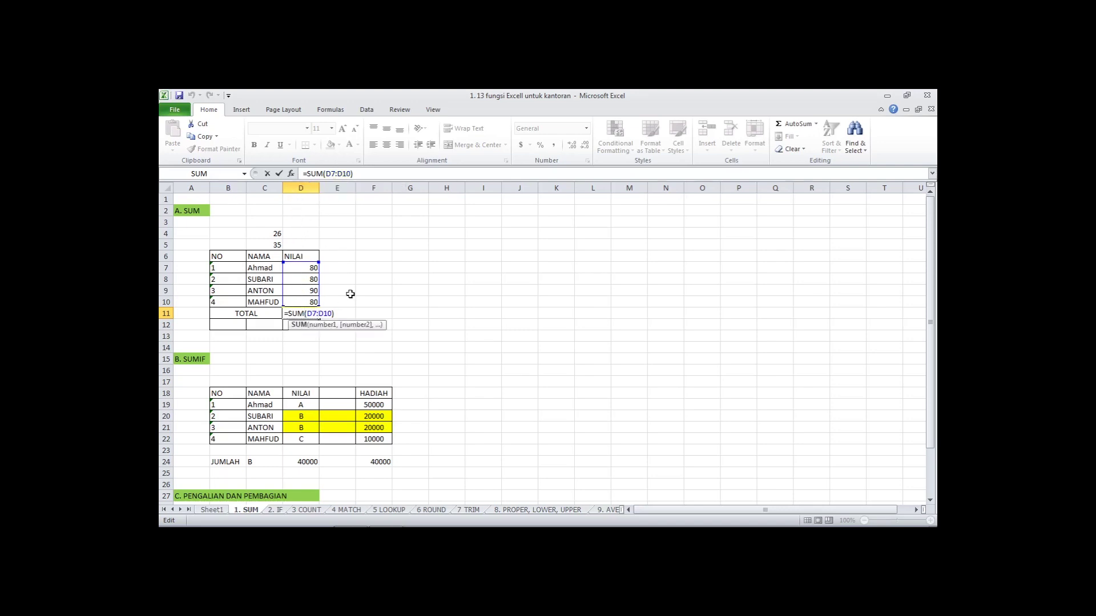
key("Return")
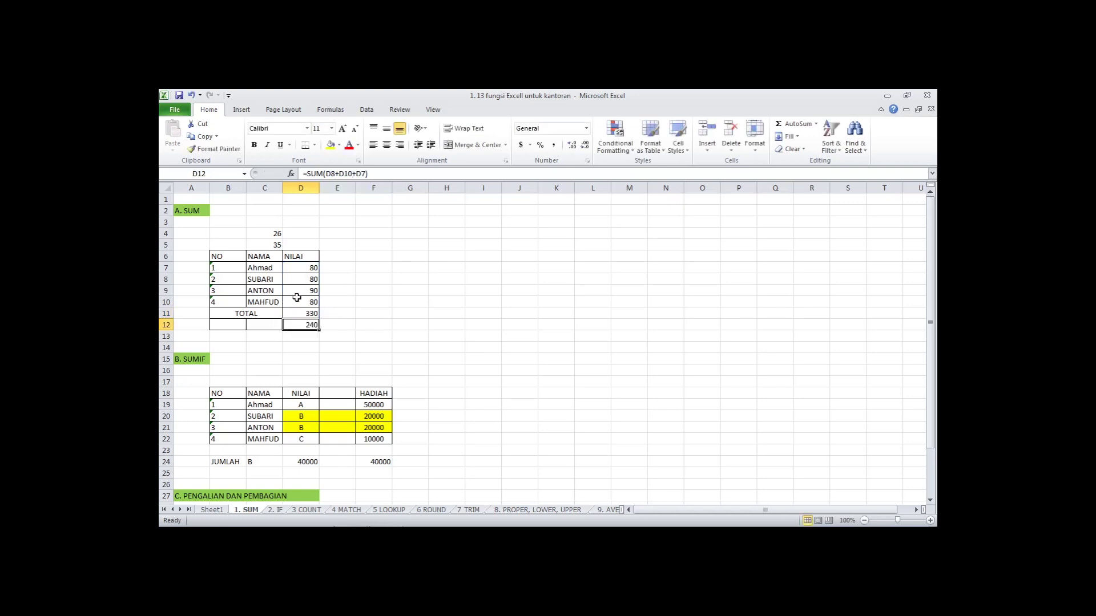
left_click(304, 313)
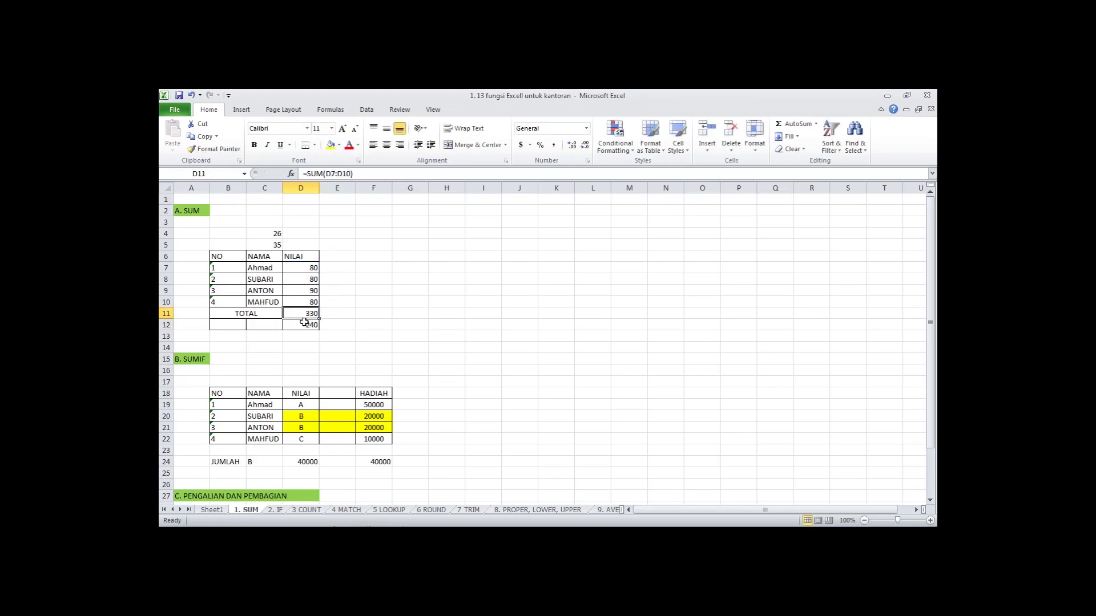
left_click(396, 276)
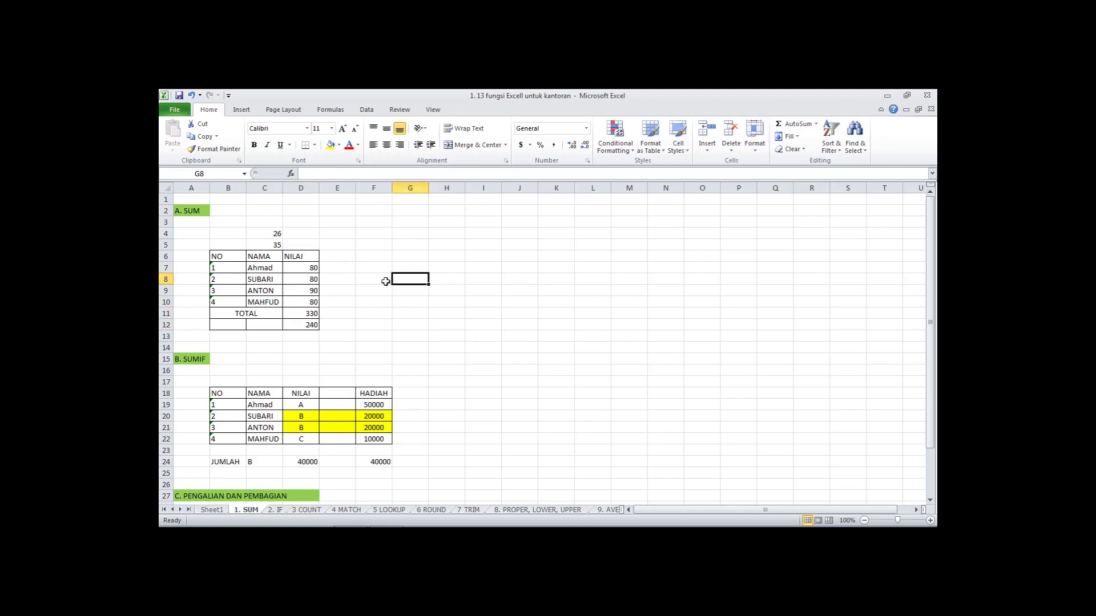
Step: Clear the TOTAL cell D11 and rebuild it with AutoSum over the NILAI scores in D7:D10
left_click(313, 314)
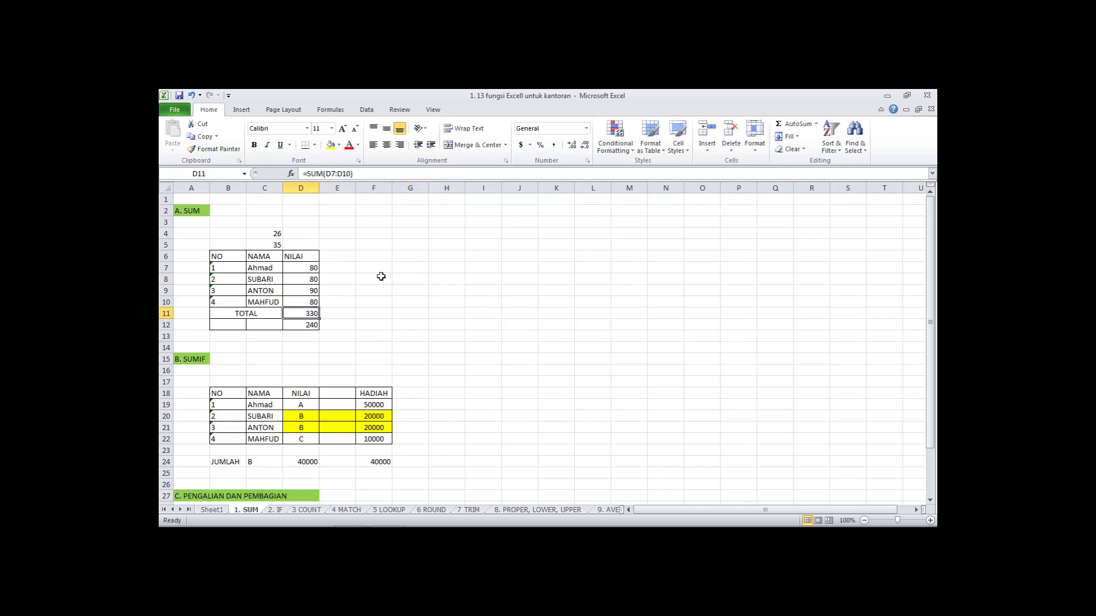
key("Delete")
left_click_drag(314, 268, 314, 303)
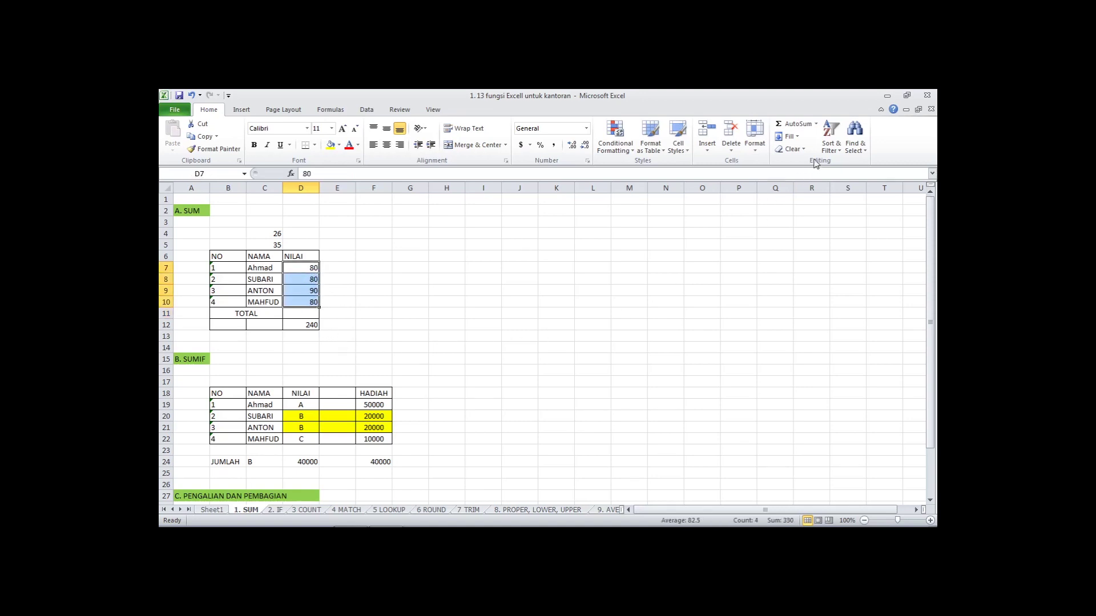
left_click(816, 124)
left_click(305, 310)
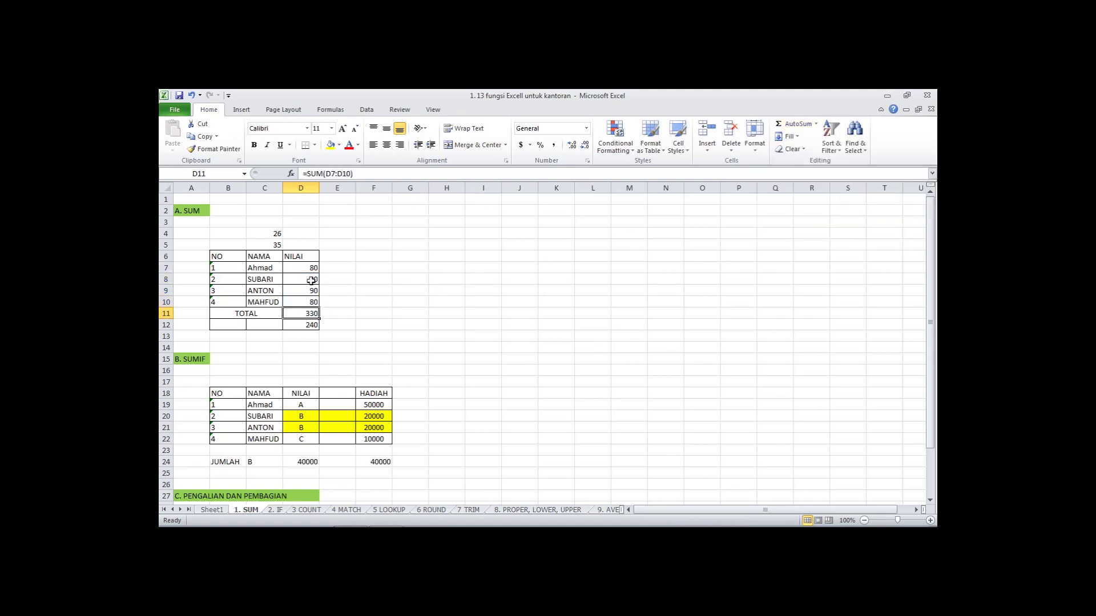
left_click_drag(308, 269, 309, 302)
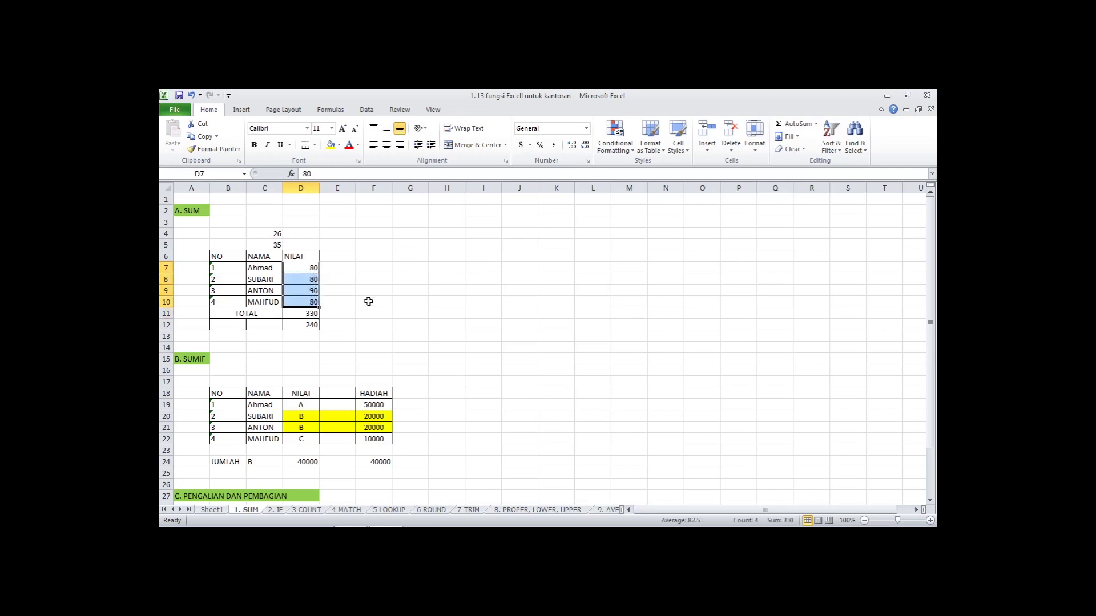
left_click(369, 281)
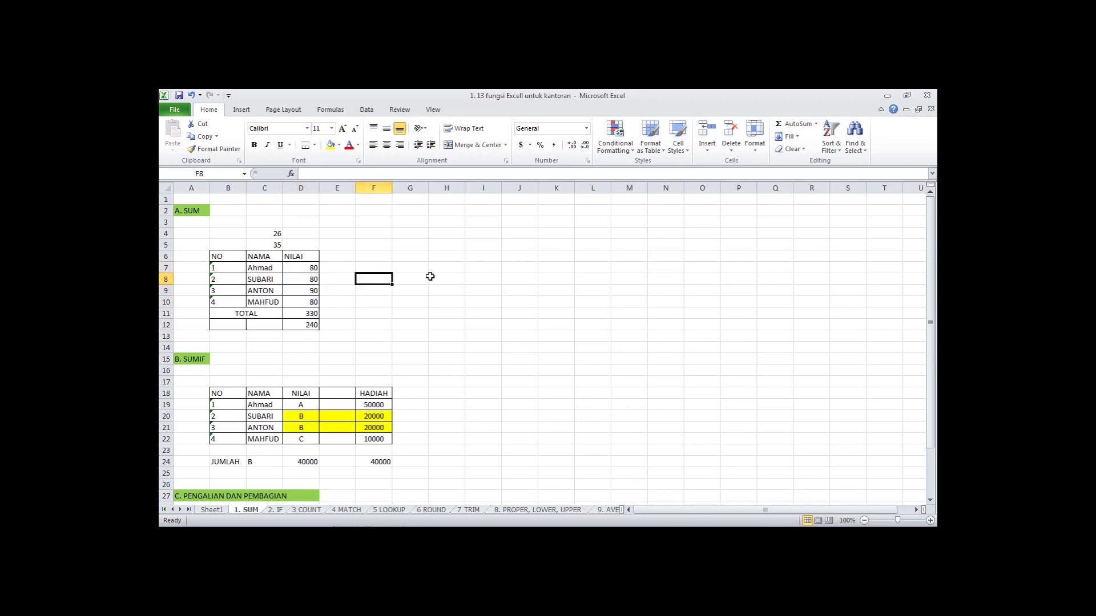
Step: Enter the sample numbers 4, 5, 6 and 7 across cells F8:I8
type("4")
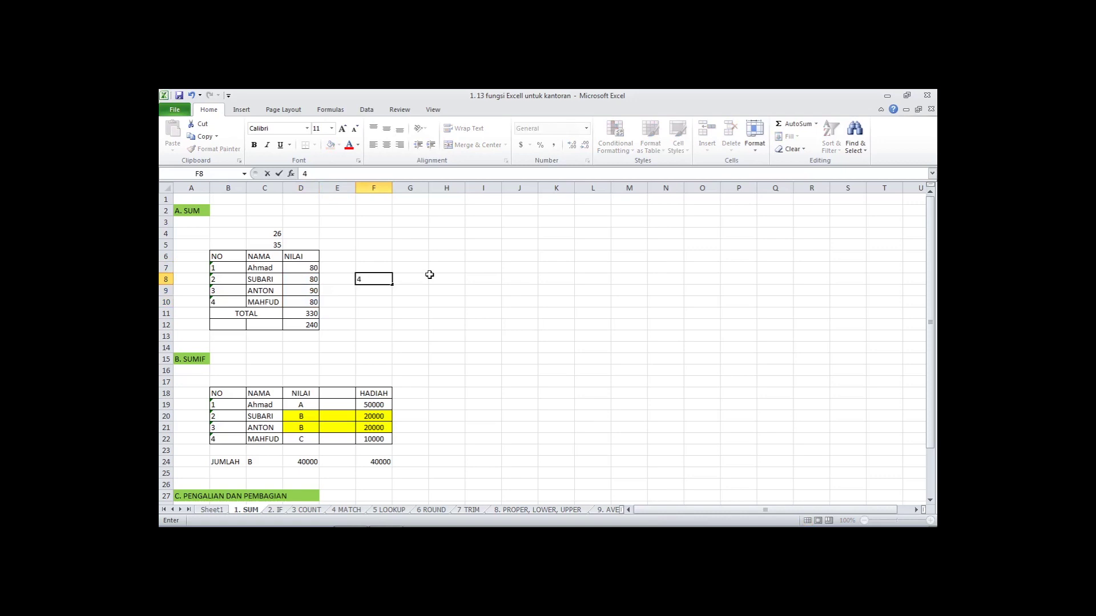
key("Tab")
type("5")
key("Tab")
type("6")
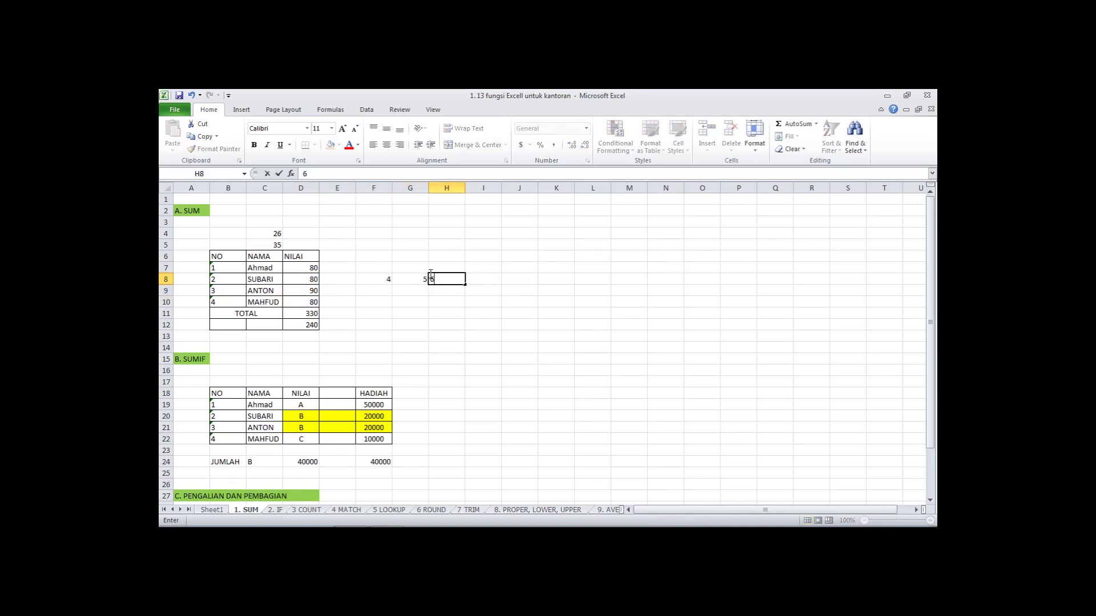
key("Tab")
type("7")
key("Tab")
Step: Total F8:I8 into J8 with AutoSum and inspect the cell range used by the SUM formula
left_click_drag(383, 279, 494, 284)
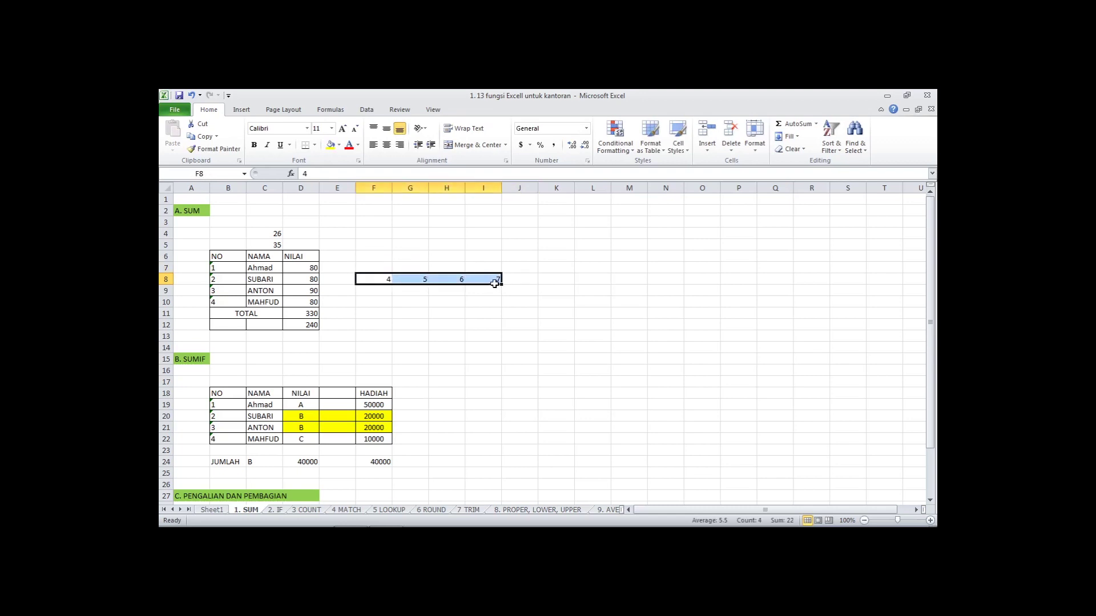
left_click(786, 123)
left_click(536, 282)
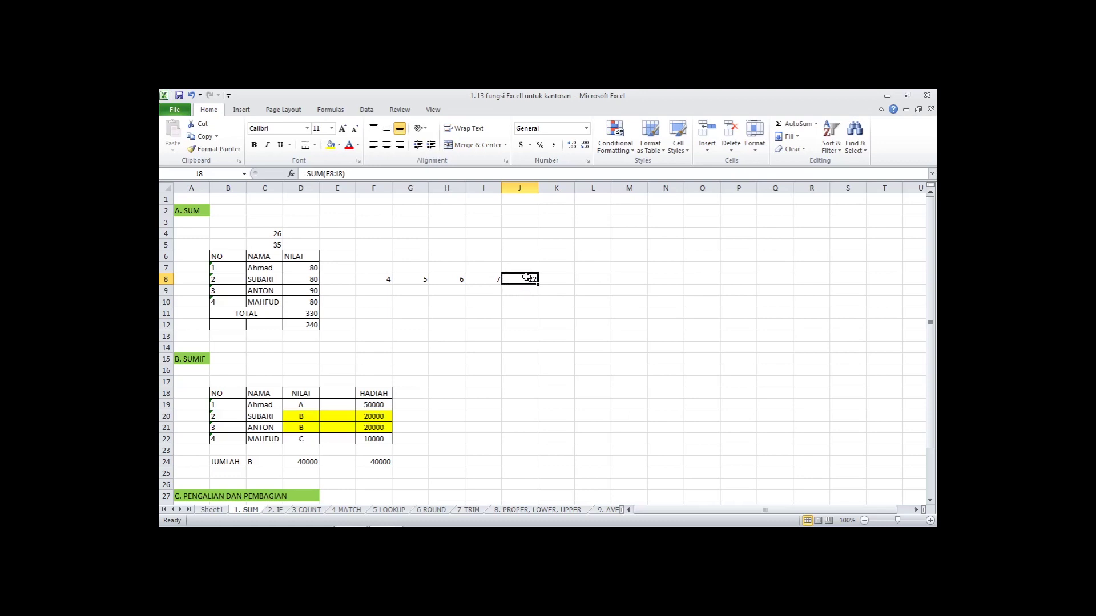
double_click(526, 280)
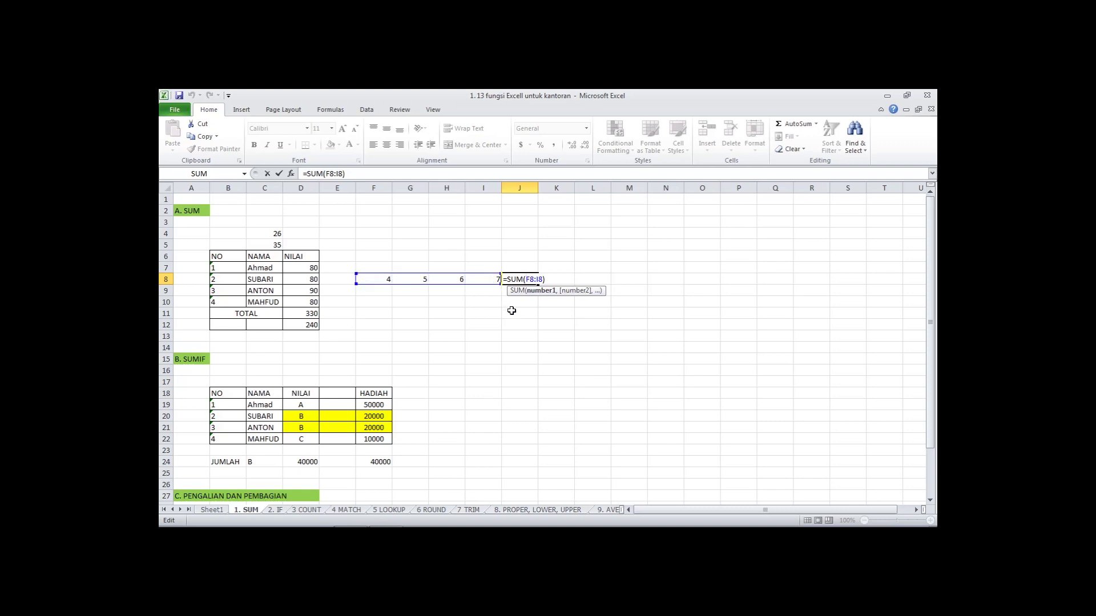
key("Return")
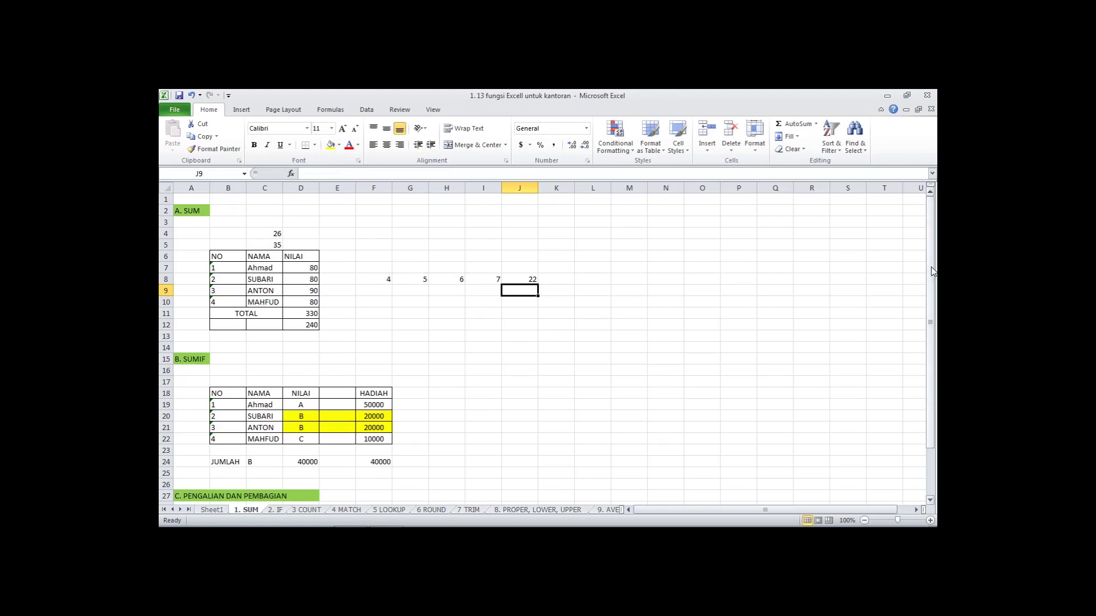
Step: Compare the SUM formula in D12 with the addition formulas in C4 and C5
left_click_drag(933, 272, 914, 319)
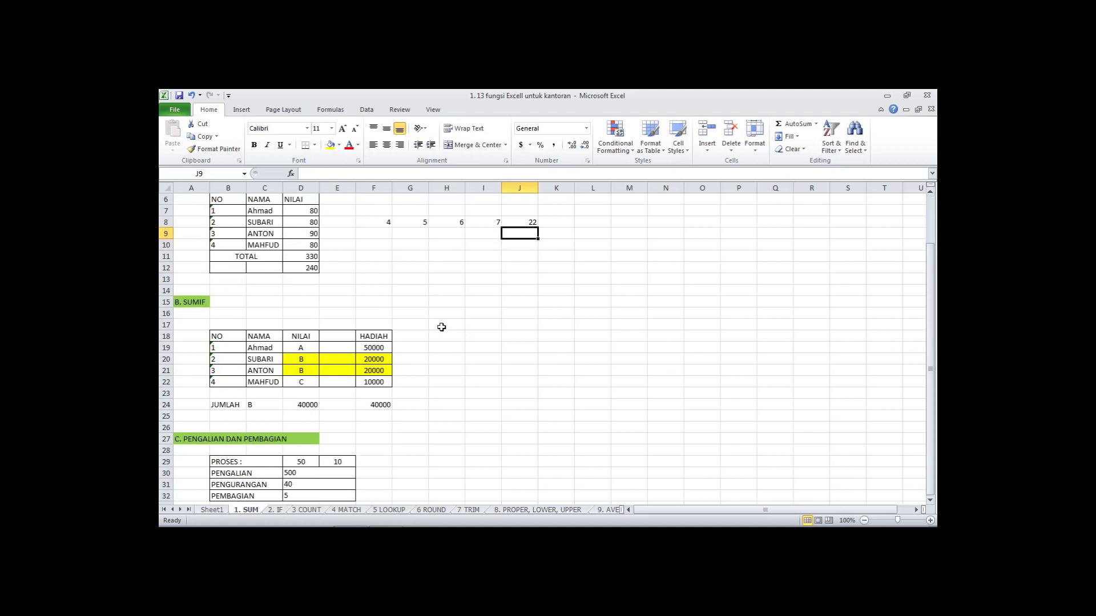
left_click(308, 270)
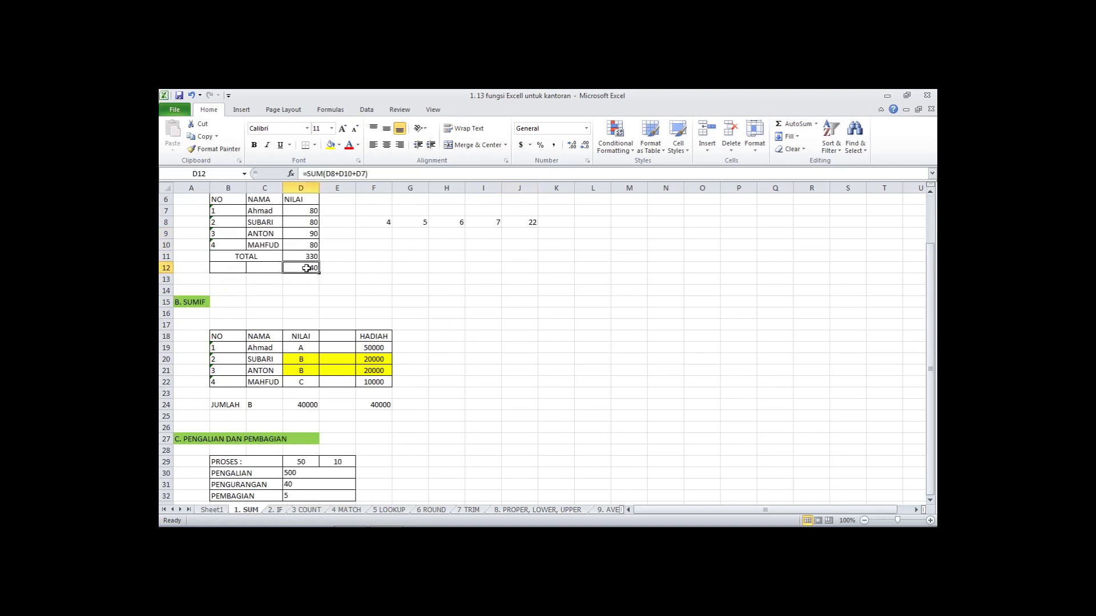
left_click_drag(930, 335, 930, 288)
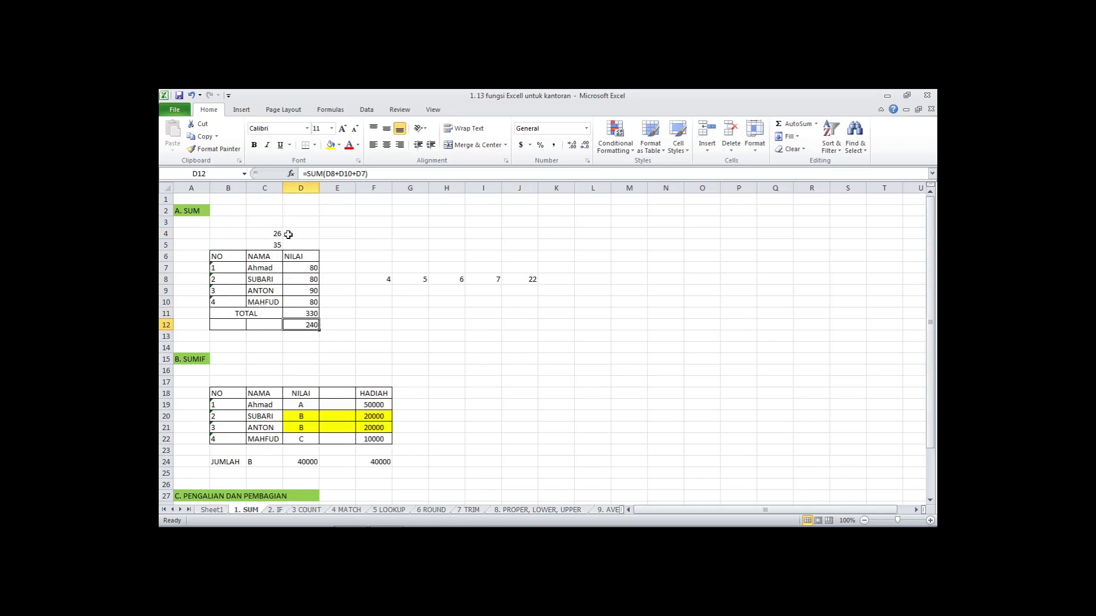
left_click(265, 246)
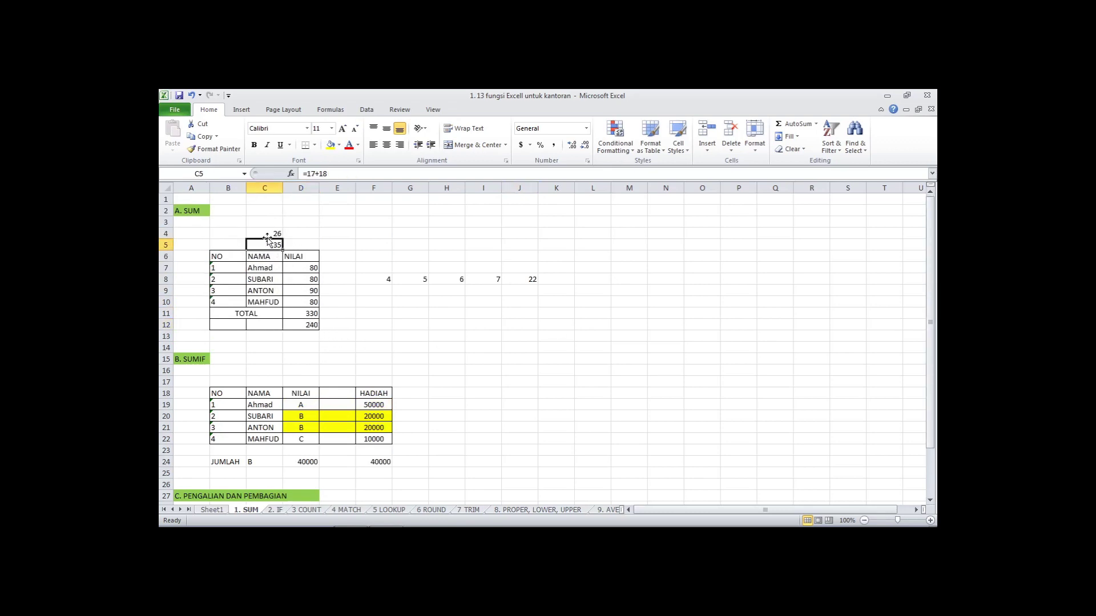
left_click(270, 235)
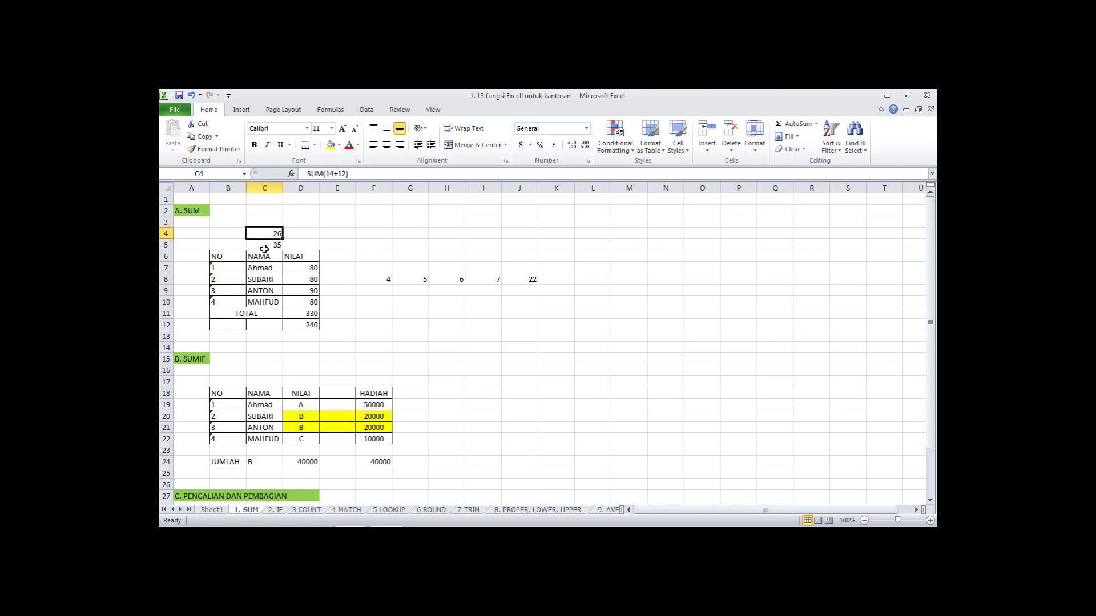
left_click(265, 247)
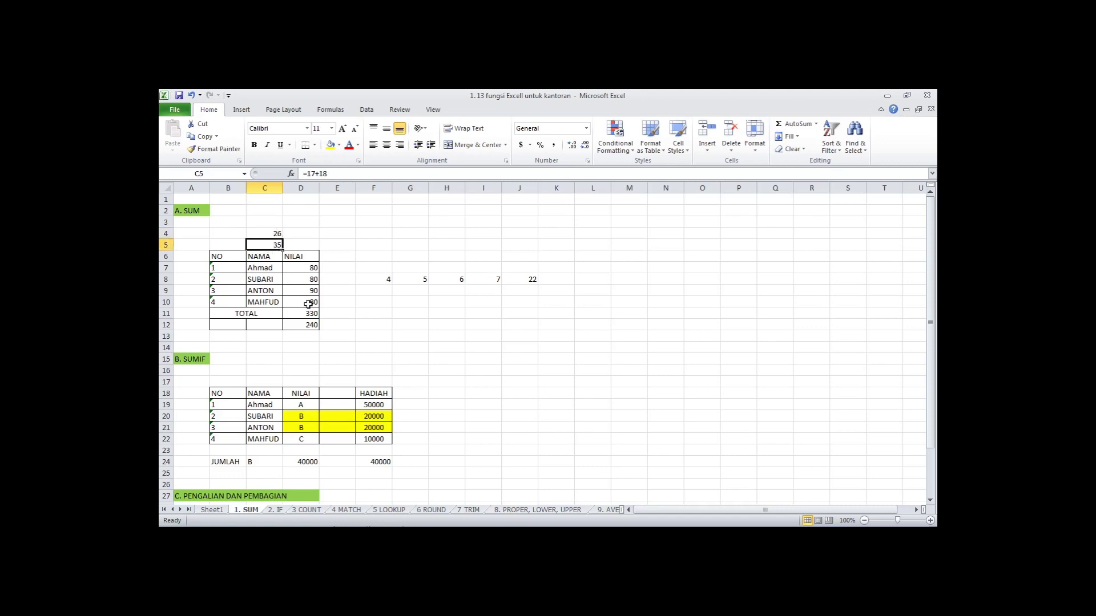
Step: Inspect which individual NILAI cells the SUM formula in D12 adds together
left_click(311, 324)
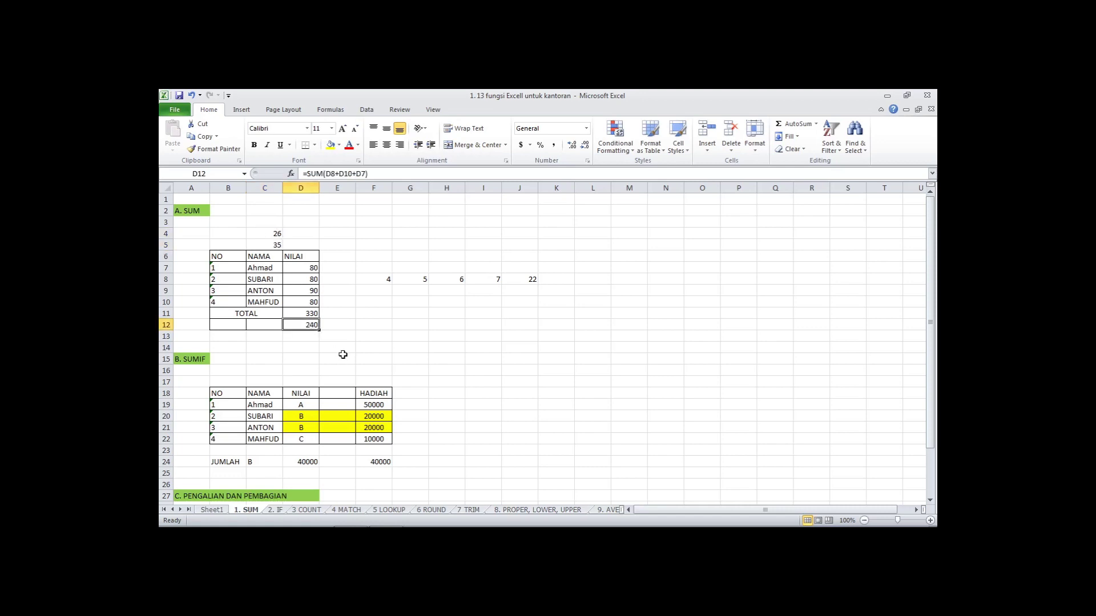
double_click(304, 326)
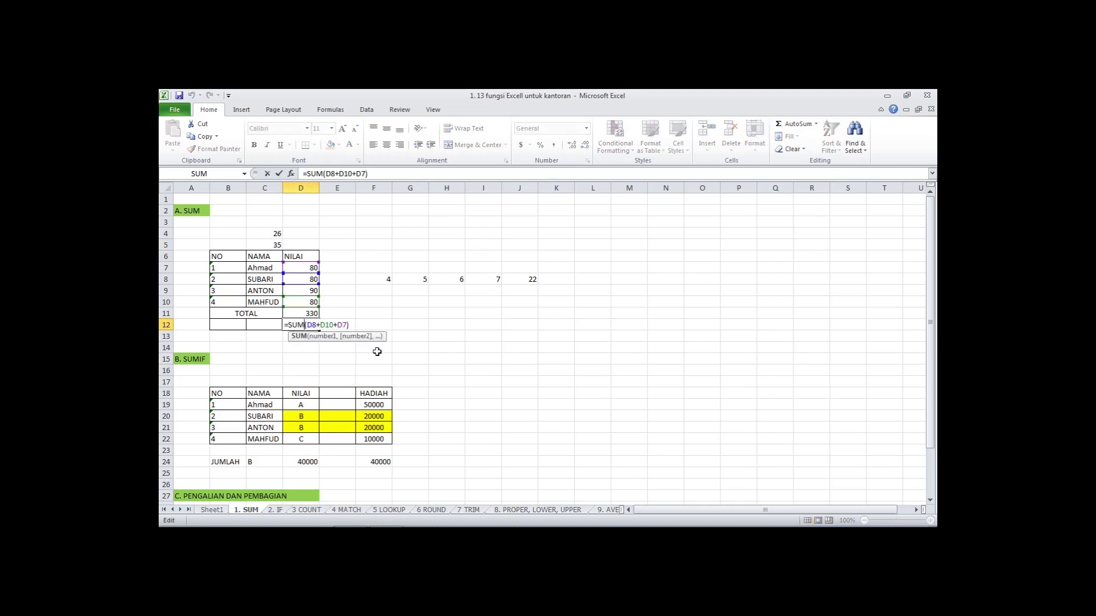
left_click(313, 326)
key("Return")
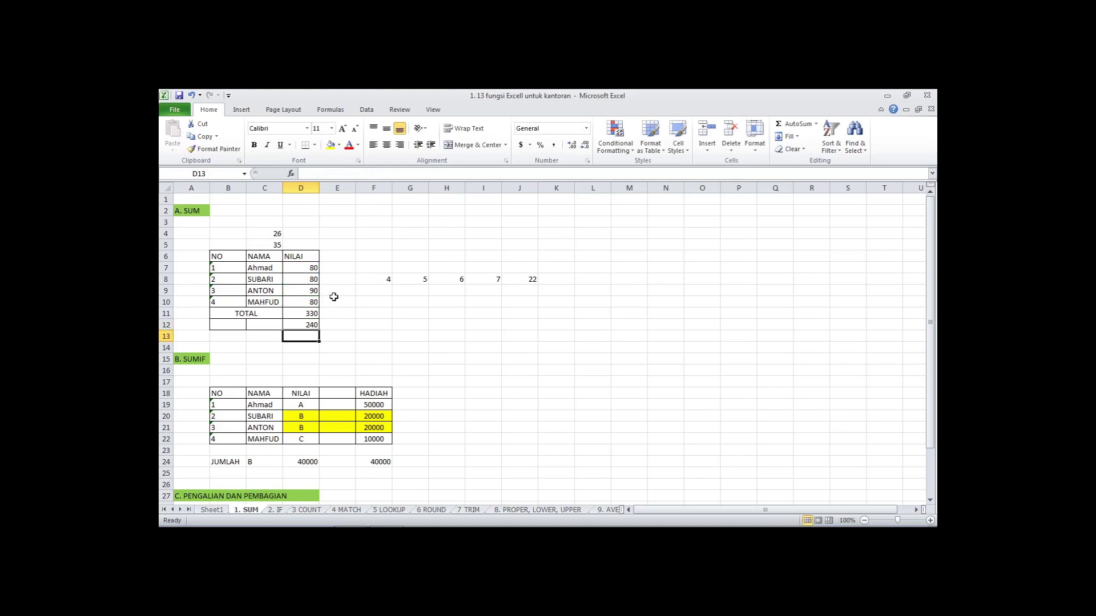
left_click(297, 326)
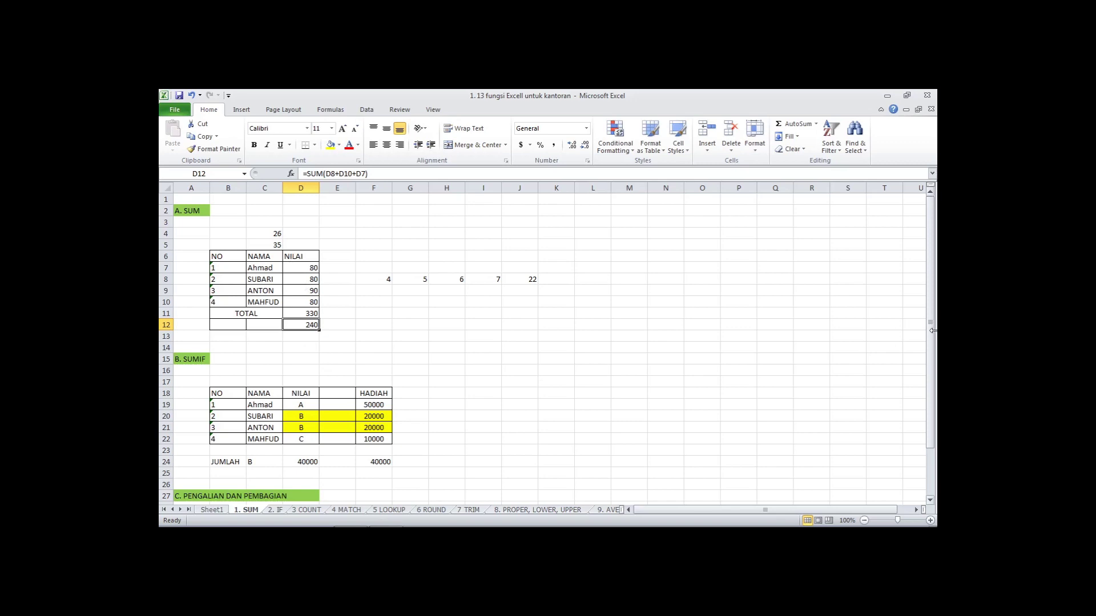
Step: Examine the SUMIF table in B18:F22, matching the NILAI grades with their HADIAH amounts, especially the highlighted B rows
left_click_drag(932, 330, 936, 411)
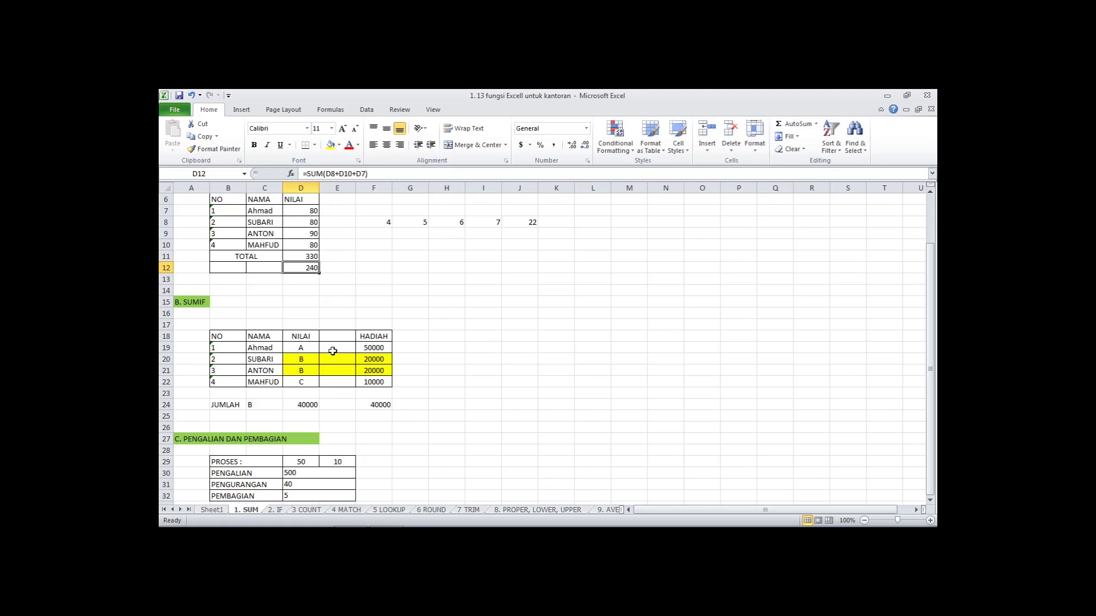
left_click(314, 357)
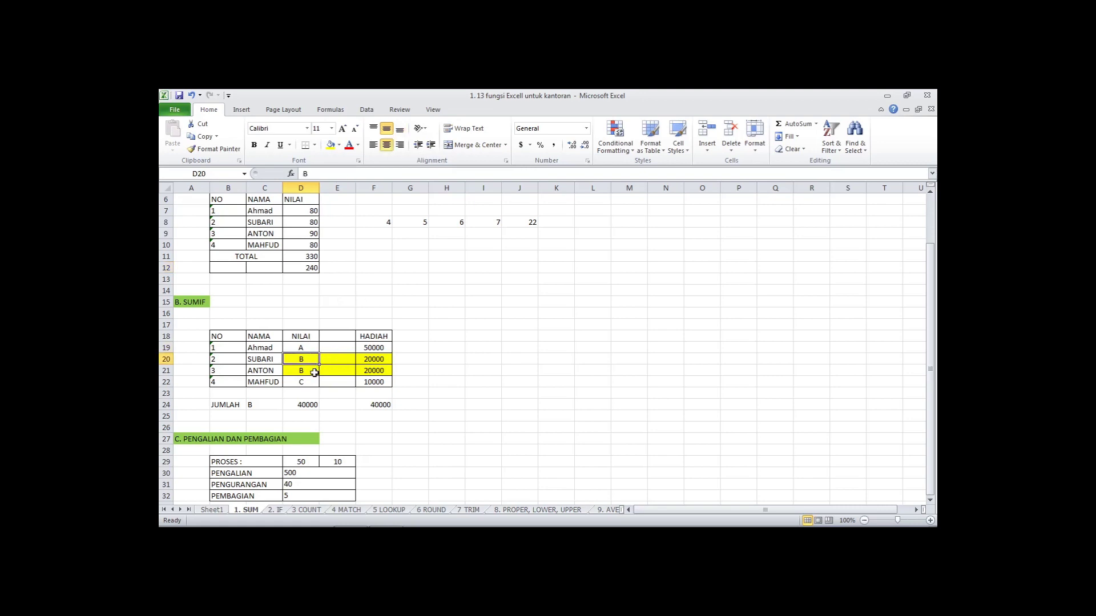
left_click_drag(222, 338, 386, 386)
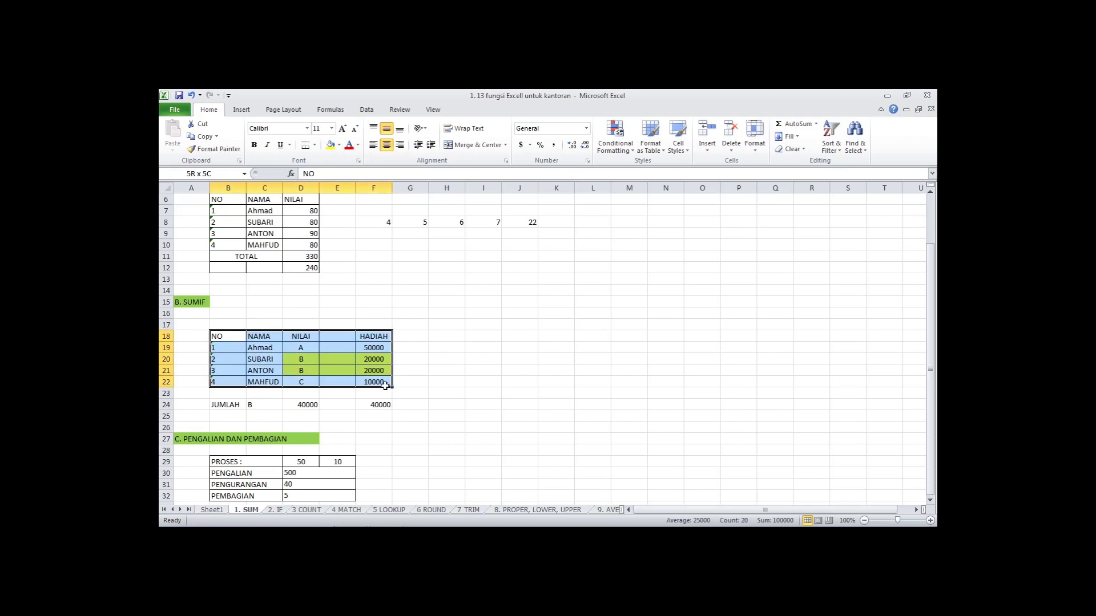
left_click(298, 351)
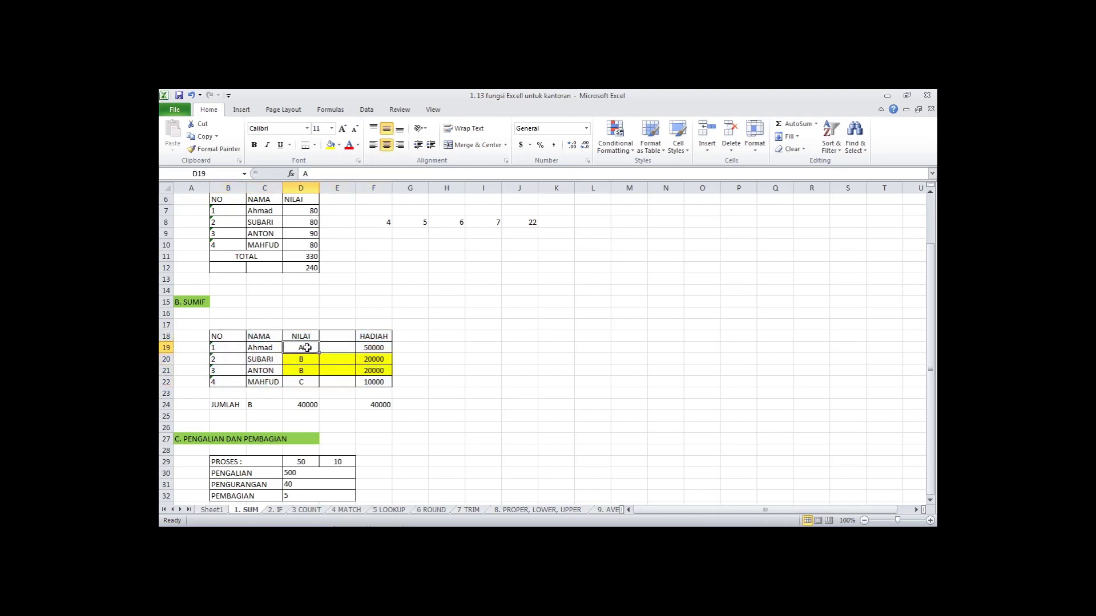
left_click(383, 347)
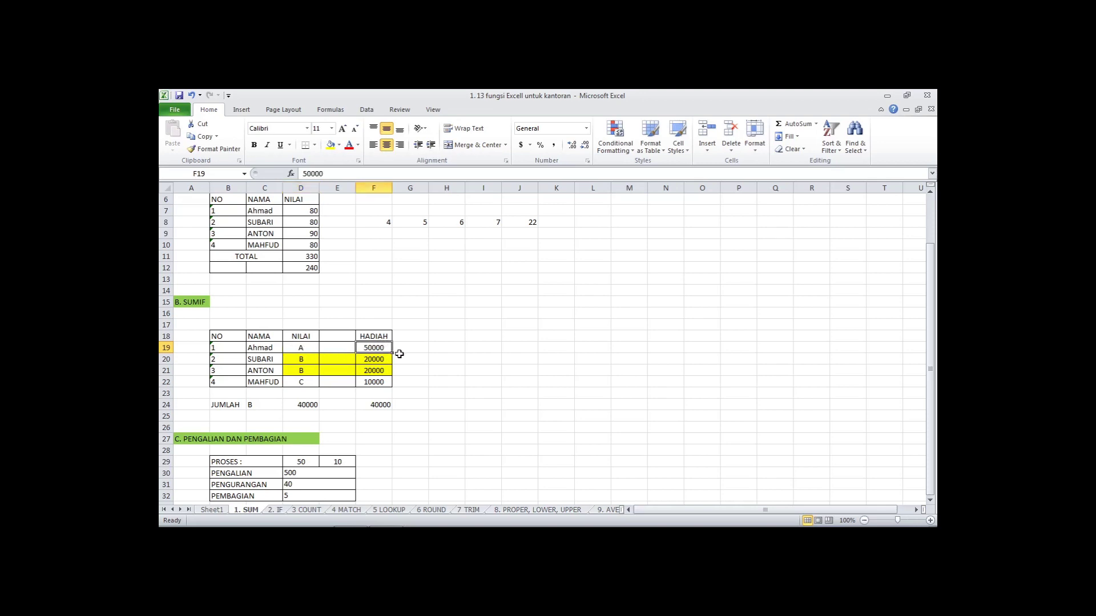
left_click(312, 358)
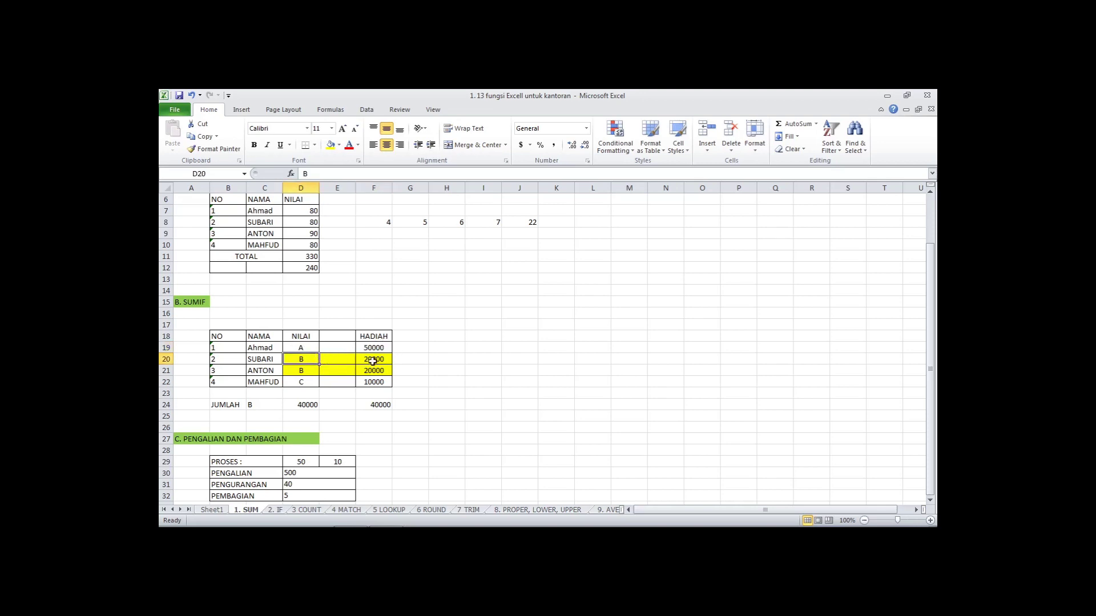
left_click(372, 360)
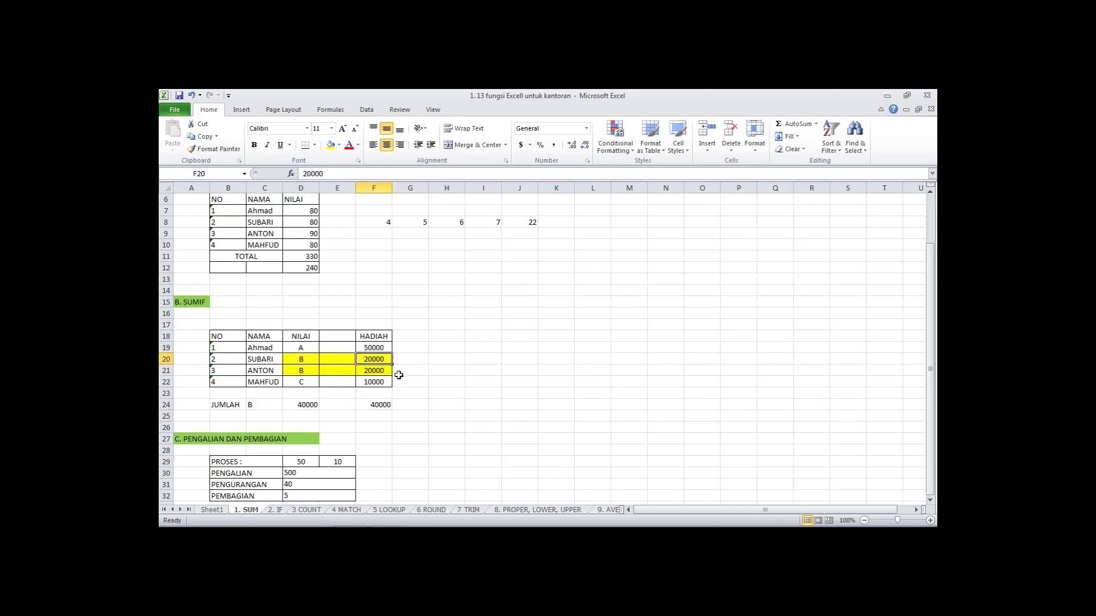
left_click(379, 372)
Step: Inspect the SUMIF formula in D24 and its range, criteria and sum range
left_click(305, 406)
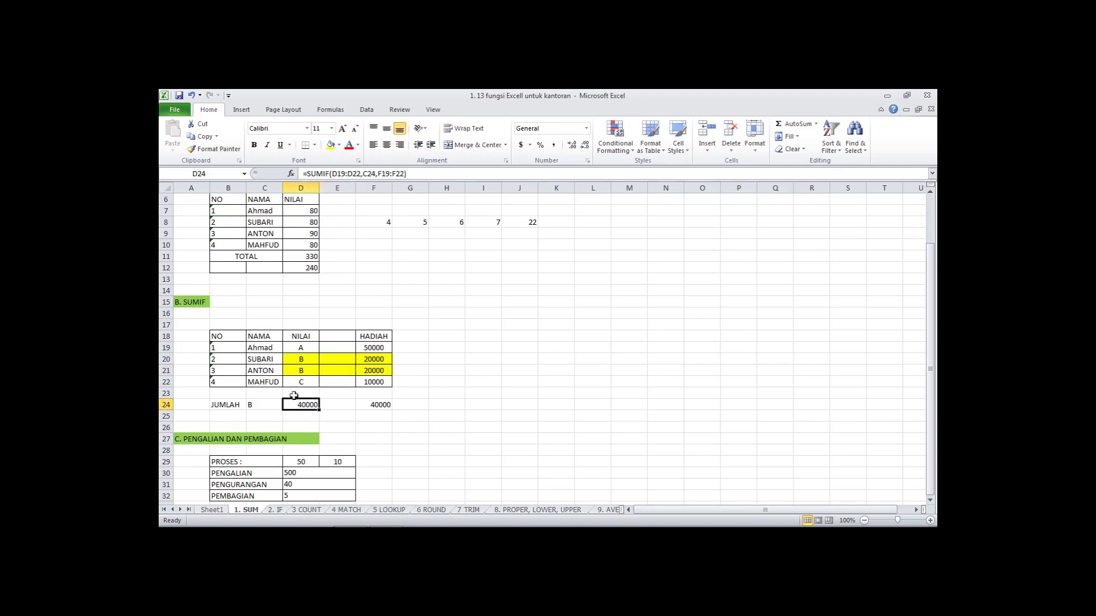
double_click(294, 406)
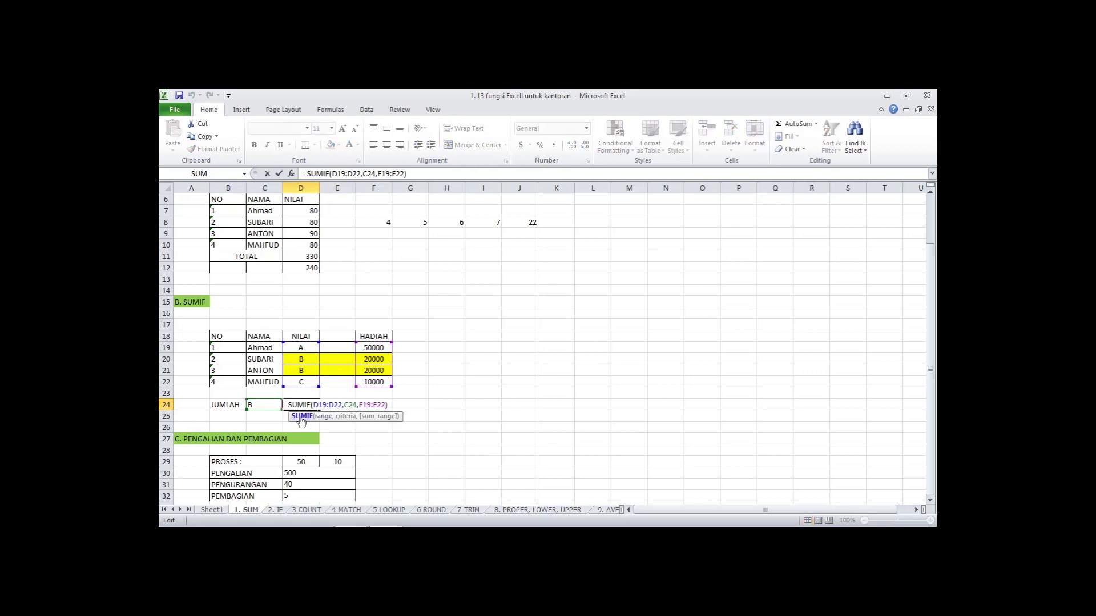
left_click(388, 435)
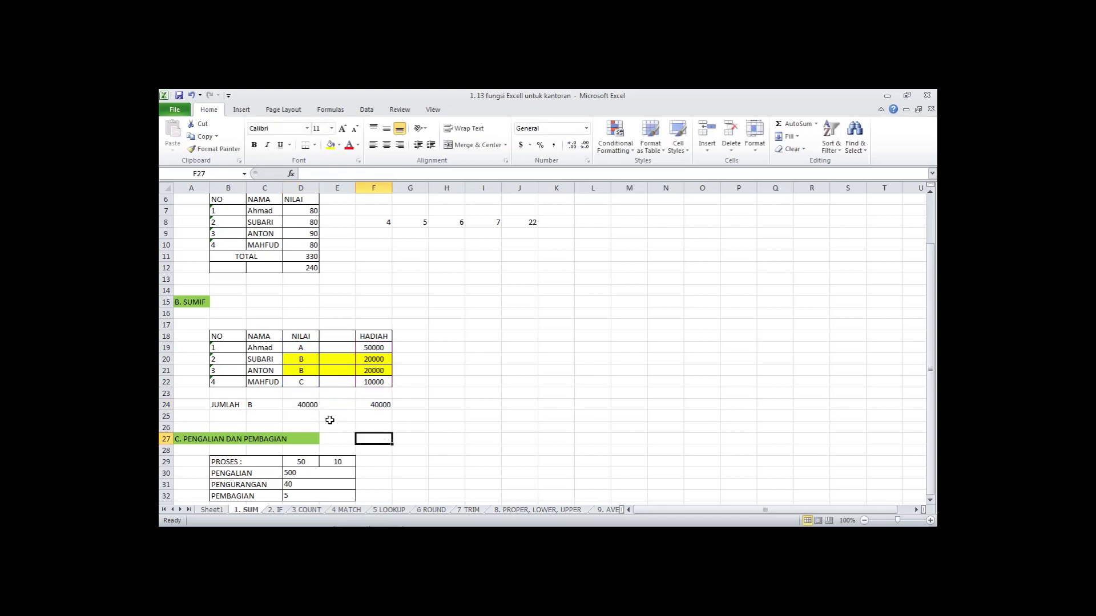
left_click(302, 419)
double_click(308, 406)
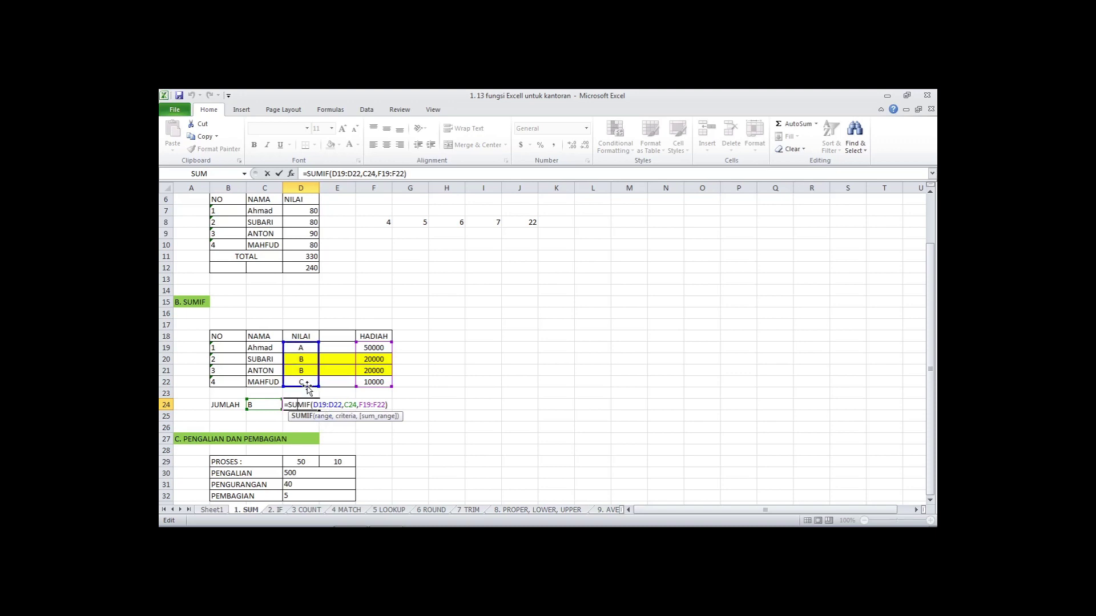
key("Return")
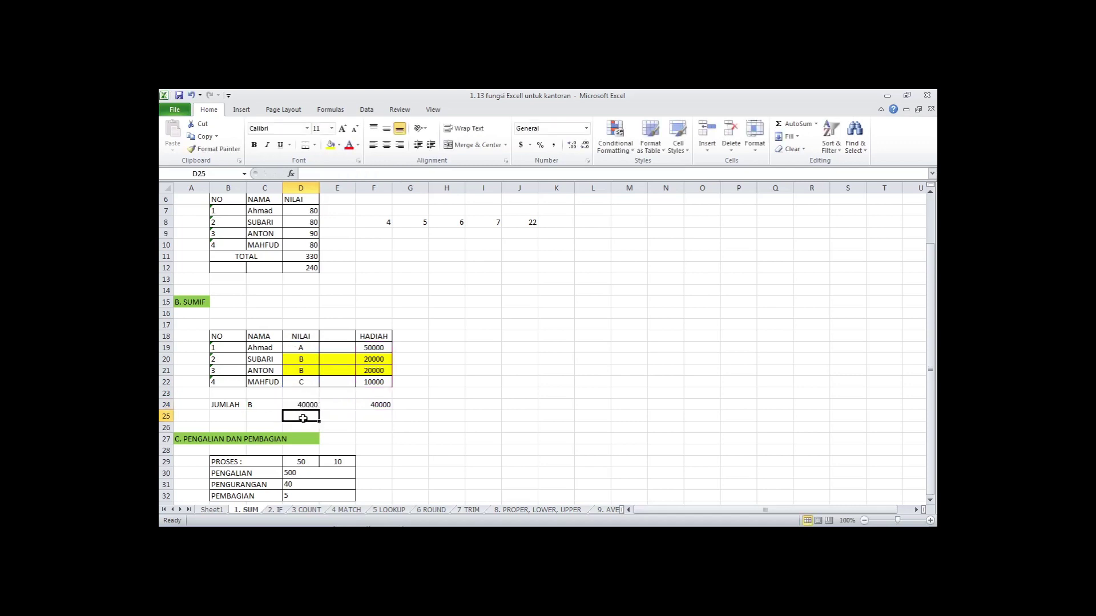
Step: Enter a SUMIF formula in D25 using range D19:D22, criterion C24 and sum range F19:F22
type("=")
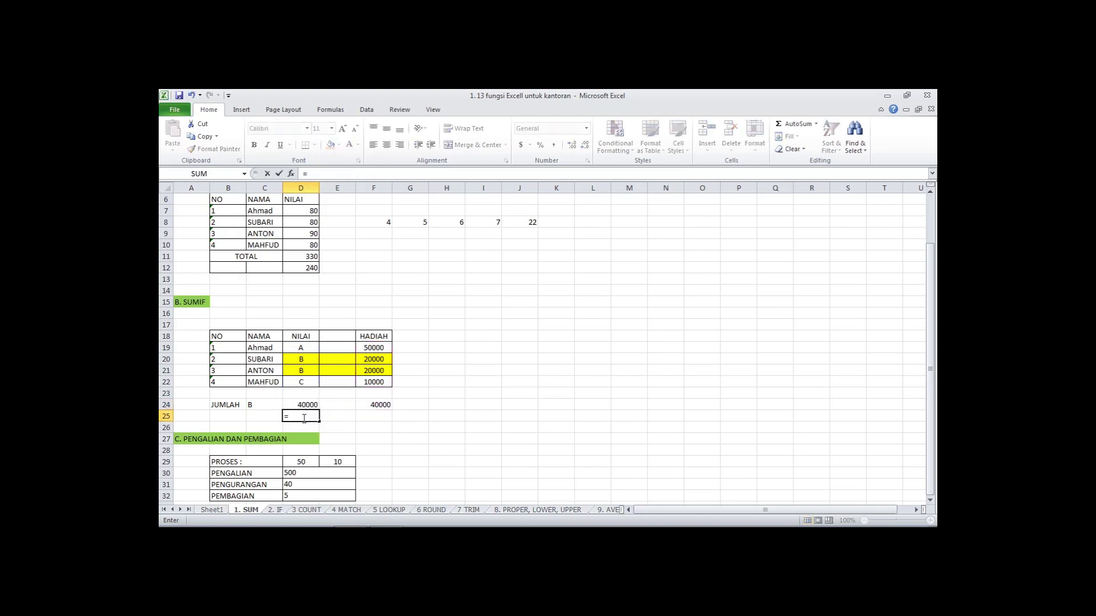
type("sumif")
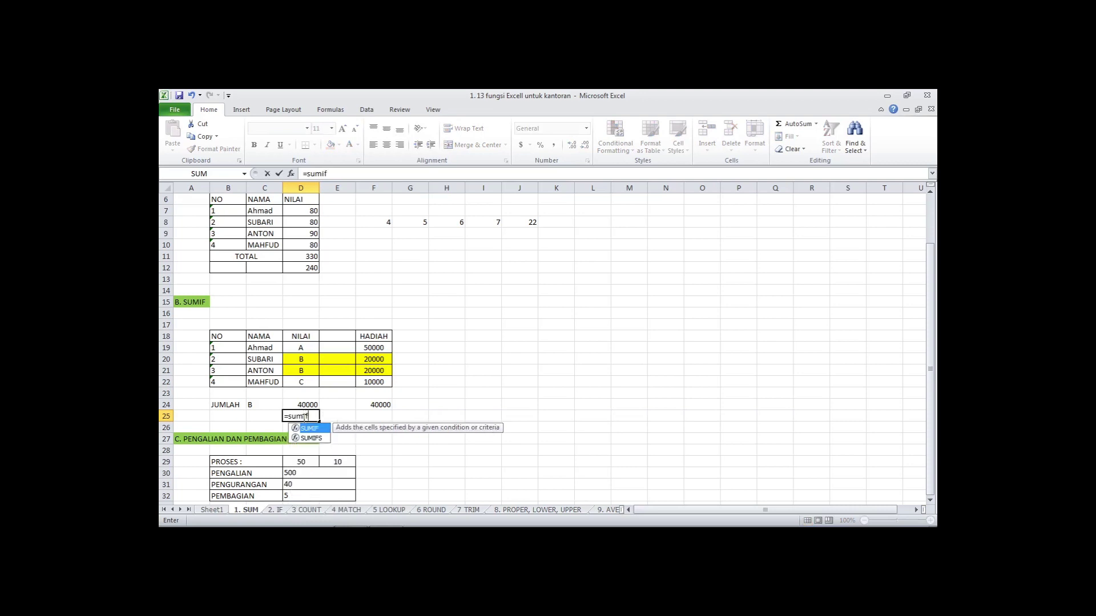
type("(")
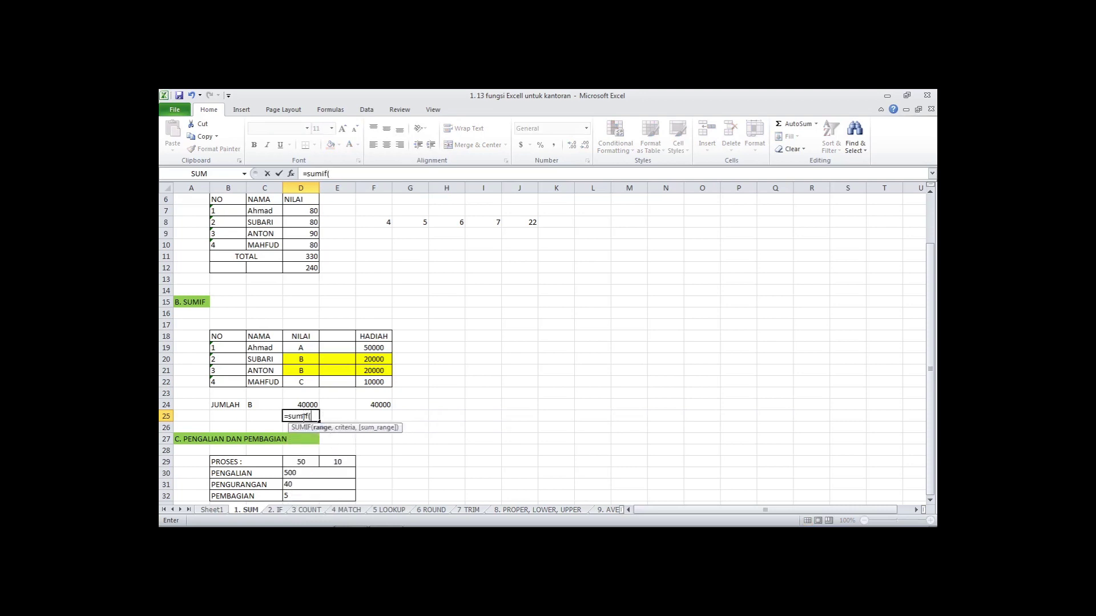
left_click_drag(294, 349, 309, 383)
type(",")
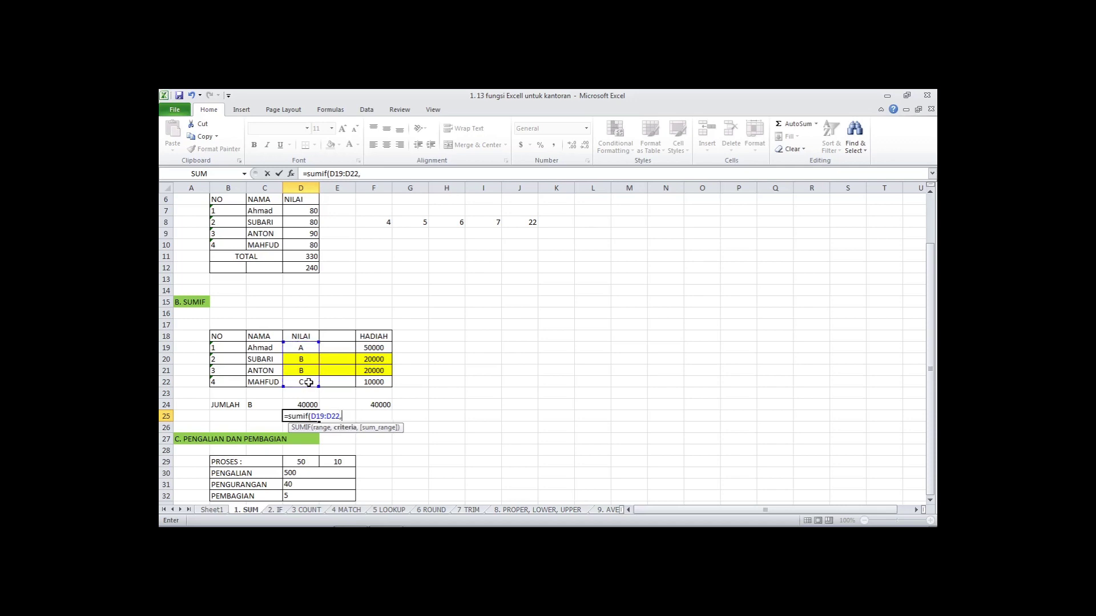
left_click(268, 404)
type(",")
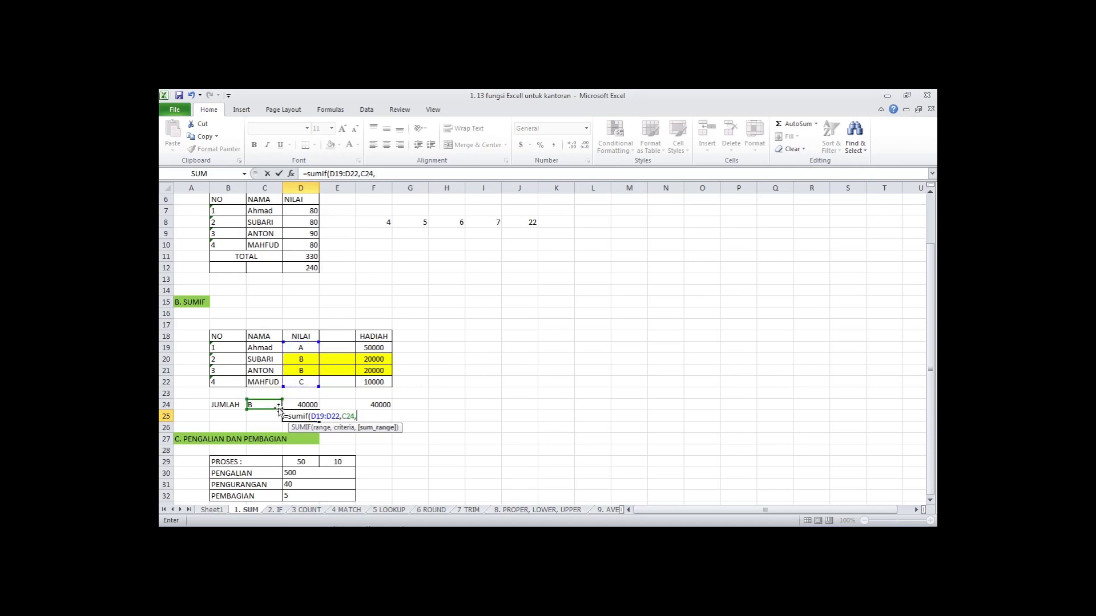
left_click_drag(376, 345, 381, 390)
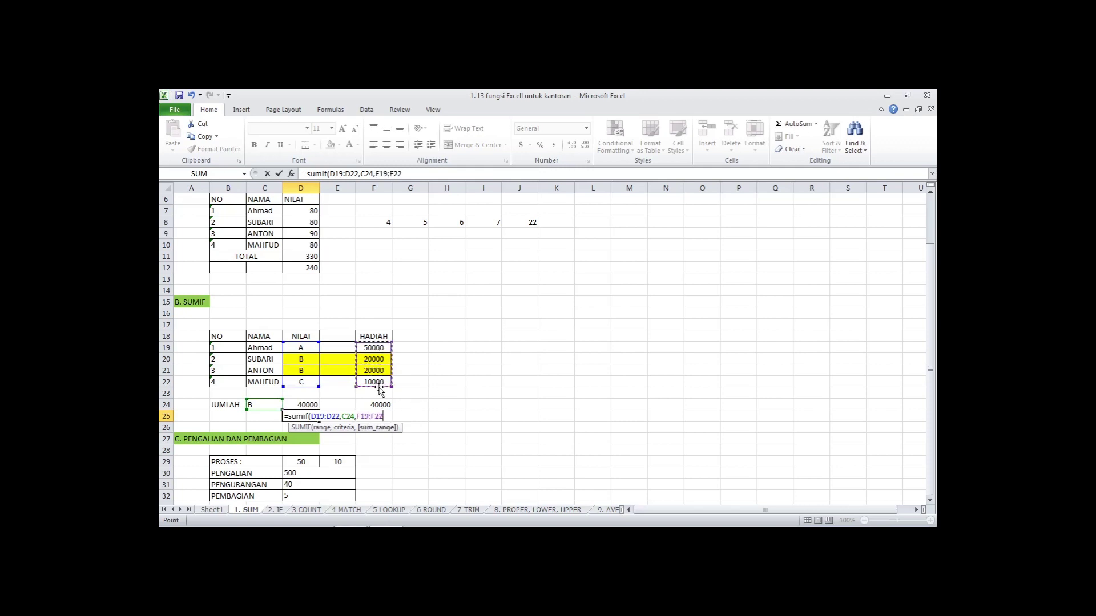
type(")")
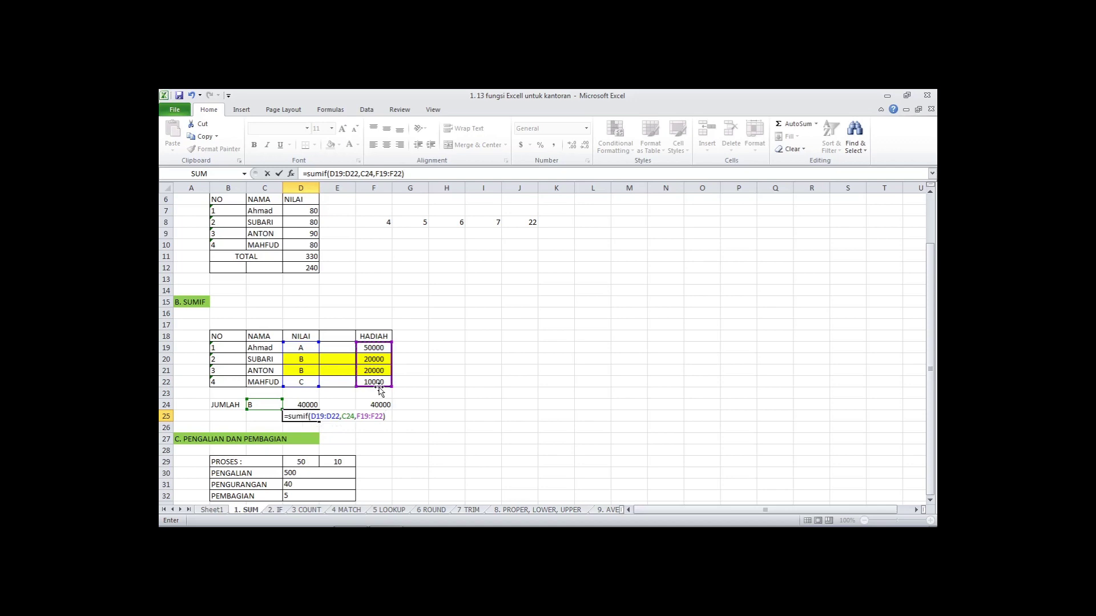
key("BackSpace")
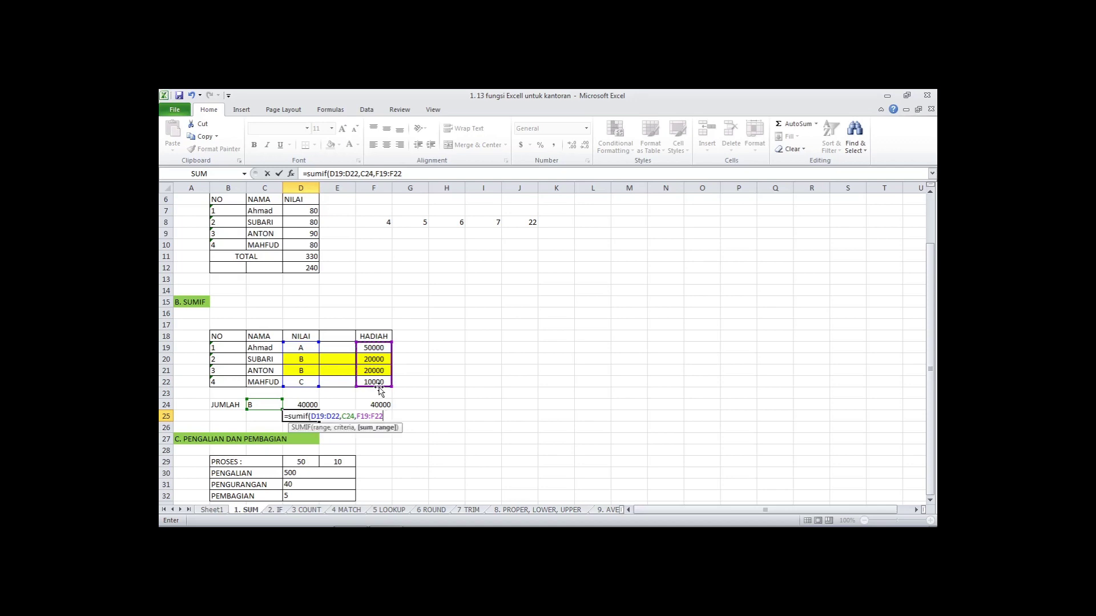
key("Return")
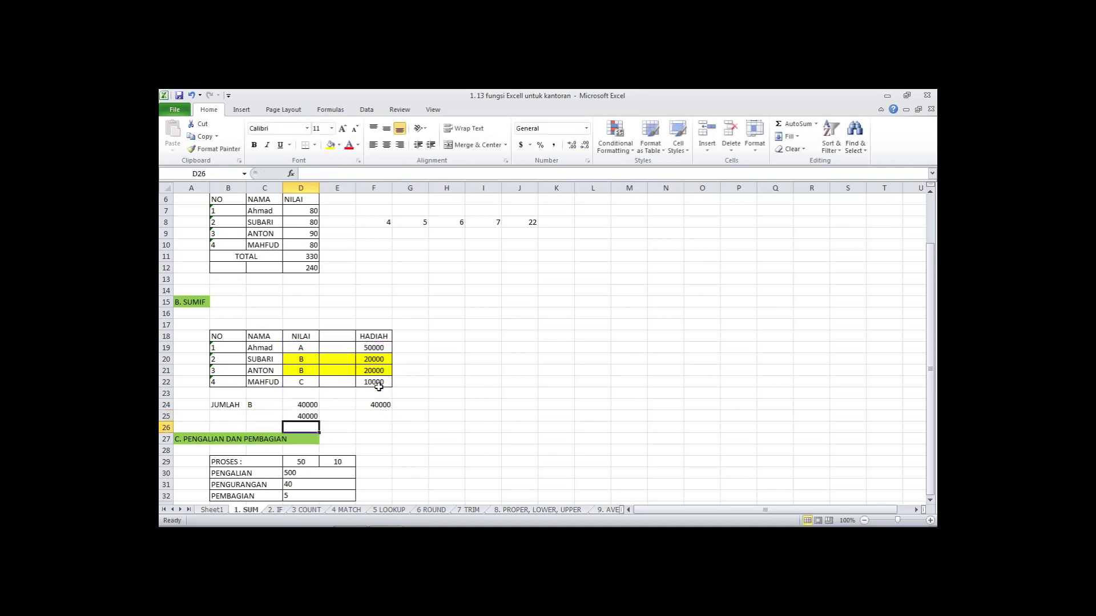
Step: Examine how the SUMIF formula in D25 matches criterion C24 with the B grades in D20:D21 and their HADIAH amounts
key("Up")
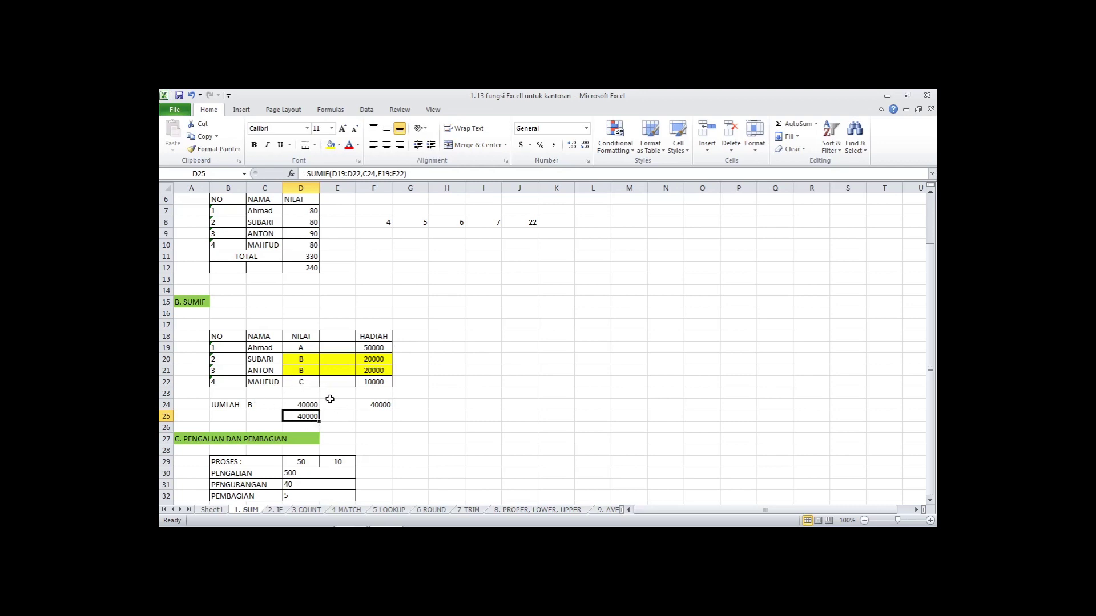
left_click(260, 403)
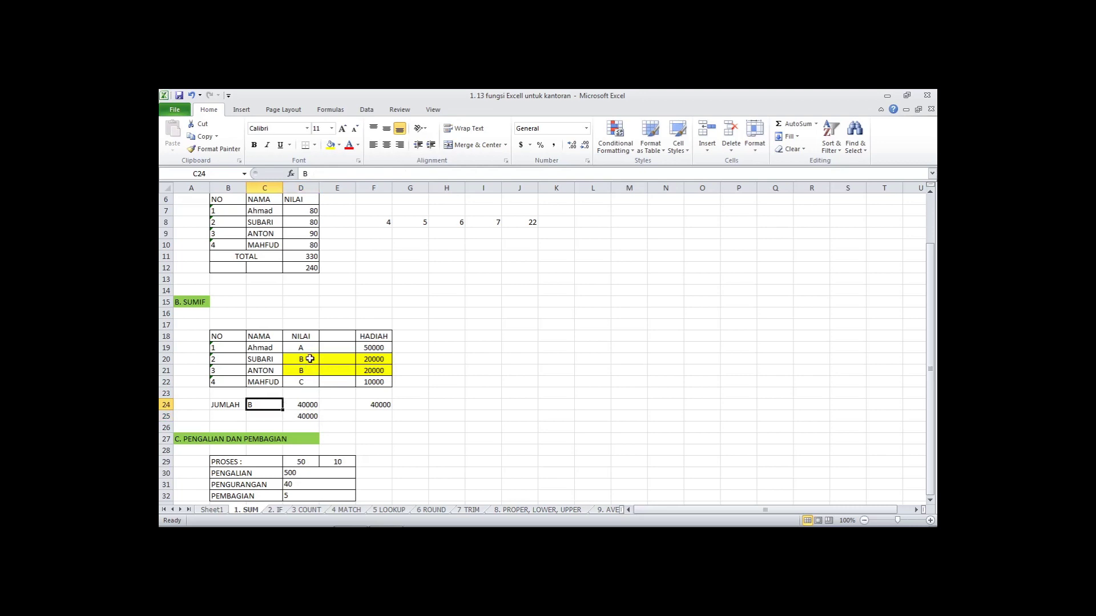
left_click_drag(309, 359, 311, 372)
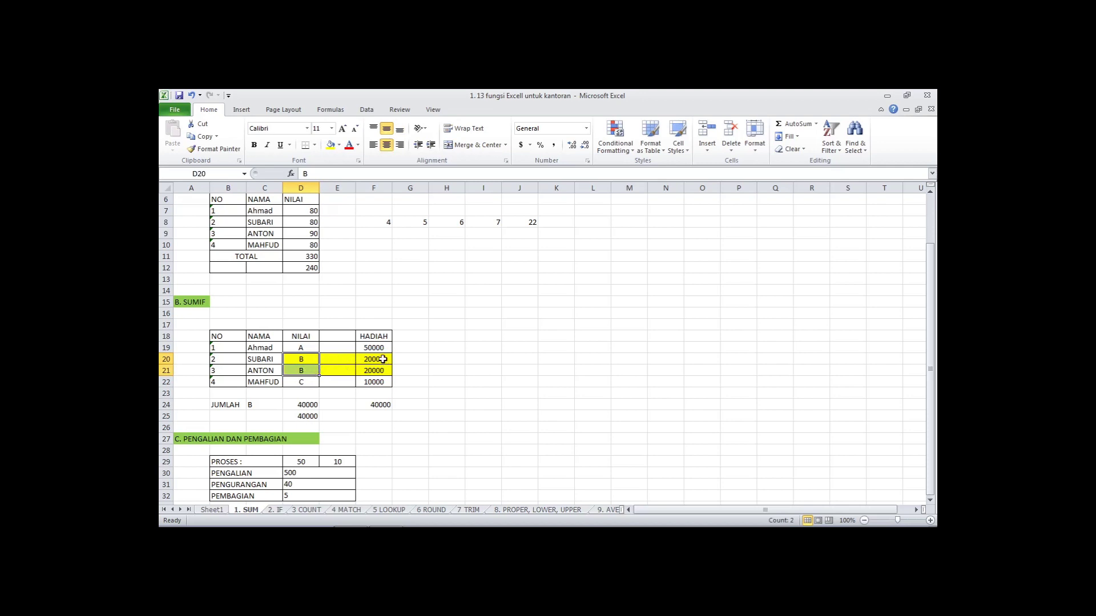
left_click(310, 361)
left_click_drag(310, 364, 312, 372)
left_click_drag(382, 360, 382, 370)
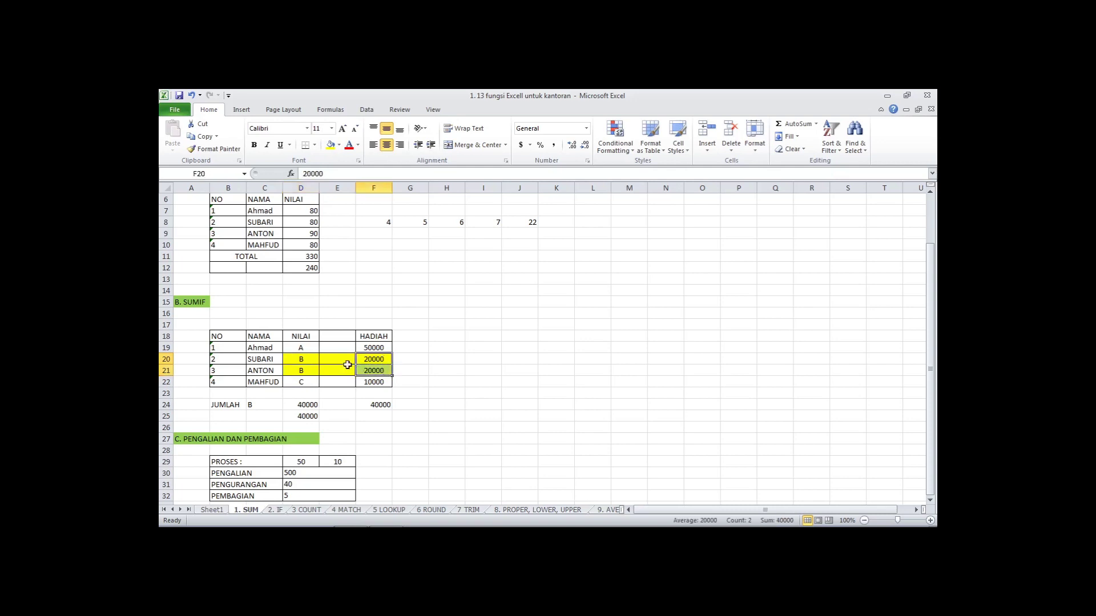
left_click(308, 362)
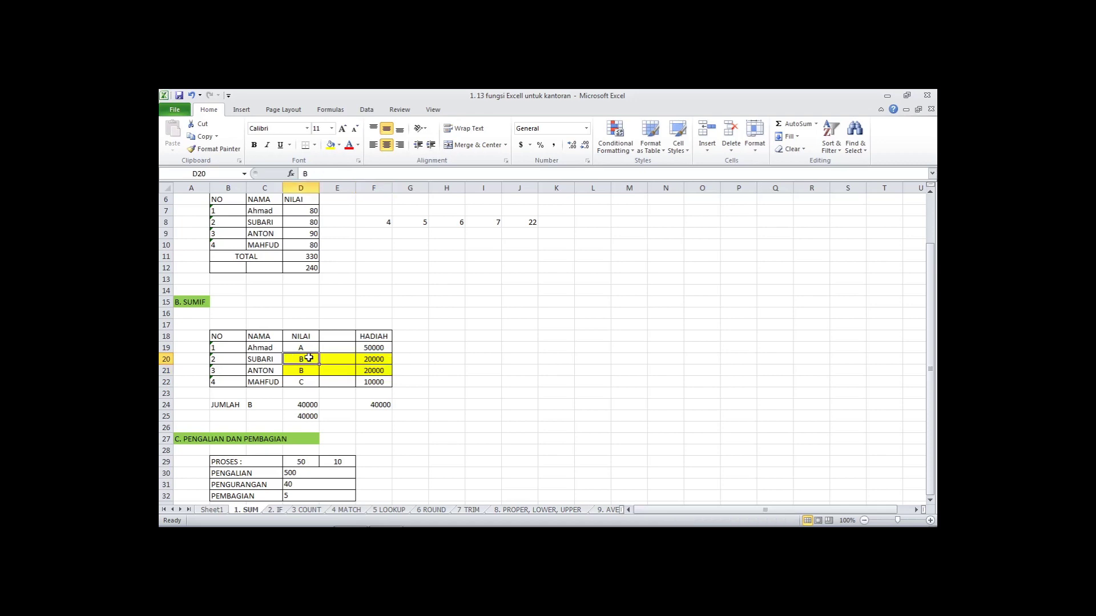
Step: Change the HADIAH amount in F20 to 15000
left_click(386, 363)
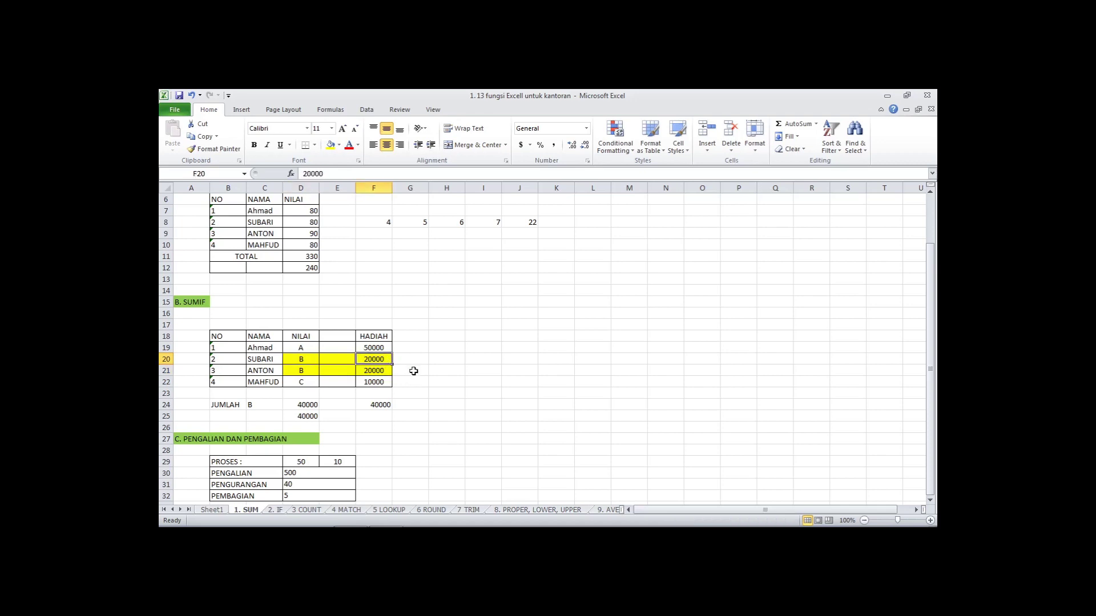
type("15000")
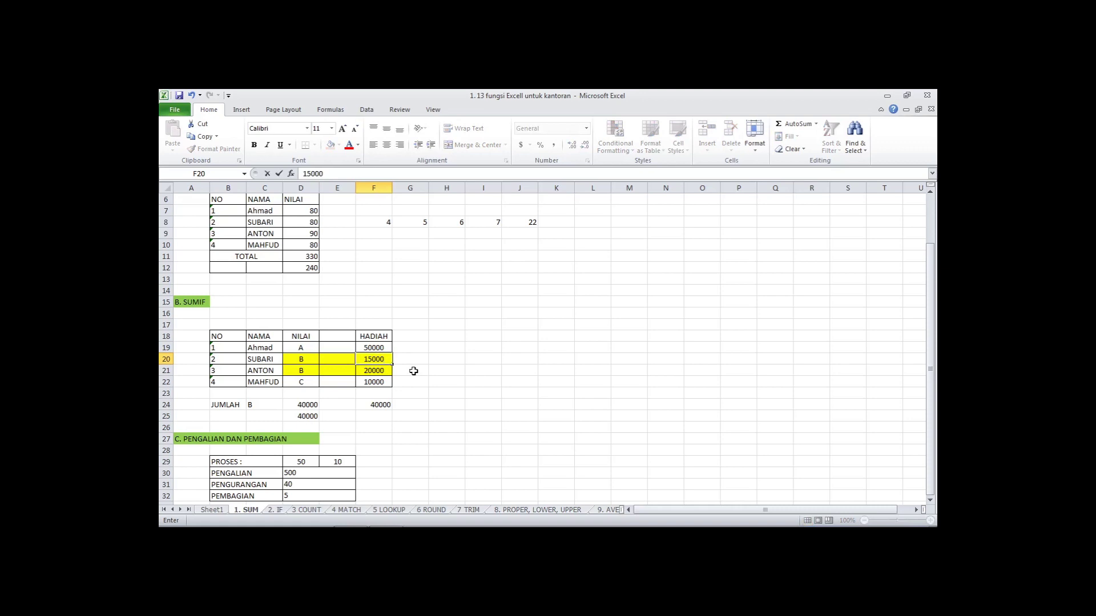
key("Return")
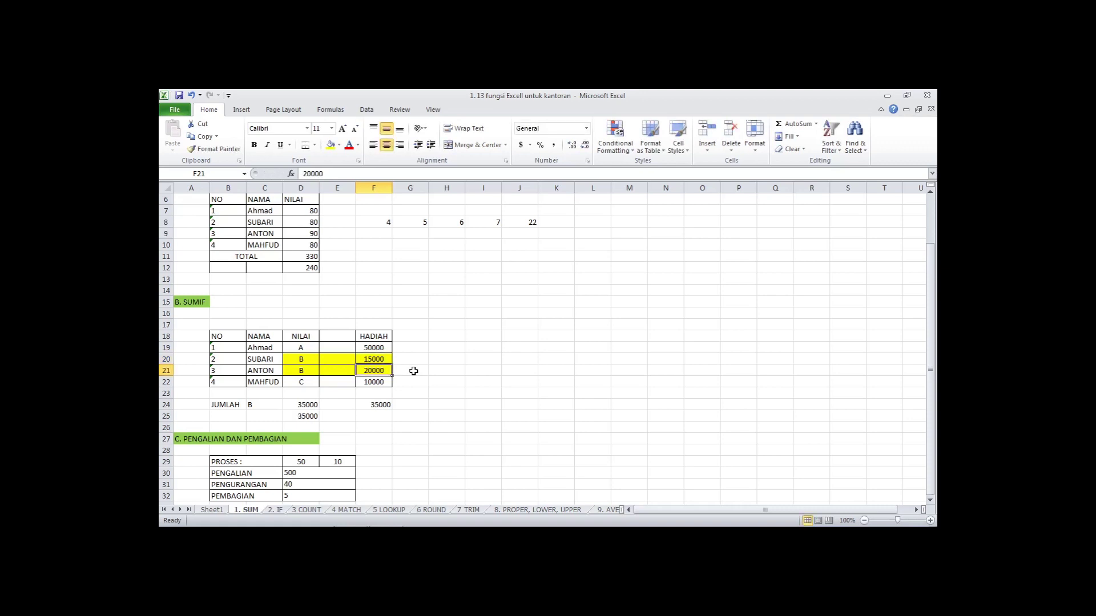
Step: Delete the duplicate SUMIF total from F24
left_click(377, 412)
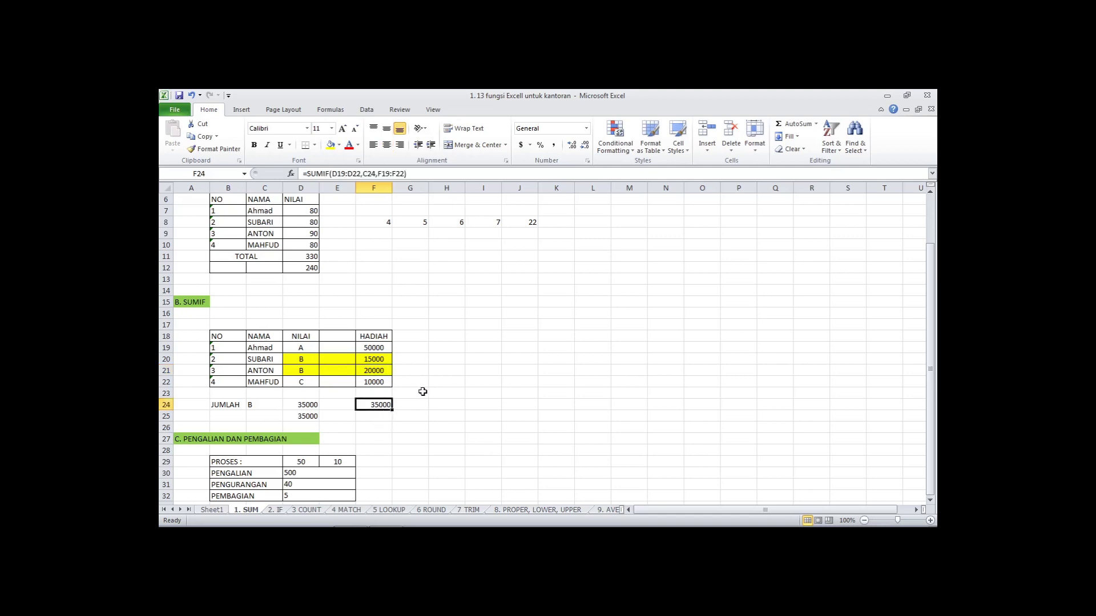
key("Delete")
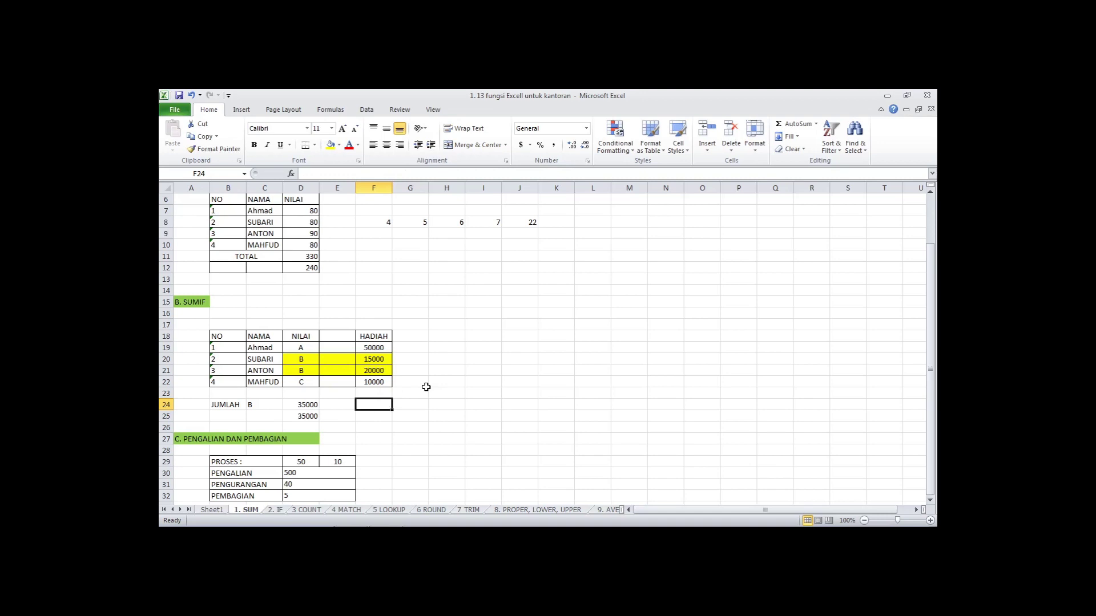
left_click(423, 439)
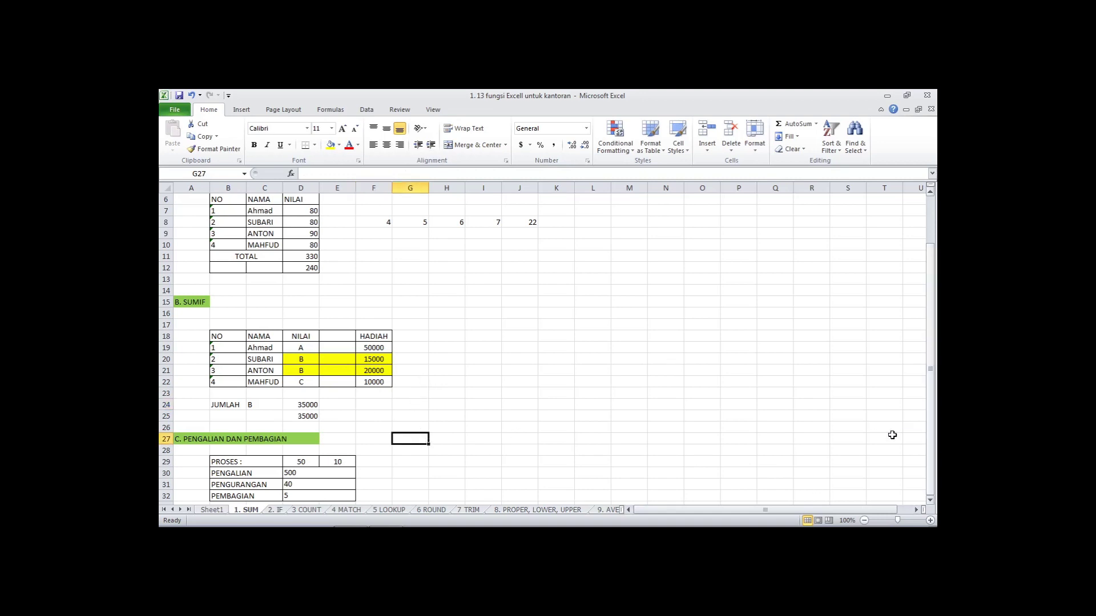
Step: Review the addition formulas in C4 and C5, one using SUM and one using the plus operator
left_click_drag(932, 446, 930, 400)
left_click(272, 234)
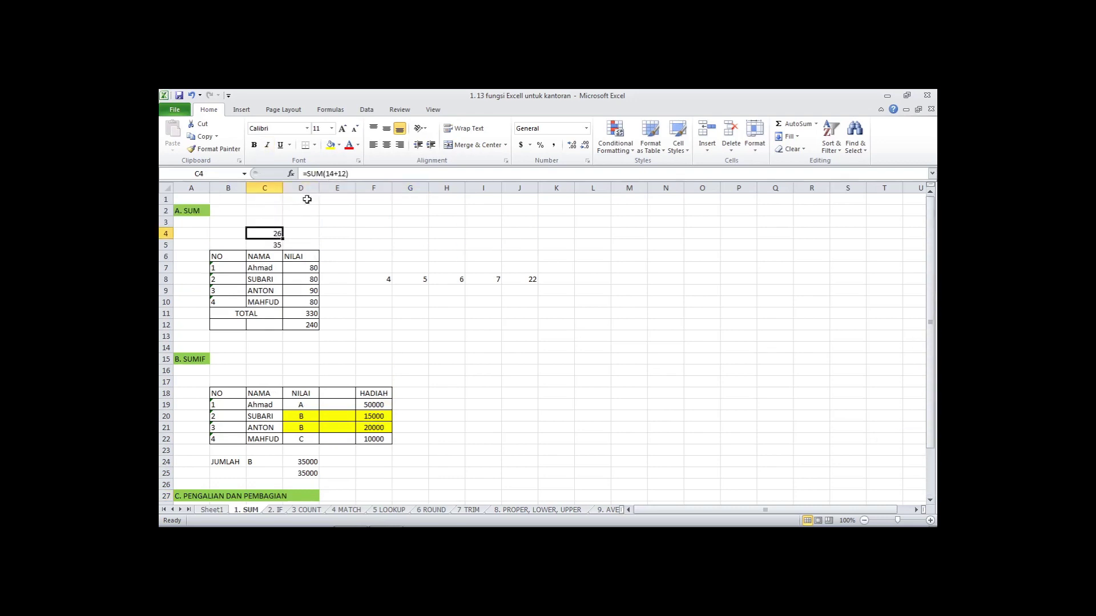
key("Down")
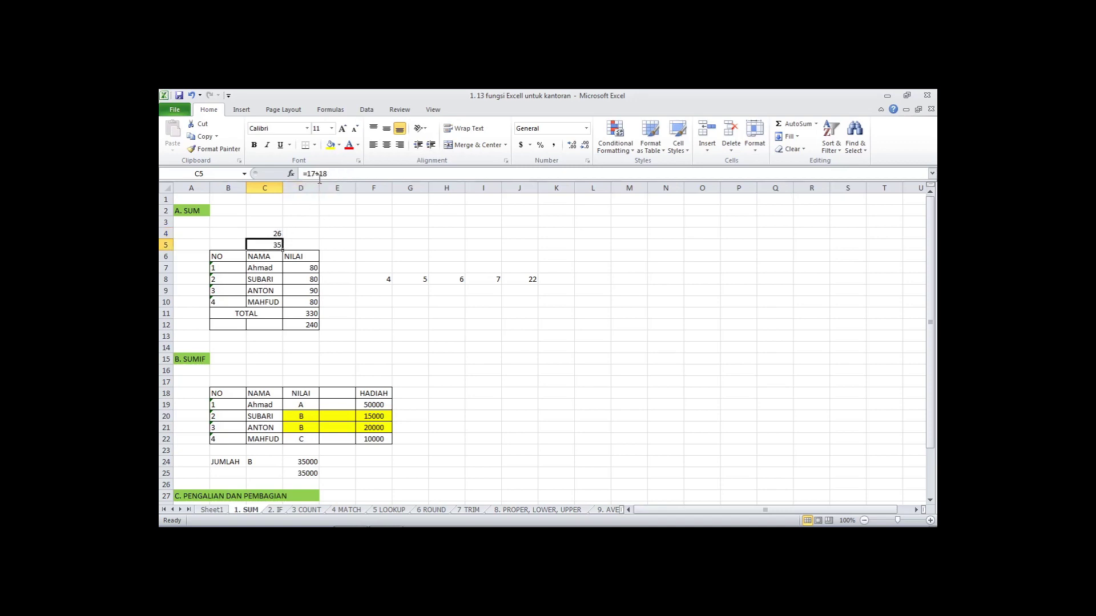
Step: Inspect the PENGALIAN formula in D30 and the PENGURANGAN formula in D31, including the cells they reference
left_click_drag(932, 332, 931, 377)
left_click(293, 476)
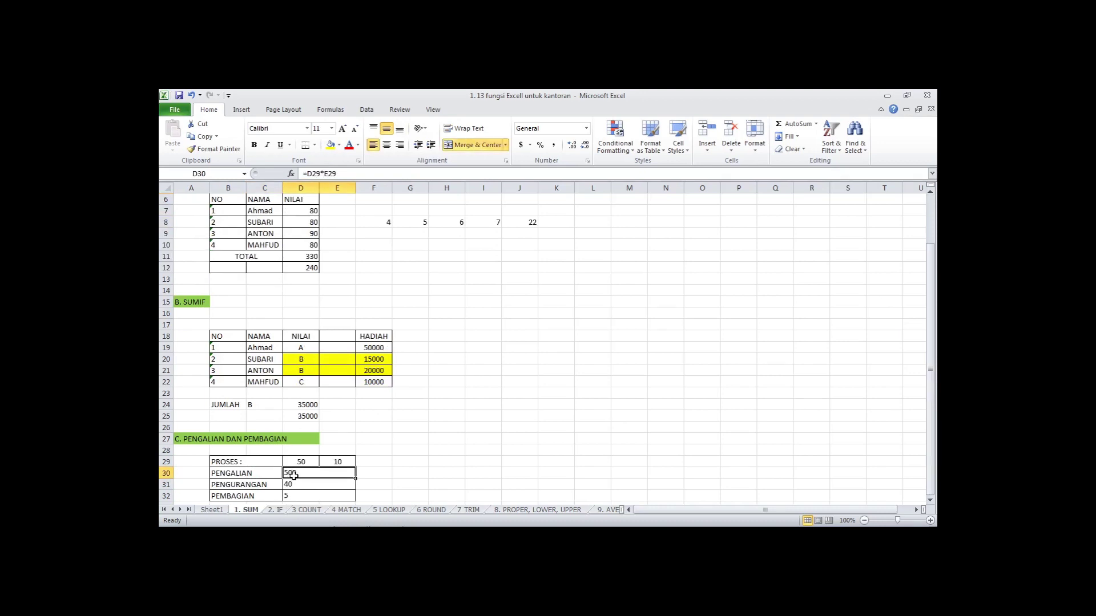
left_click(325, 173)
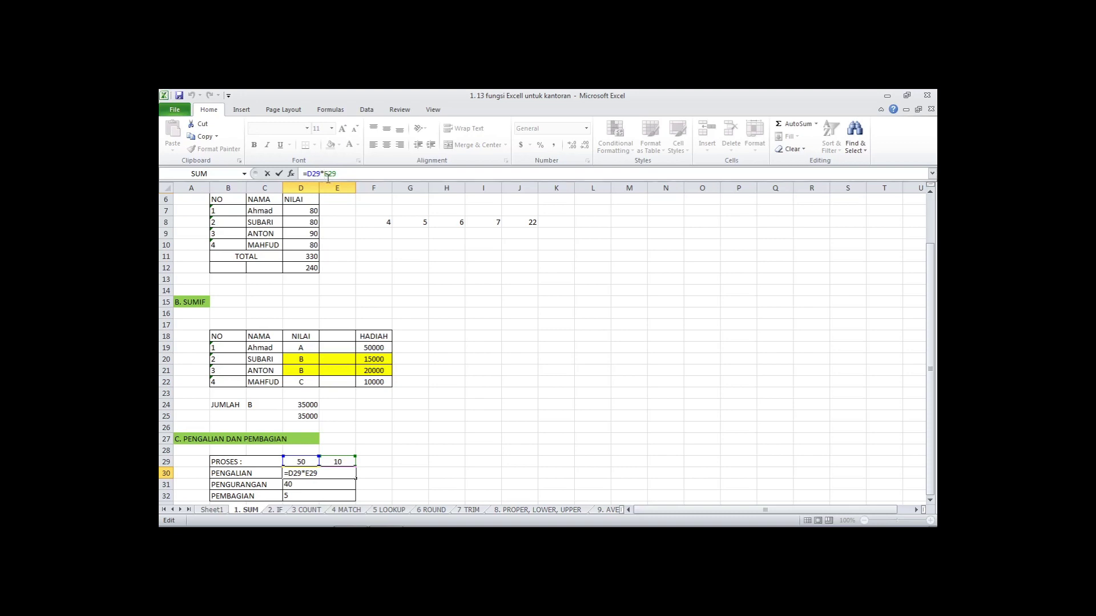
key("Return")
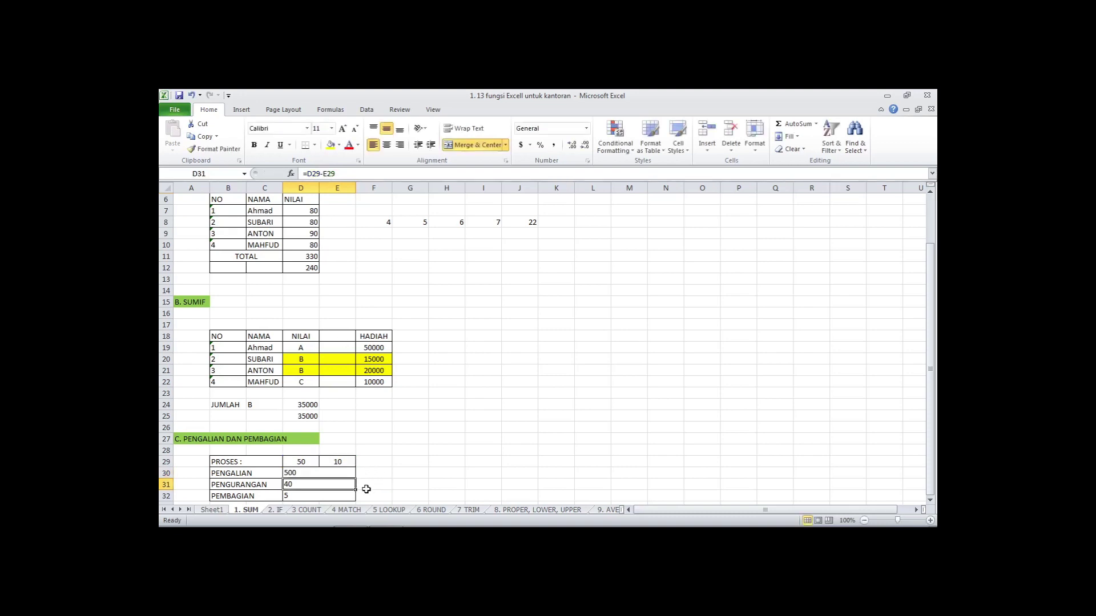
left_click(327, 173)
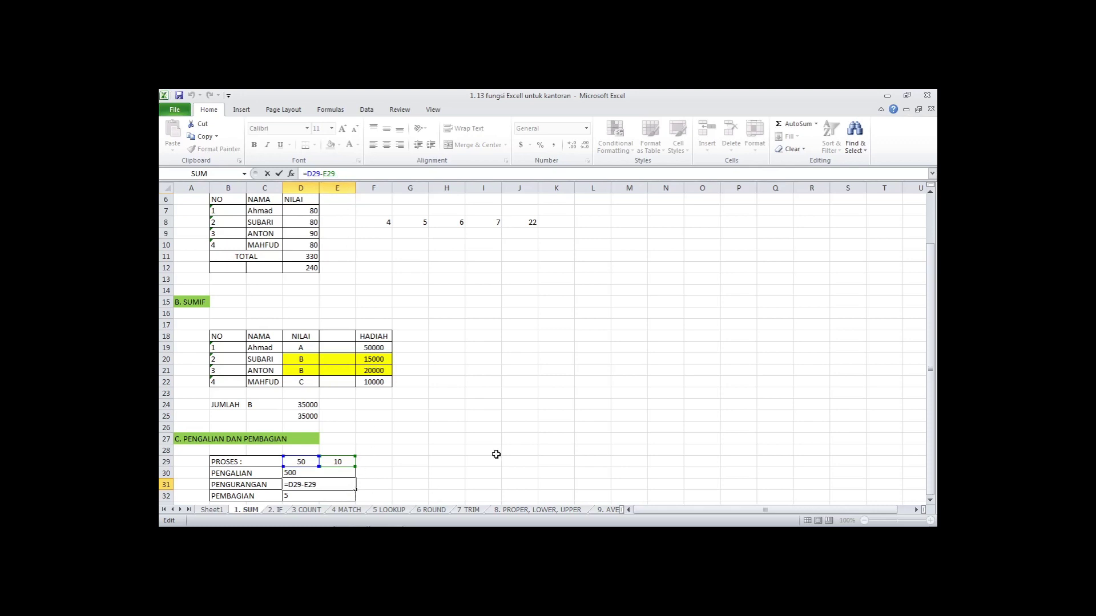
key("Return")
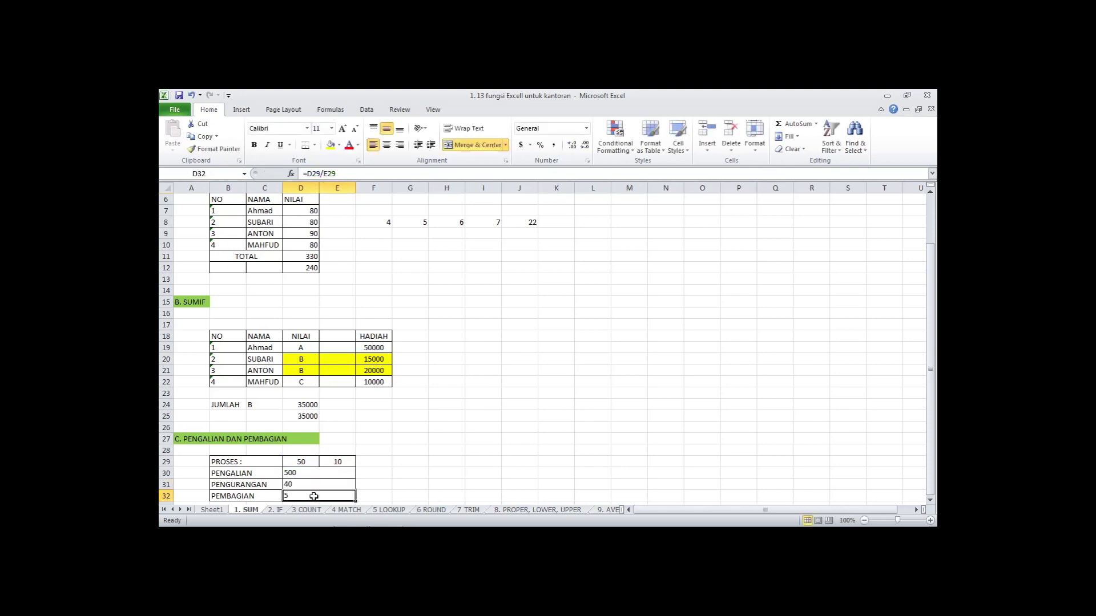
Step: Try a backslash as the division operator in the PEMBAGIAN formula in D32
left_click(320, 174)
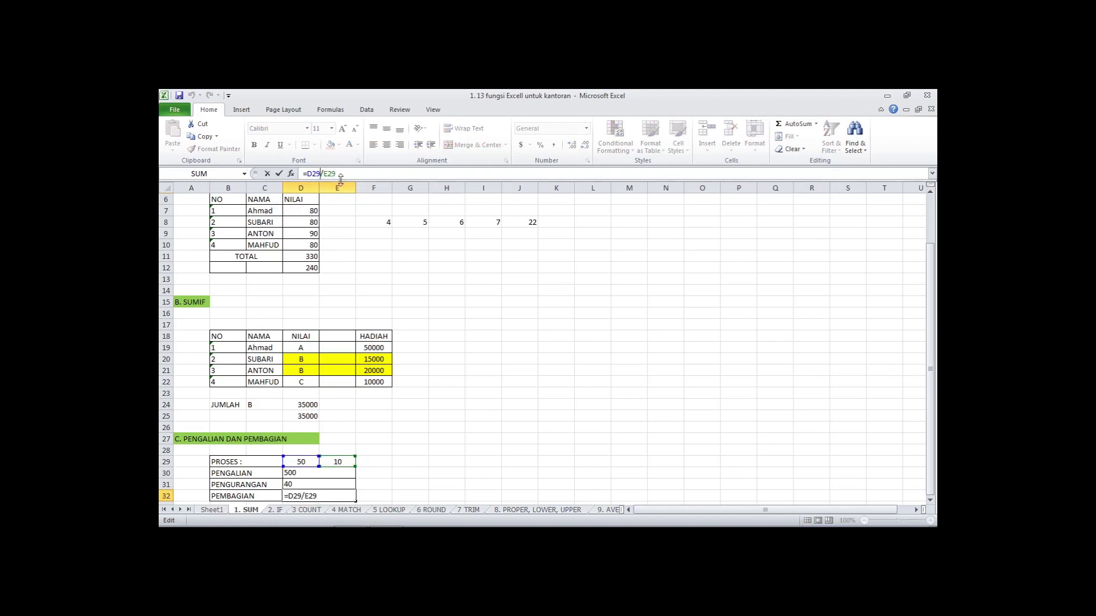
left_click_drag(324, 172, 340, 171)
key("BackSpace")
type("\\")
key("Return")
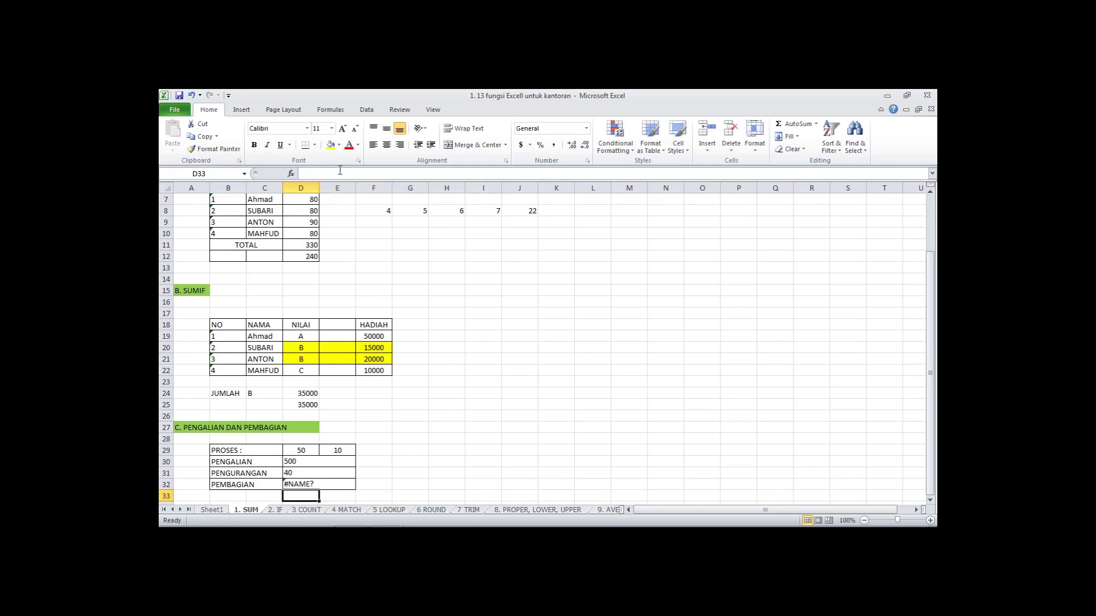
Step: Replace the backslash in D32 with a forward slash so the PEMBAGIAN formula reads =D29/E29
key("Up")
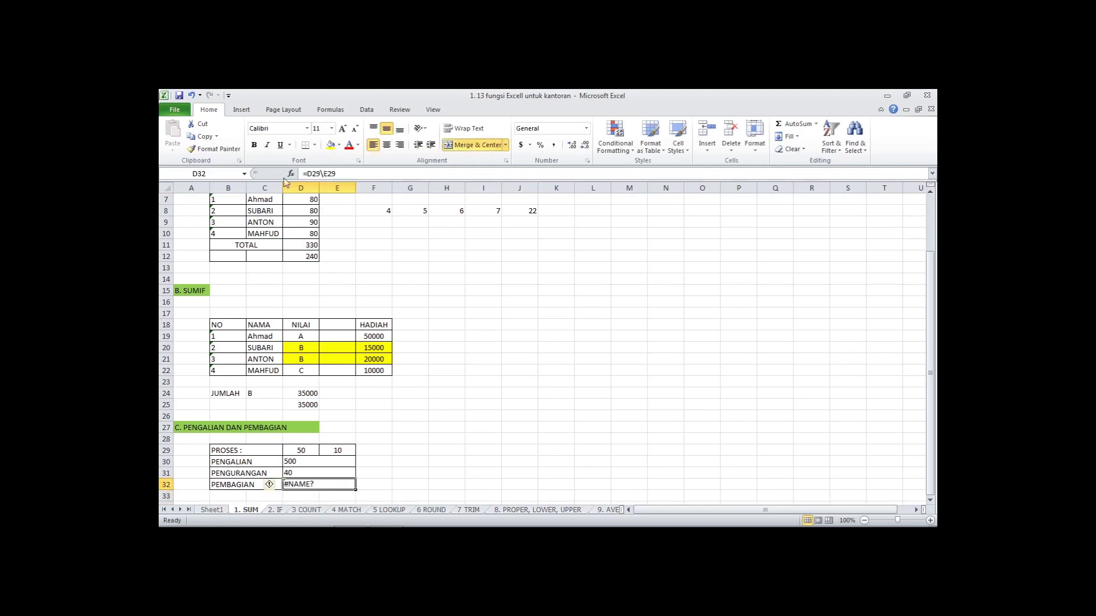
left_click_drag(320, 174, 324, 173)
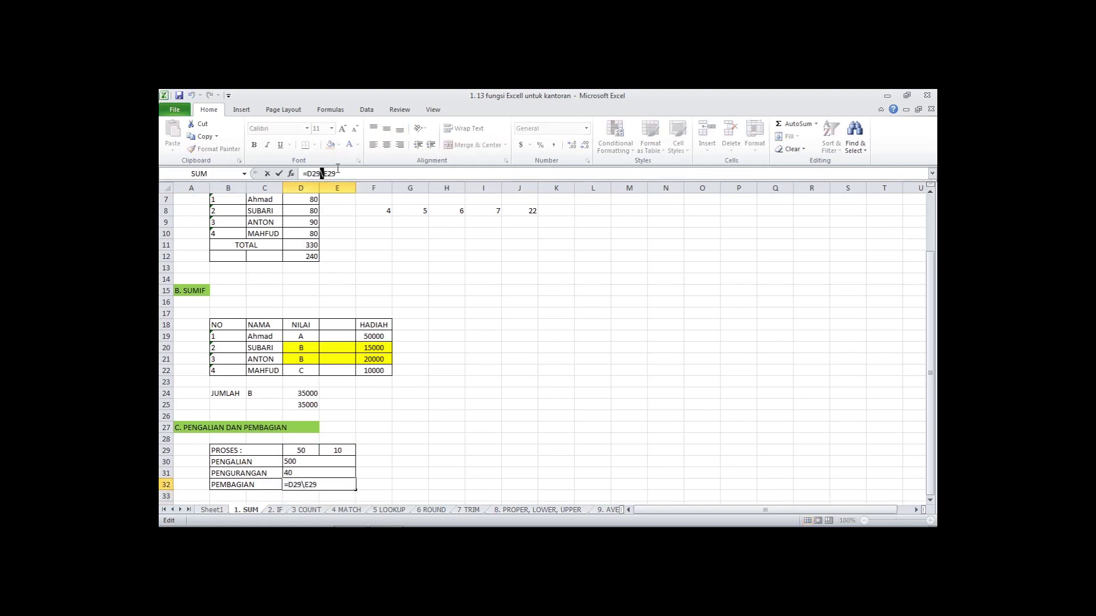
type("/")
key("Return")
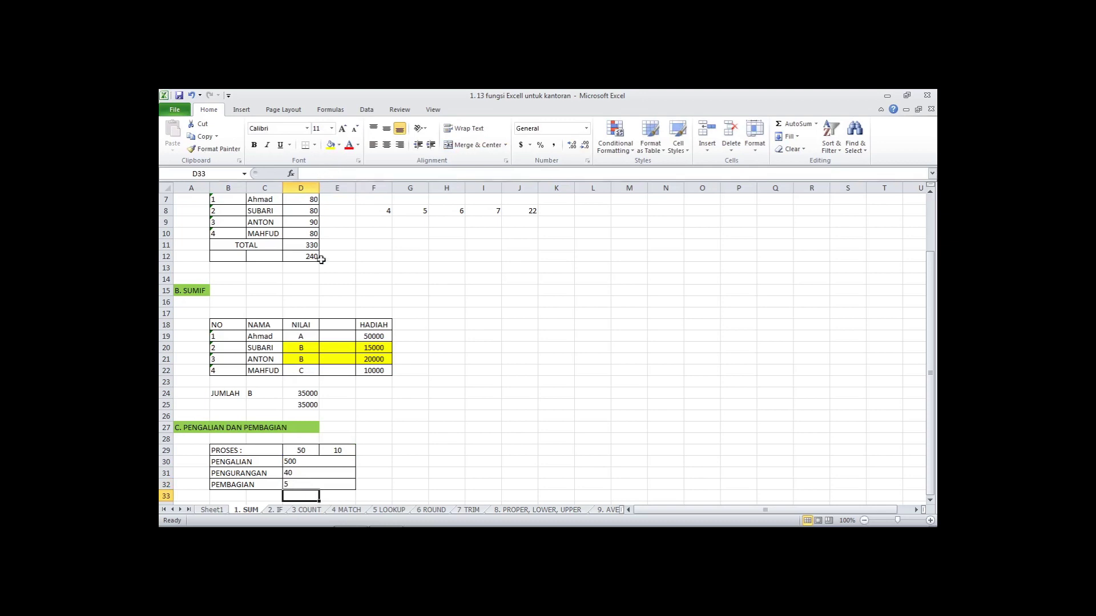
Step: Open the 2. IF sheet and examine the LULUS/GAGAL rules and the table in B8:F10
left_click(622, 419)
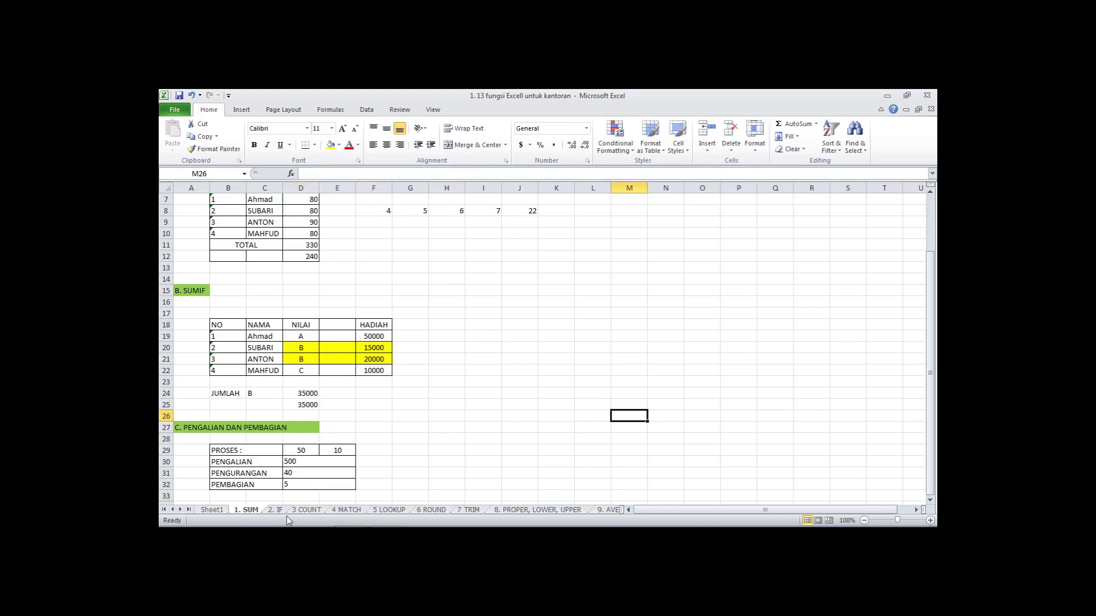
left_click(274, 510)
left_click(322, 349)
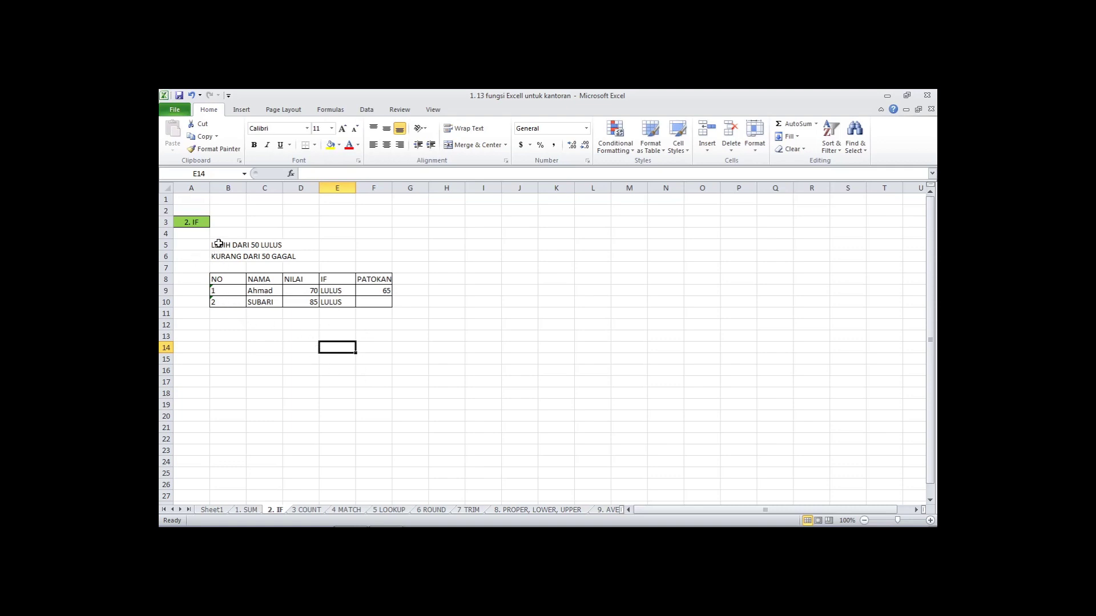
left_click_drag(220, 278, 390, 303)
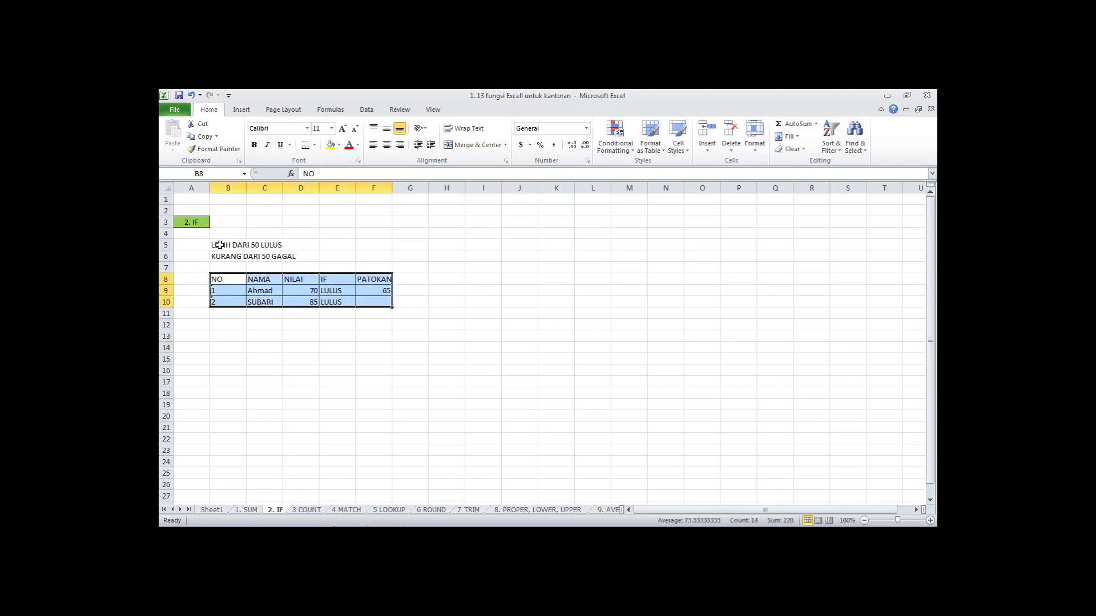
Step: Review the LULUS and GAGAL rules in B5 and B6, and set the PATOKAN value in F9 to 50
left_click(219, 245)
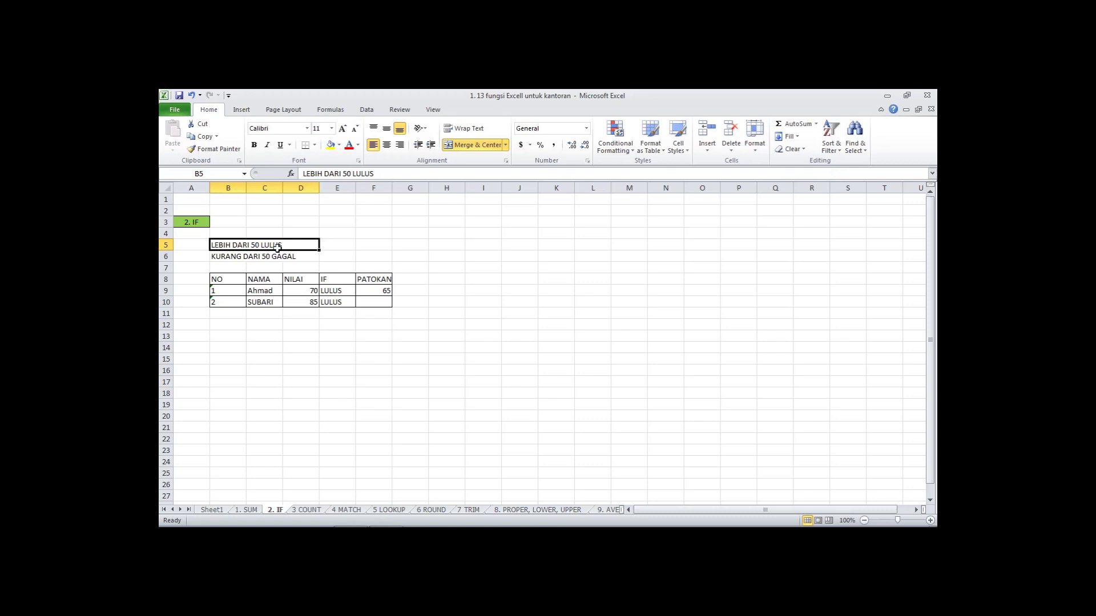
left_click(252, 259)
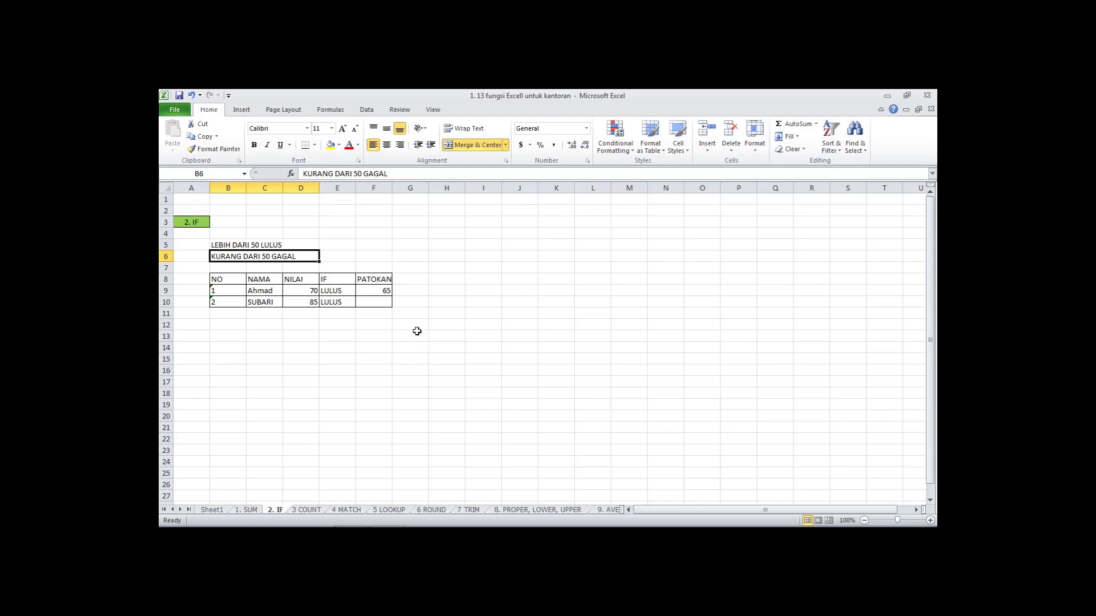
left_click(378, 292)
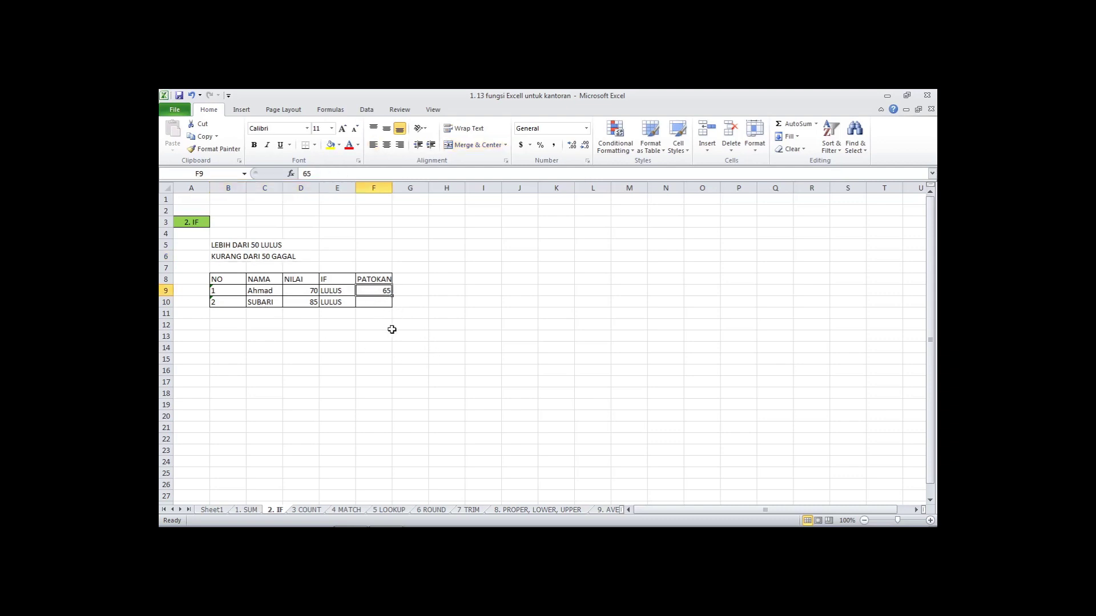
type("50")
key("Return")
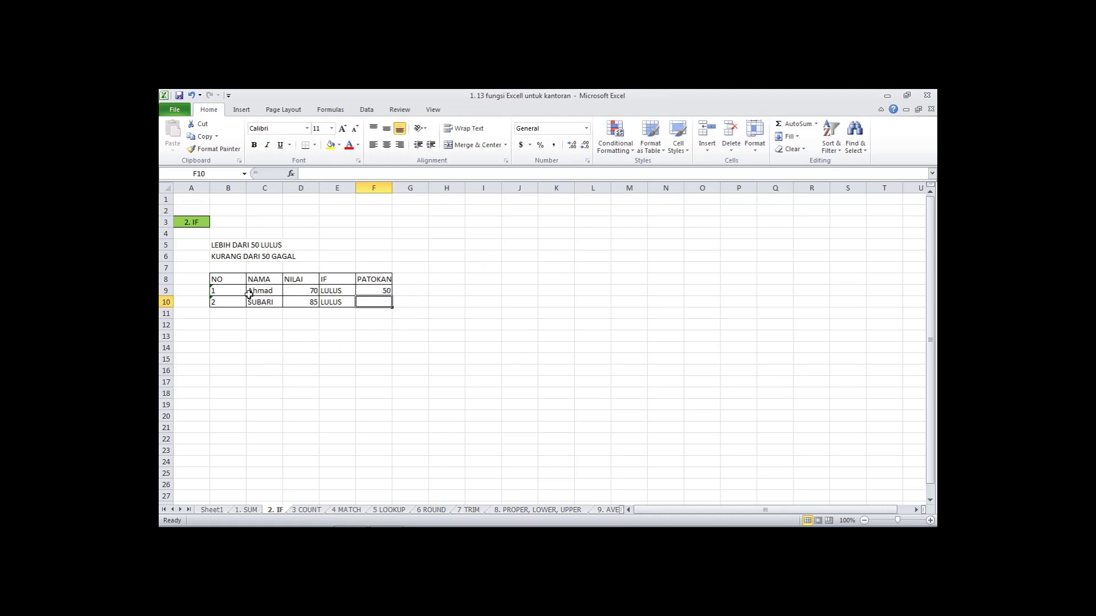
Step: Clear the NILAI scores in D9:D10 and enter 50 as the score in D9
left_click(339, 292)
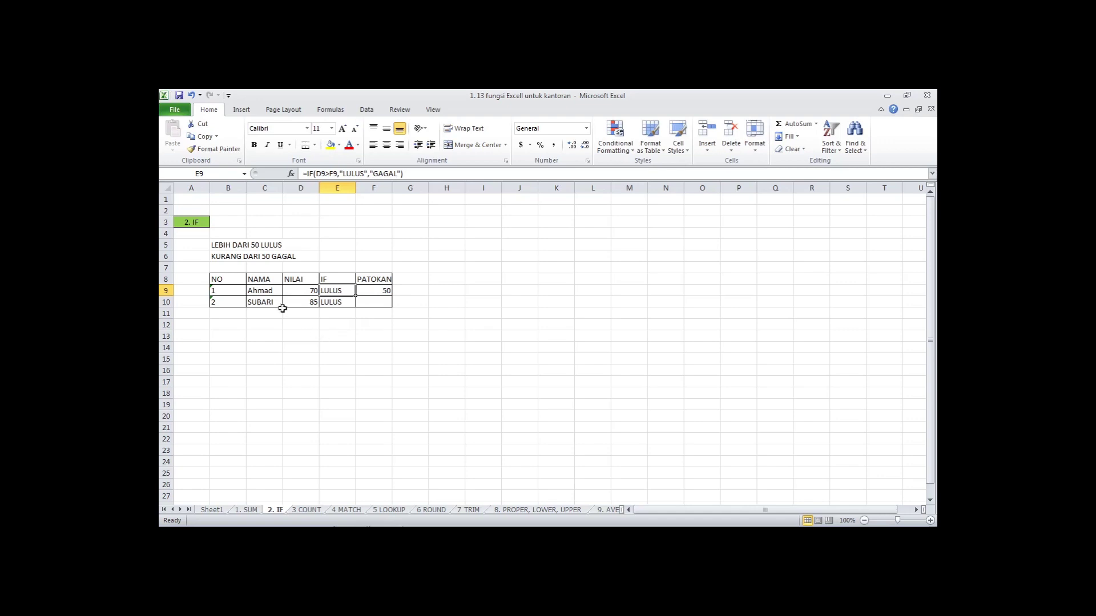
left_click(272, 294)
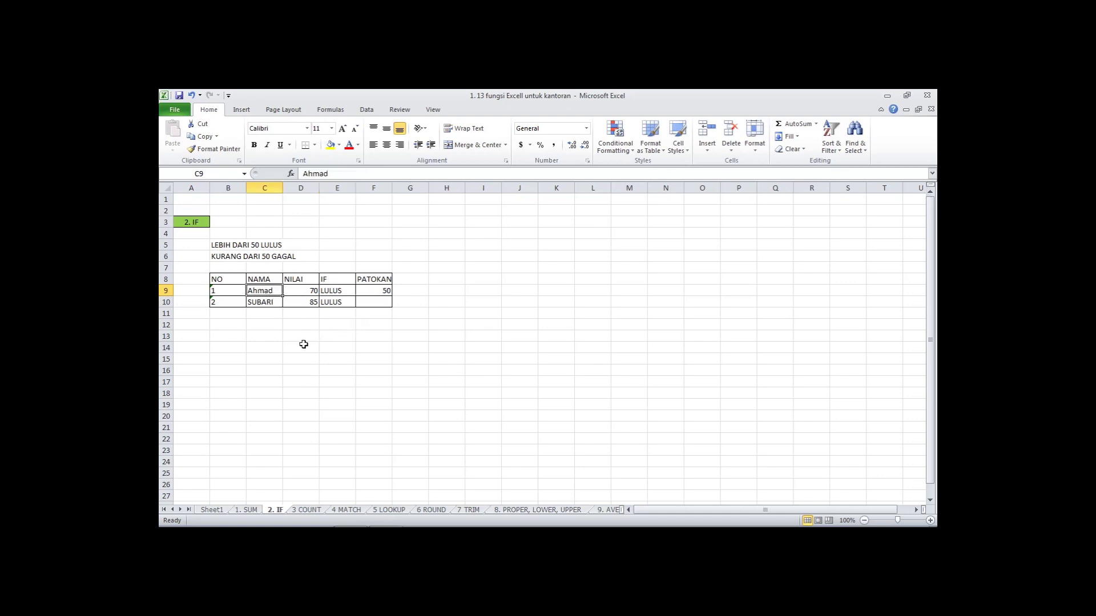
left_click_drag(304, 291, 303, 299)
key("Delete")
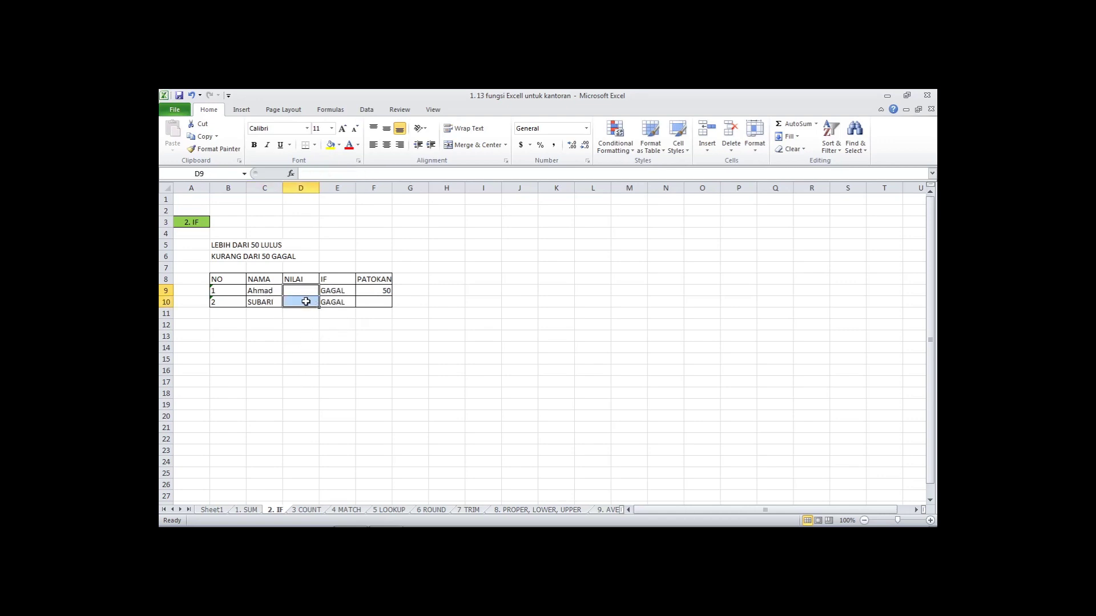
left_click(380, 292)
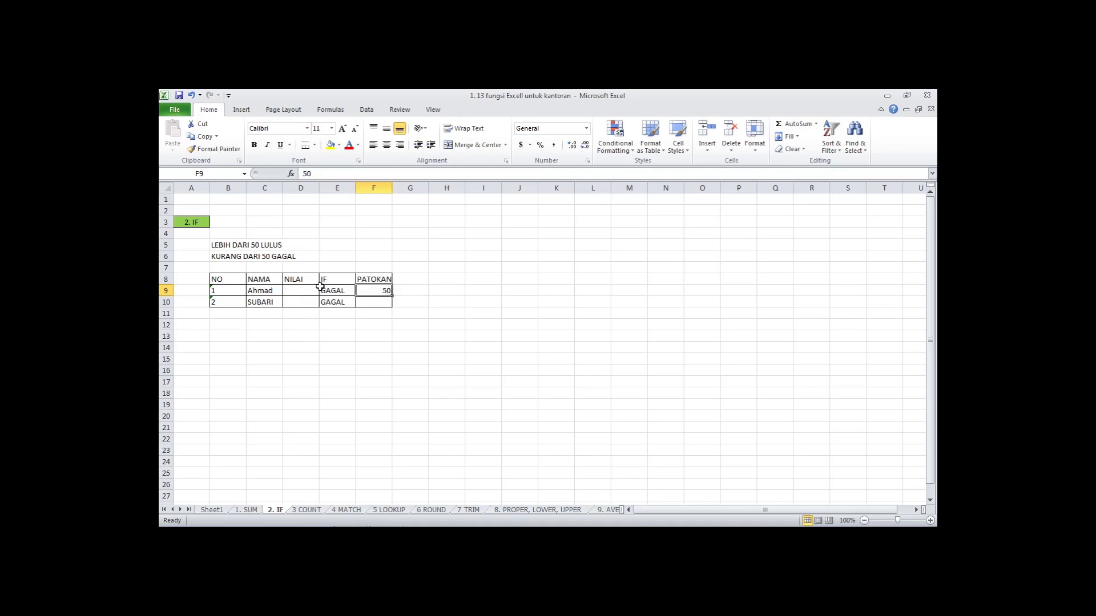
left_click(302, 290)
type("50")
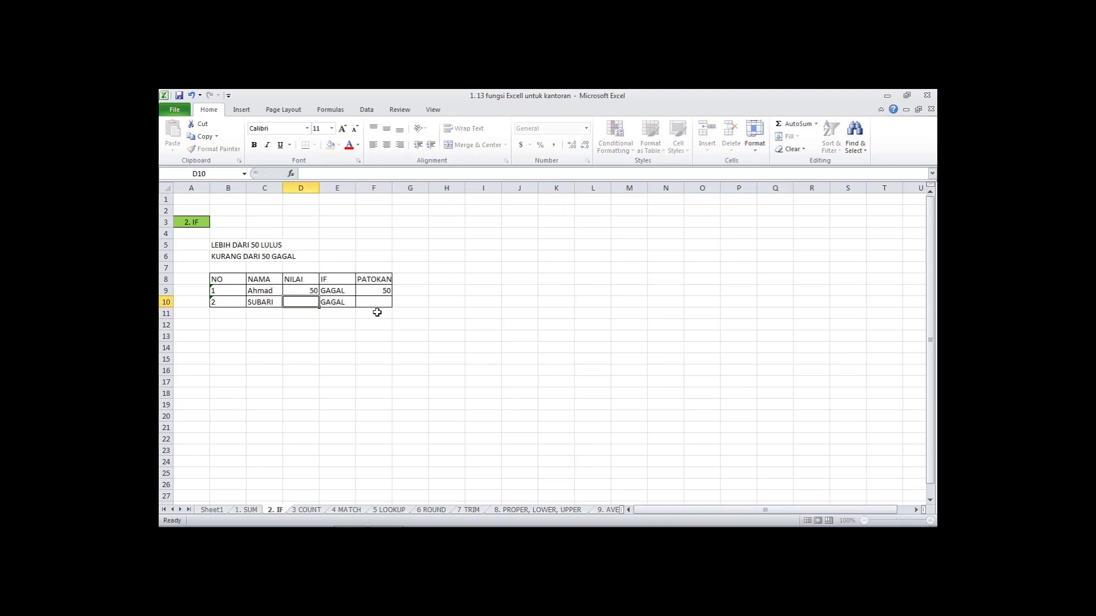
key("Return")
scroll(376, 312, "down", 1)
scroll(356, 317, "up", 1)
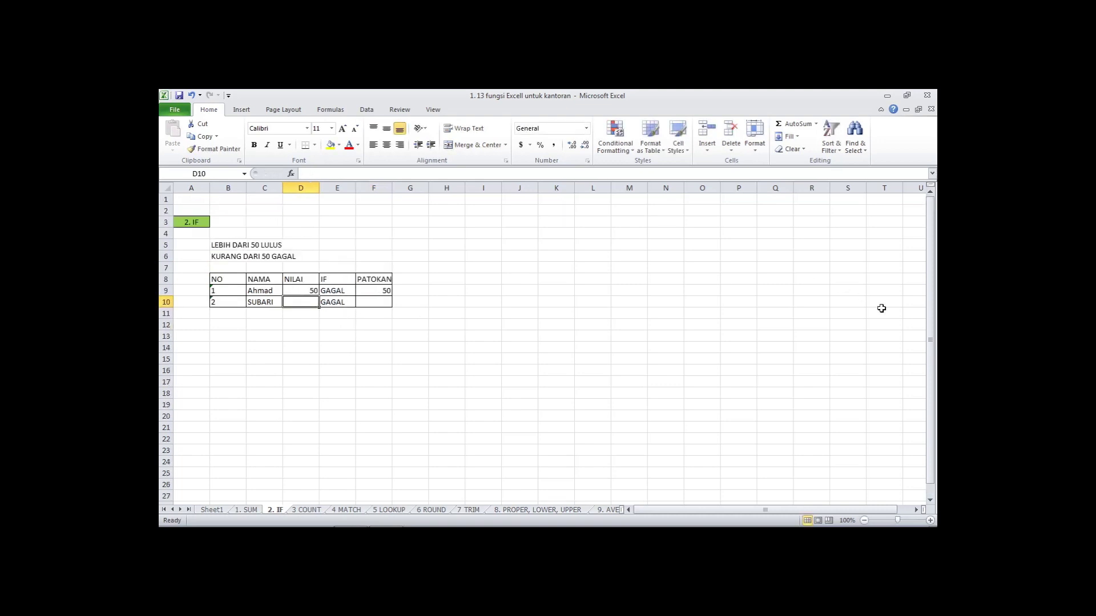
Step: Rename the IF column header in E8 as HASIL
left_click(341, 278)
type("HASIL")
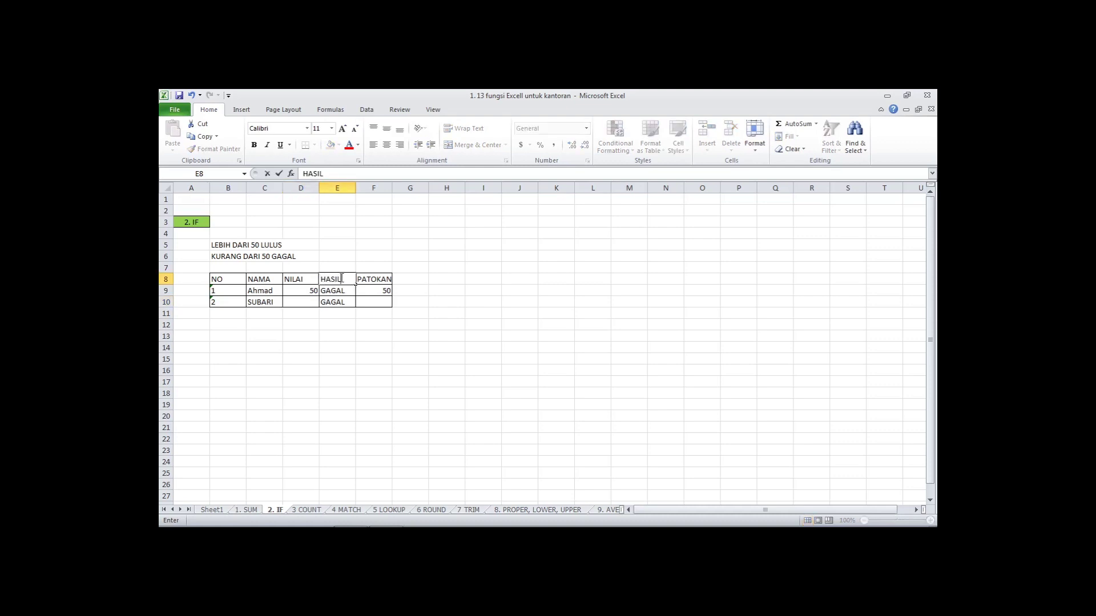
key("Return")
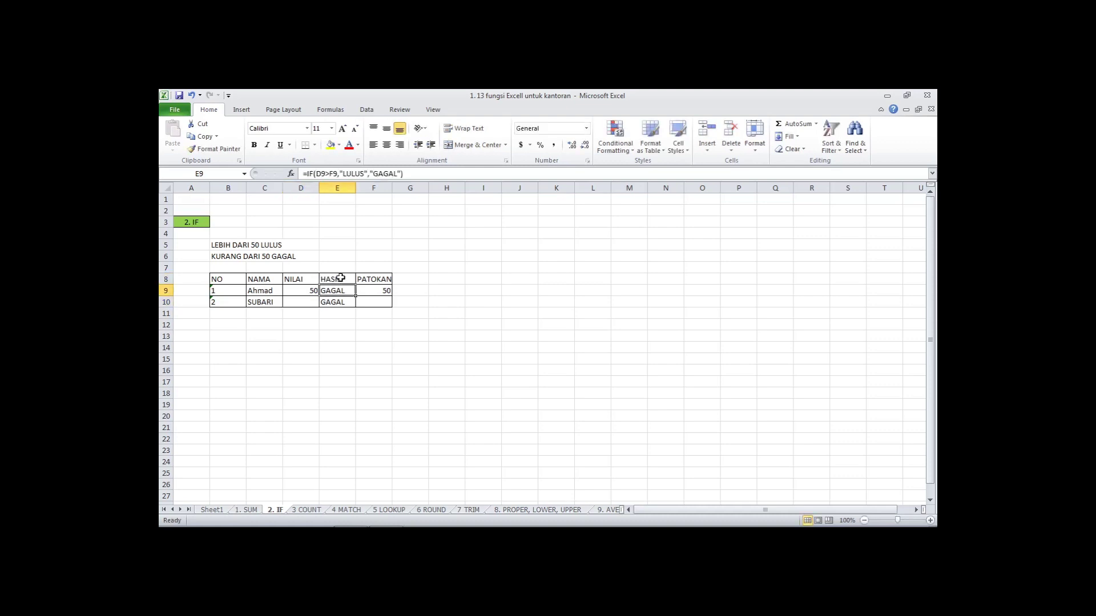
Step: Change the formula in E9 to =IF(D9>F9,"KEREN","COBA LAGI") and fit column E's width to its contents
left_click(367, 292)
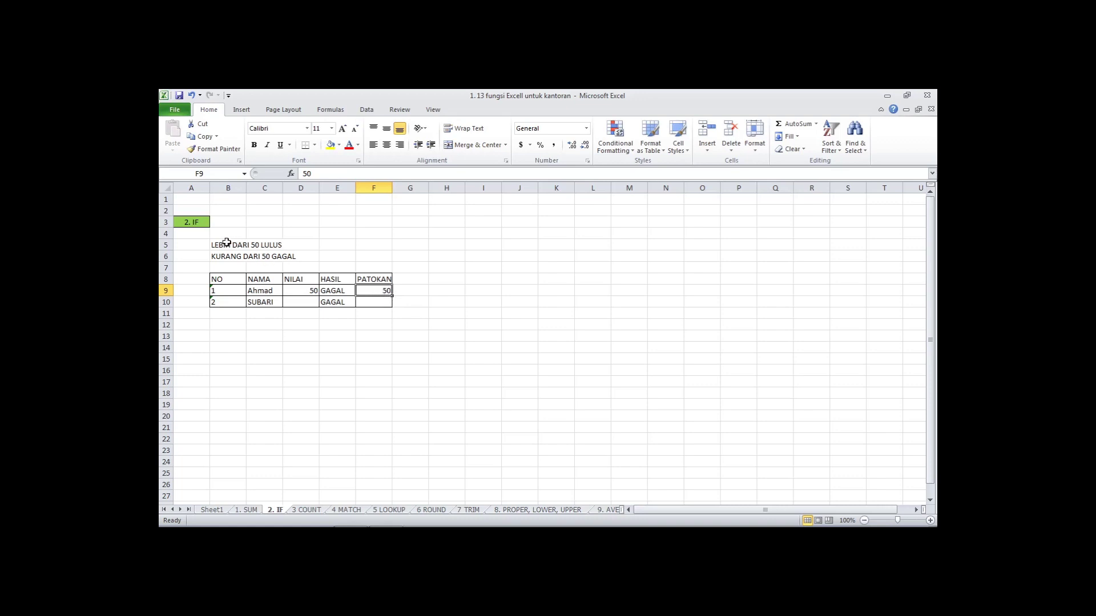
left_click(334, 293)
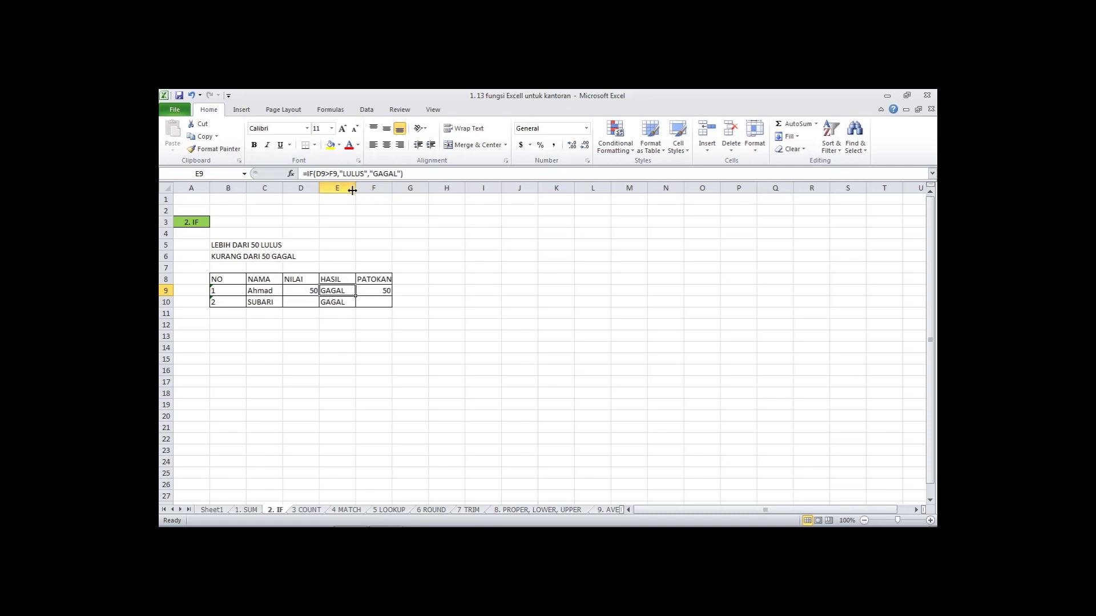
left_click(333, 175)
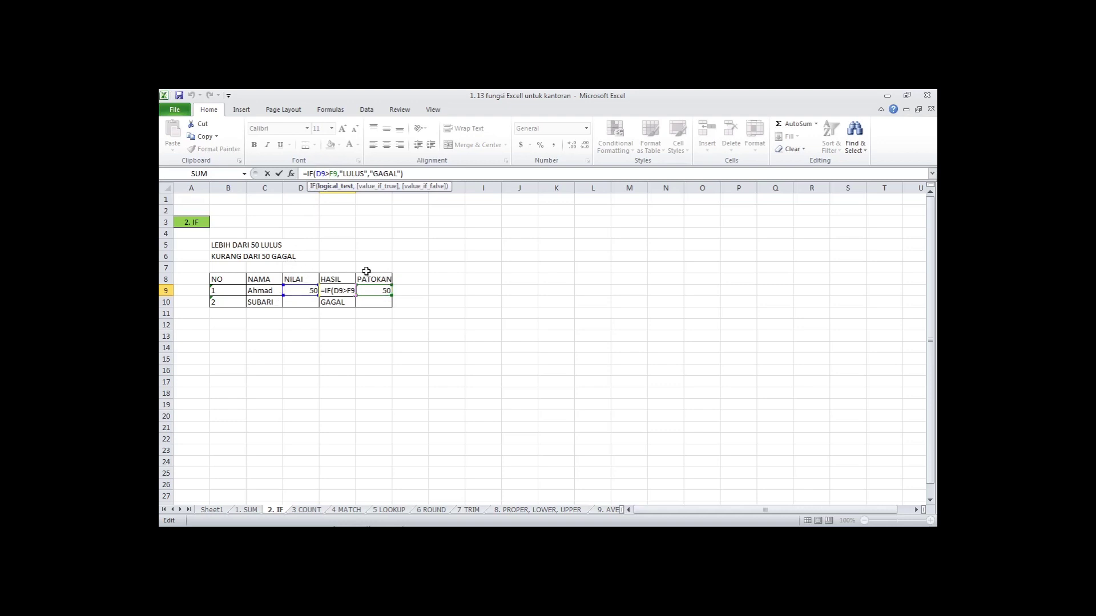
left_click(328, 173)
left_click(365, 174)
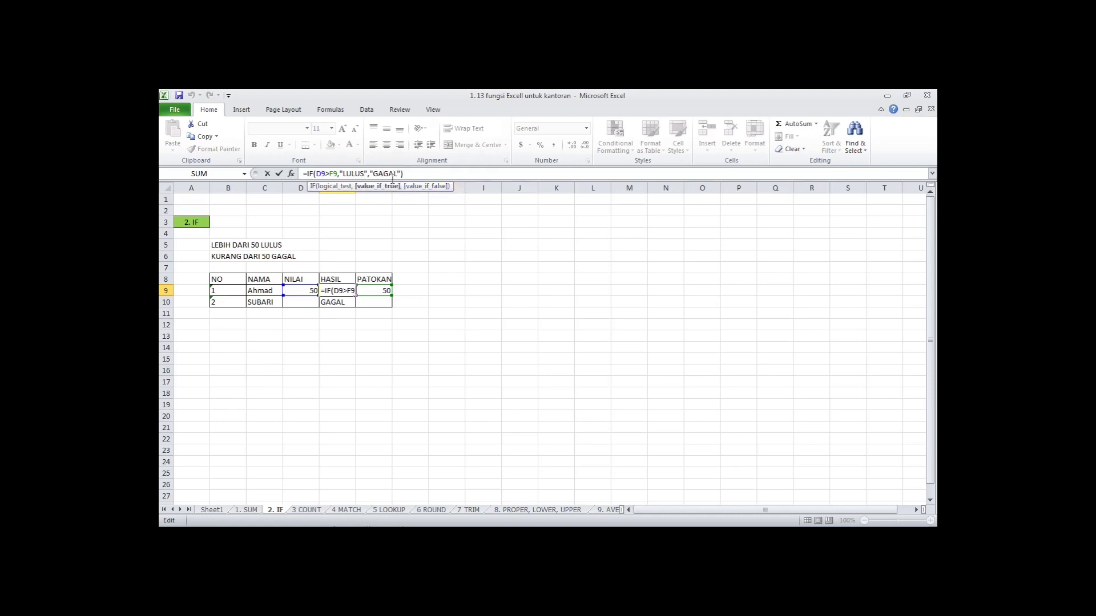
left_click_drag(398, 175, 380, 174)
key("BackSpace")
key("BackSpace")
type("COBA LAGI")
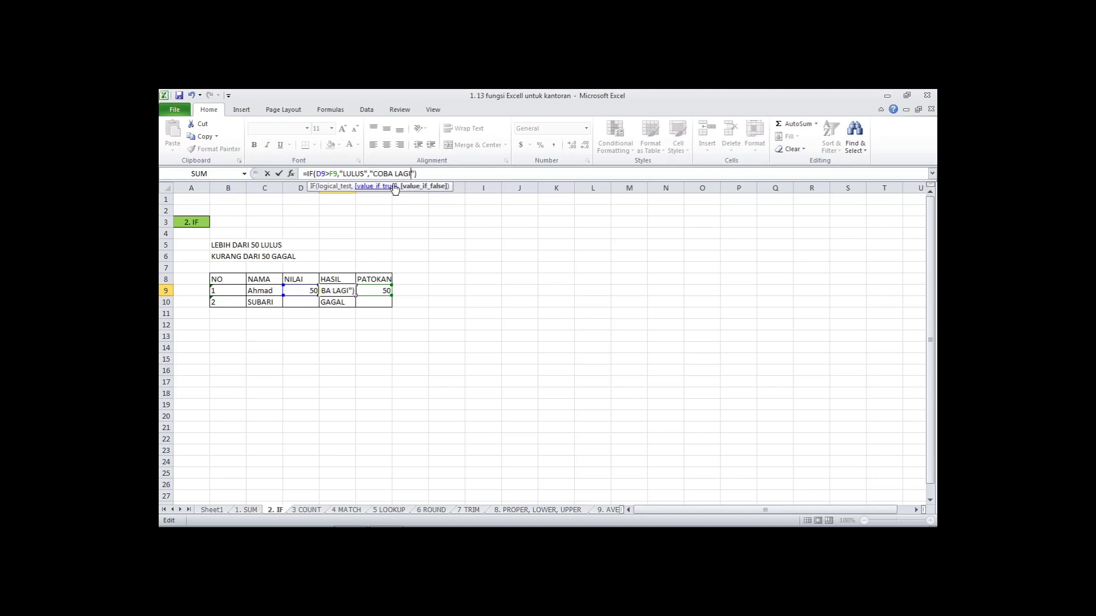
left_click_drag(363, 173, 344, 174)
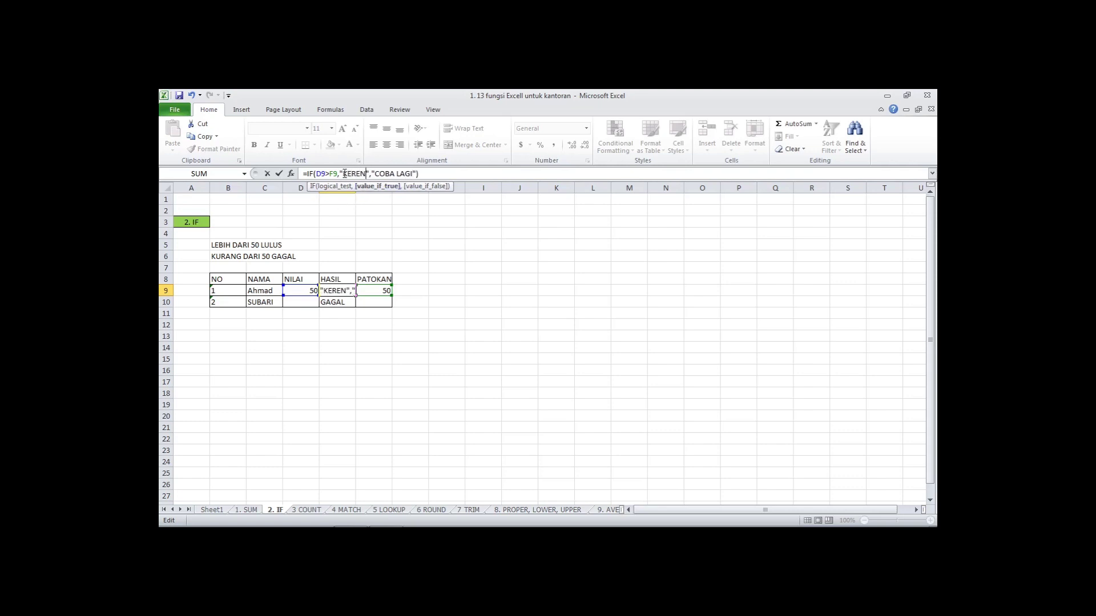
key("Return")
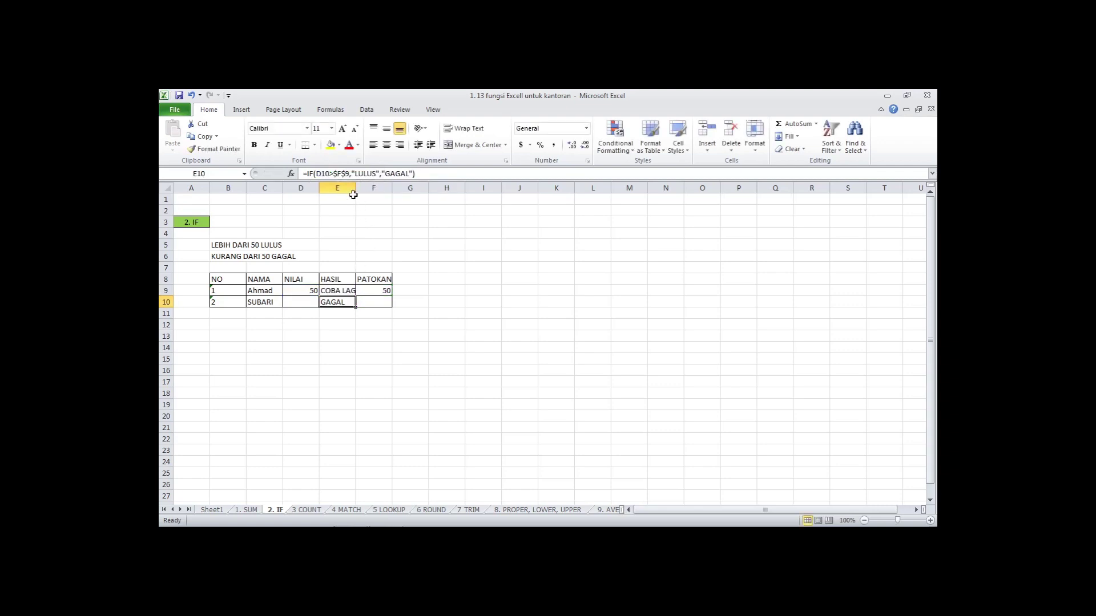
double_click(355, 188)
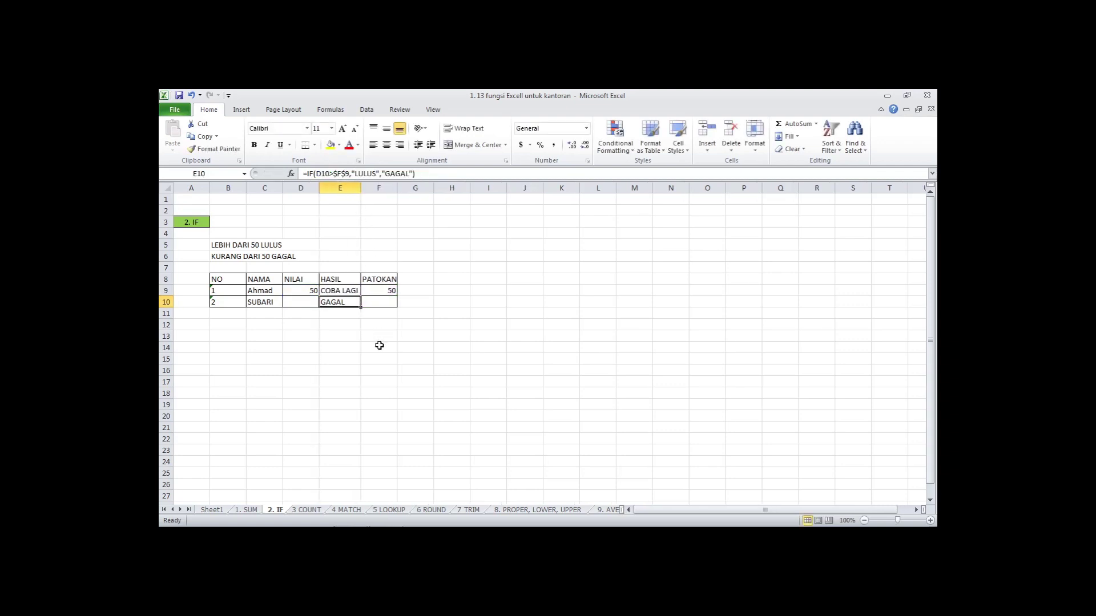
Step: Set the NILAI score in D9 to 60
left_click(387, 292)
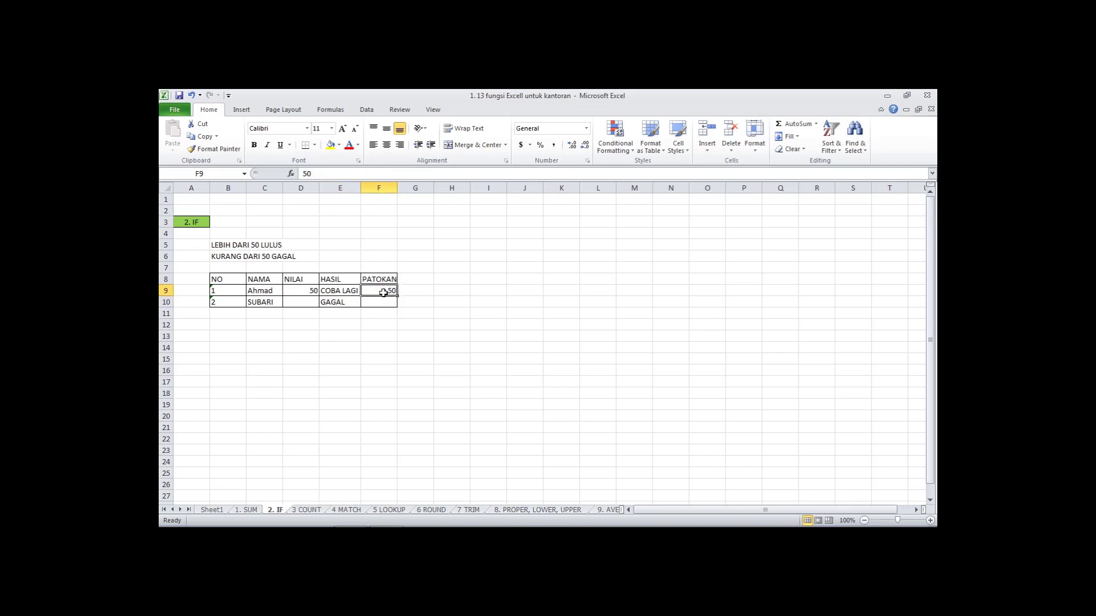
left_click(301, 290)
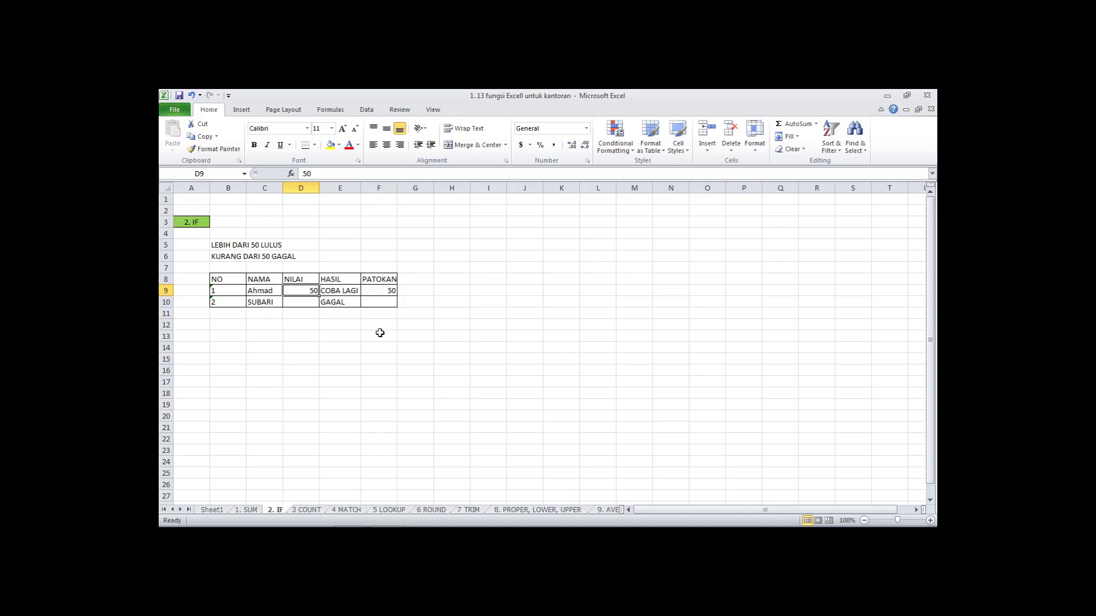
type("60")
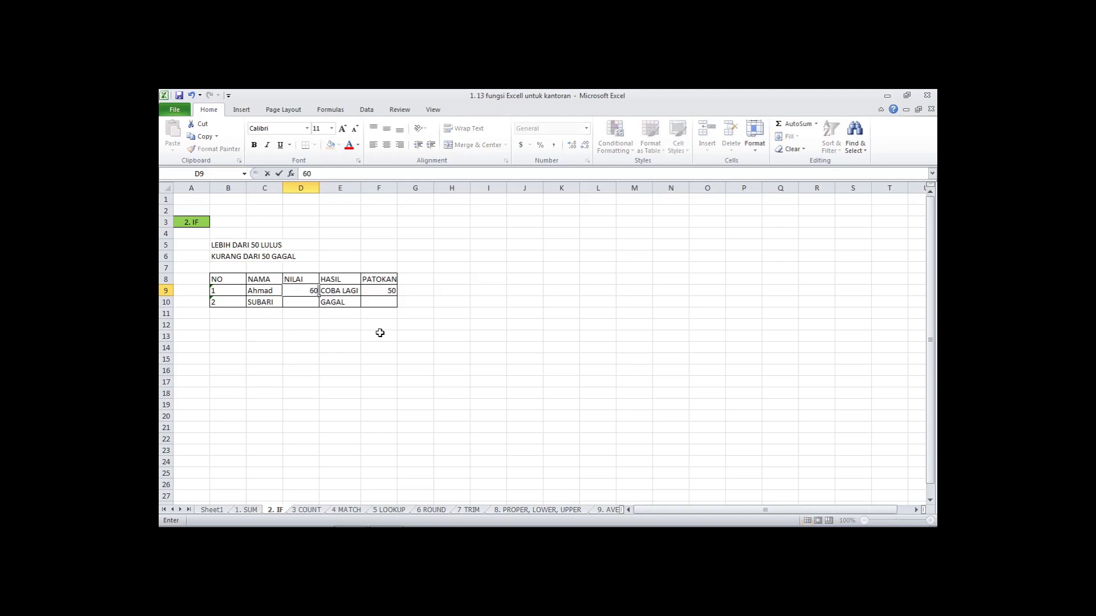
key("Return")
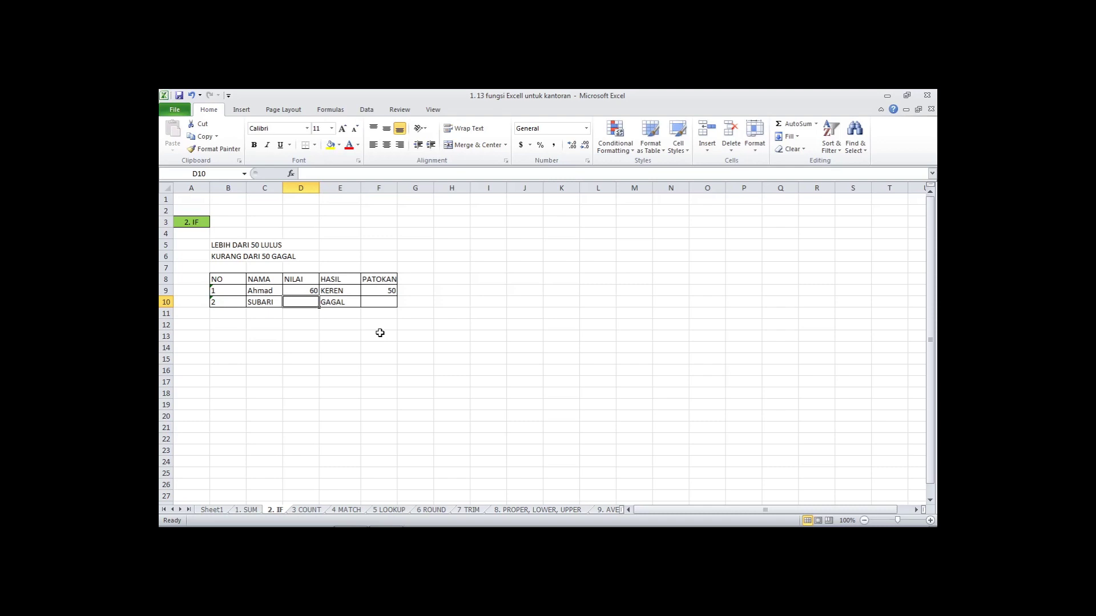
Step: Compare the IF formulas in E9 and E10, examining how each one references the PATOKAN cell
key("Right")
key("Up")
key("Down")
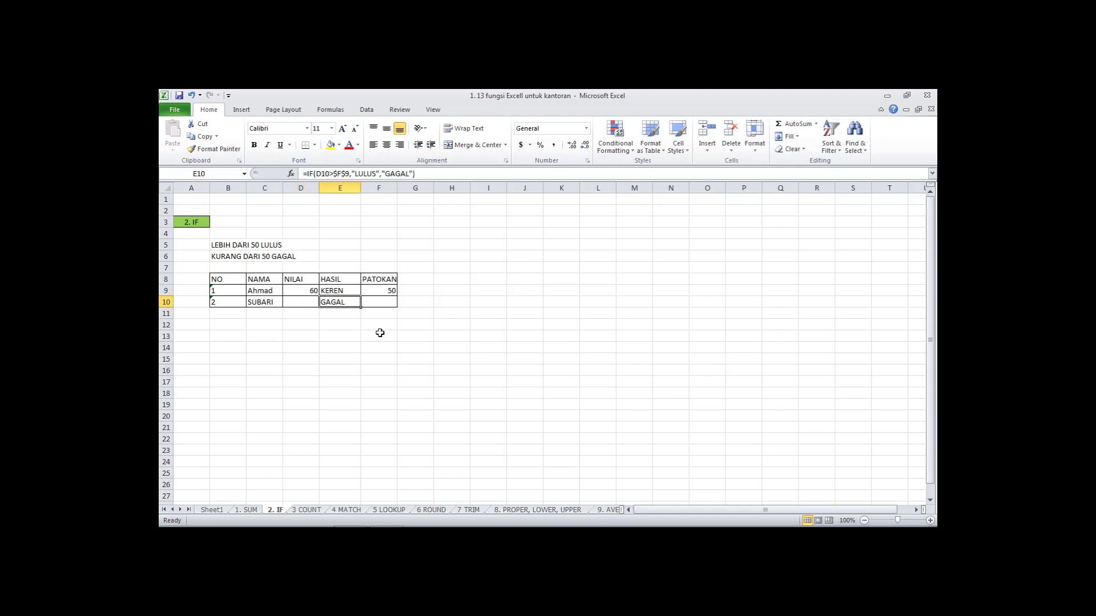
key("Up")
key("Down")
key("Up")
key("Down")
key("Up")
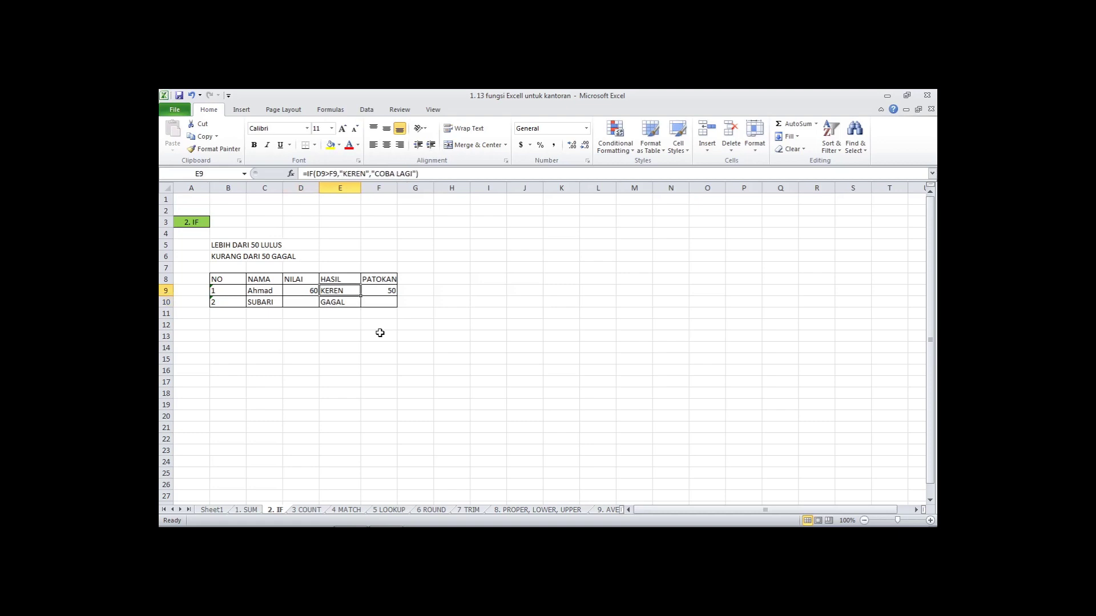
key("Down")
key("Up")
key("Down")
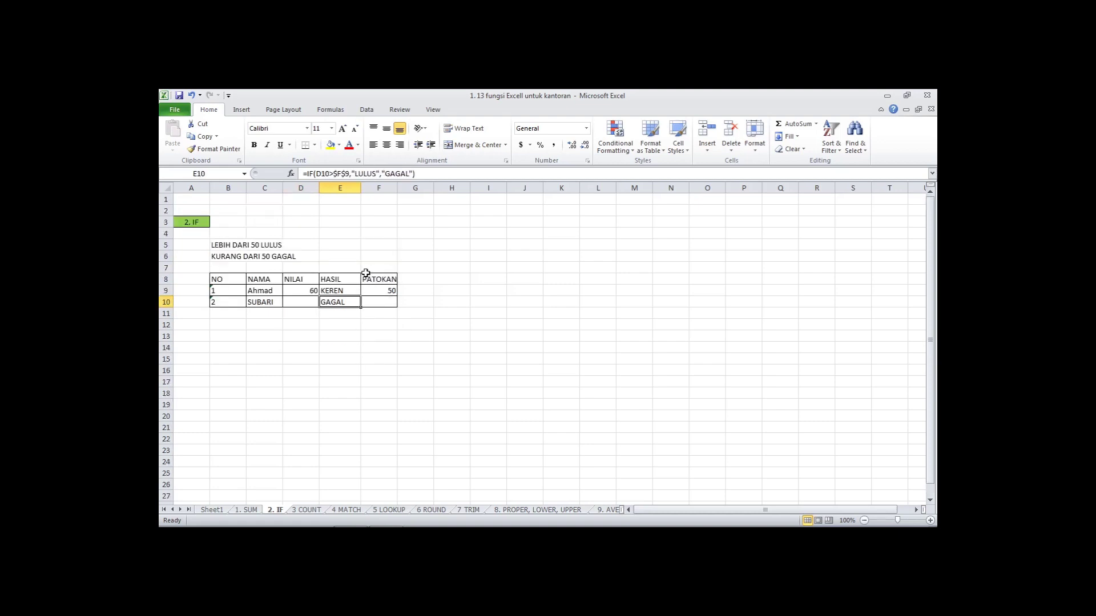
left_click(348, 290)
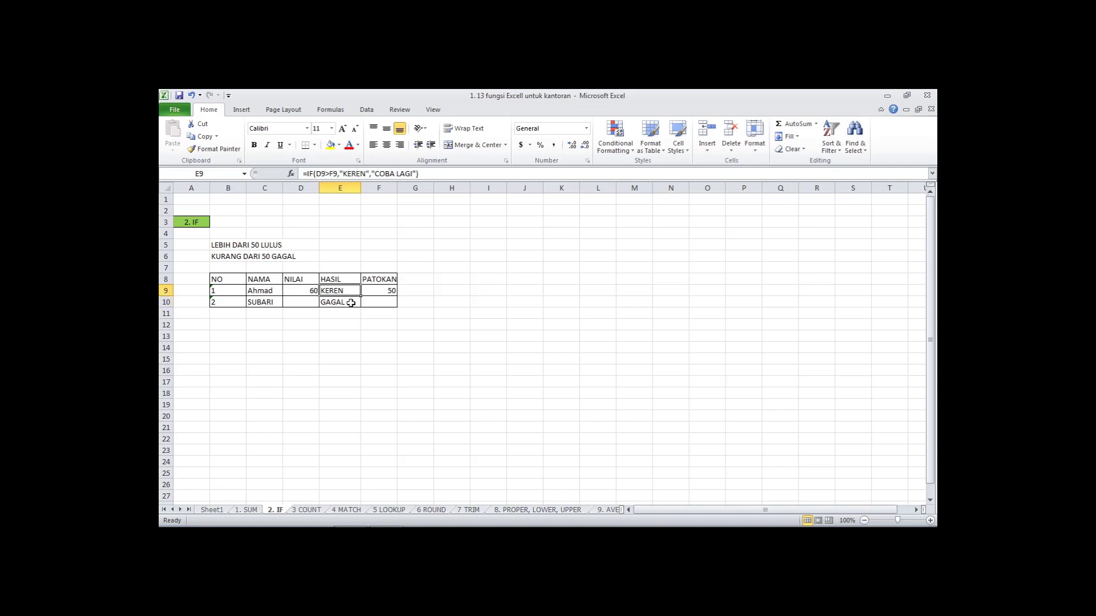
left_click(351, 303)
left_click(351, 292)
left_click(354, 305)
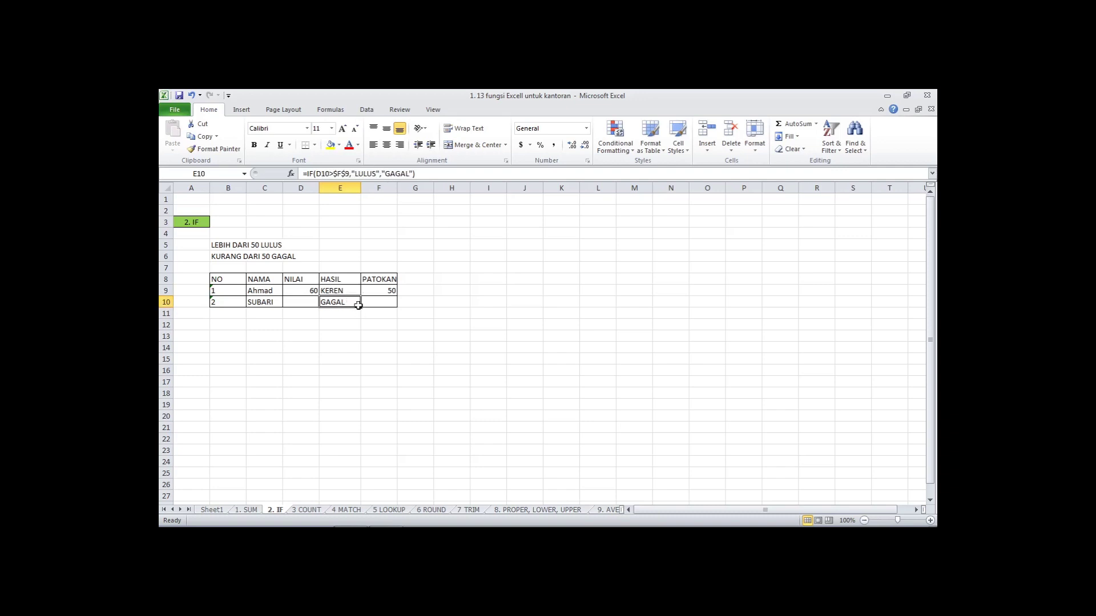
left_click(353, 290)
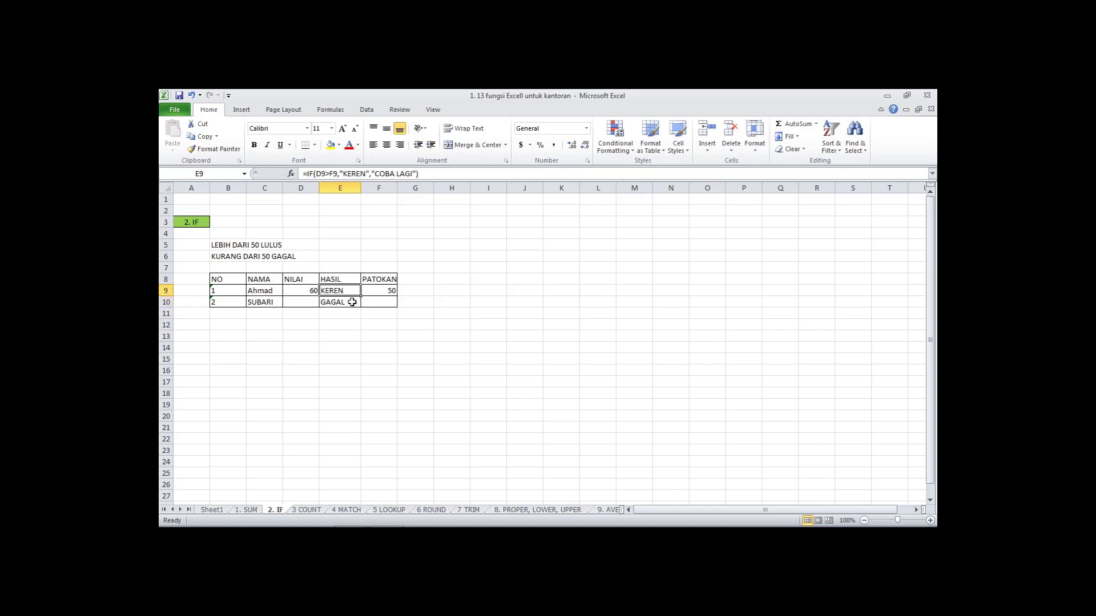
left_click(352, 302)
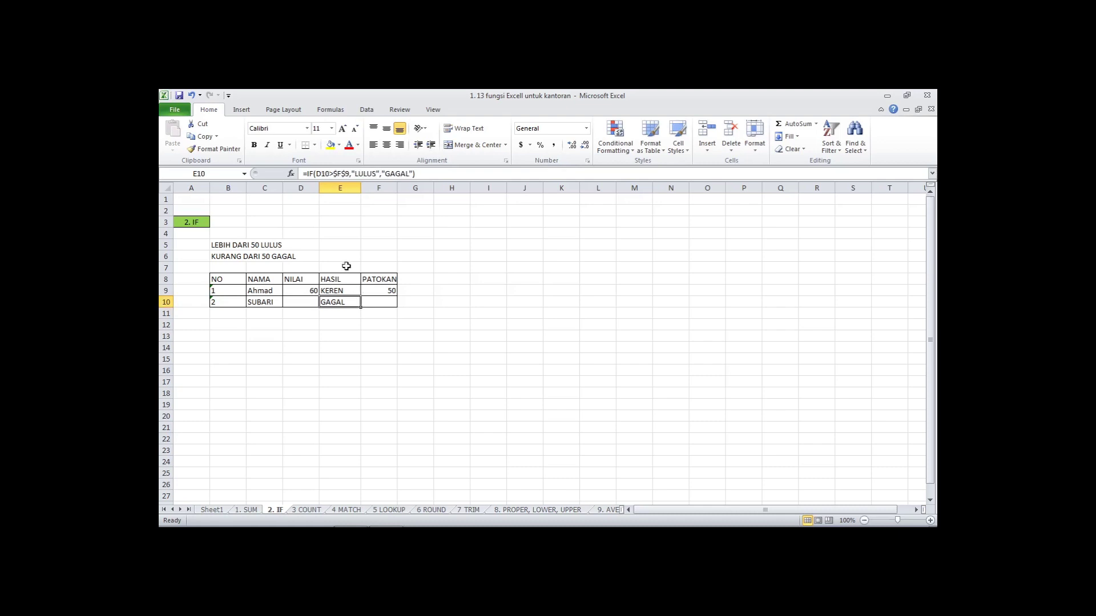
left_click(347, 173)
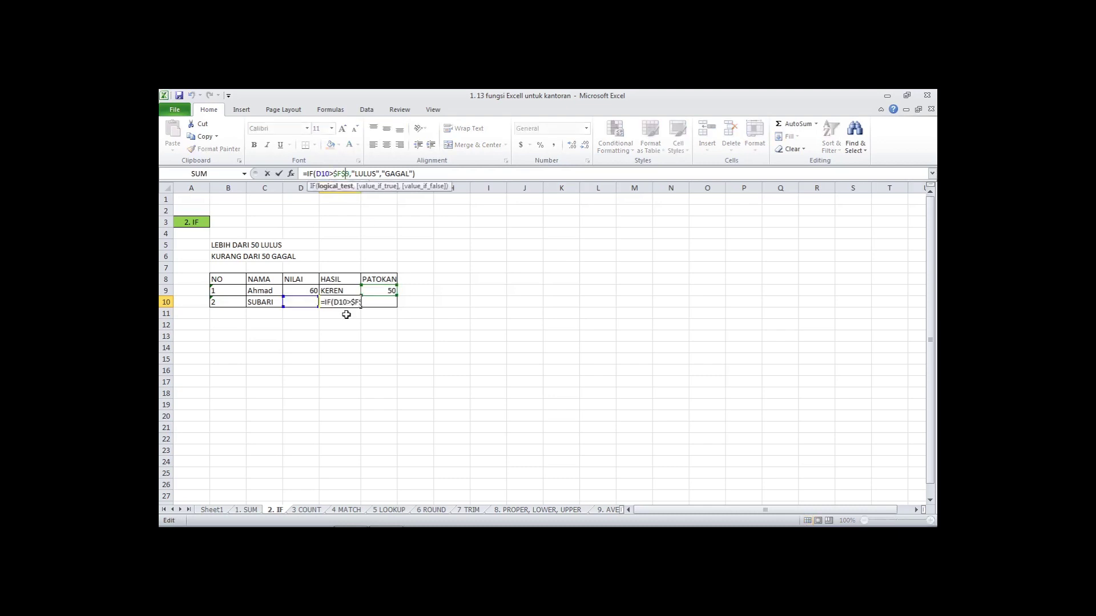
key("ctrl+Return")
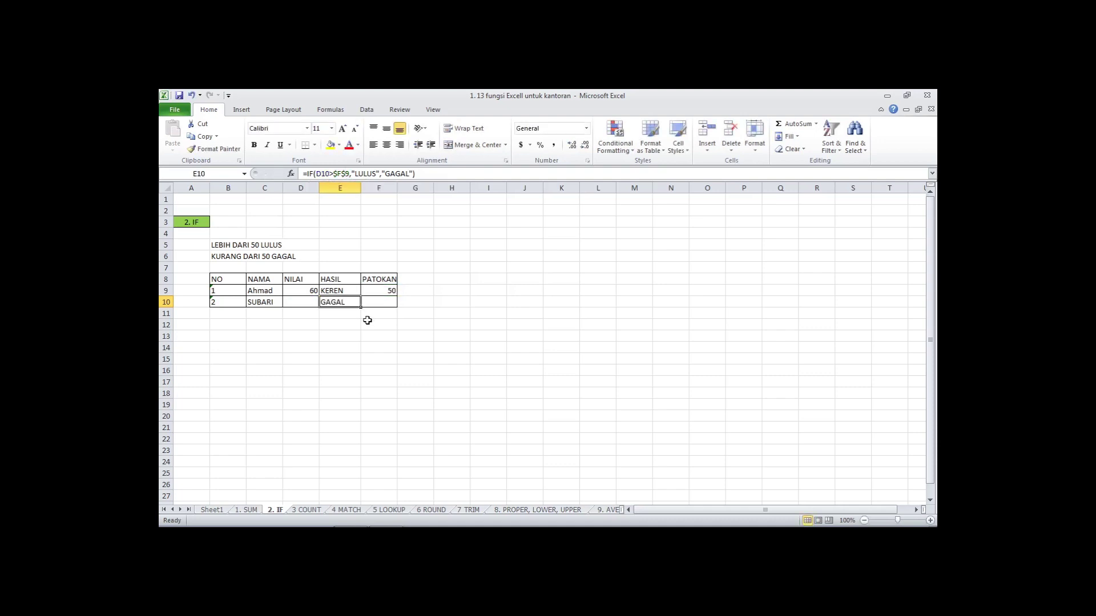
Step: Fill the IF formula from E10 down to E18 and inspect the copied references in E11
left_click_drag(360, 308, 362, 399)
double_click(338, 314)
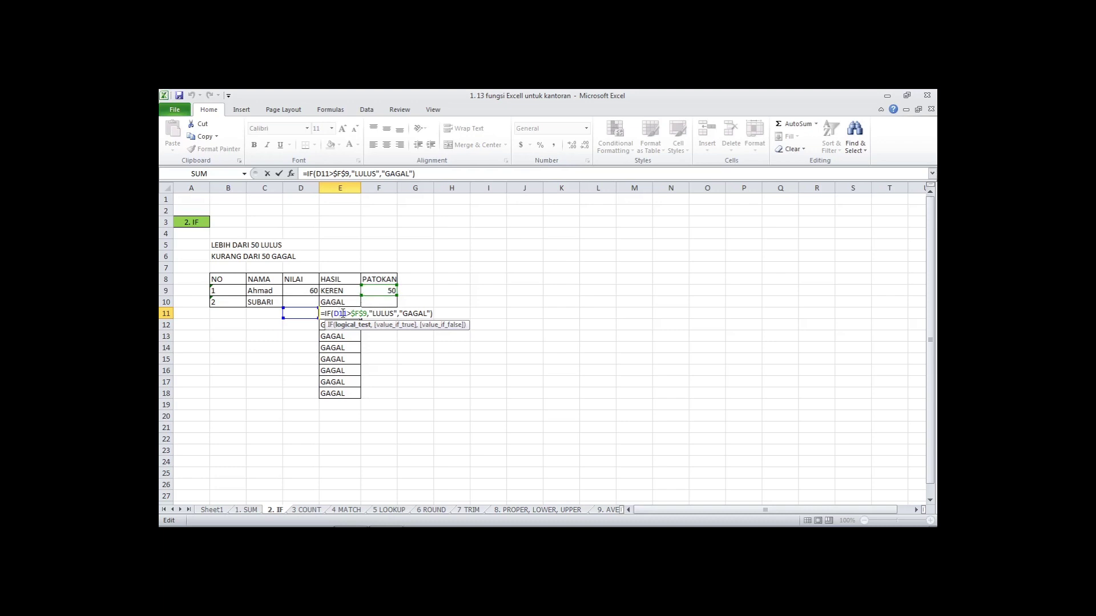
key("Escape")
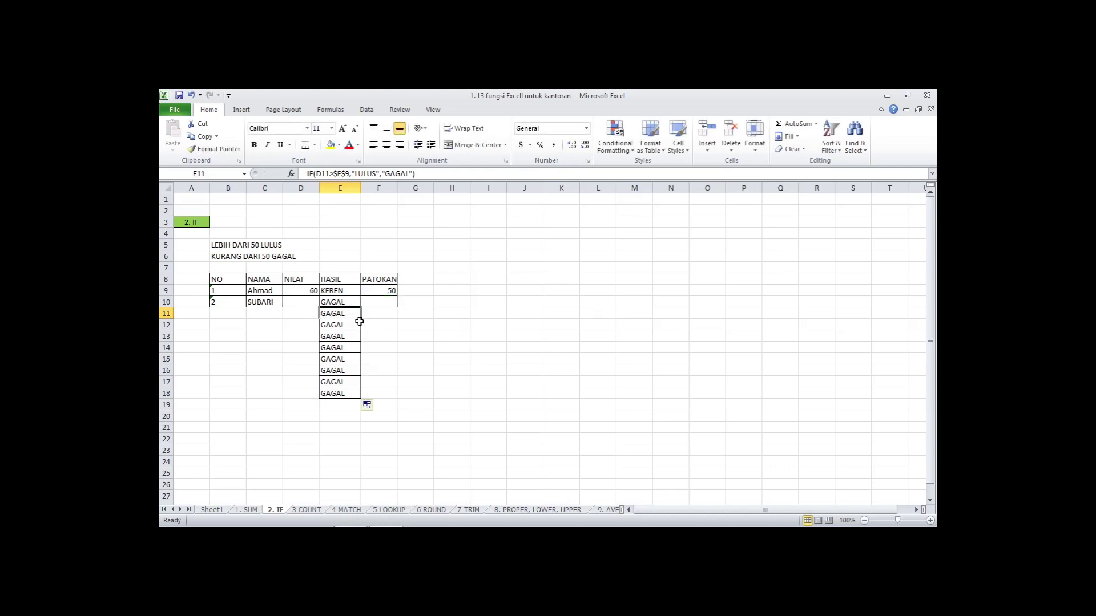
Step: Compare the NILAI cells in rows 12 and 13 with the references used by the IF formulas beside them
left_click_drag(362, 320, 361, 332)
left_click(301, 324)
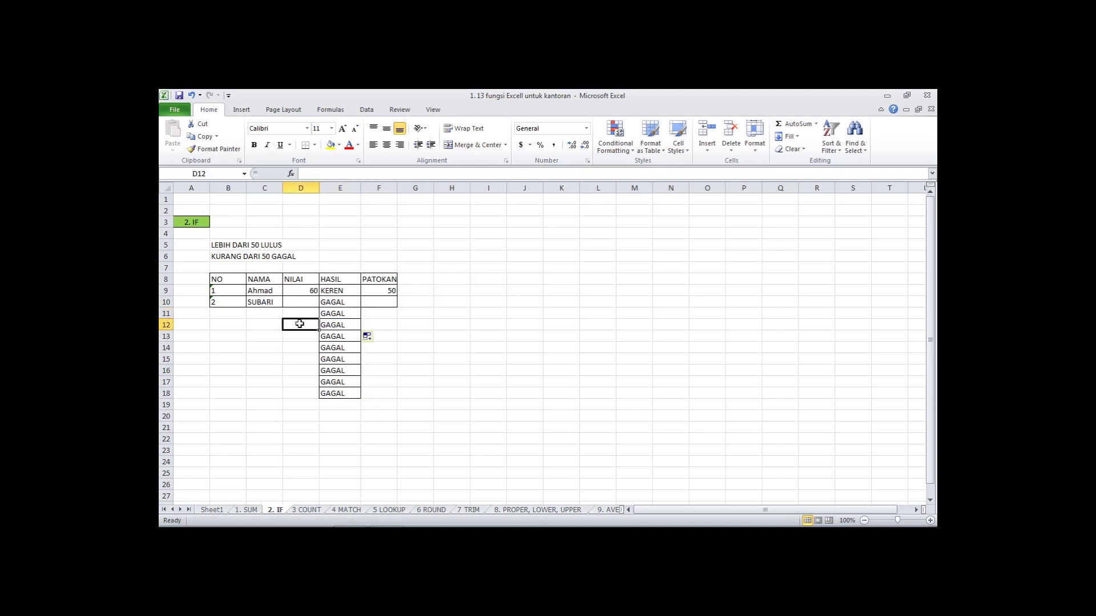
left_click(332, 325)
left_click(308, 324)
left_click(335, 336)
left_click(309, 337)
left_click(333, 336)
double_click(333, 336)
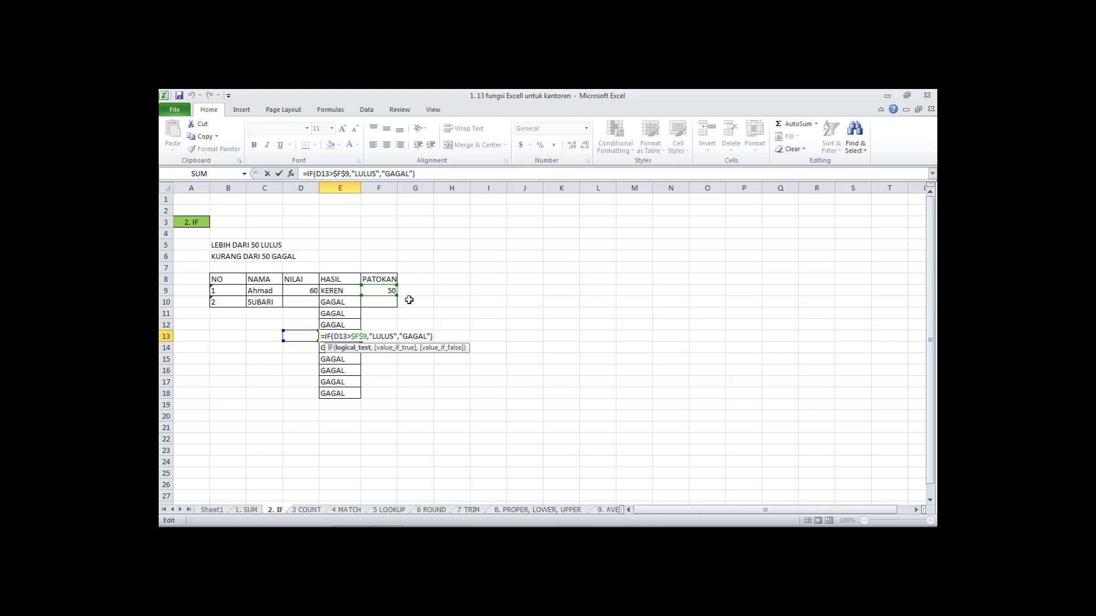
key("ctrl+Return")
left_click(401, 354)
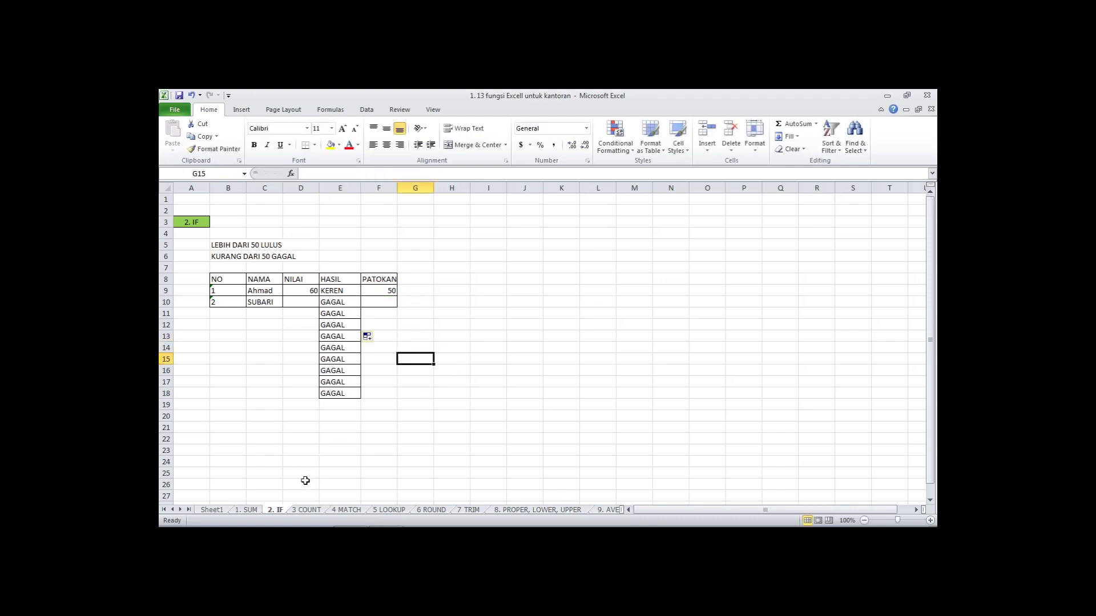
Step: Open the 3 COUNT sheet and examine the range referenced by the COUNT formula in C13
left_click(307, 510)
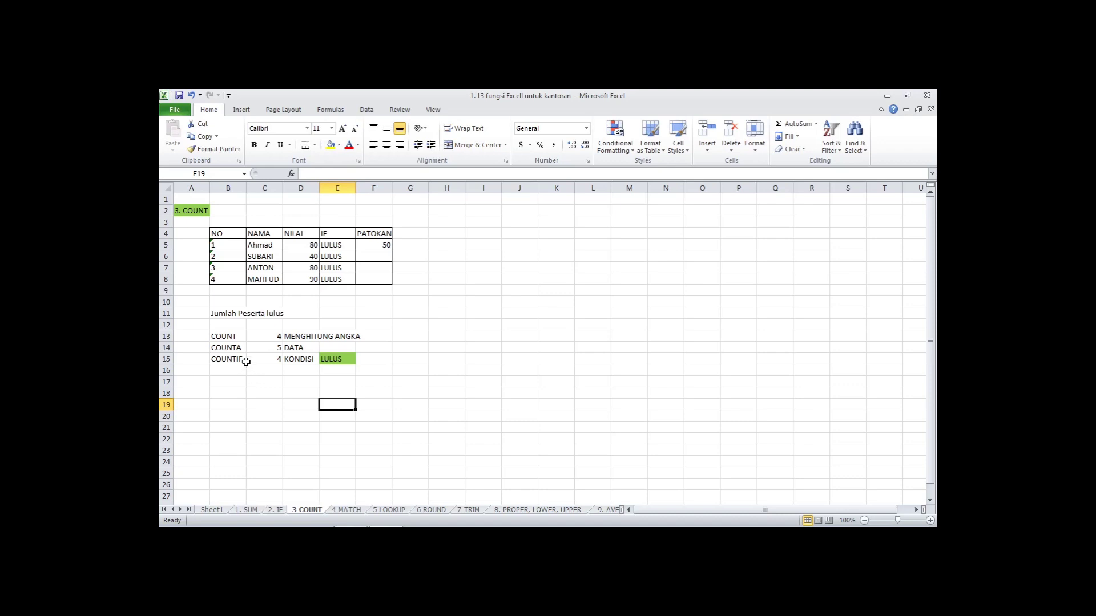
left_click(221, 334)
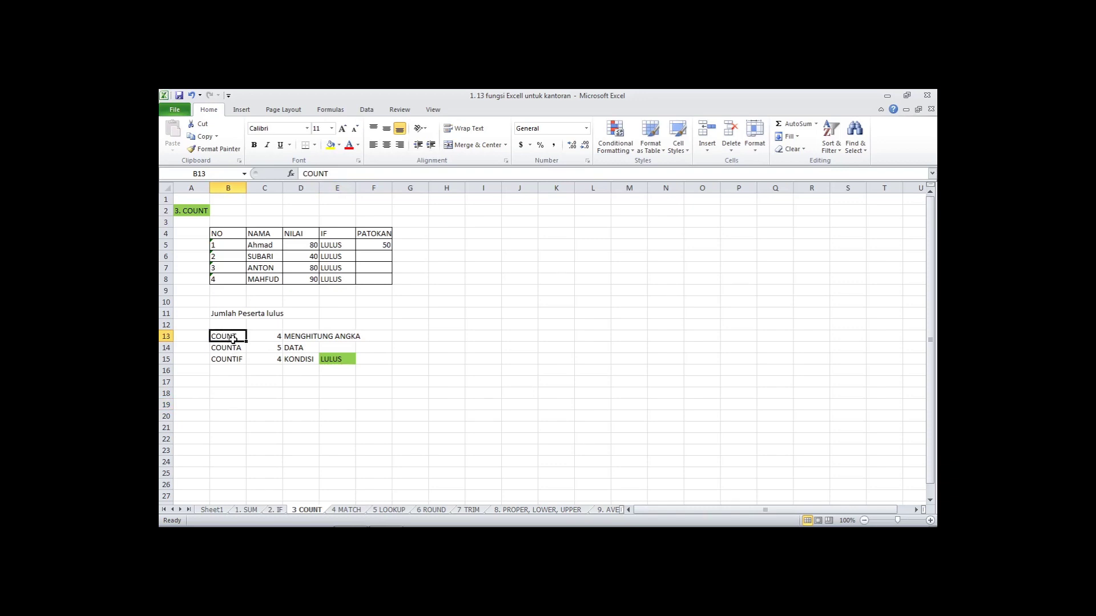
left_click(263, 338)
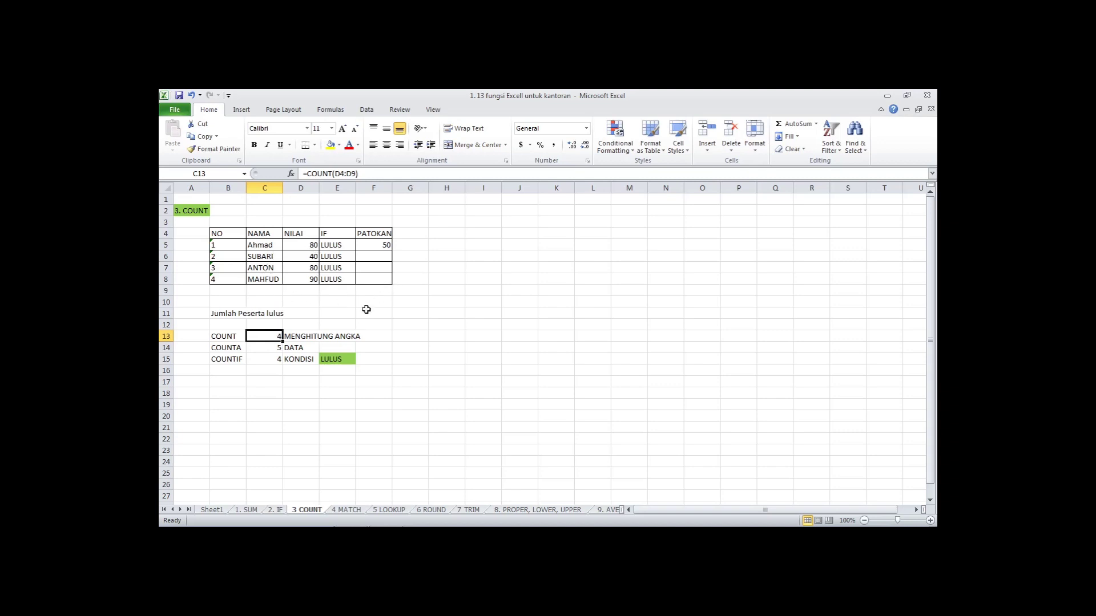
left_click(311, 173)
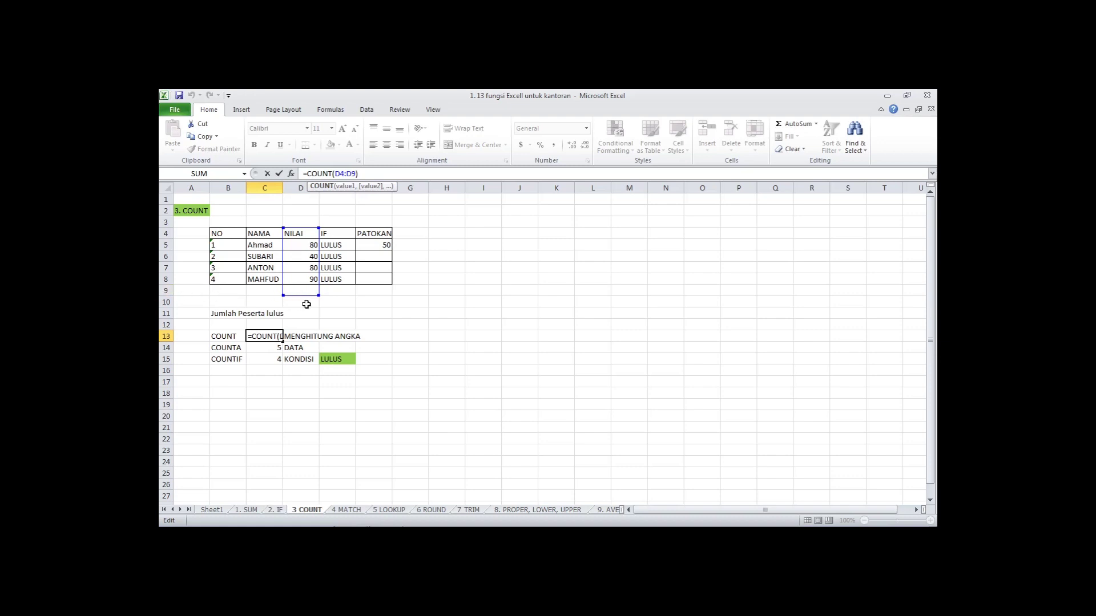
key("Return")
left_click(264, 336)
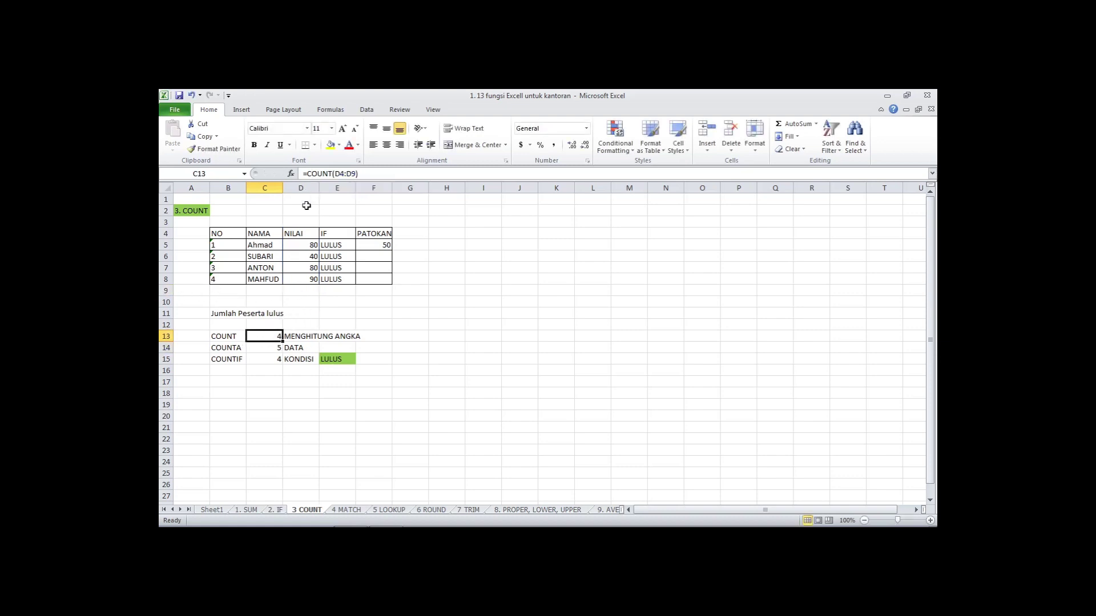
double_click(269, 336)
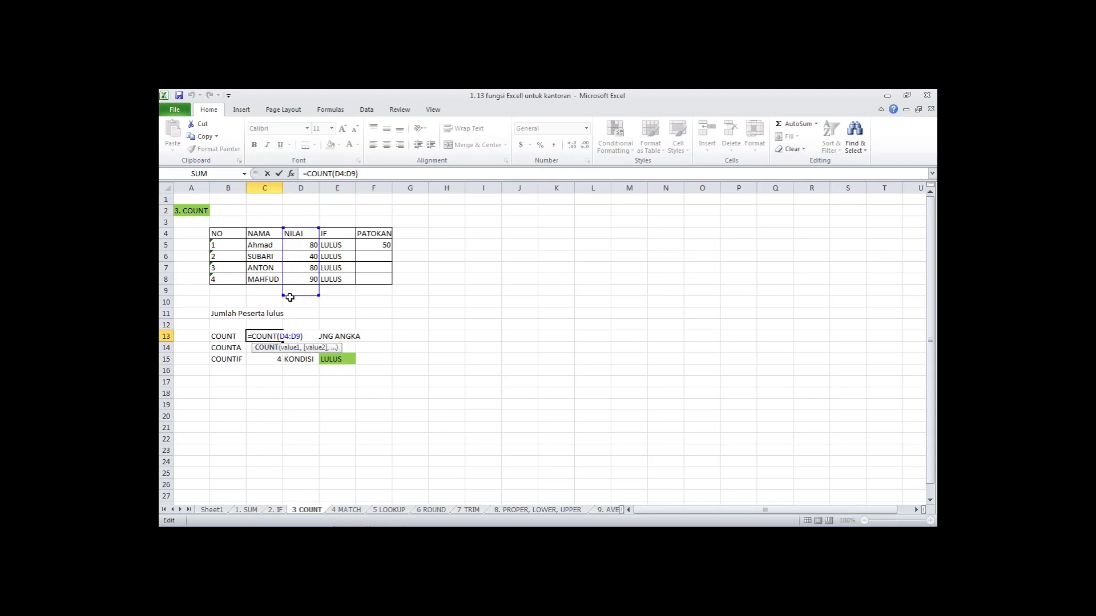
key("Return")
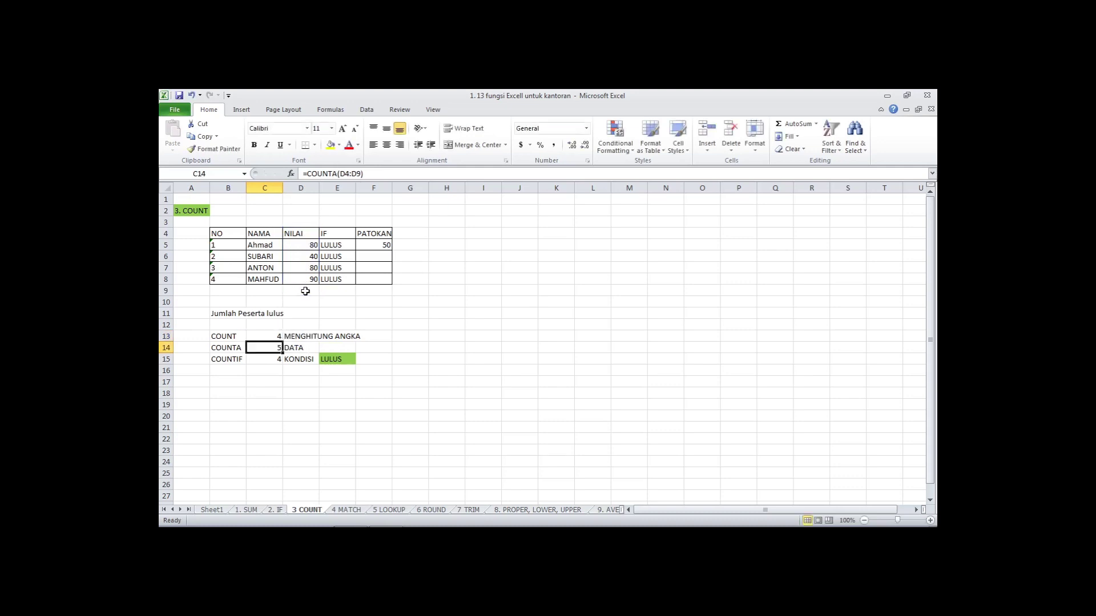
Step: Enter 5 in D9 below the NILAI scores to test the COUNT formula, and clear the cell again
left_click(305, 292)
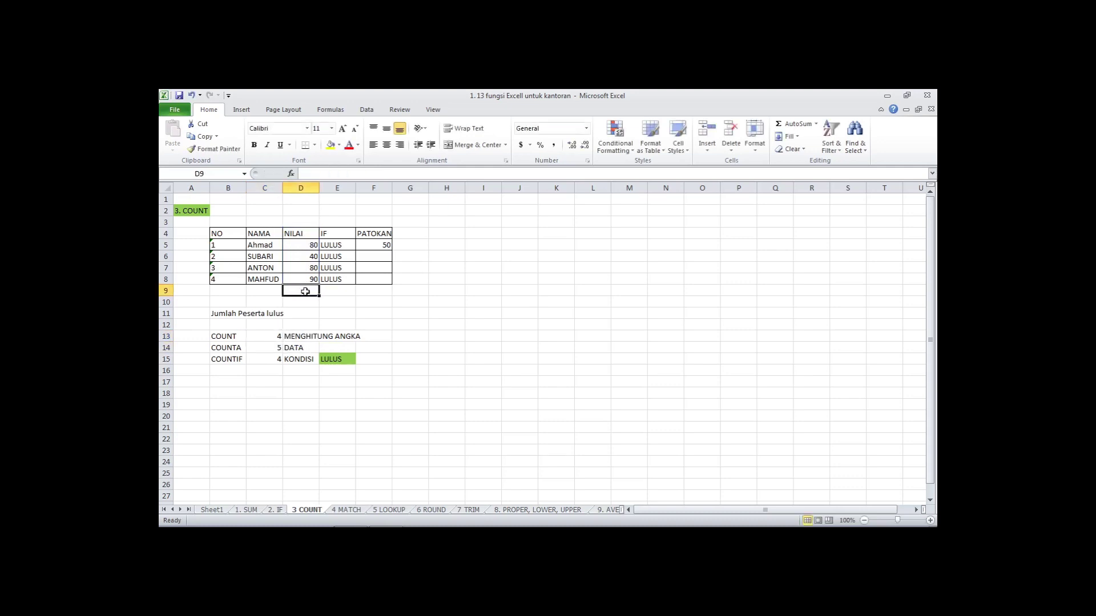
type("5")
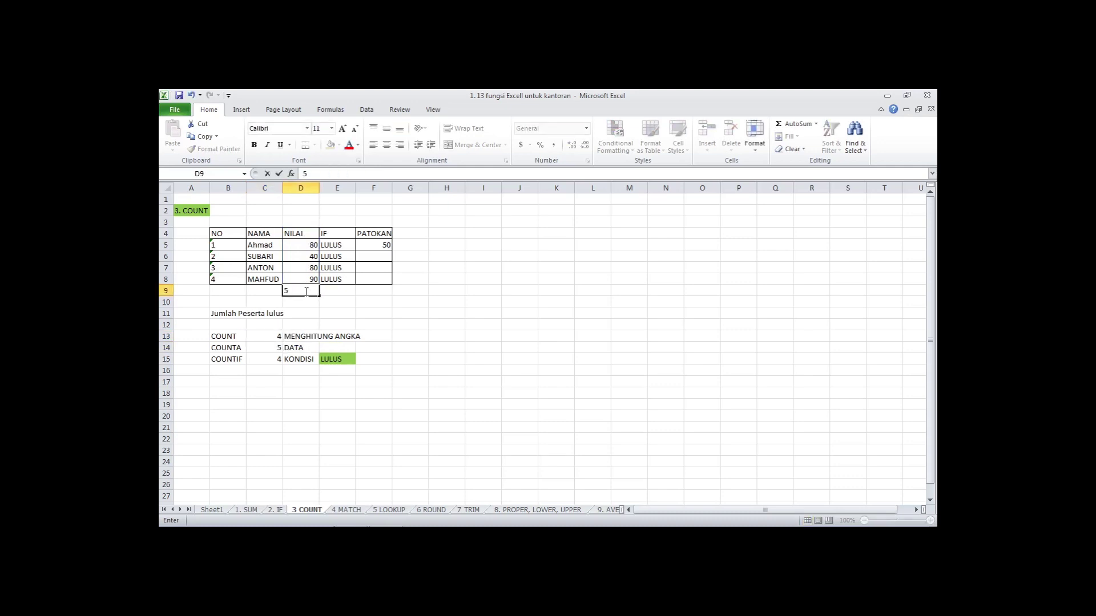
key("Return")
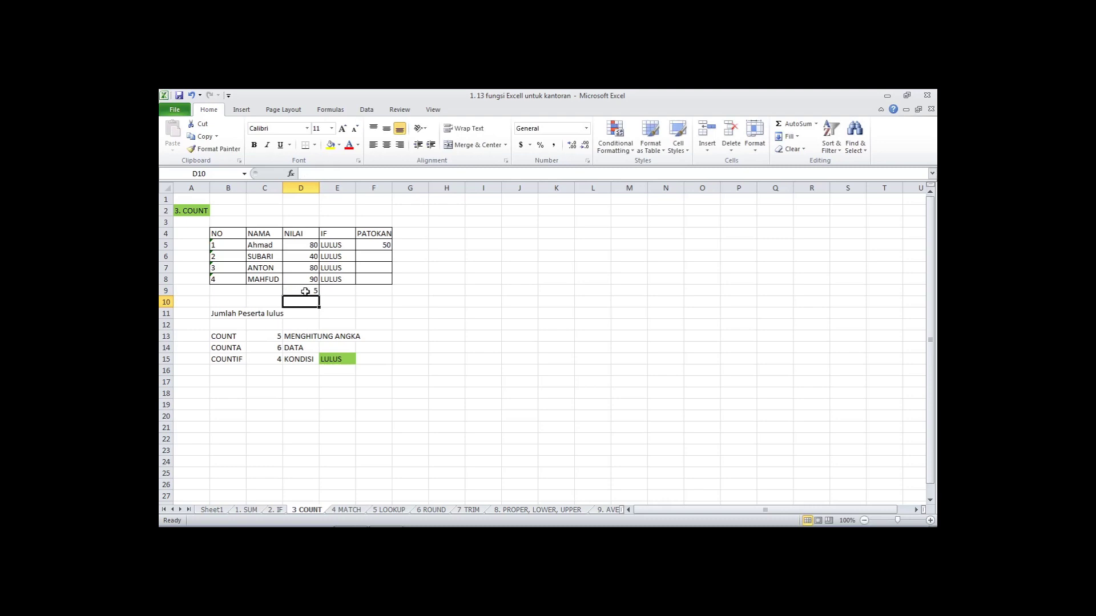
left_click_drag(259, 346, 261, 341)
left_click(262, 341)
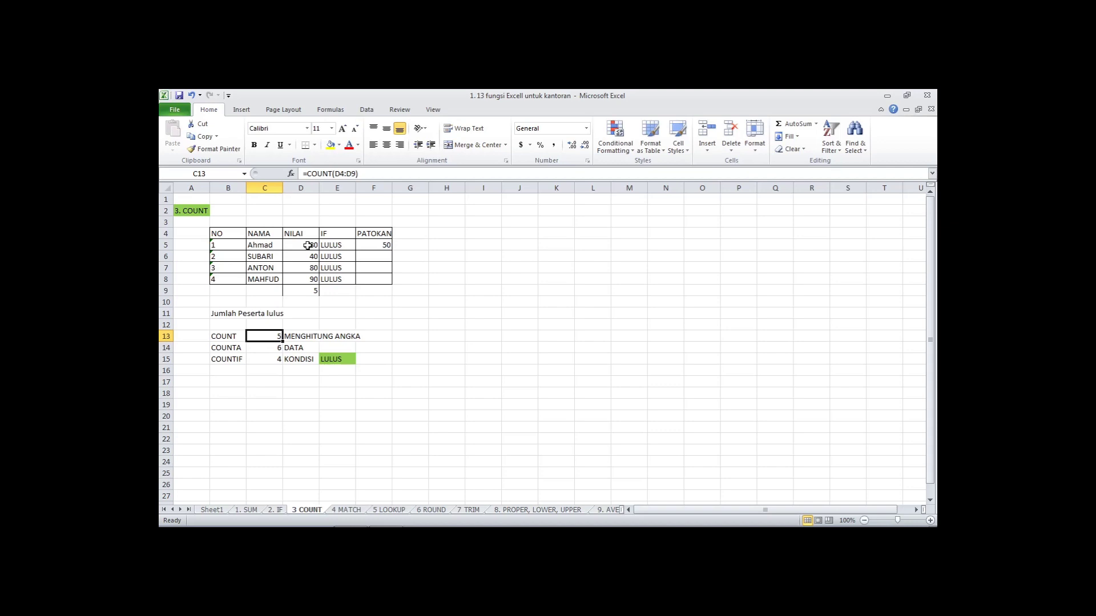
left_click_drag(307, 245, 312, 293)
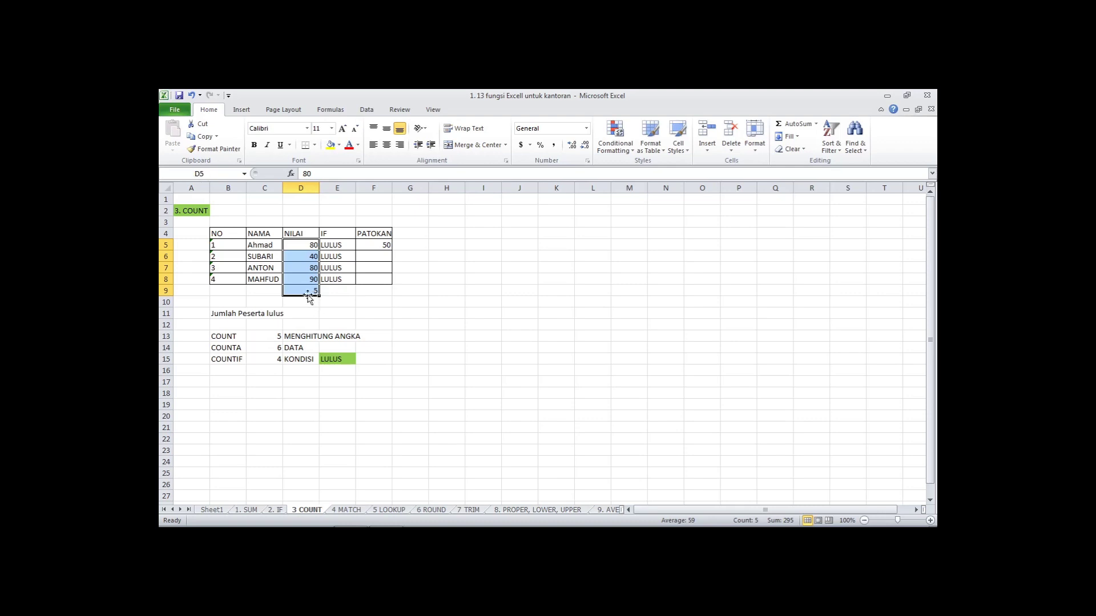
left_click(308, 293)
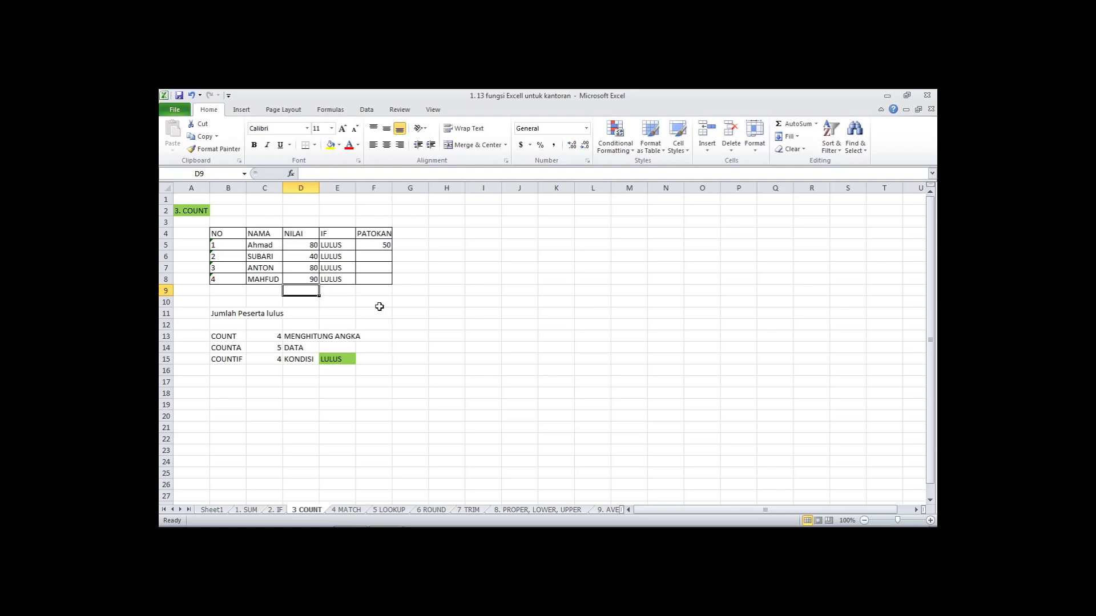
Step: Test the COUNT formula with the text HURUF in D9, and clear the cell again
type("HURUF")
key("Return")
left_click_drag(225, 337, 339, 336)
left_click(305, 291)
key("Delete")
Step: Test the COUNTA formula with the symbols %&^$#@ in D9, and leave the cell empty again
left_click(240, 345)
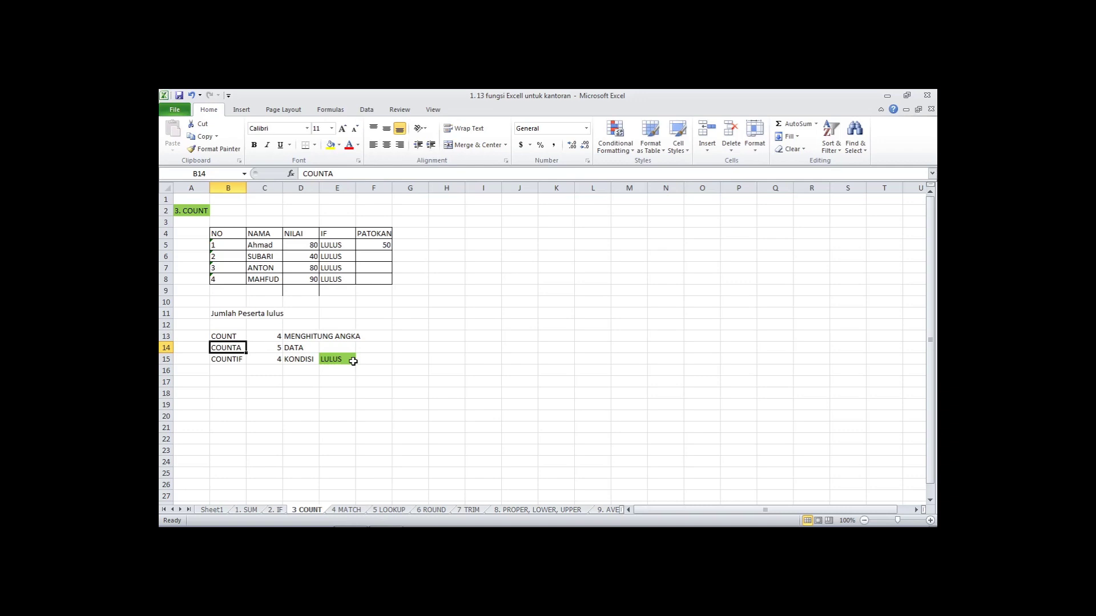
left_click(304, 291)
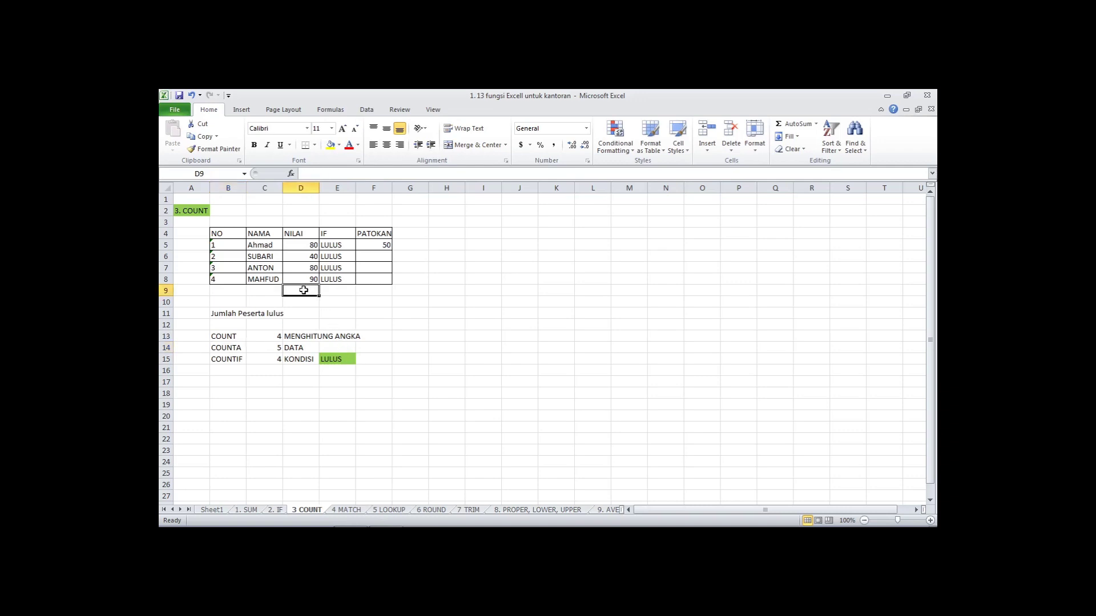
type("%")
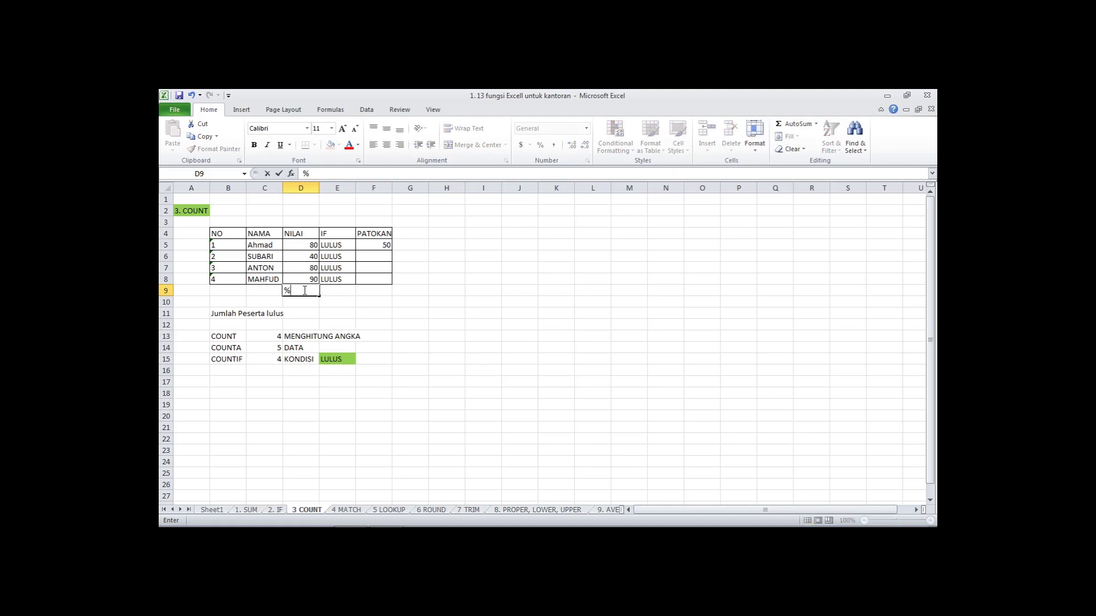
type("&^$#@")
key("Return")
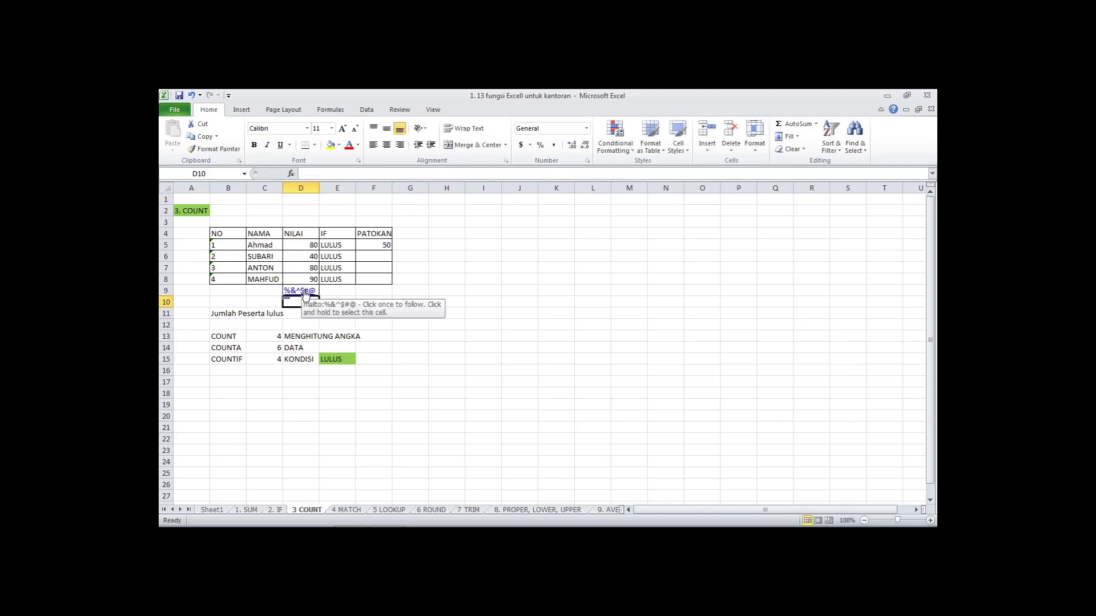
left_click(305, 292)
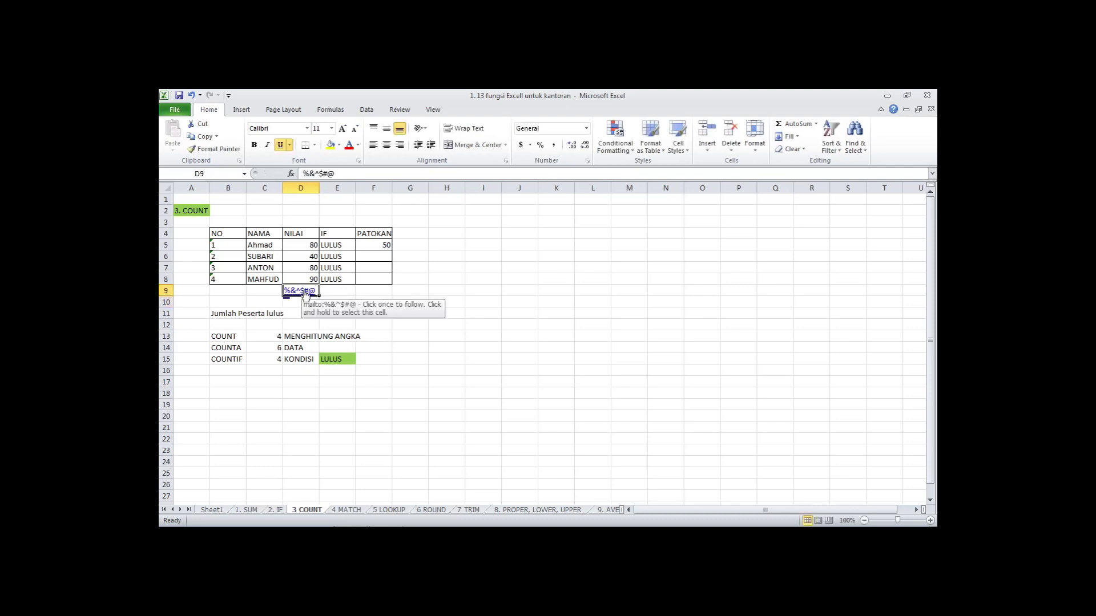
key("Delete")
type("=")
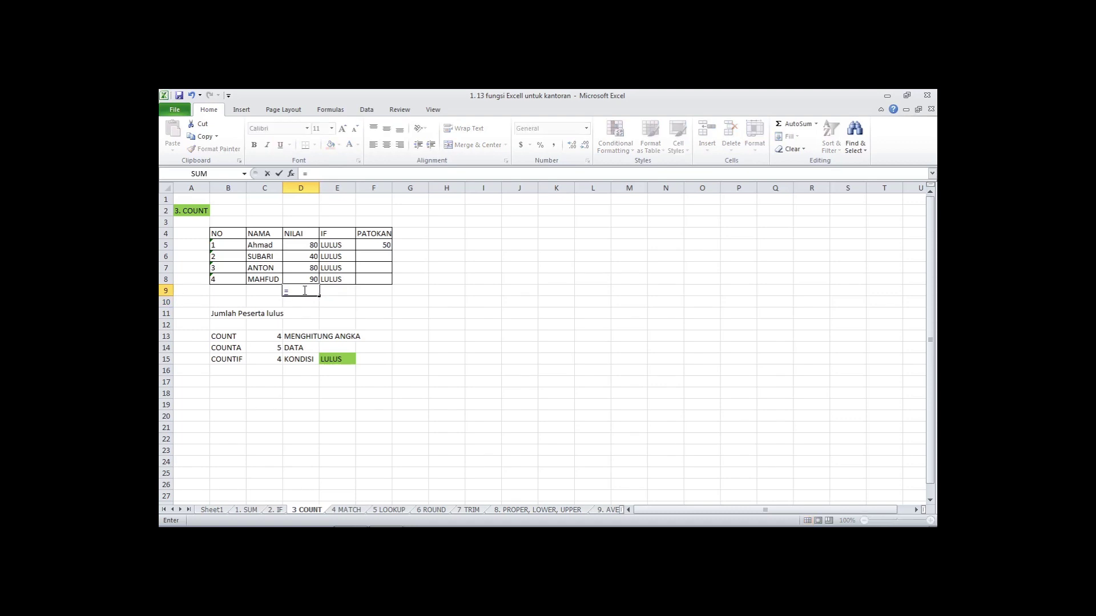
key("BackSpace")
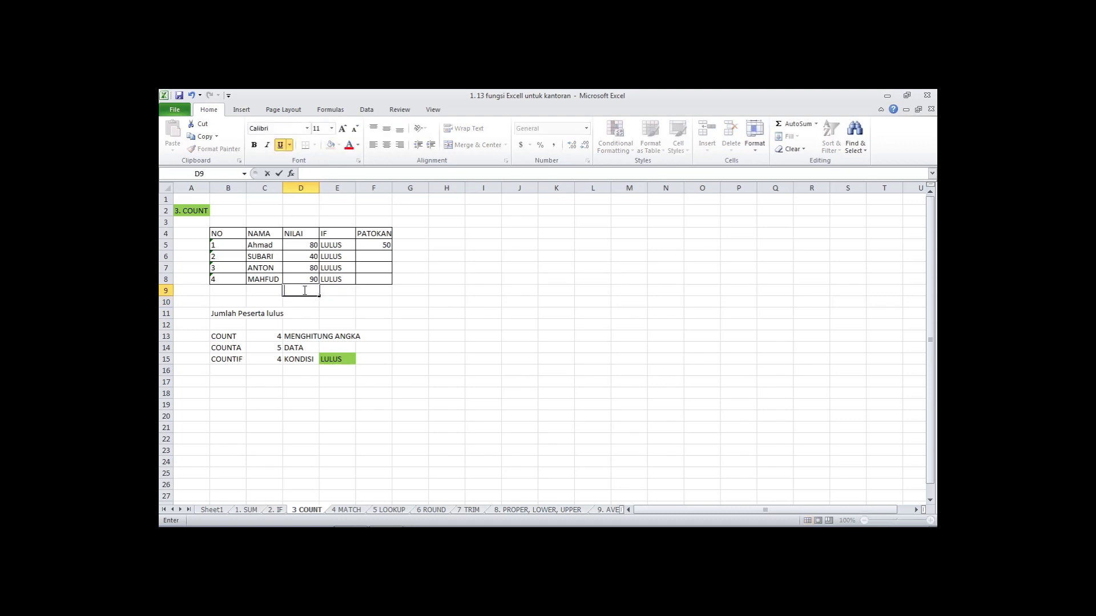
key("Return")
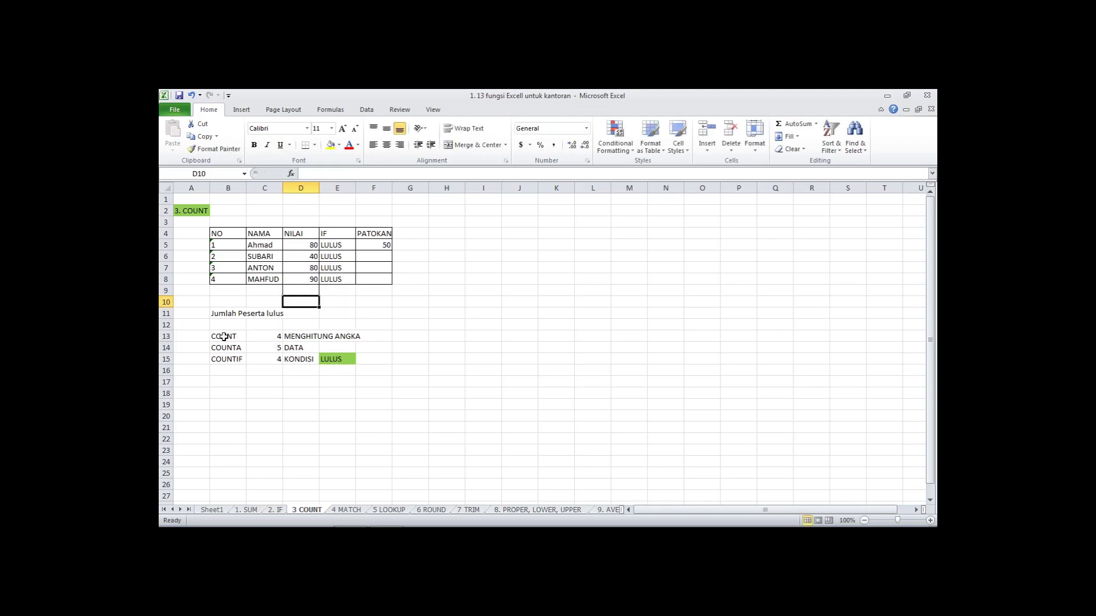
Step: Examine the range referenced by the COUNTA formula in C14
left_click(265, 347)
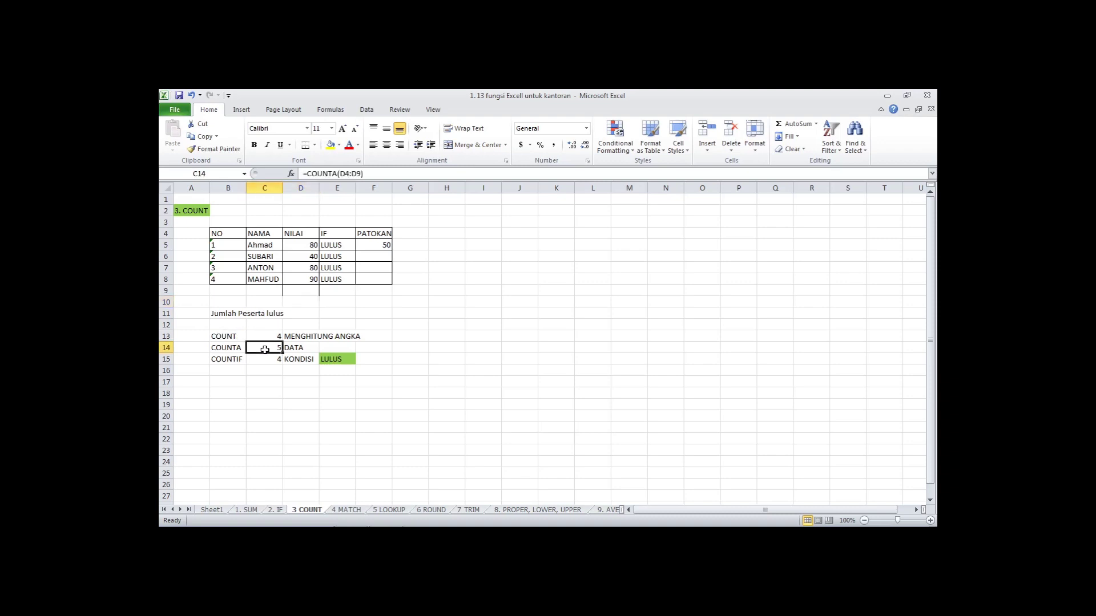
left_click(348, 174)
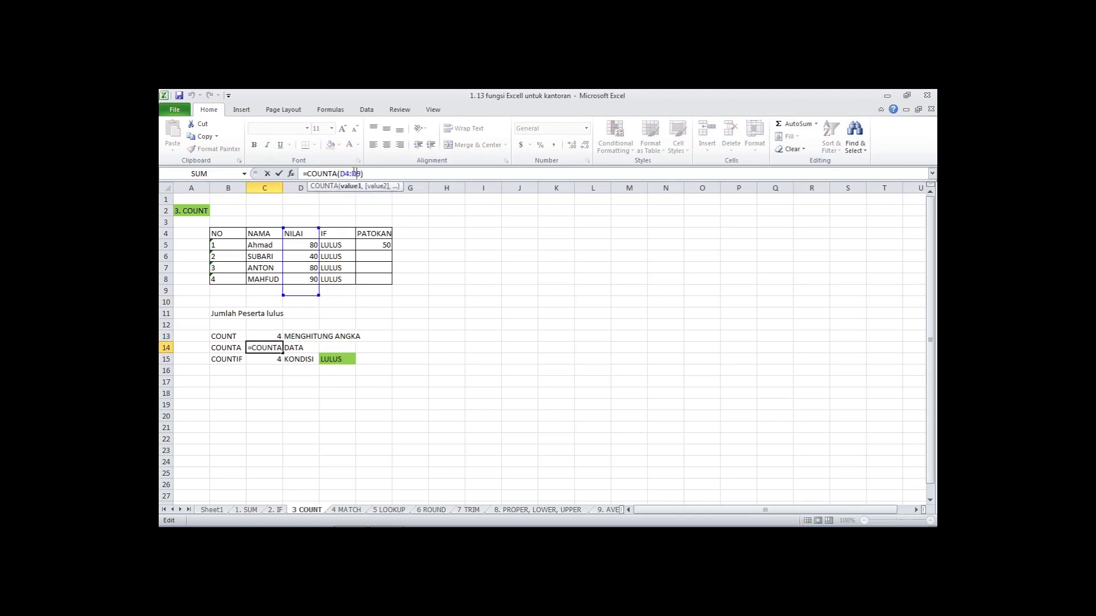
key("ctrl+Return")
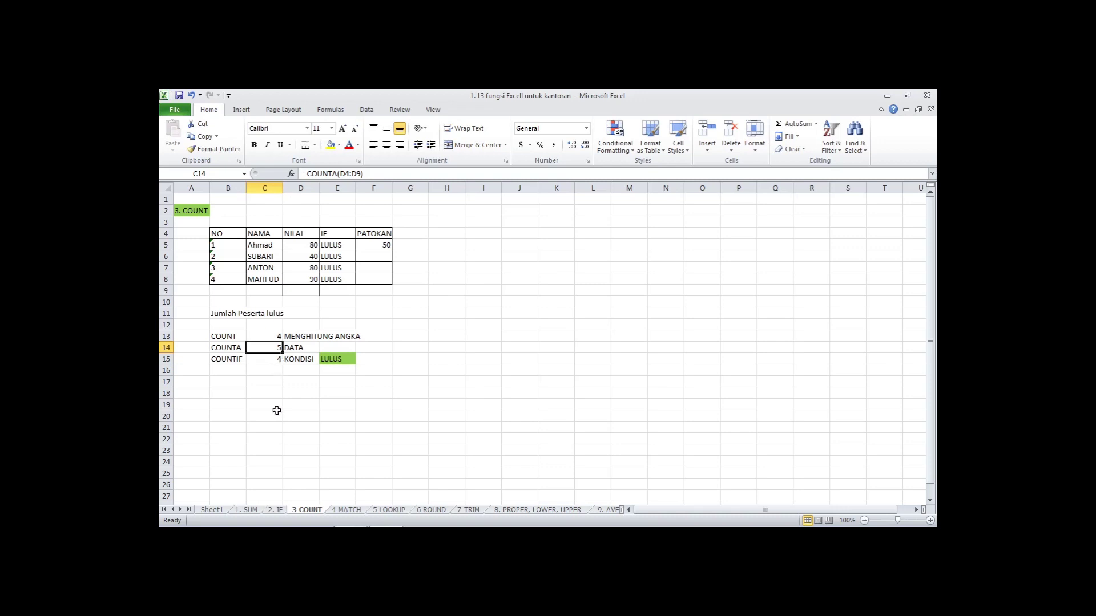
left_click(275, 509)
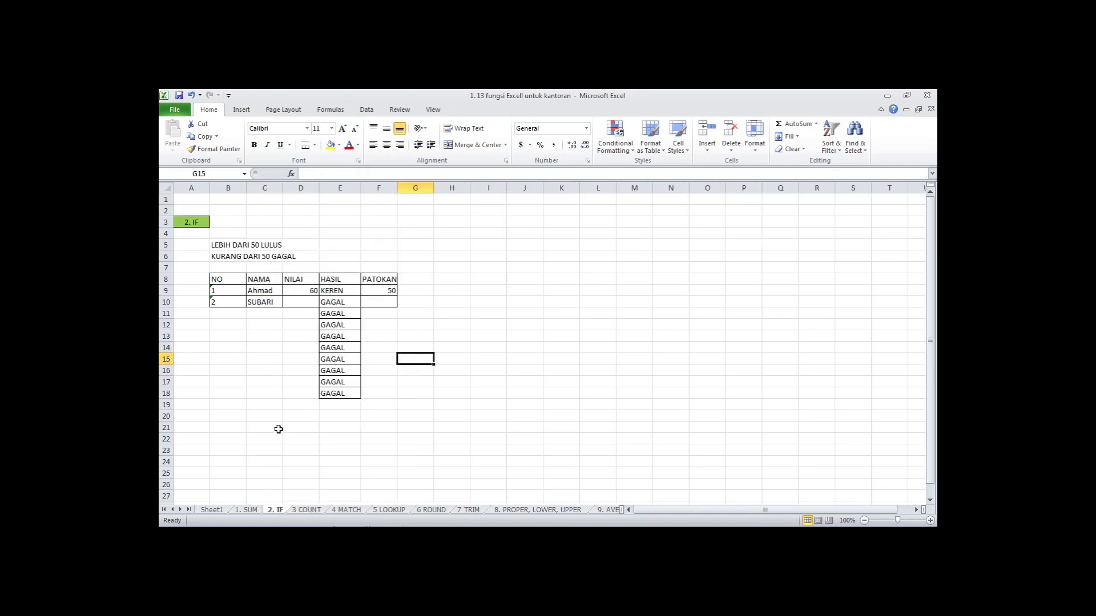
left_click(254, 509)
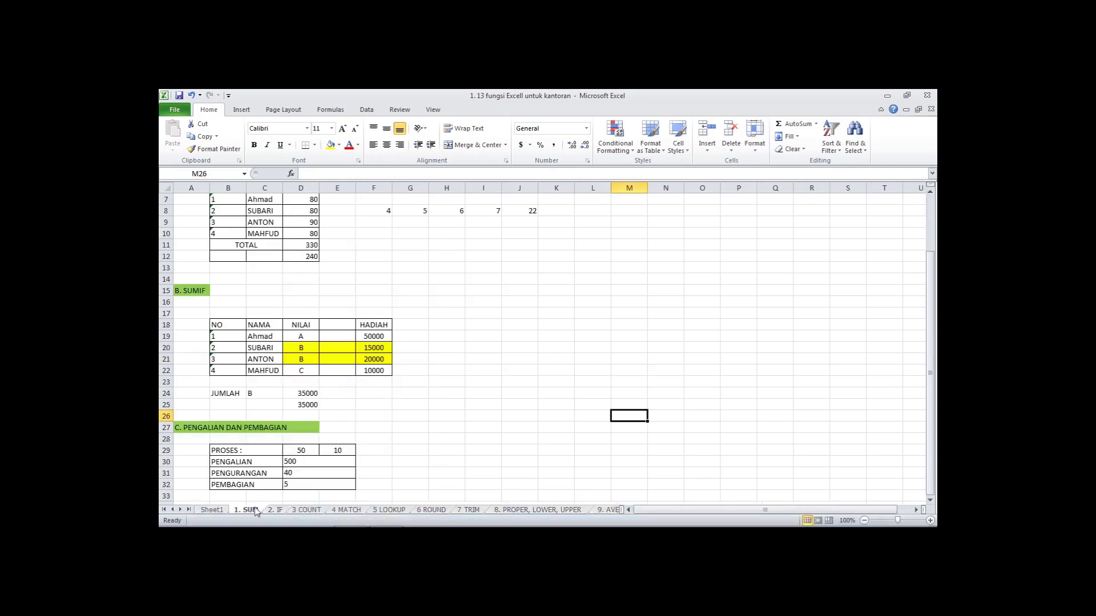
left_click(313, 509)
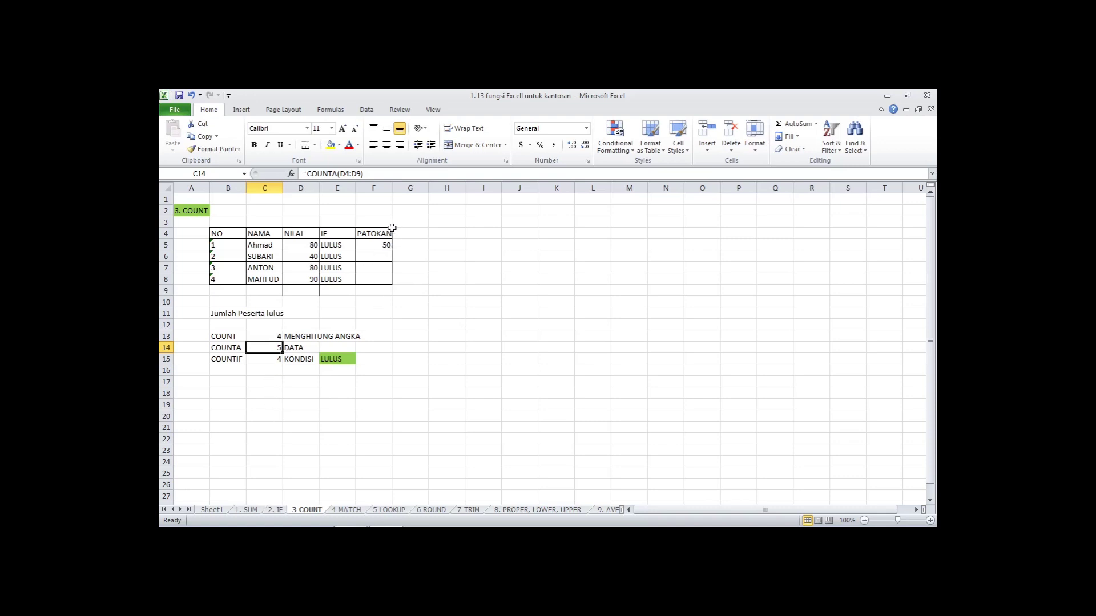
Step: Replace the IF result in E6 with GAGAL
left_click_drag(392, 228, 228, 284)
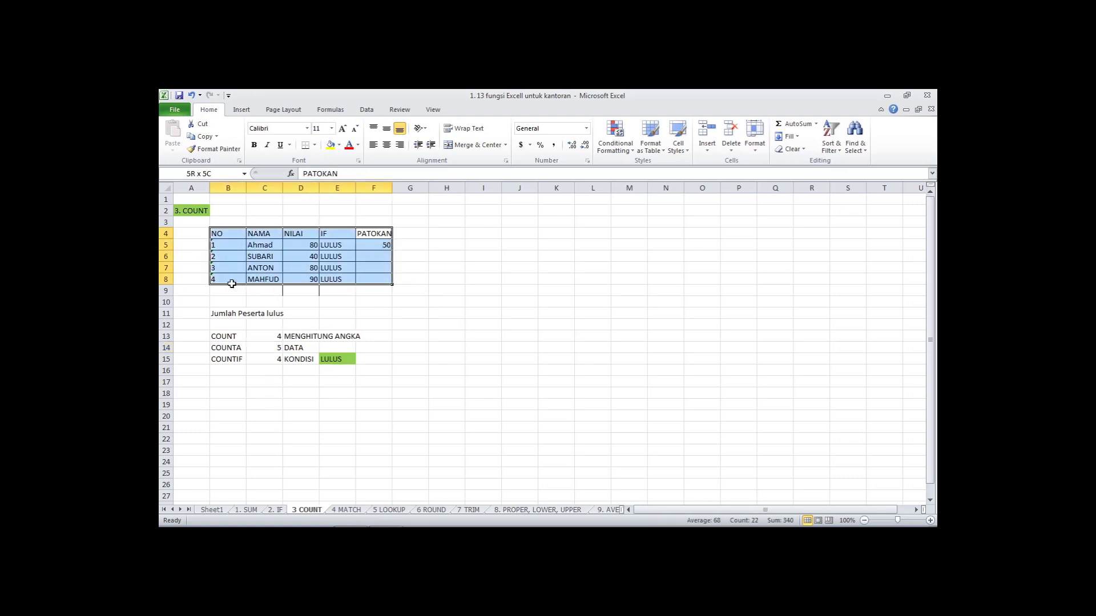
left_click(349, 256)
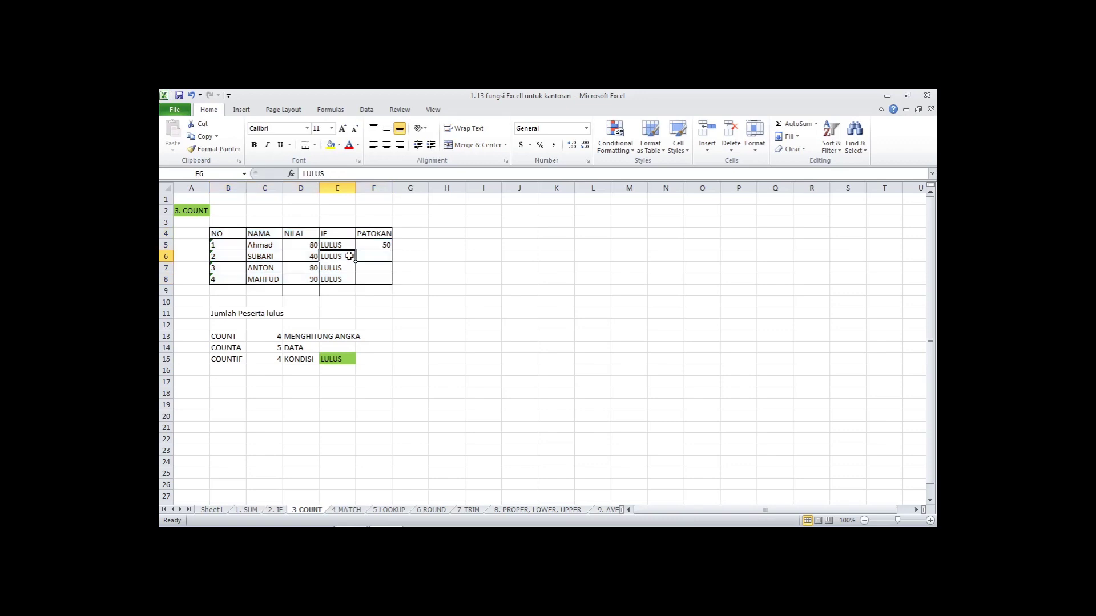
type("GAGAL")
key("Return")
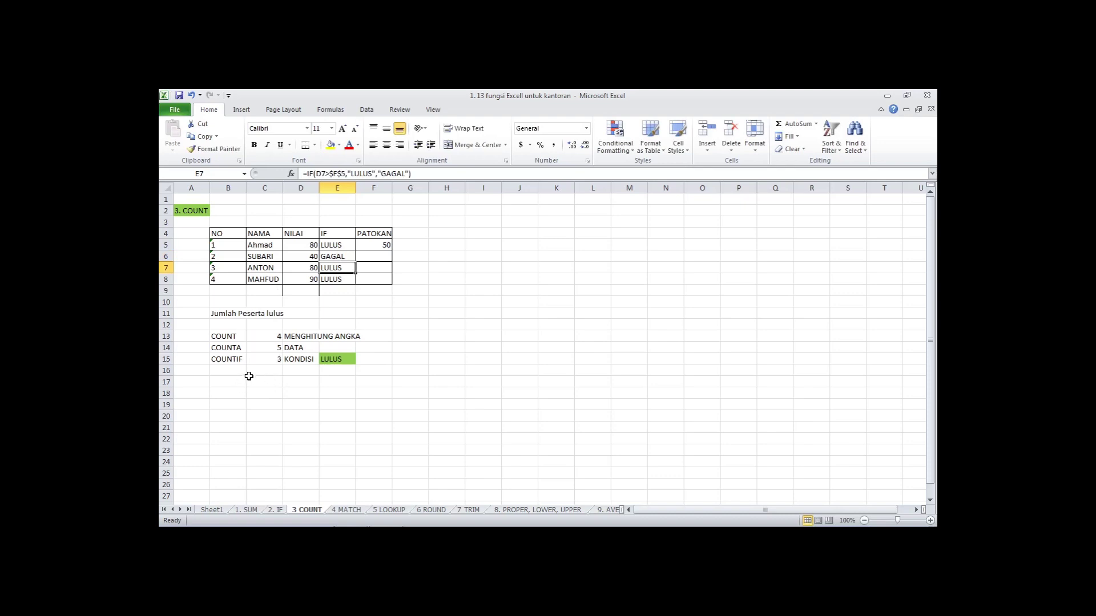
Step: Examine the range and criterion cell referenced by the COUNTIF formula in C15
left_click(259, 361)
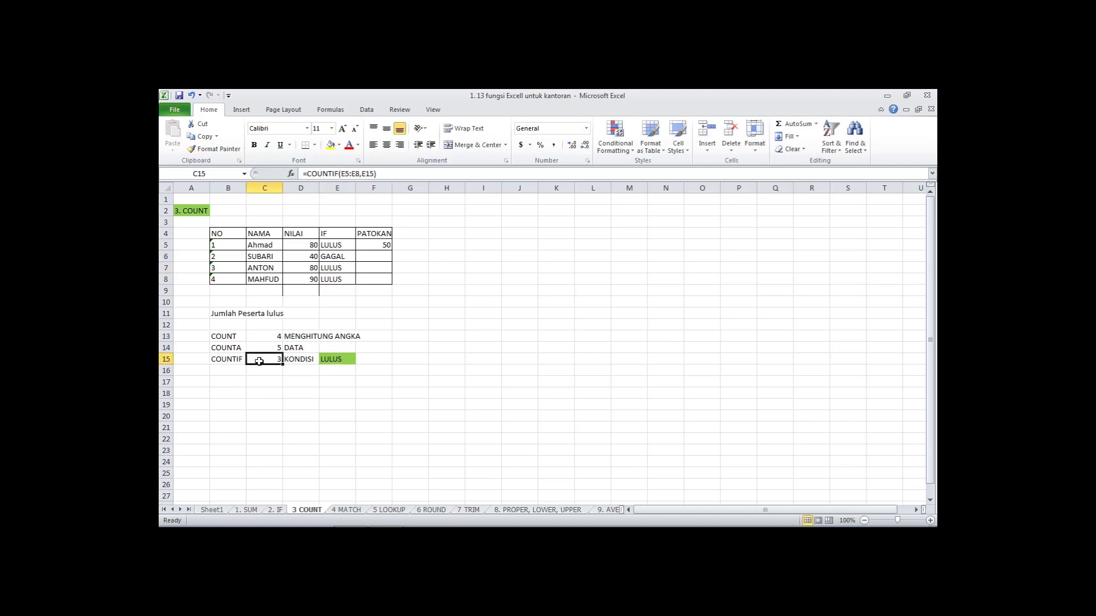
left_click(330, 174)
left_click(331, 174)
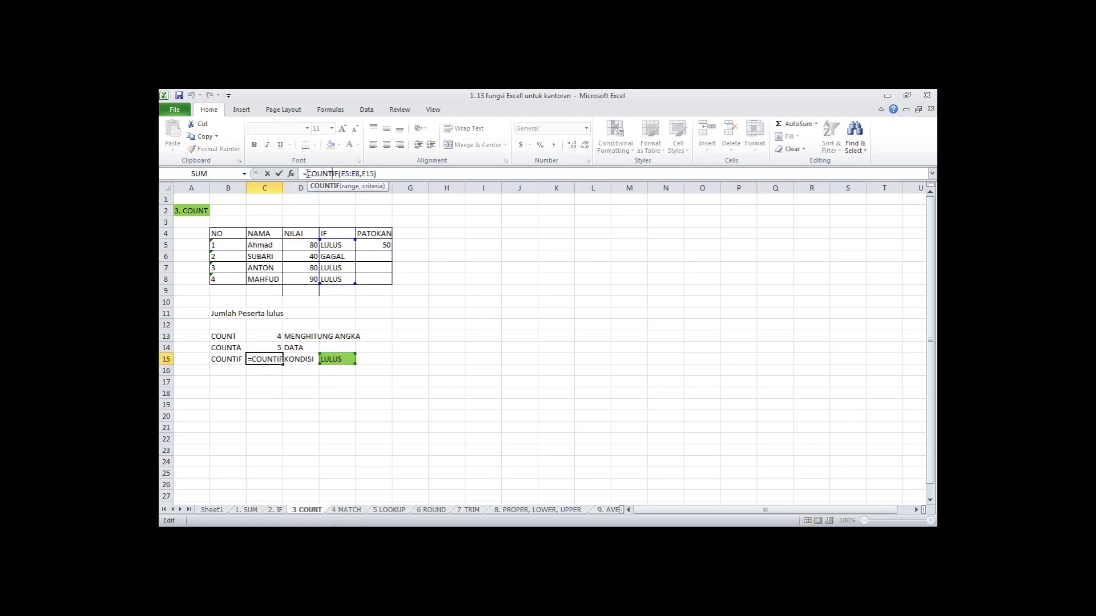
left_click(306, 174)
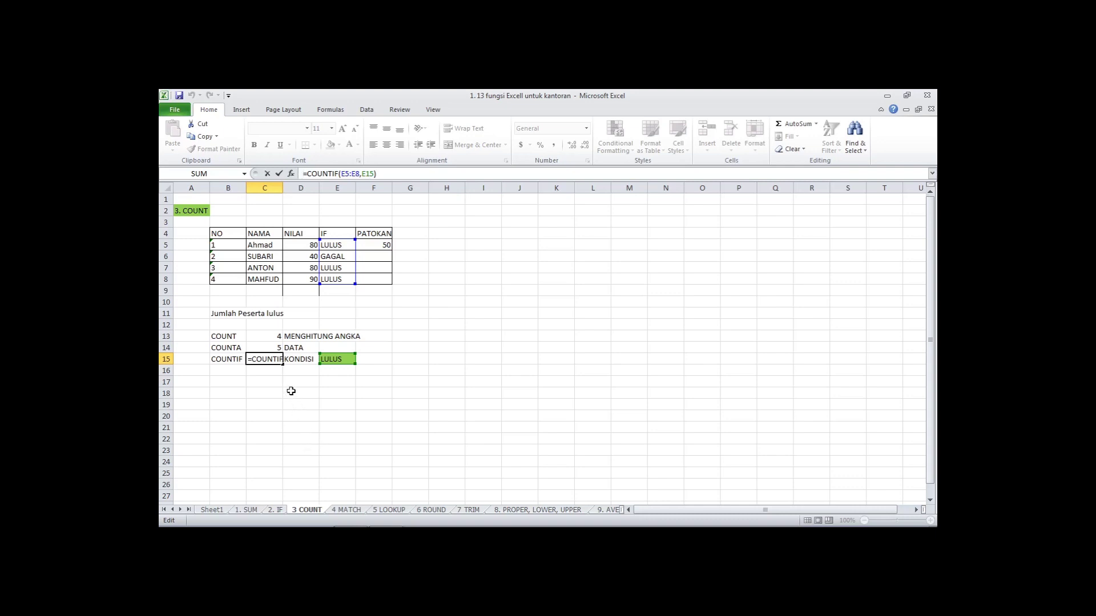
key("ctrl+Return")
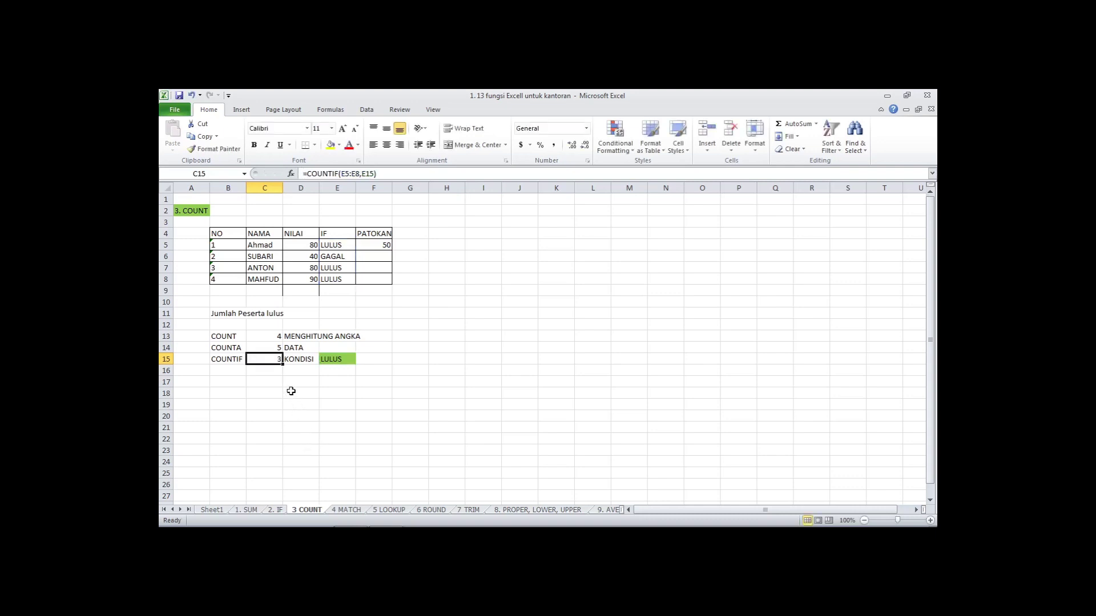
key("Delete")
type("=COUNT")
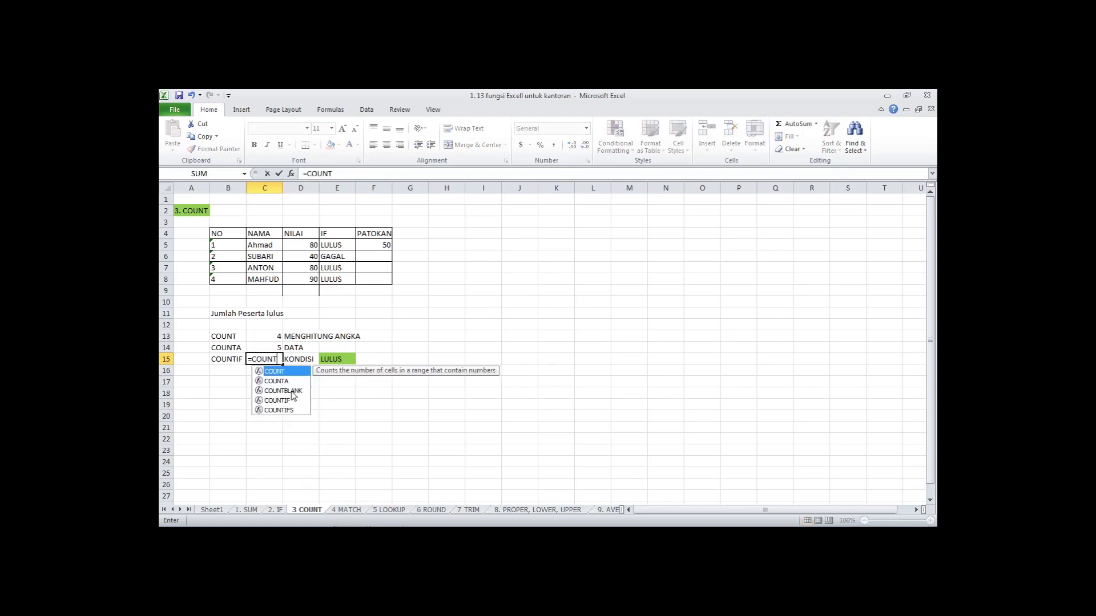
type("IF(")
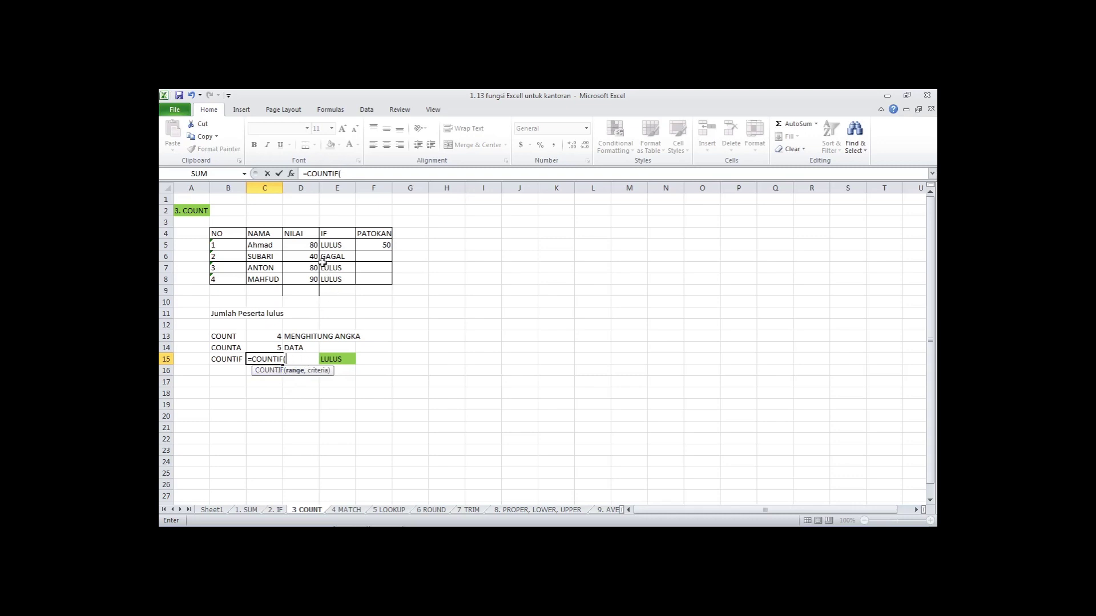
left_click_drag(305, 244, 302, 281)
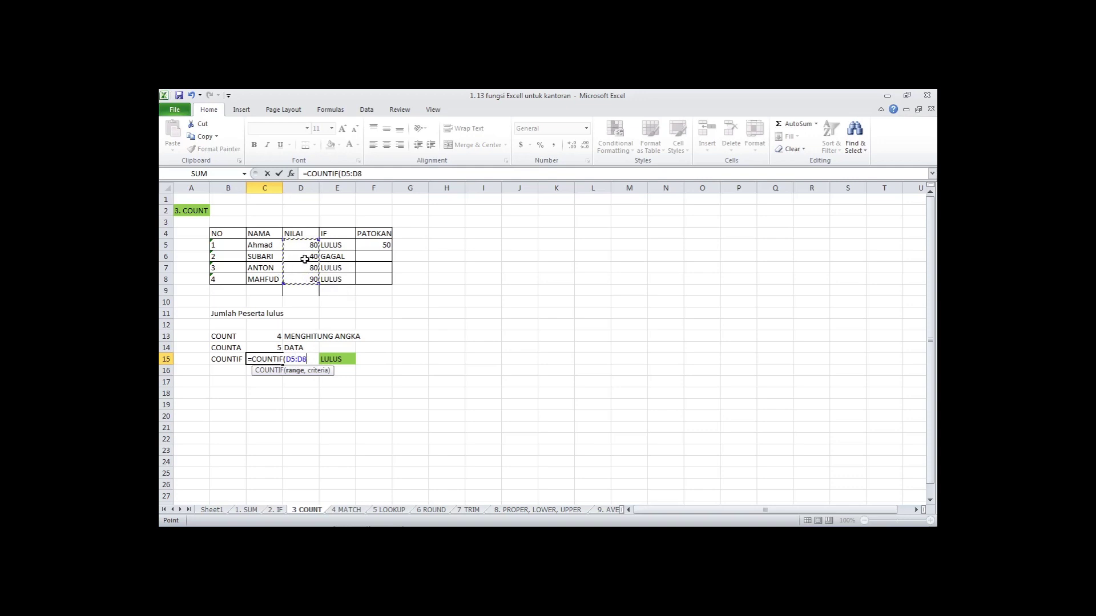
left_click(303, 255)
key("Escape")
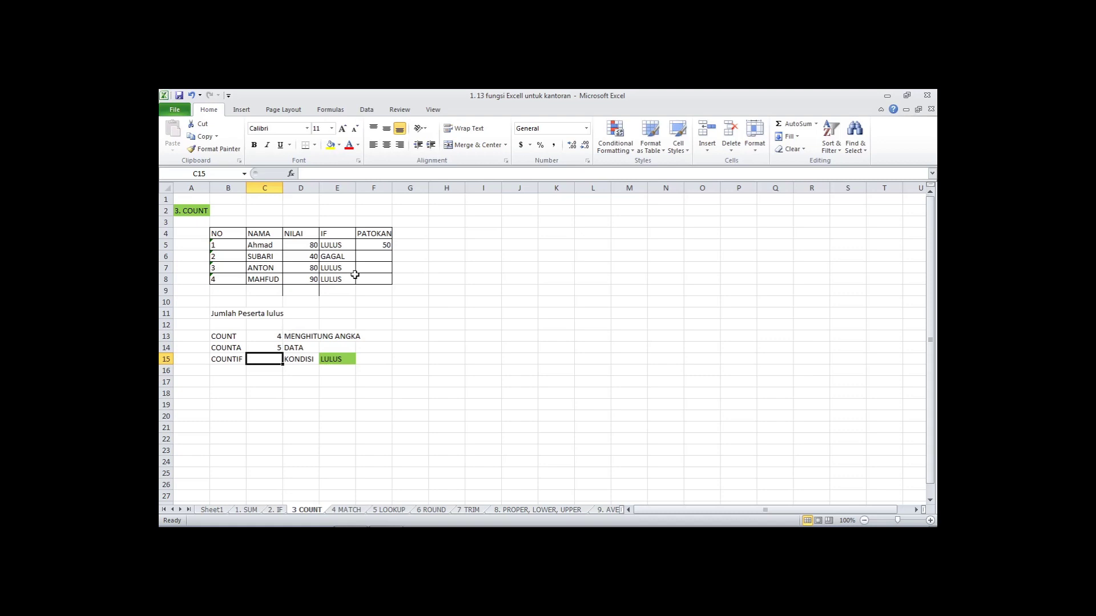
Step: Undo the clearing of C15 and the GAGAL entry in E6
key("ctrl+z")
key("ctrl+z")
left_click(272, 357)
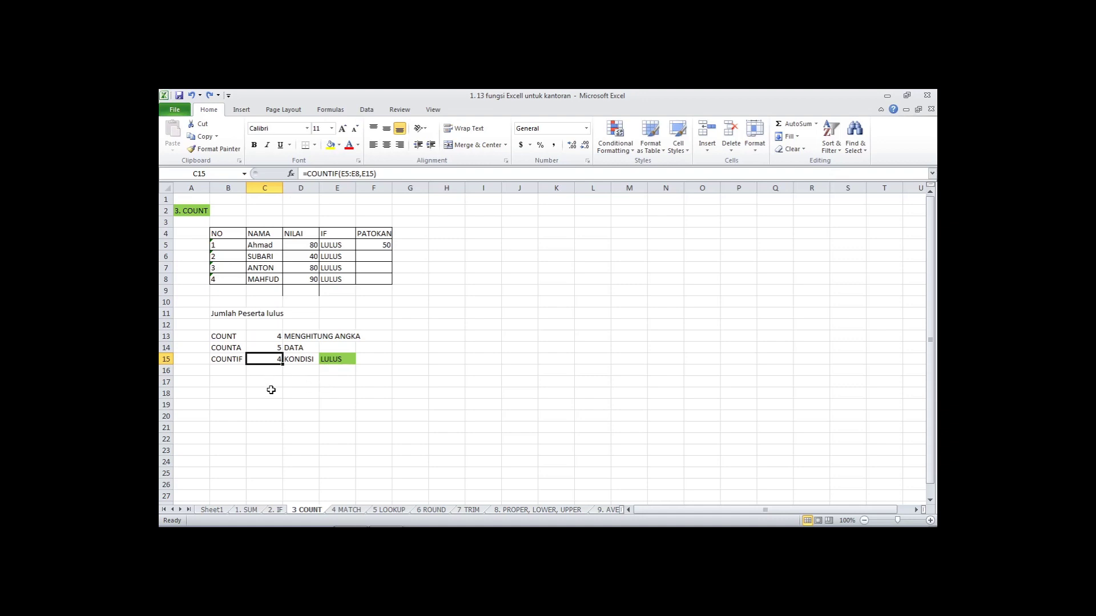
Step: Look at the SUMIF example on the SUM sheet, and recheck the references of the COUNTIF formula in C15 on the COUNT sheet
left_click(246, 510)
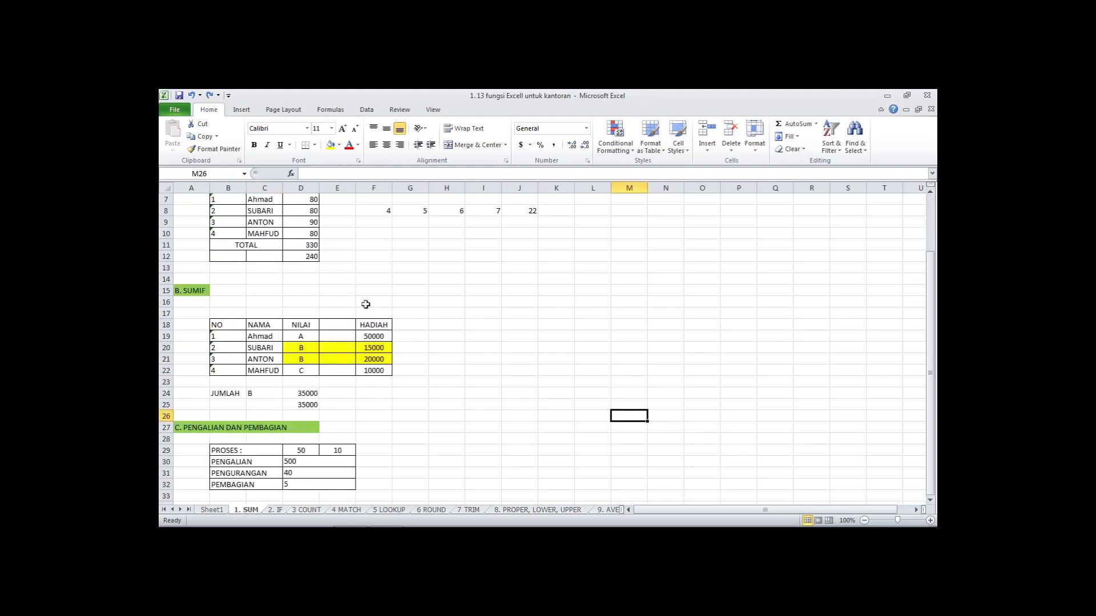
left_click(315, 510)
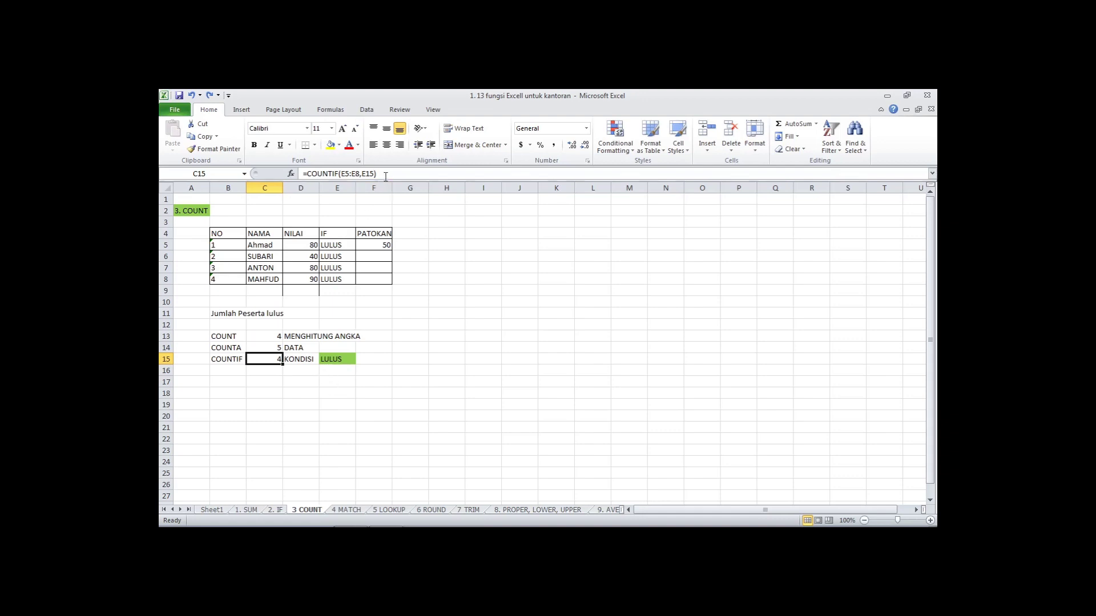
key("F2")
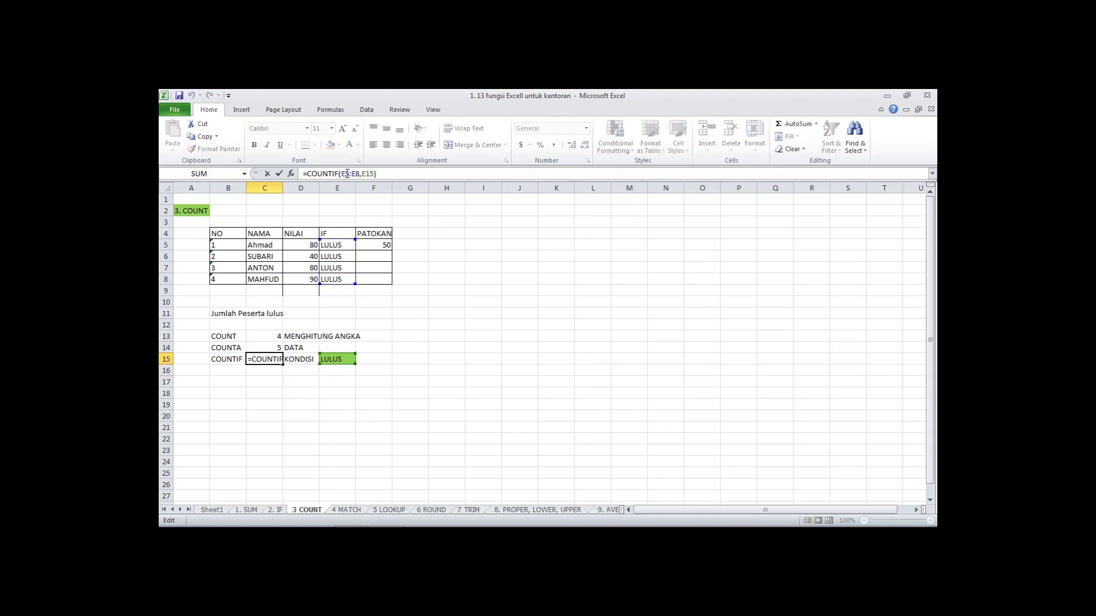
left_click(295, 425)
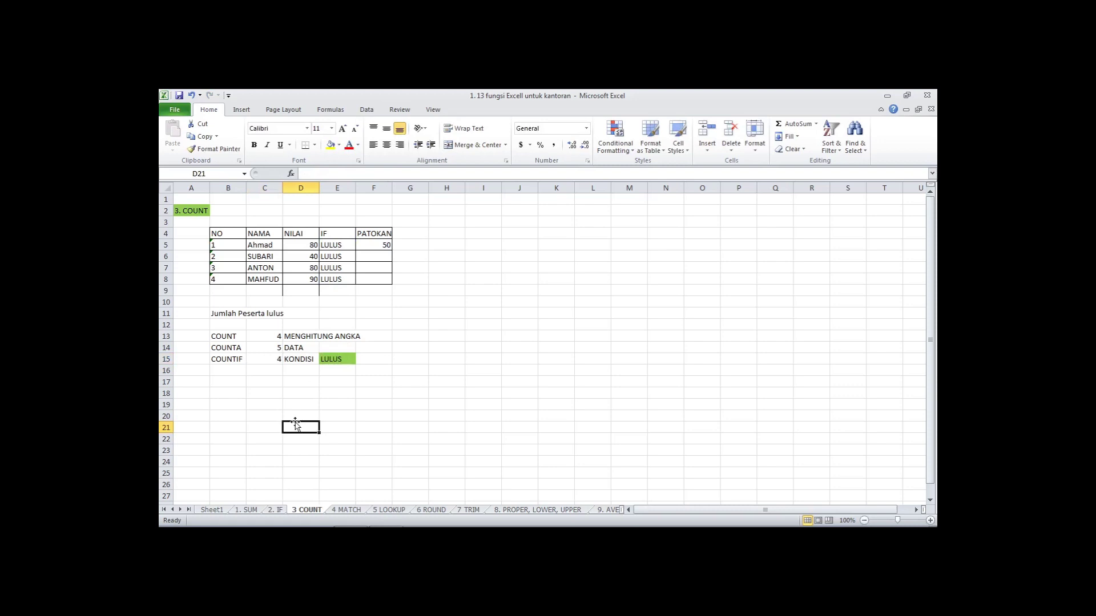
Step: Replace the formula in C15 with a COUNTIF over E5:E8 that uses G15 as its criterion
left_click(268, 355)
type("=")
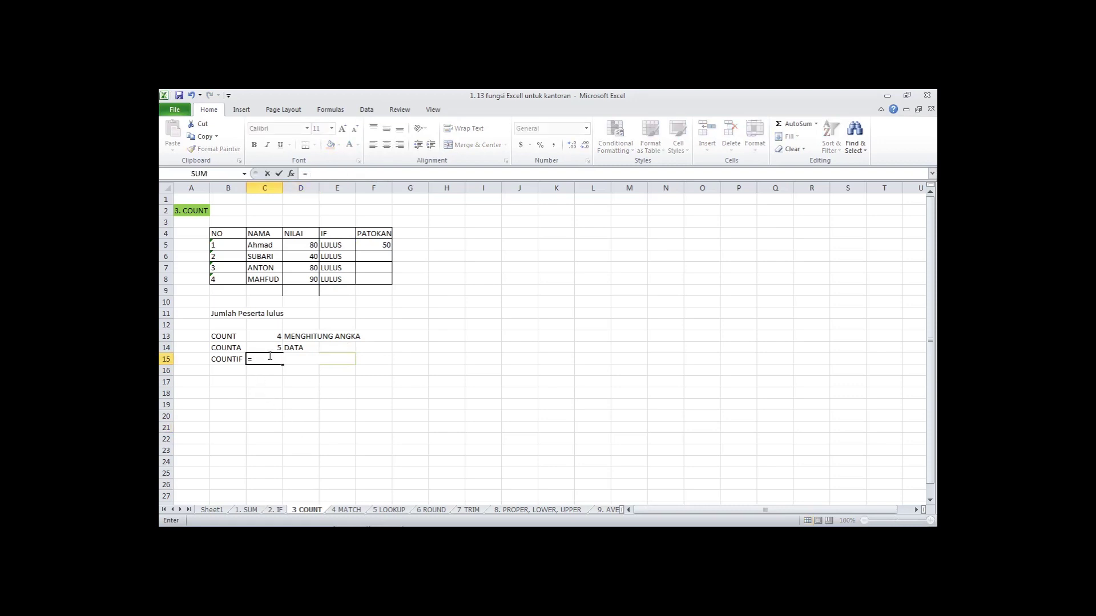
type("COUNTIF(")
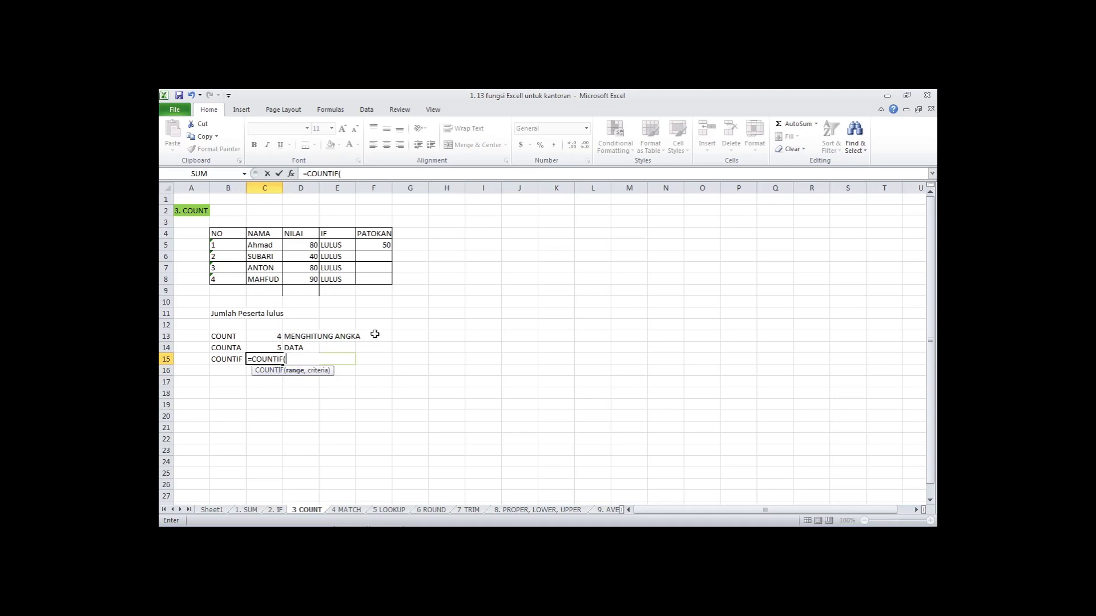
left_click_drag(350, 245, 350, 280)
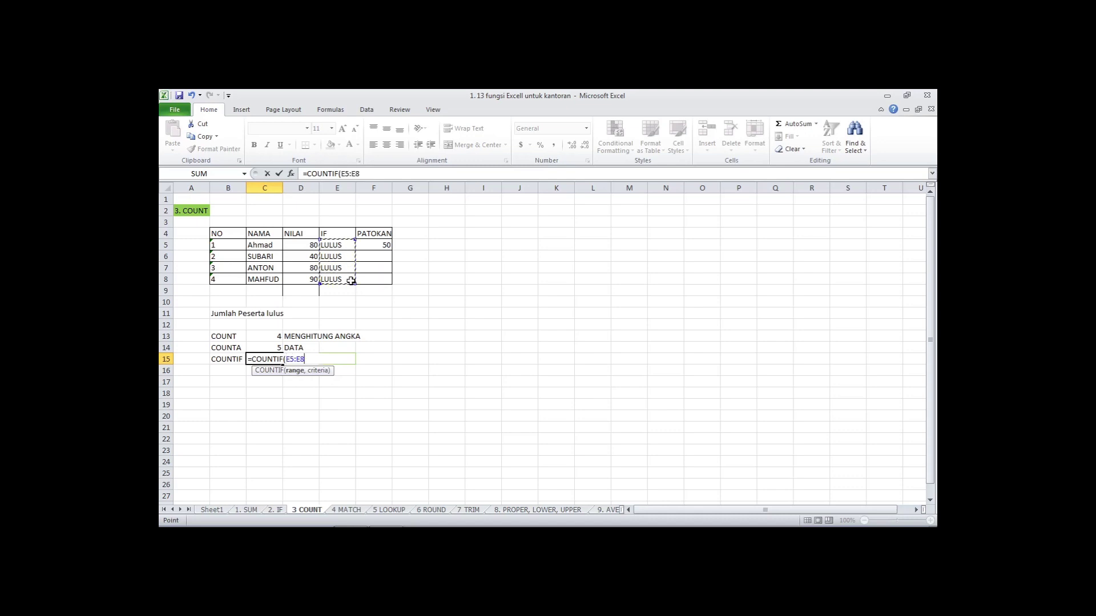
type(",")
left_click(417, 361)
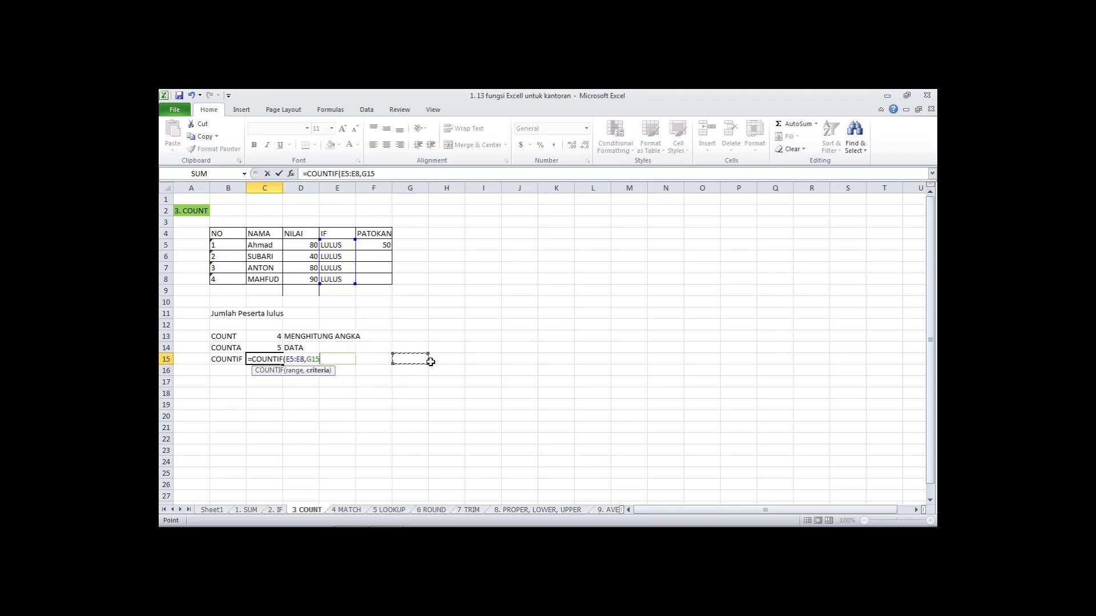
key("Return")
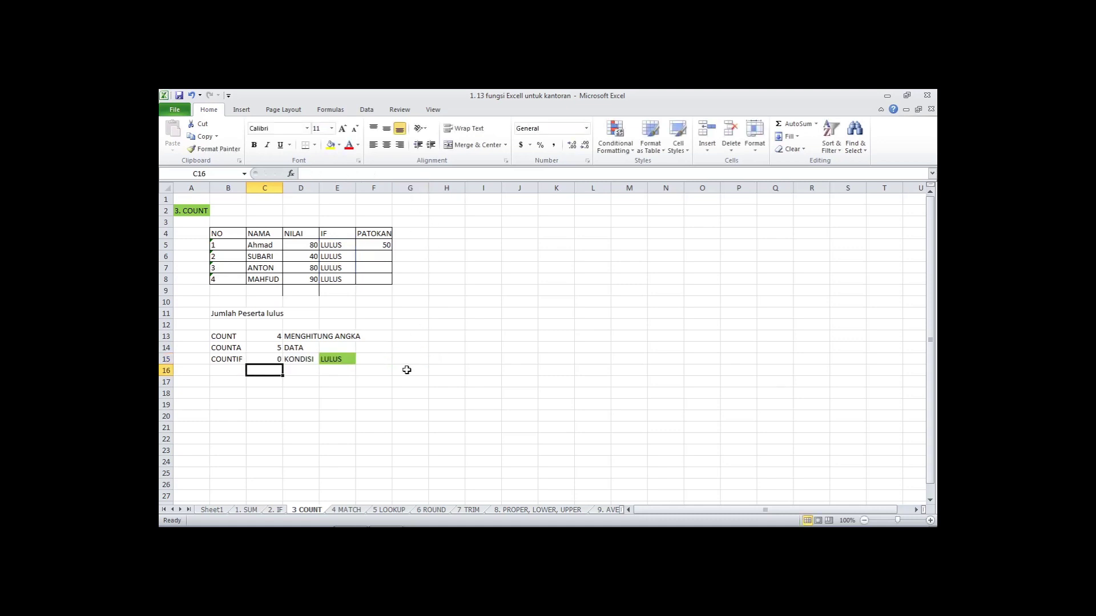
Step: Enter the criterion GAGAL in G15, and clear the old LULUS criterion from E15
left_click(416, 358)
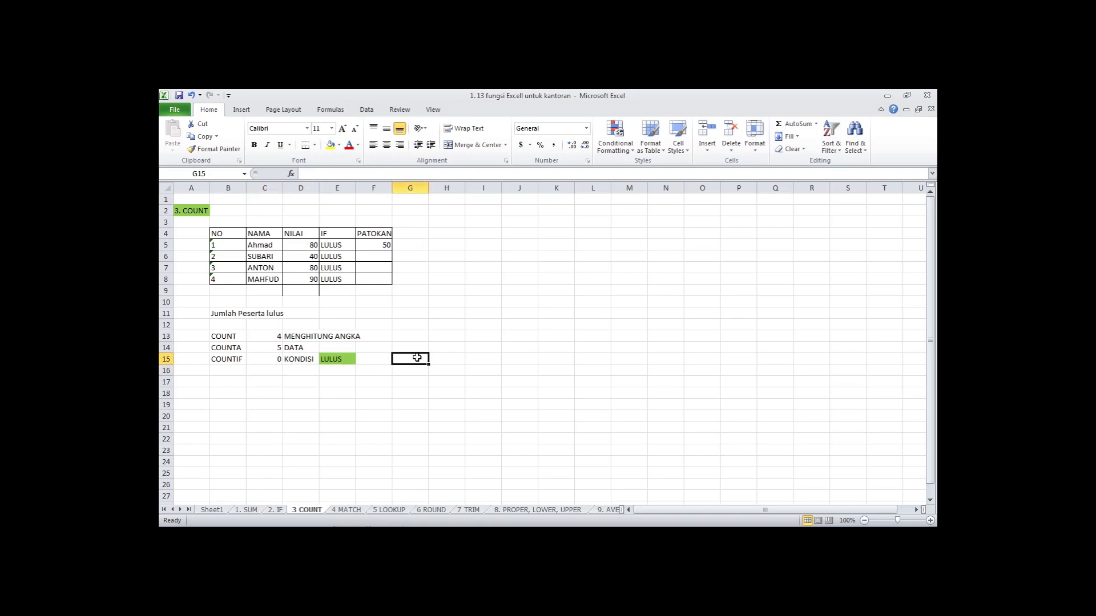
type("GAGAL")
key("Return")
scroll(417, 358, "down", 1)
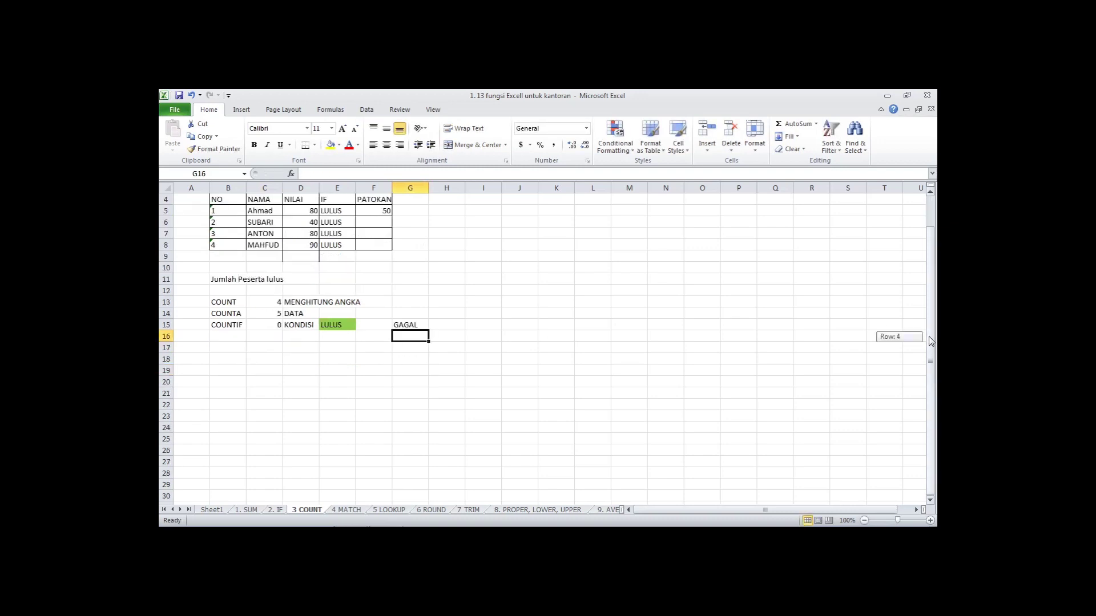
scroll(929, 337, "up", 1)
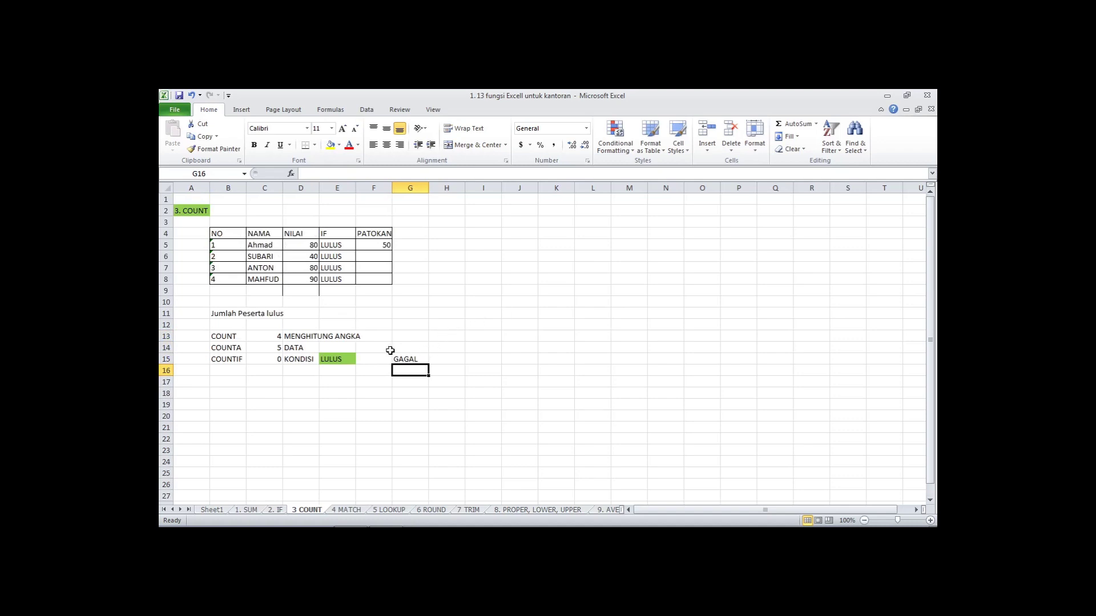
left_click(347, 365)
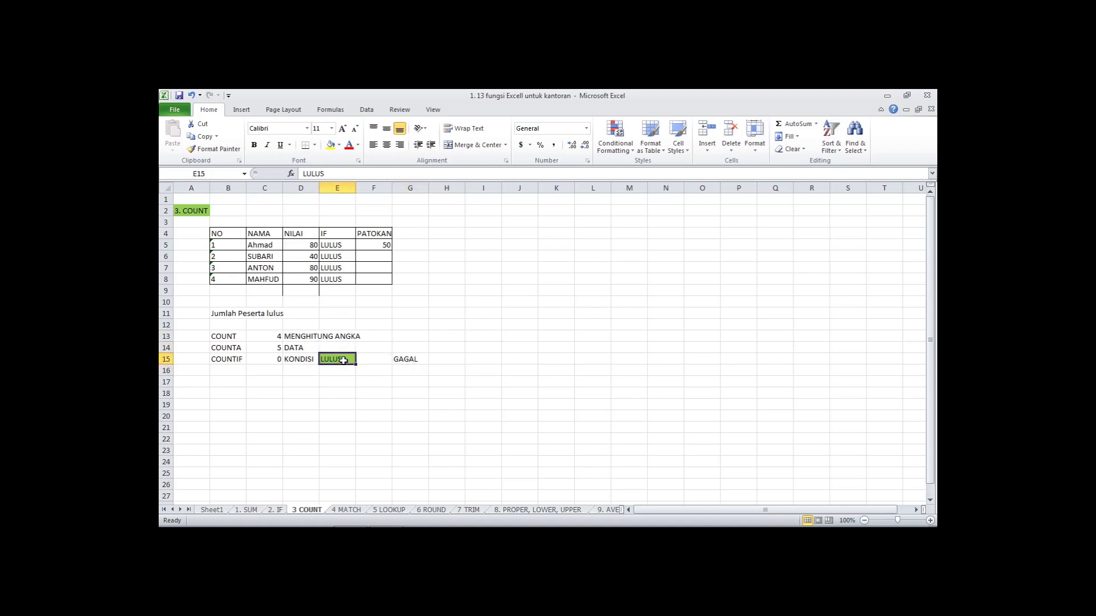
key("Delete")
Step: Overwrite the IF result in E6 with GAGAL, and check the COUNTIF result in C15 against the criterion in G15
left_click(347, 257)
type("GAGAL")
key("Return")
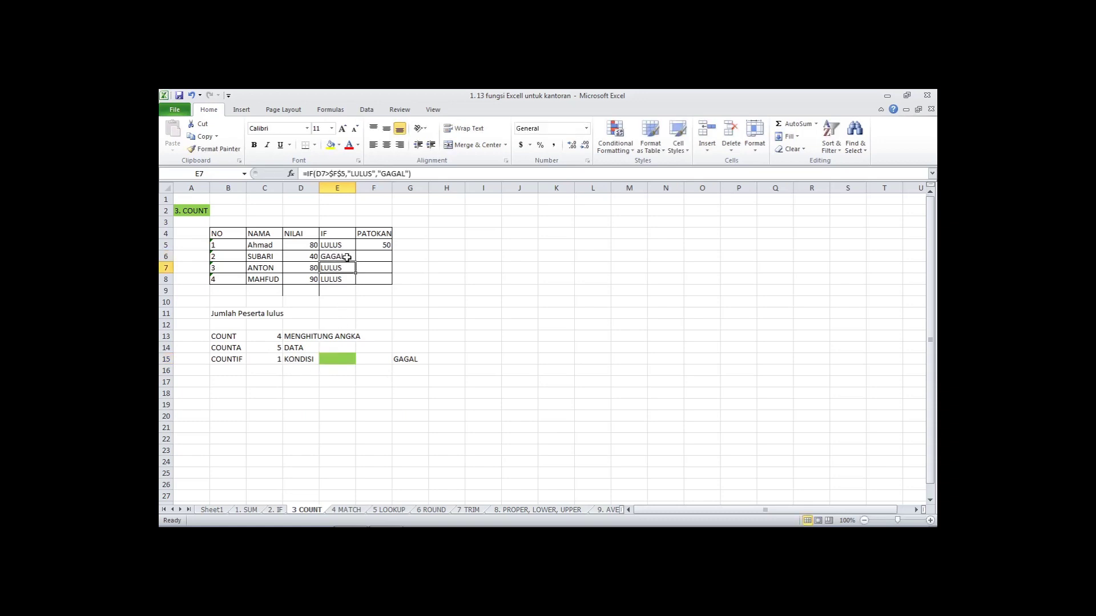
left_click(309, 356)
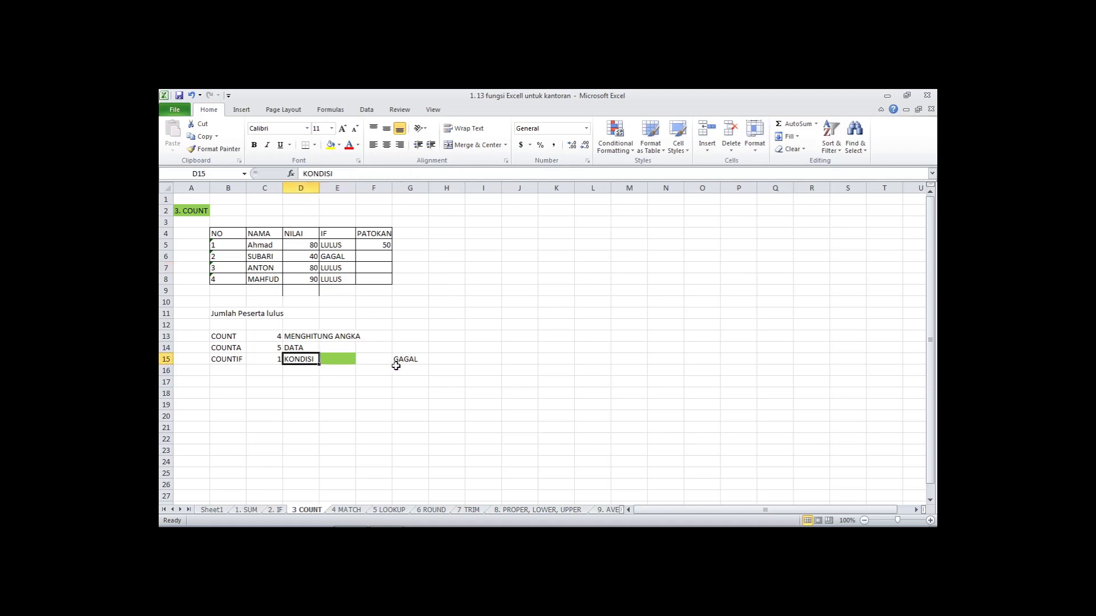
left_click(403, 359)
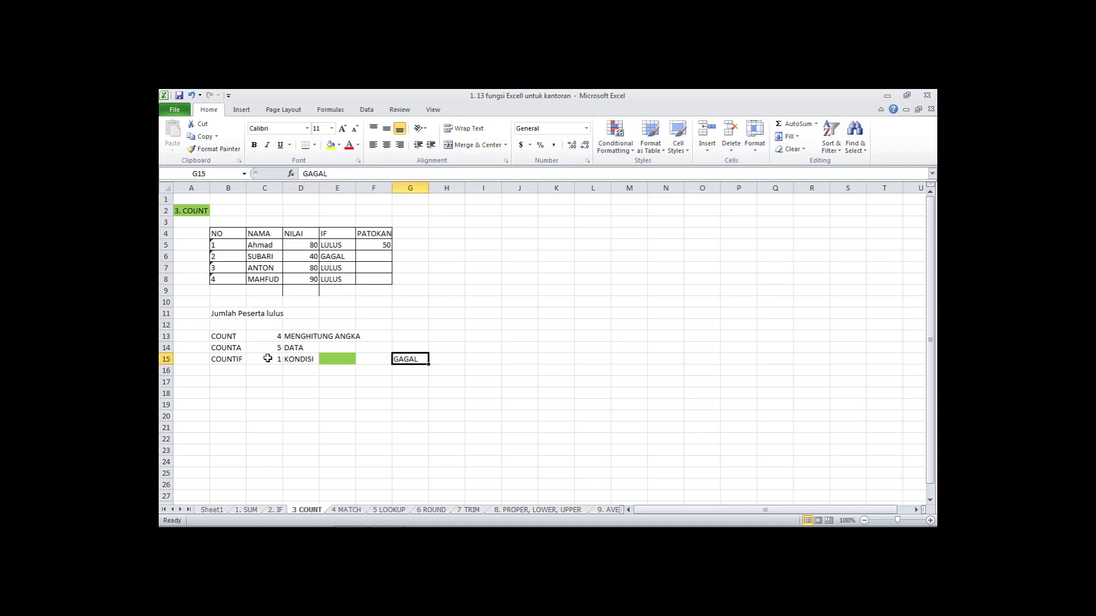
left_click(346, 266)
left_click(274, 354)
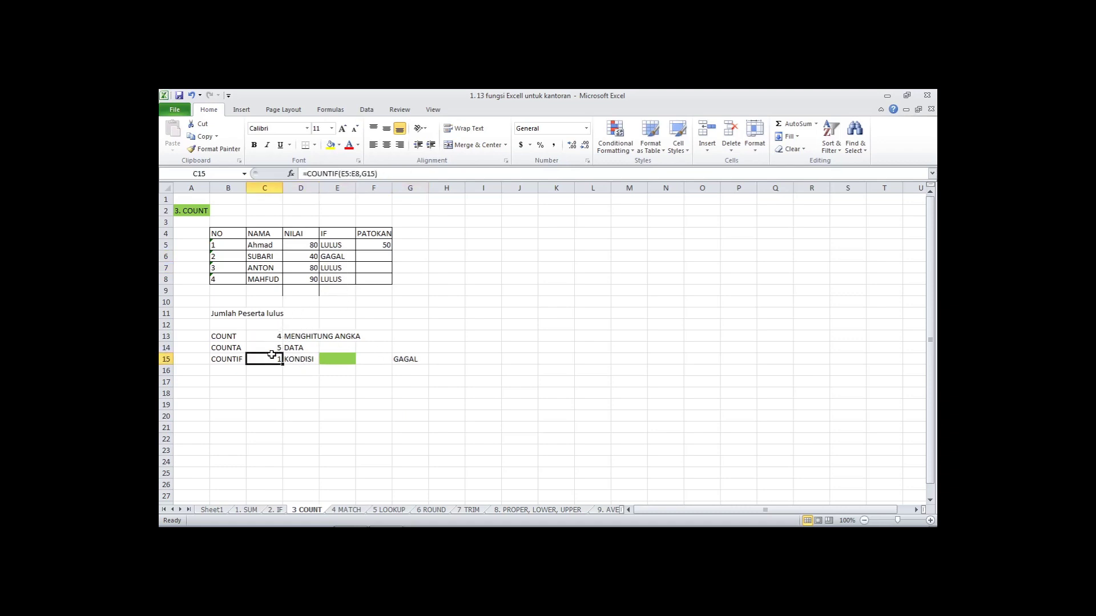
Step: Change the criterion in G15 to LULUS, and check the COUNTIF result in C15
left_click(406, 361)
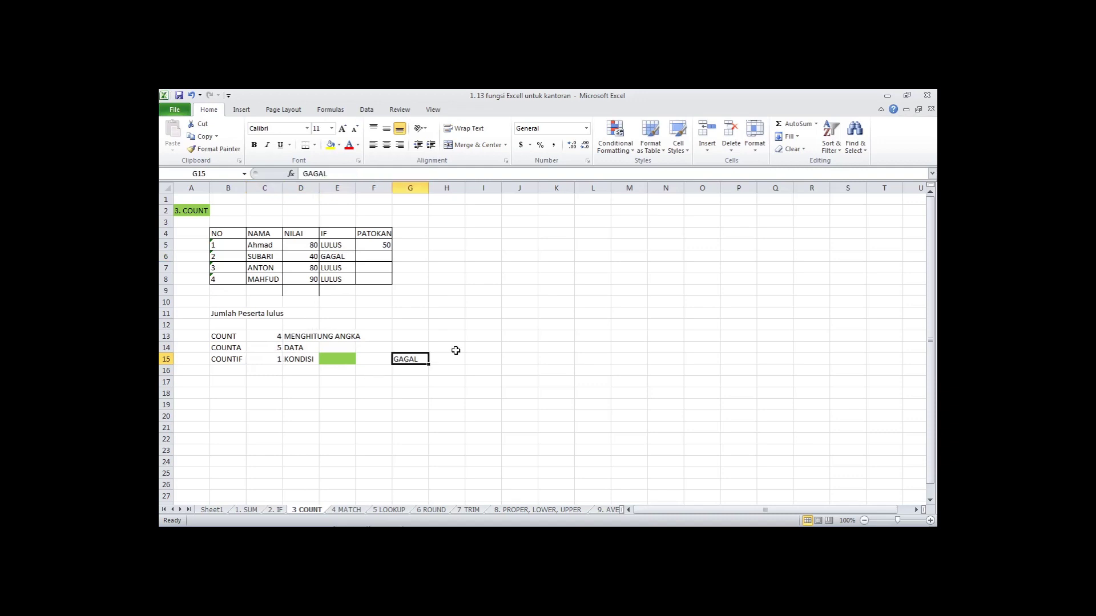
type("LULUS")
key("Return")
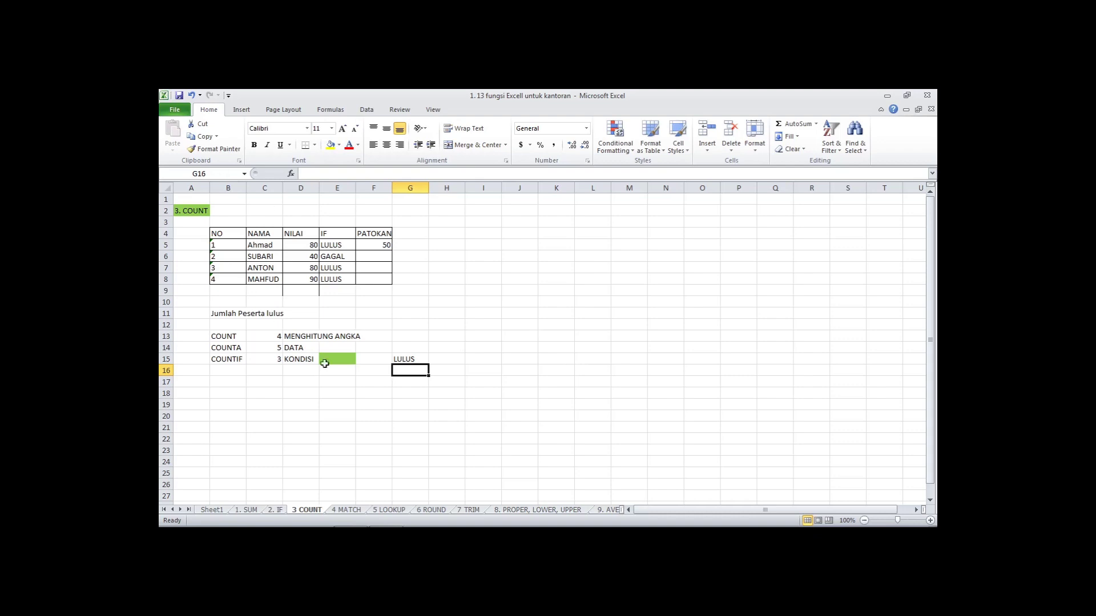
left_click(288, 359)
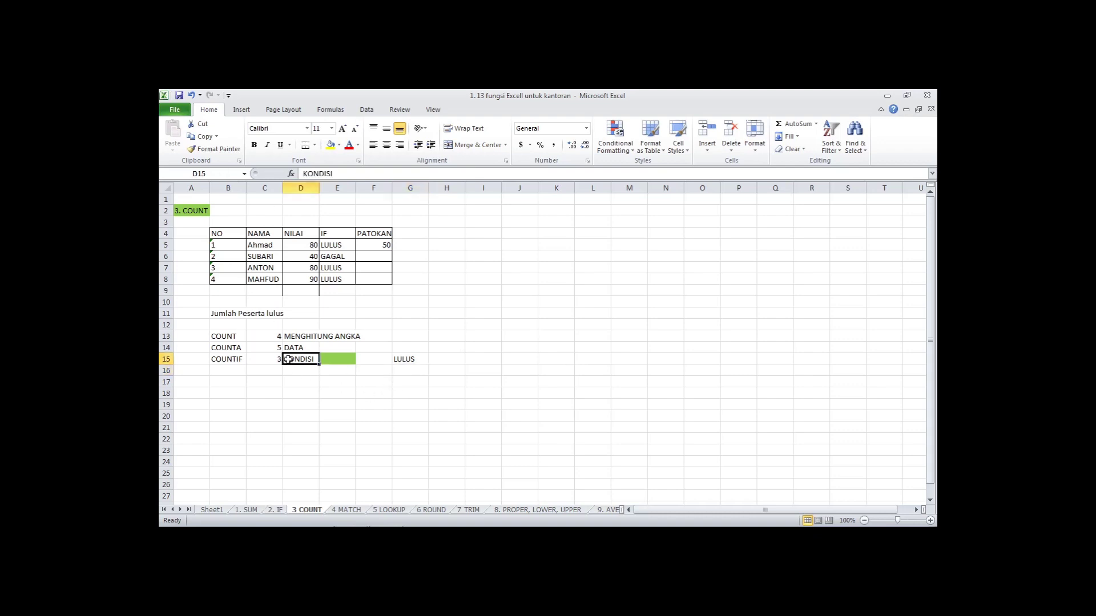
left_click(271, 359)
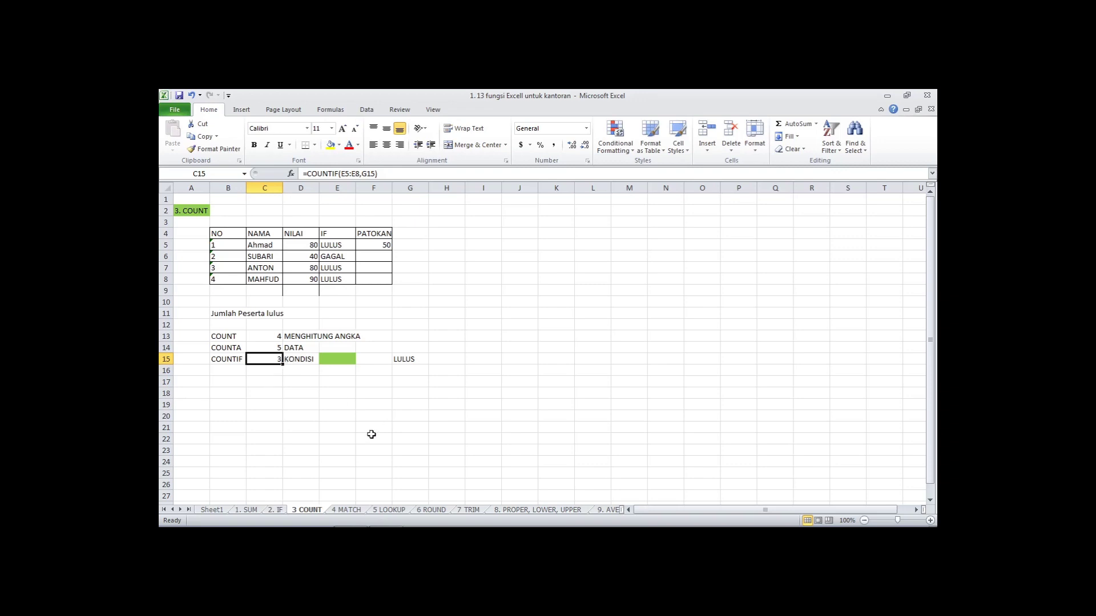
Step: Open the 4 MATCH sheet and examine the lookup value, lookup array and match type of the MATCH formula in D15
left_click(348, 510)
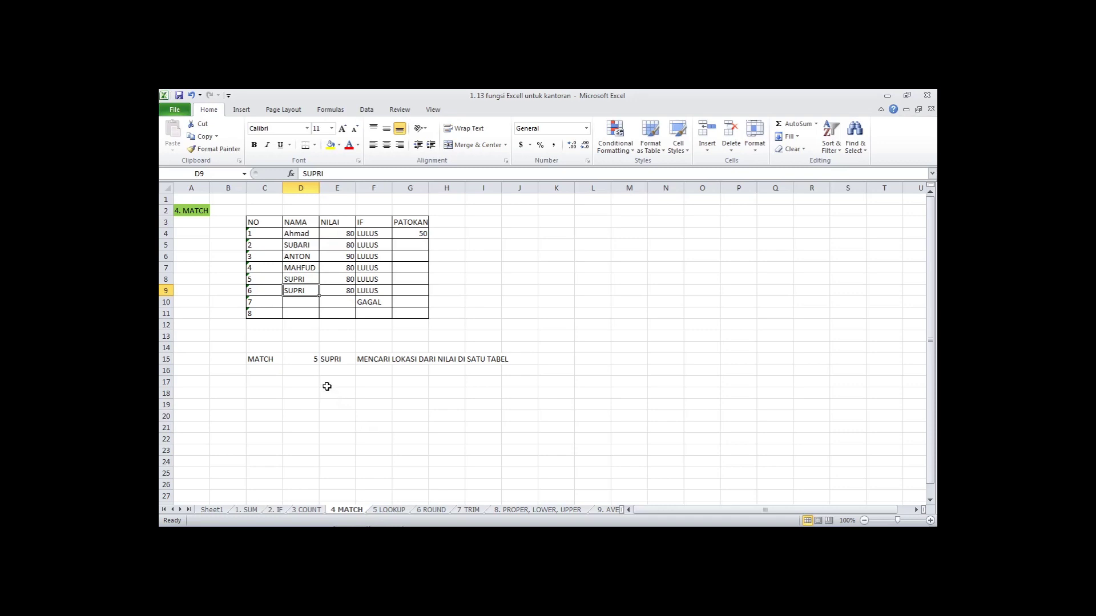
left_click(310, 359)
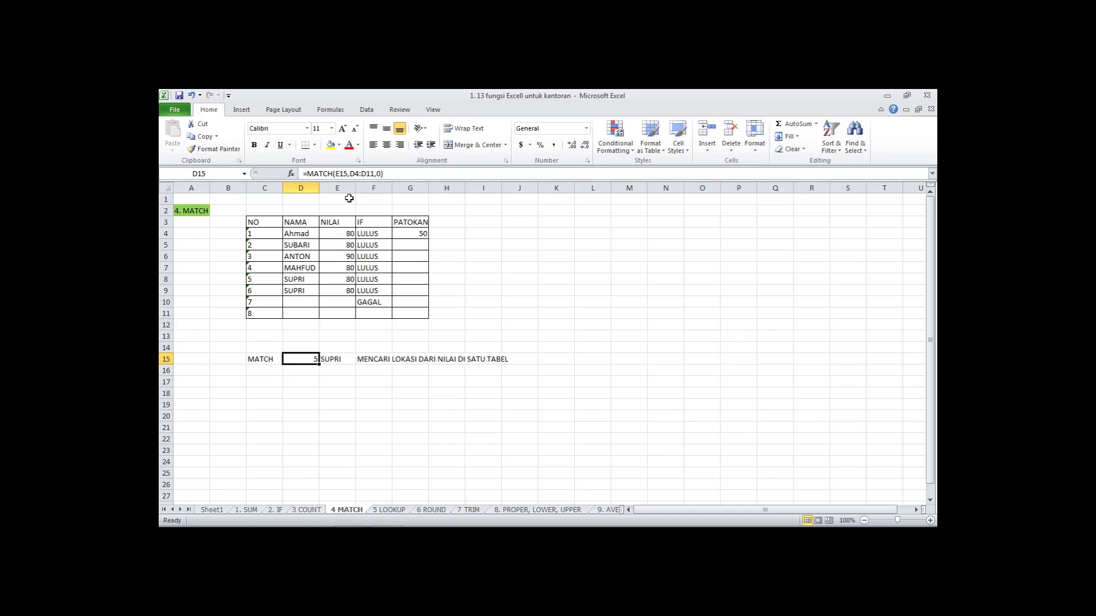
left_click(342, 173)
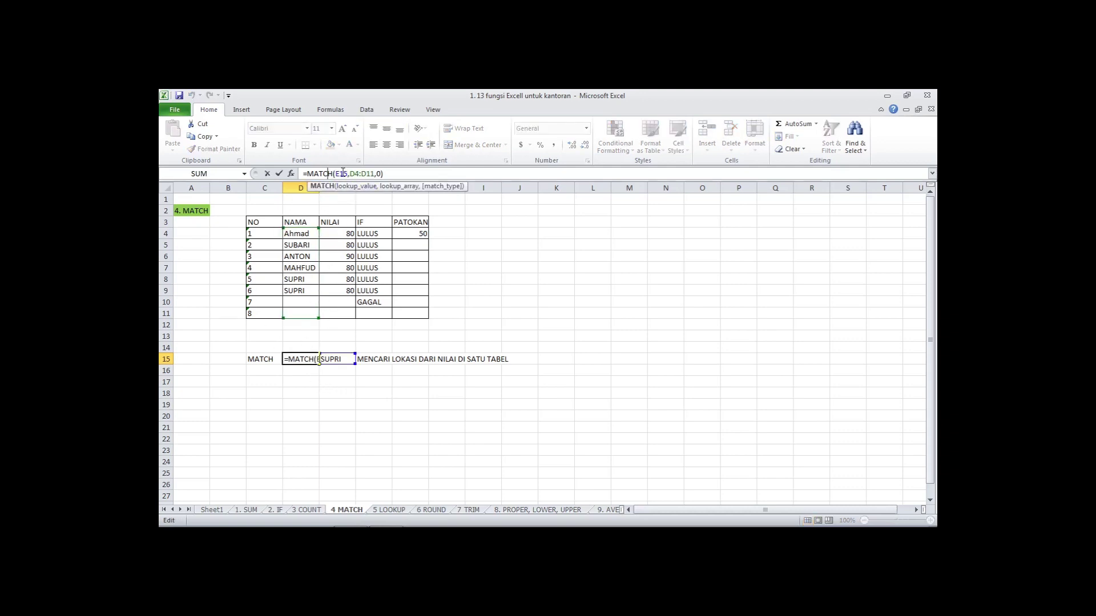
left_click(342, 173)
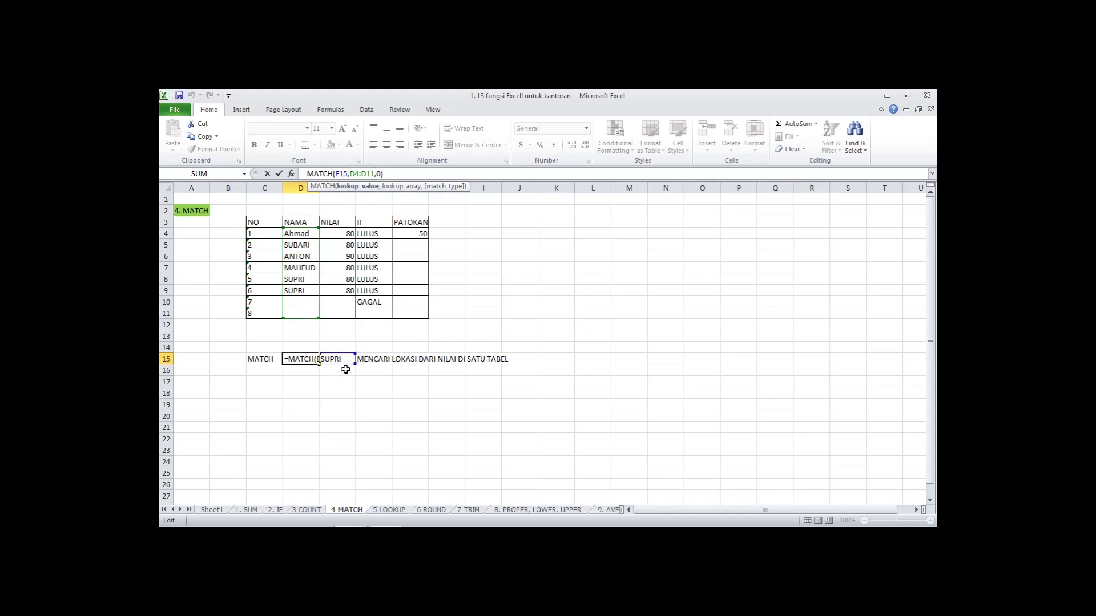
left_click(358, 174)
left_click(439, 187)
left_click(384, 174)
key("ctrl+Return")
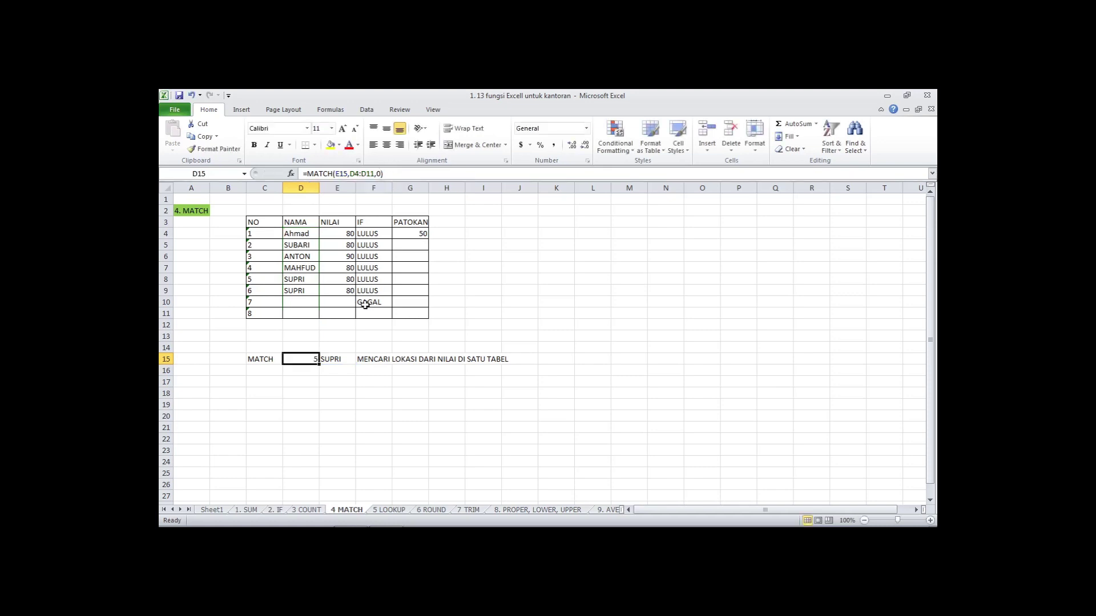
left_click(308, 382)
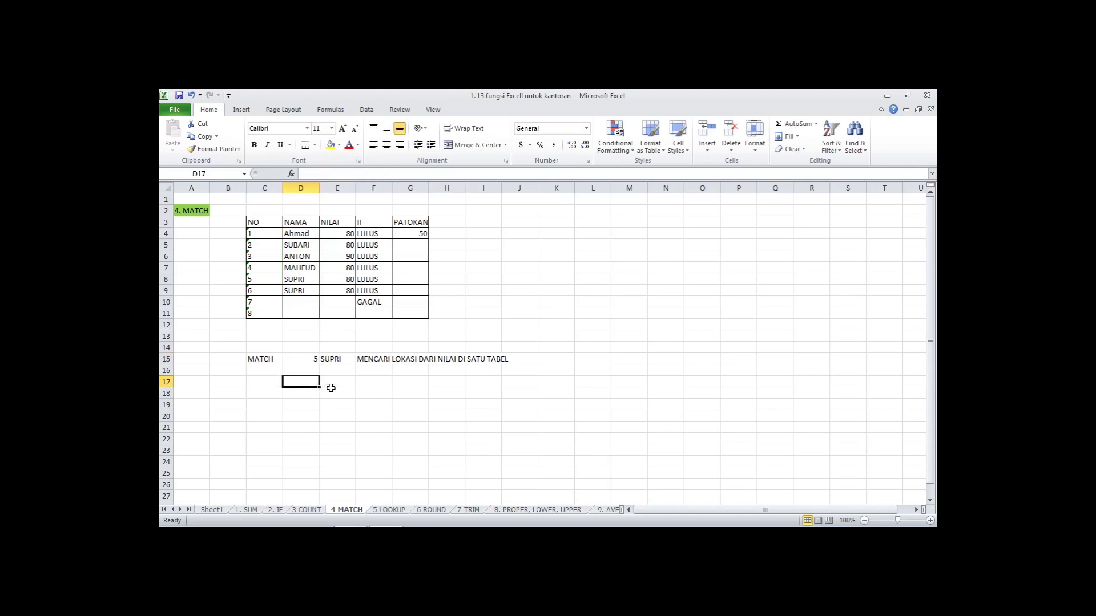
type("=MAT")
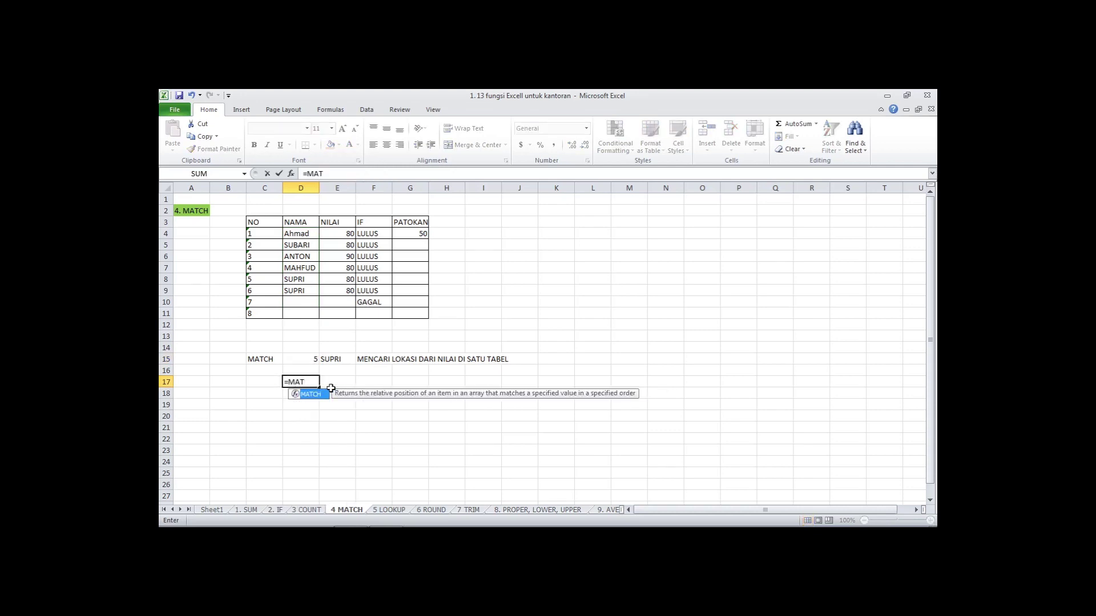
key("Return")
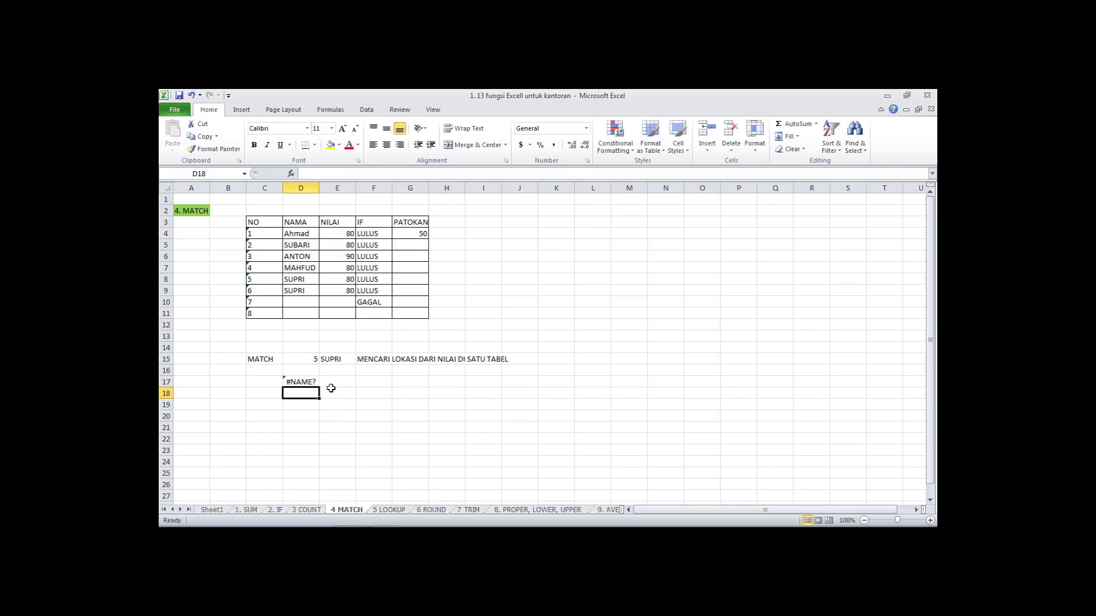
Step: Enter the formula =MATCH(C17,D4:D9,0) in D17 to find a name's position in the NAMA column by exact match
key("Up")
type("=")
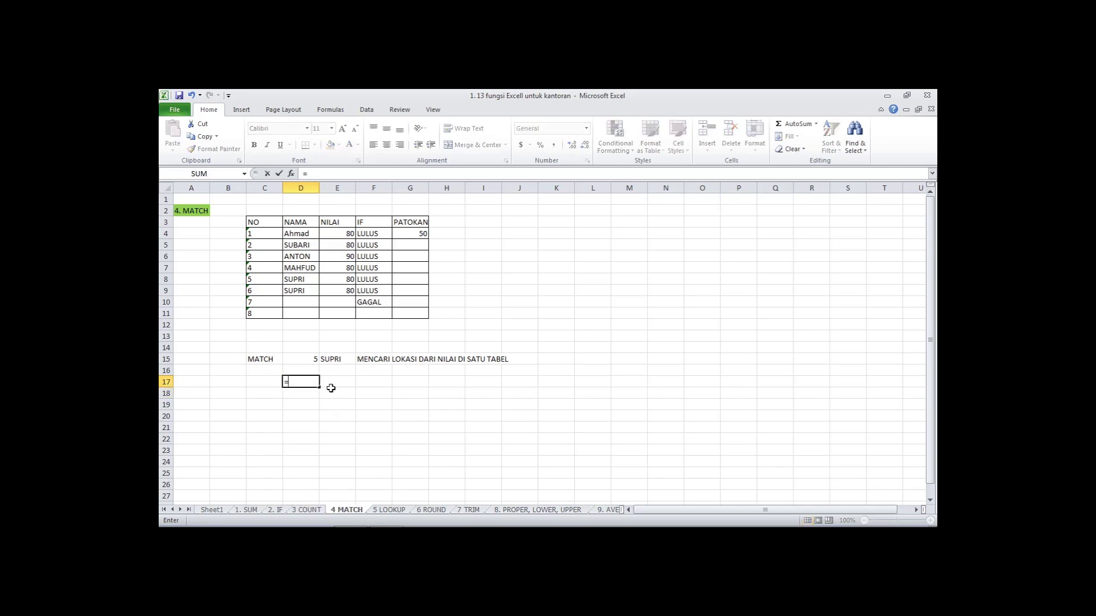
type("MATCH")
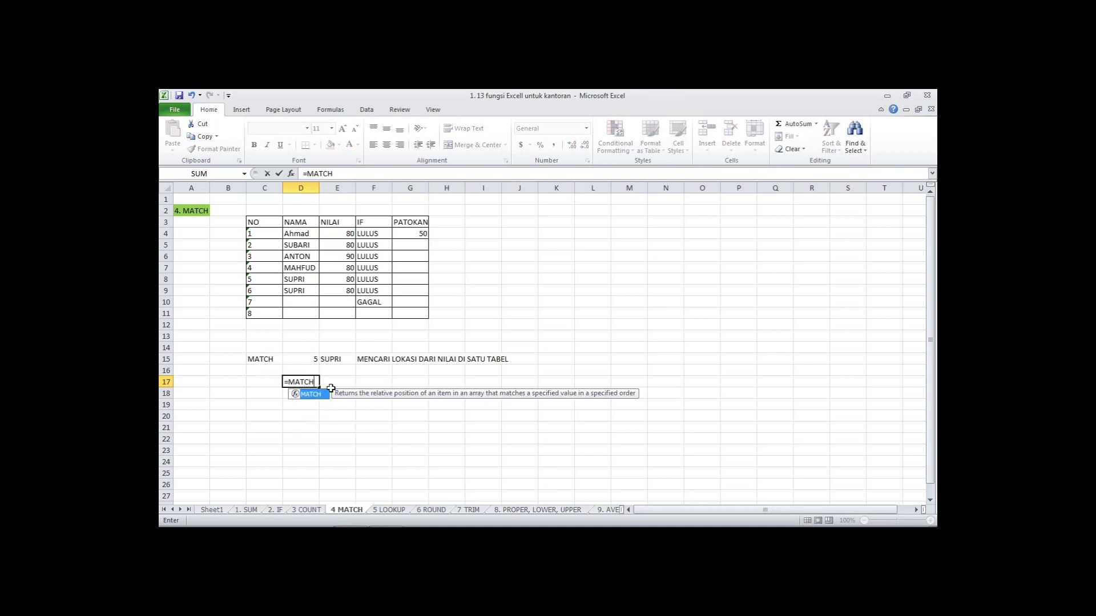
type("(")
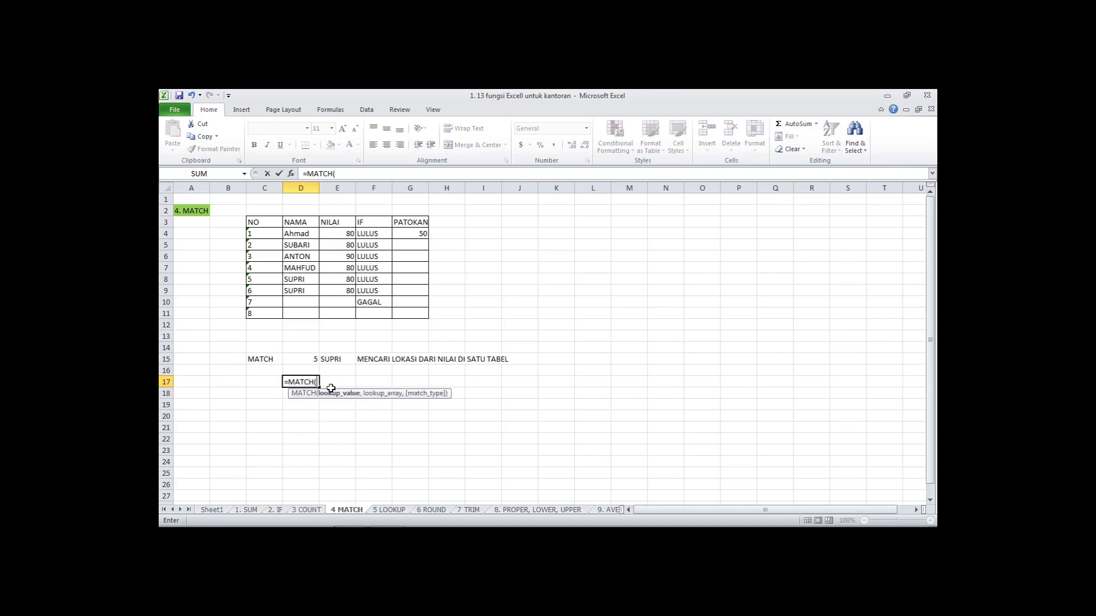
left_click(256, 382)
type(",")
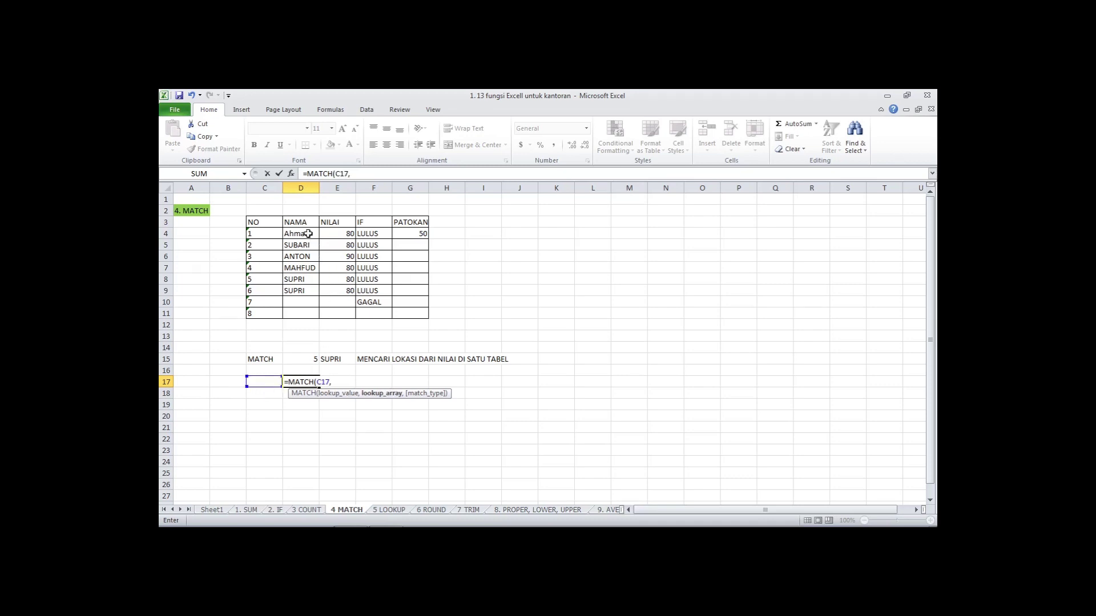
left_click_drag(308, 233, 313, 291)
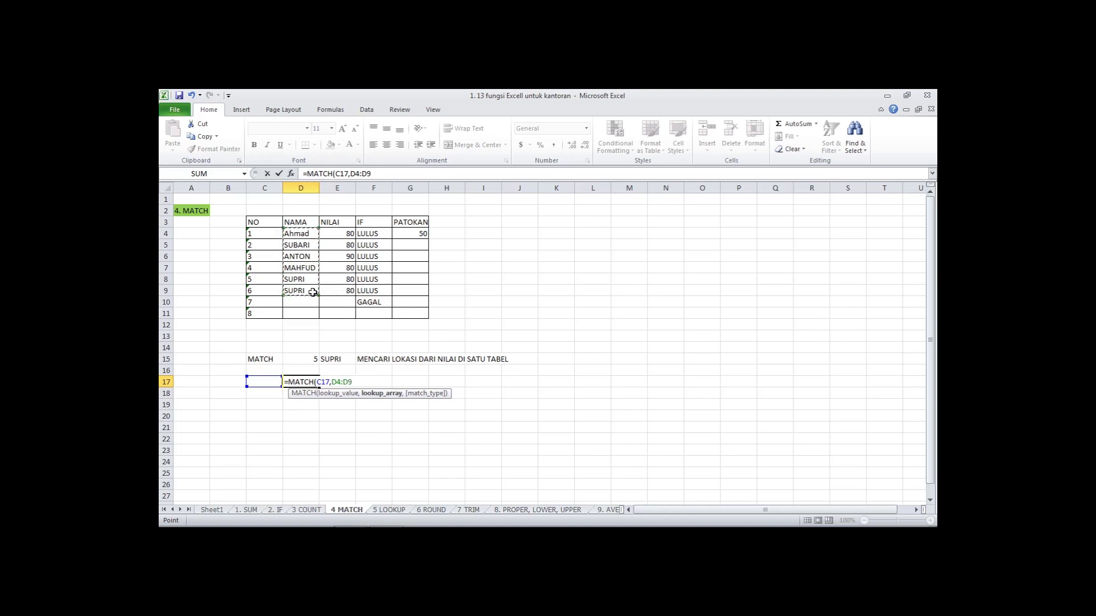
type(",0")
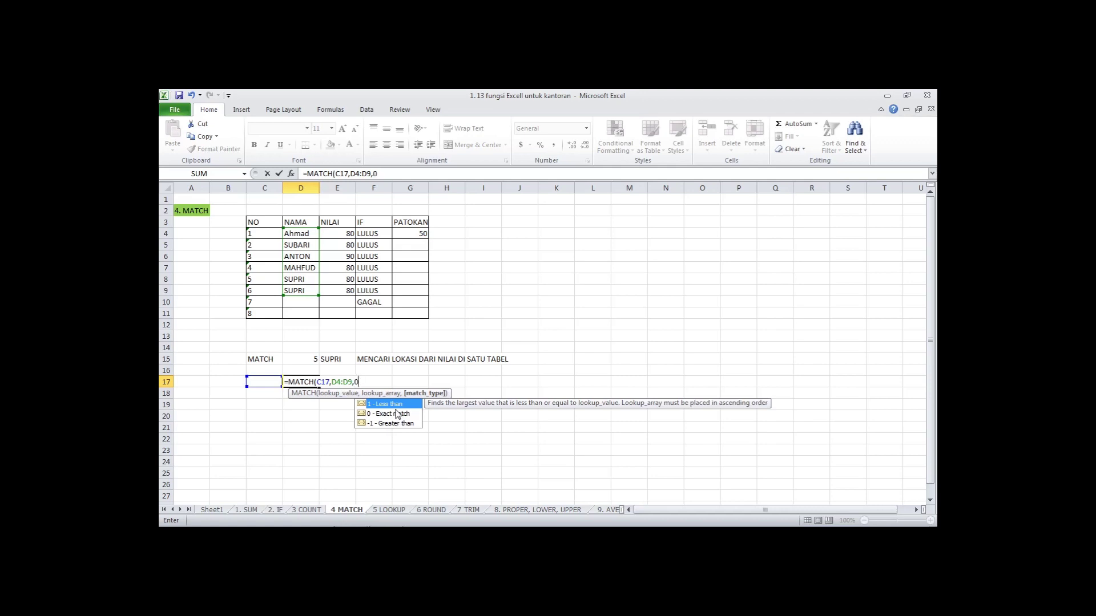
key("Return")
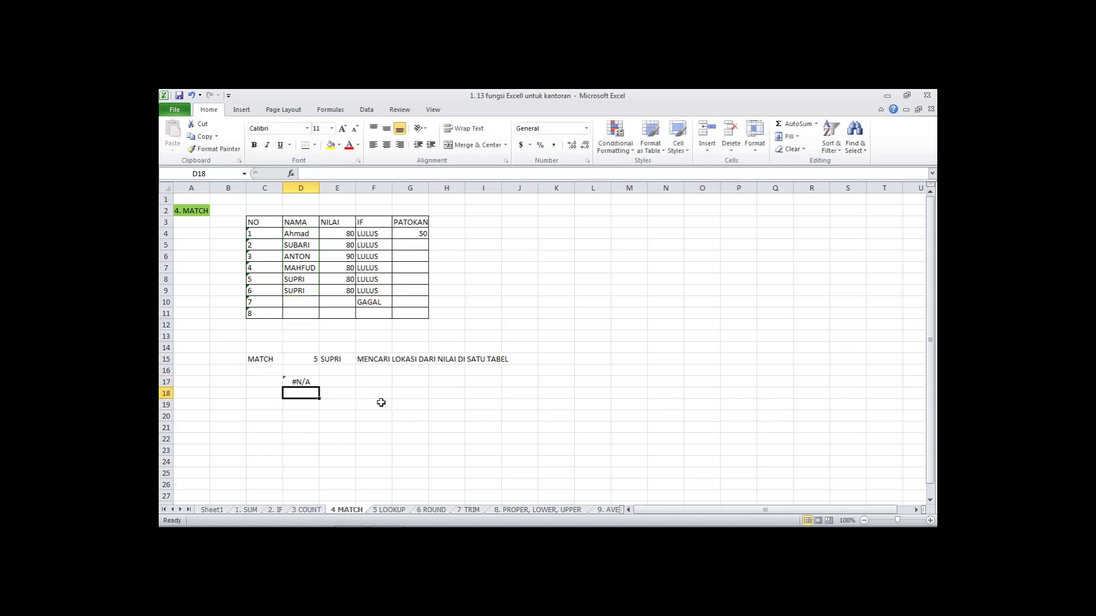
Step: Enter the name from D6 in C17 as the lookup value for the MATCH formula in D17
left_click(307, 380)
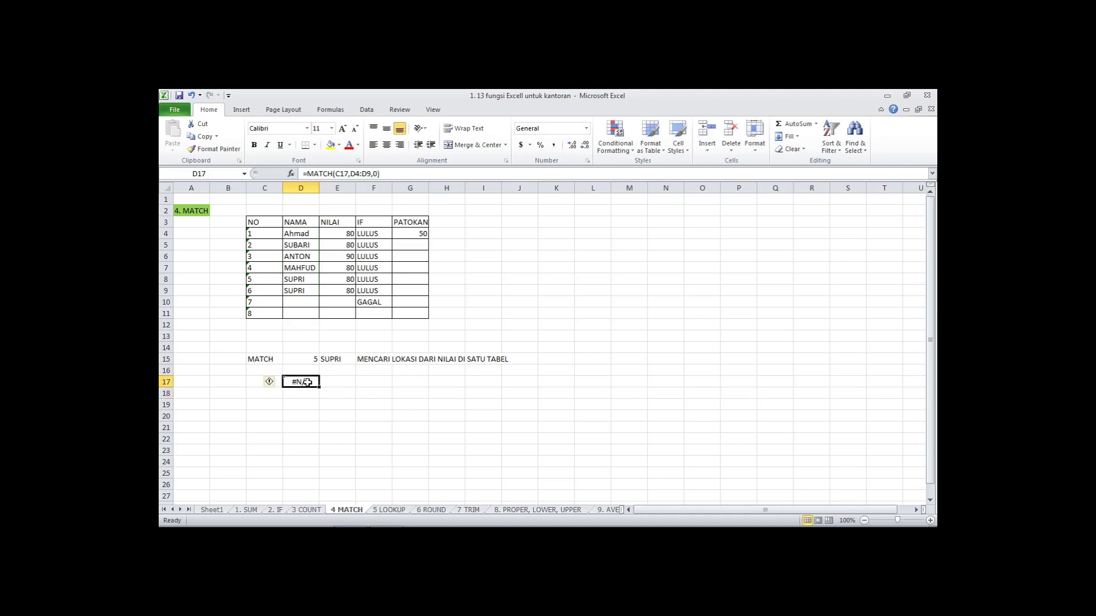
left_click(252, 382)
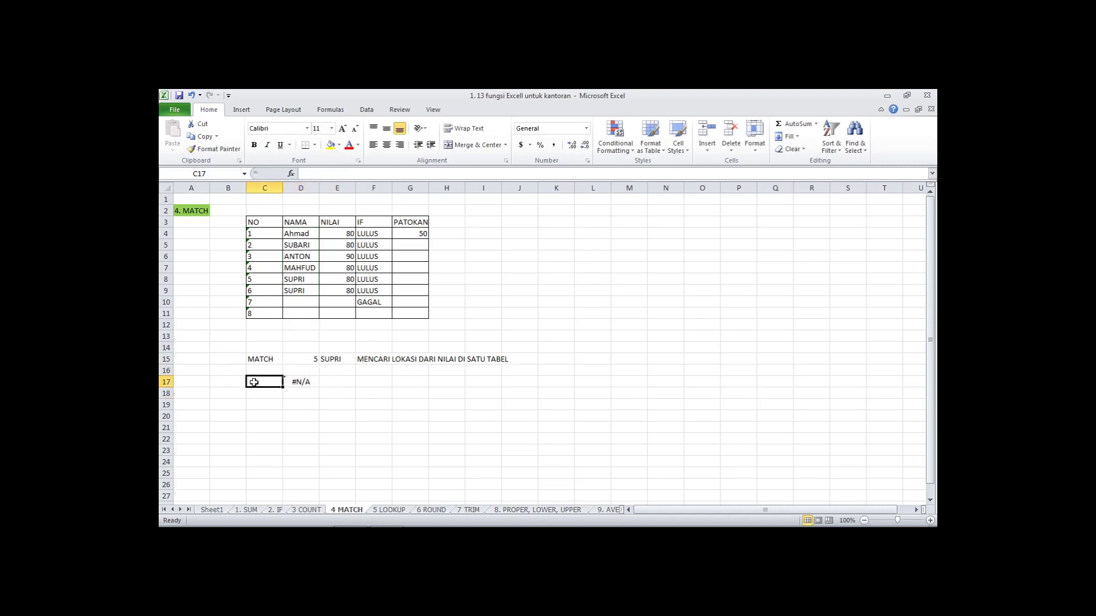
double_click(296, 382)
key("Escape")
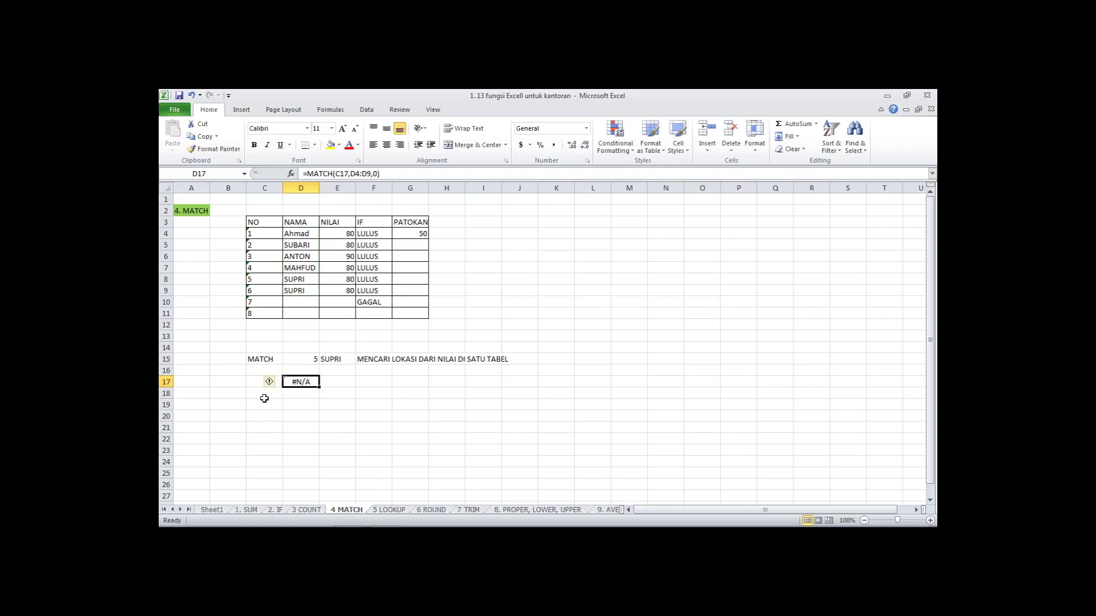
left_click(258, 382)
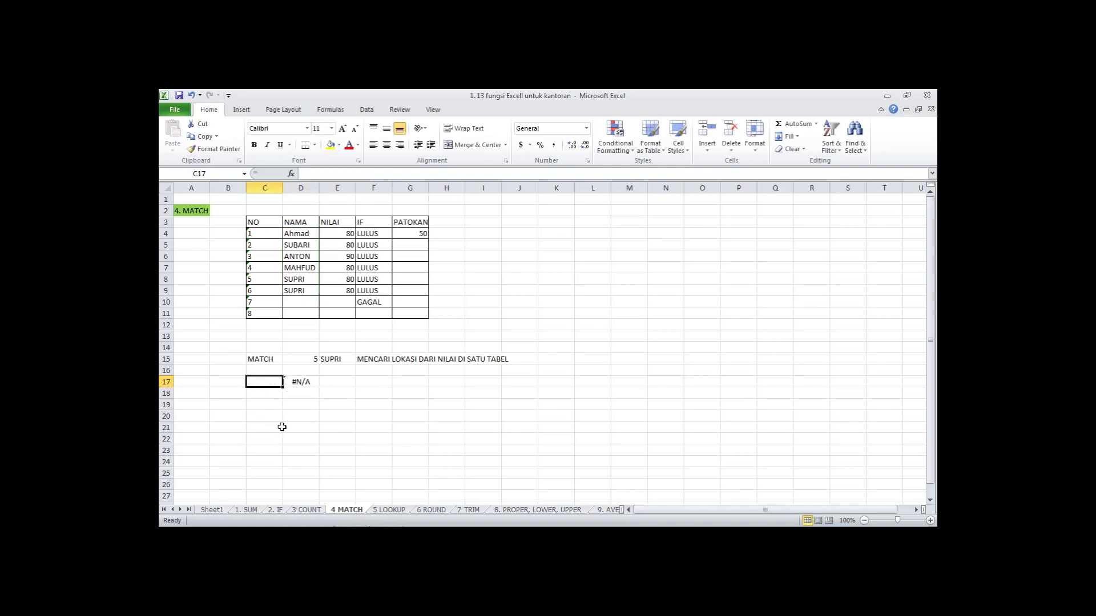
type("ANTON")
key("Return")
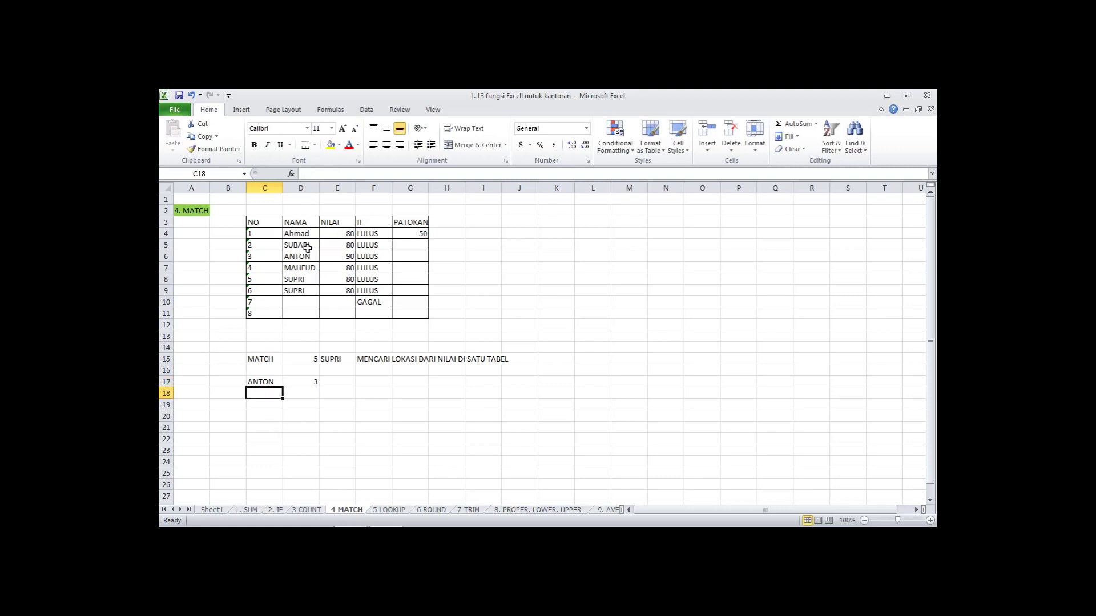
Step: Check the MATCH result in D17 by counting down the NAMA column from D4 to D6
left_click(306, 382)
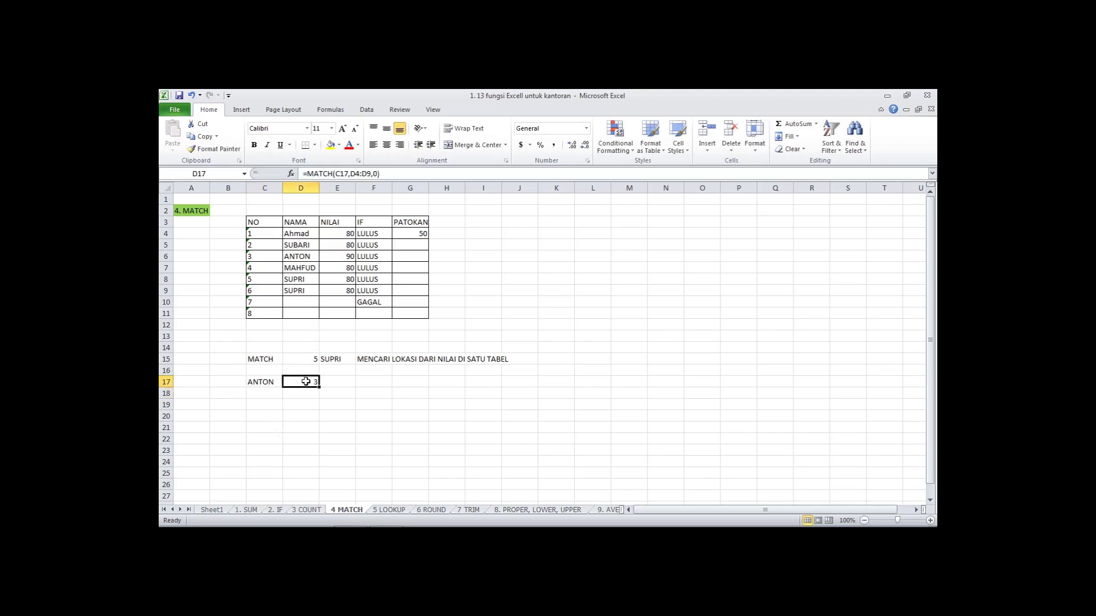
left_click(313, 233)
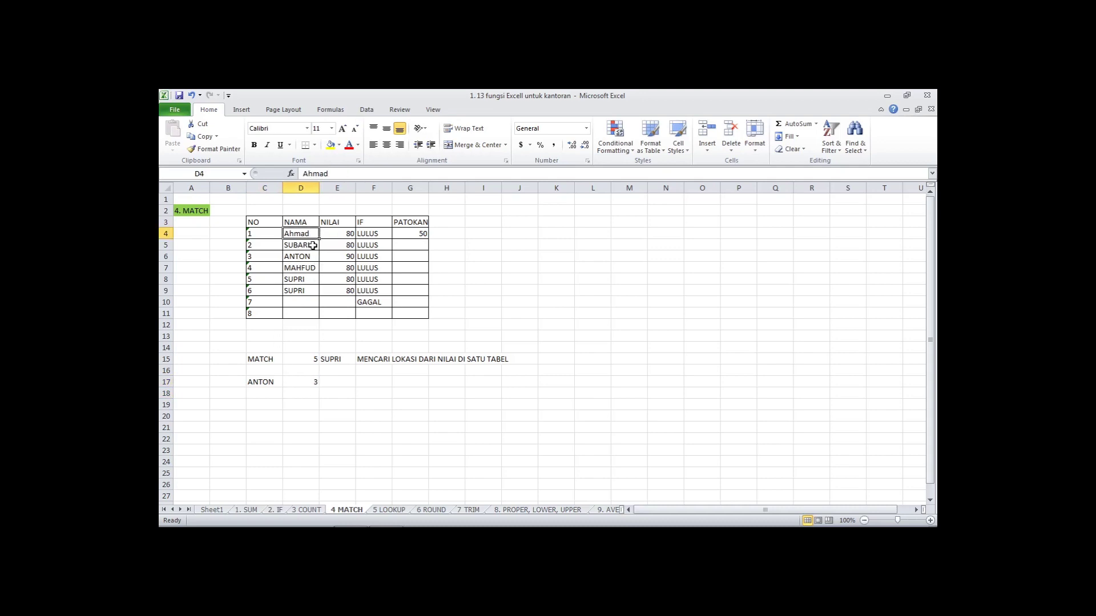
left_click(315, 245)
left_click(314, 258)
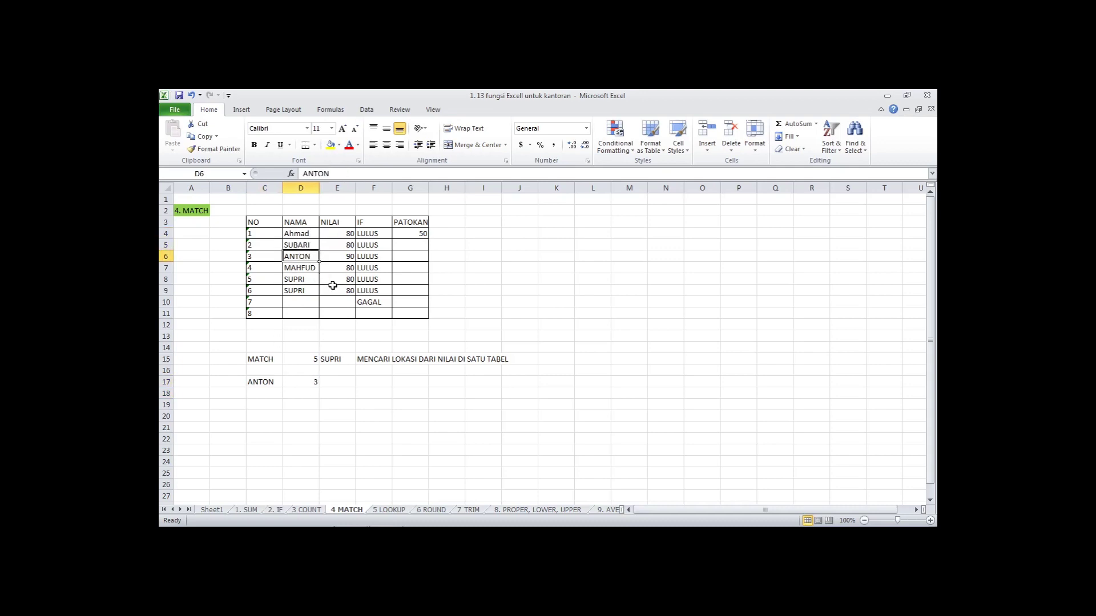
Step: Append a space and the letter S to the name in D6, and check the MATCH result in D17
left_click(343, 174)
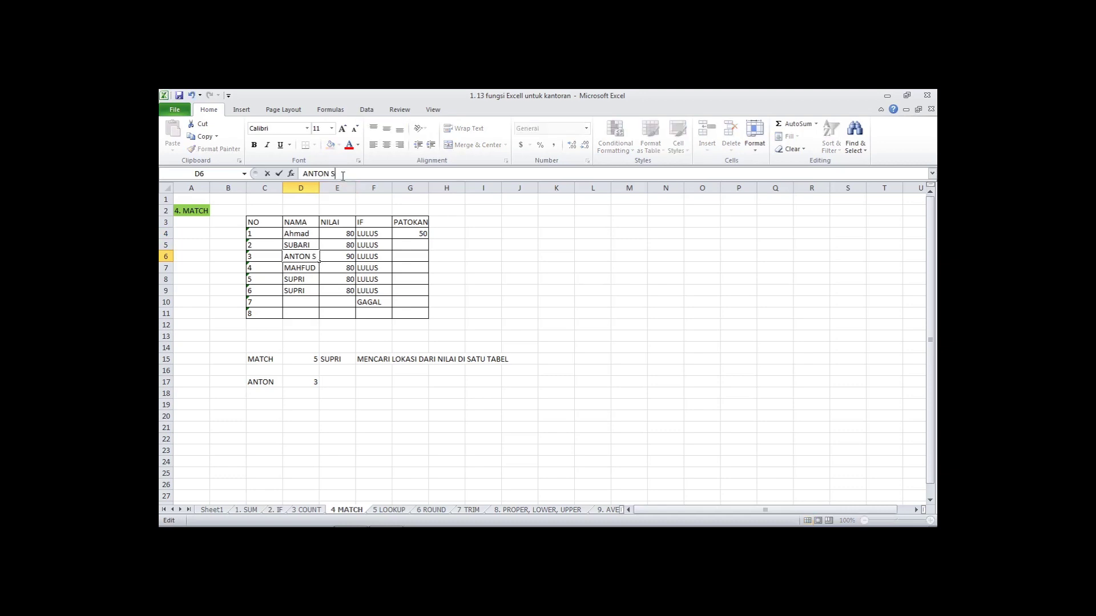
key("Return")
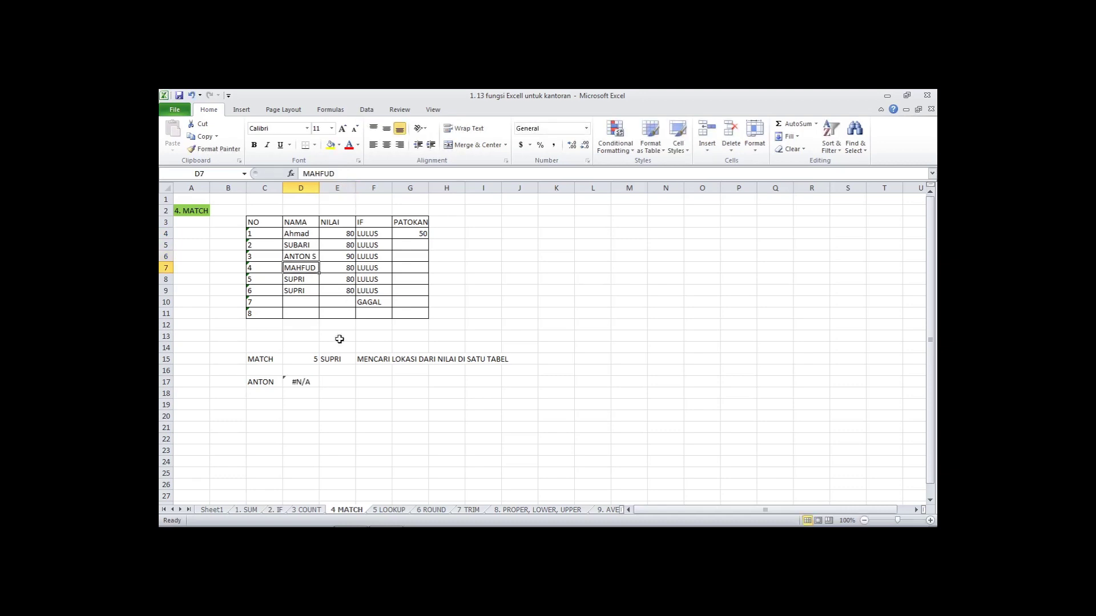
left_click(309, 382)
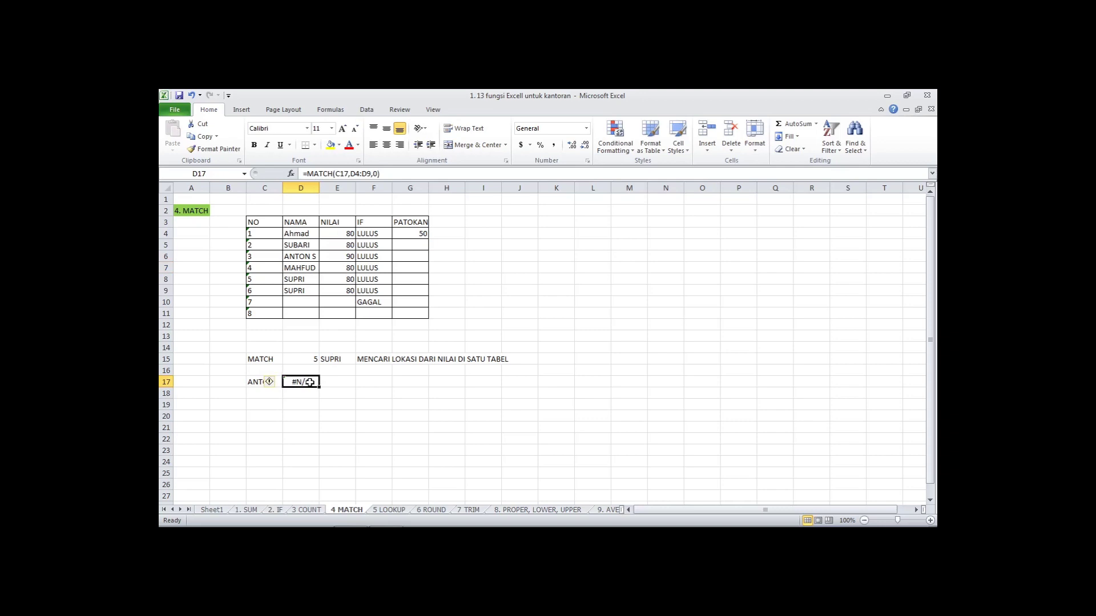
Step: Change the match type of the MATCH formula in D17 to 1 (Less than), and compare its result with the name in D6
left_click(374, 173)
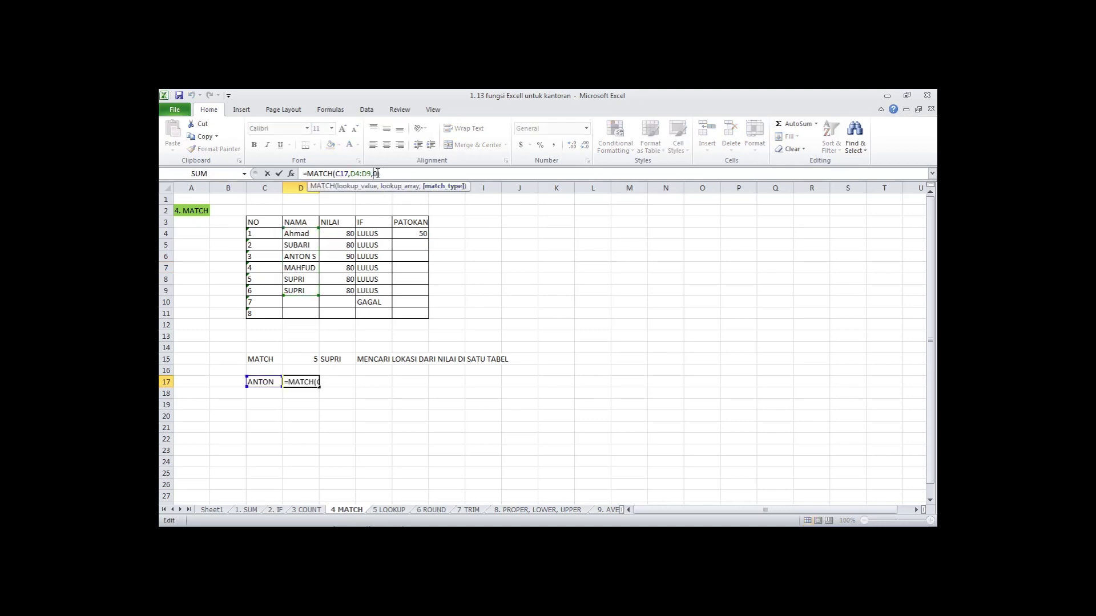
key("BackSpace")
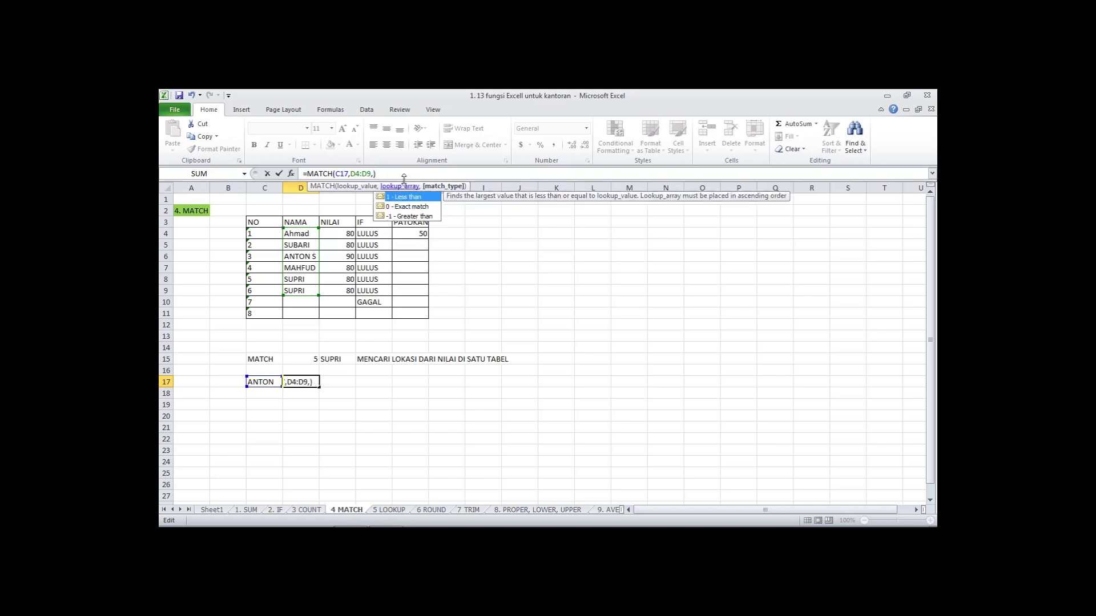
double_click(411, 198)
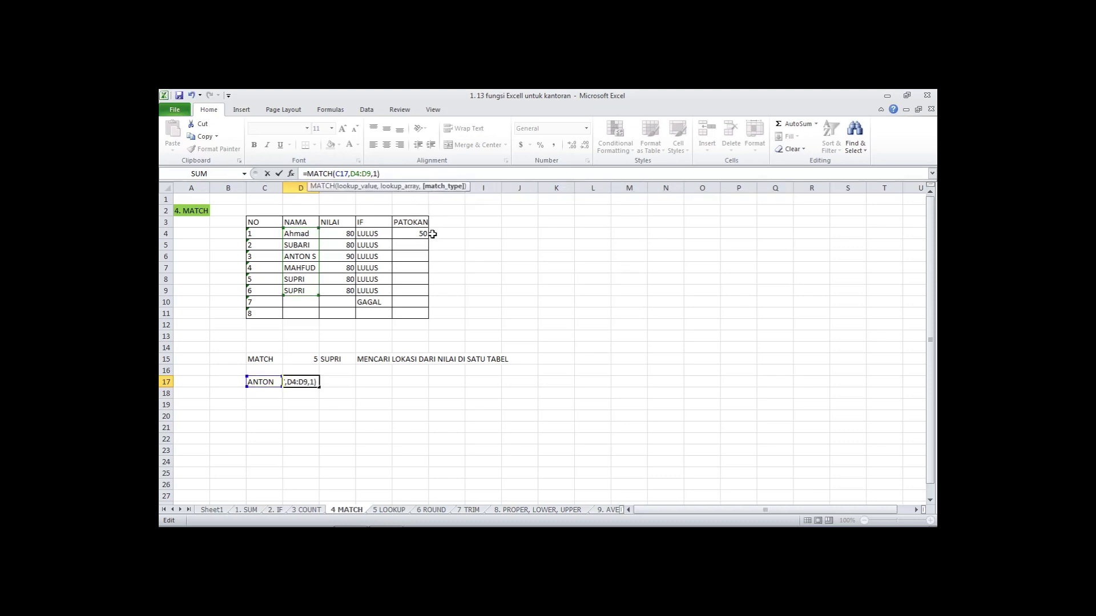
key("Return")
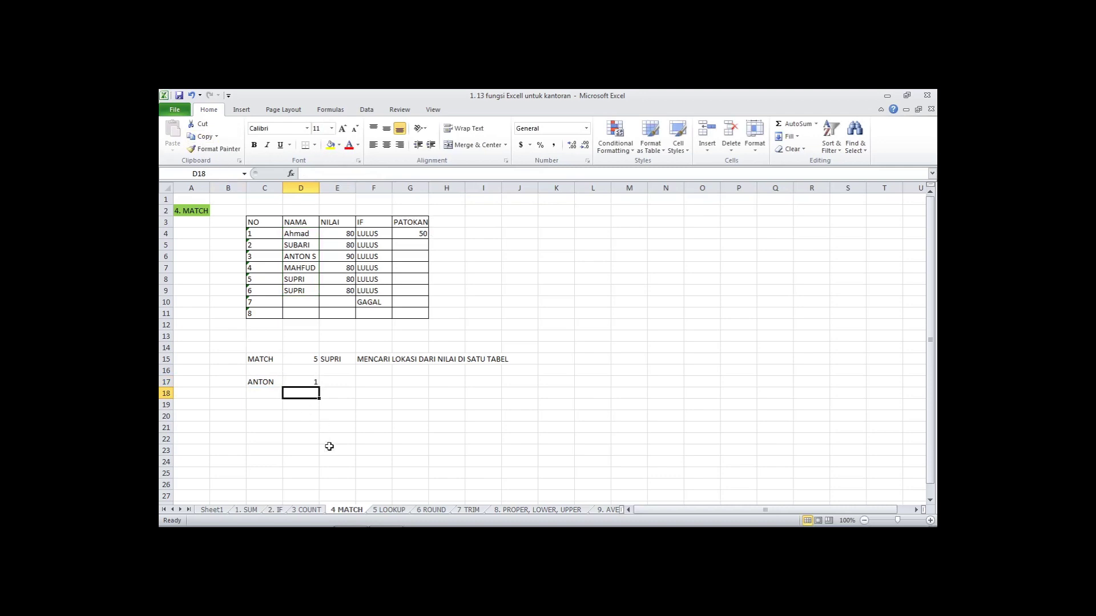
left_click(310, 257)
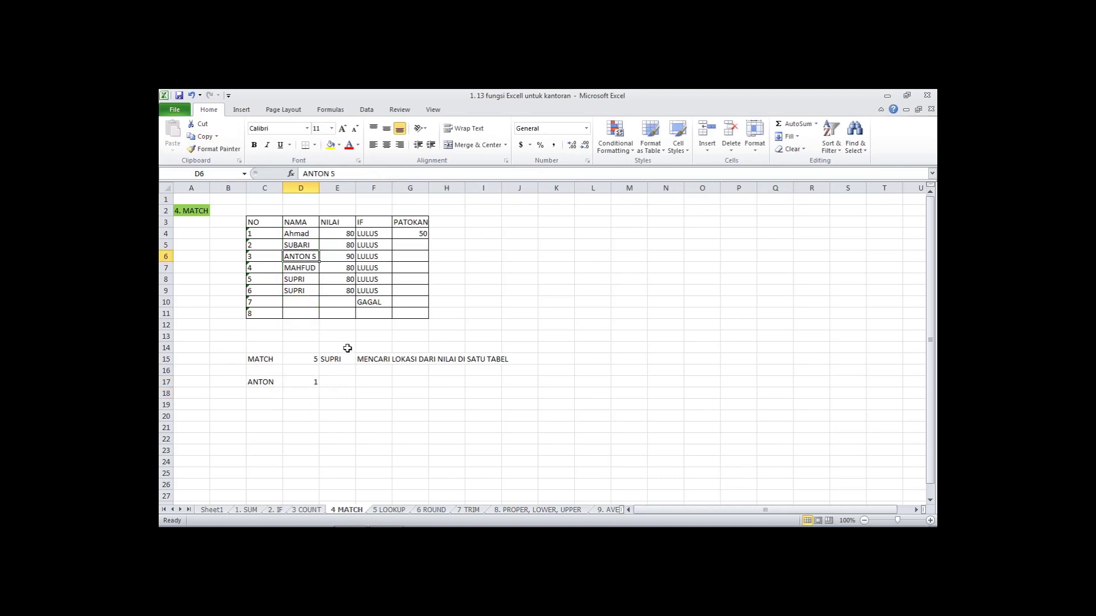
left_click(315, 382)
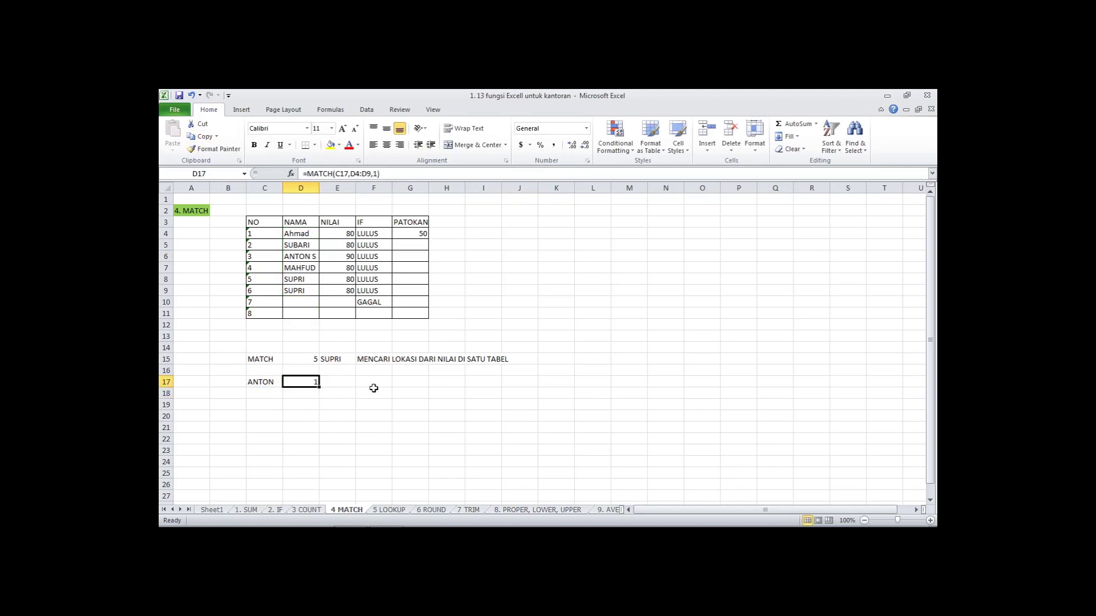
left_click(310, 256)
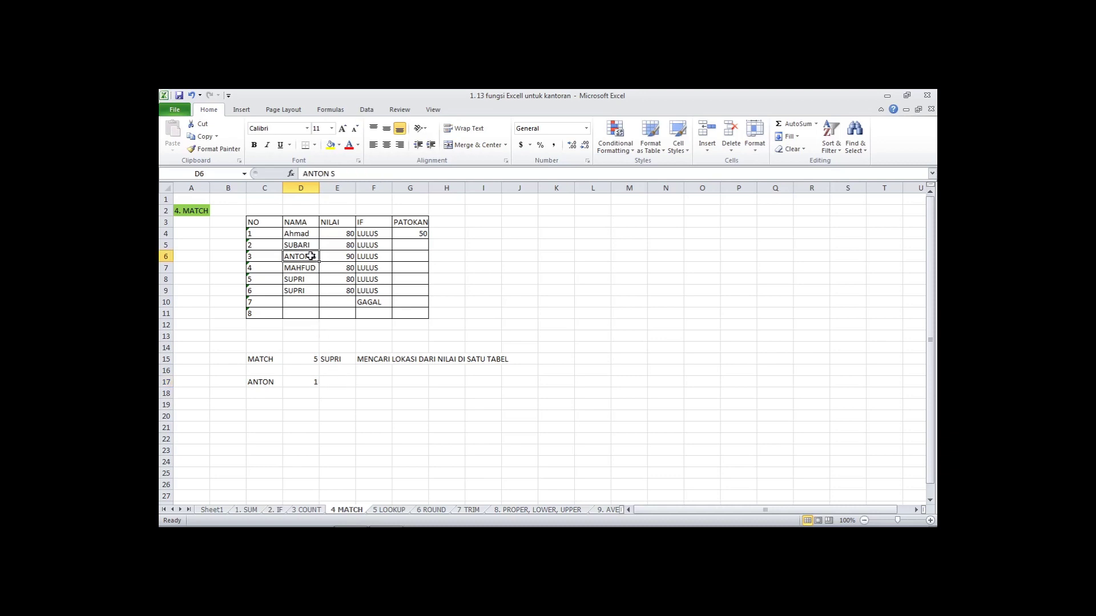
double_click(310, 257)
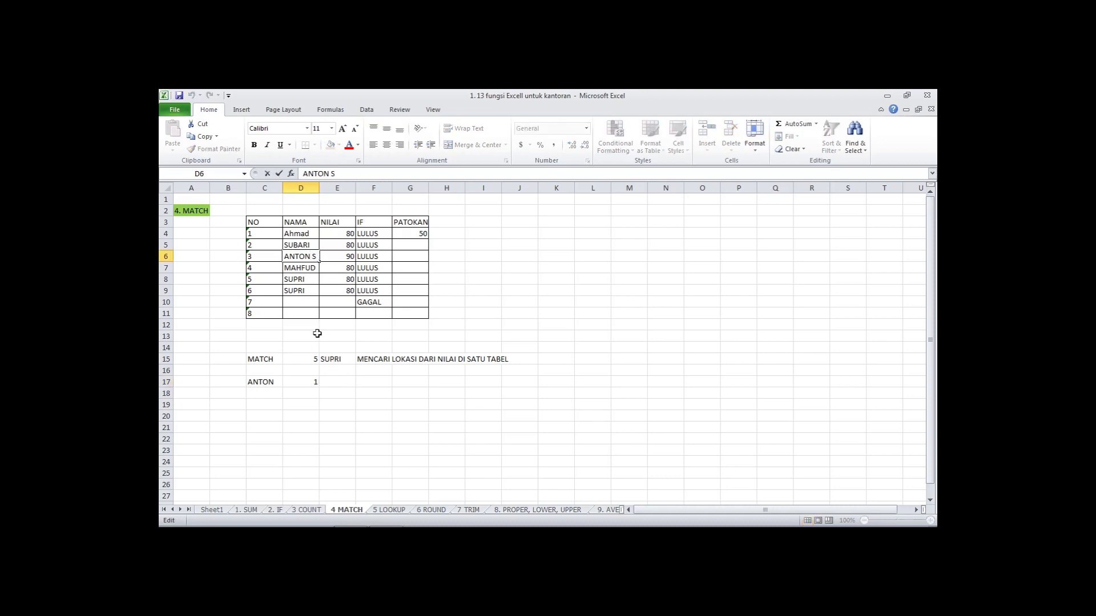
Step: Change the match type of the MATCH formula in D17 to -1 (Greater than), and check its result
double_click(307, 380)
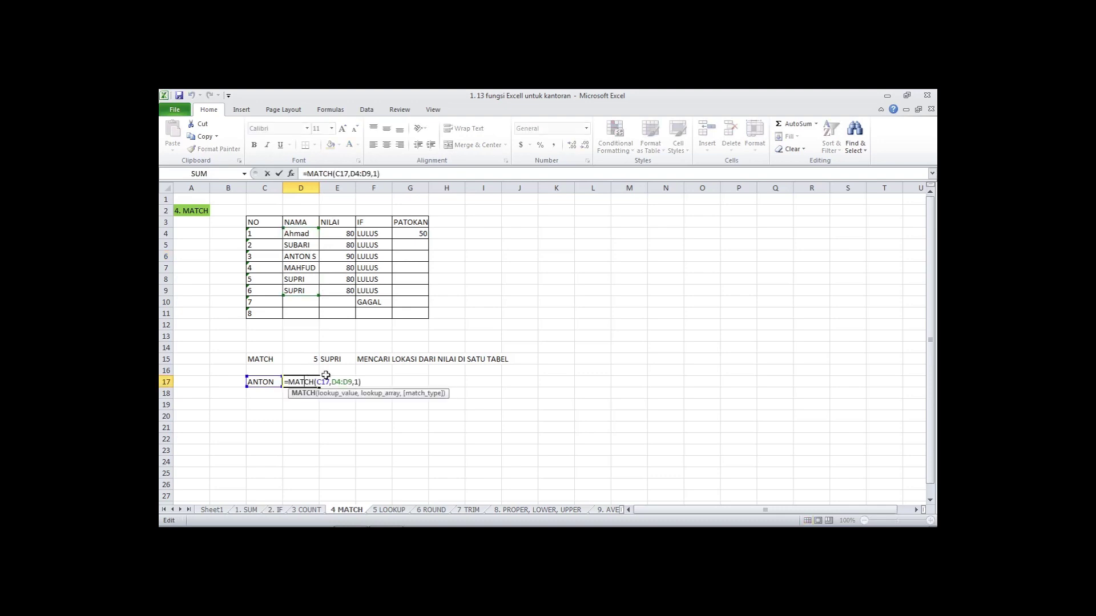
left_click(378, 174)
key("BackSpace")
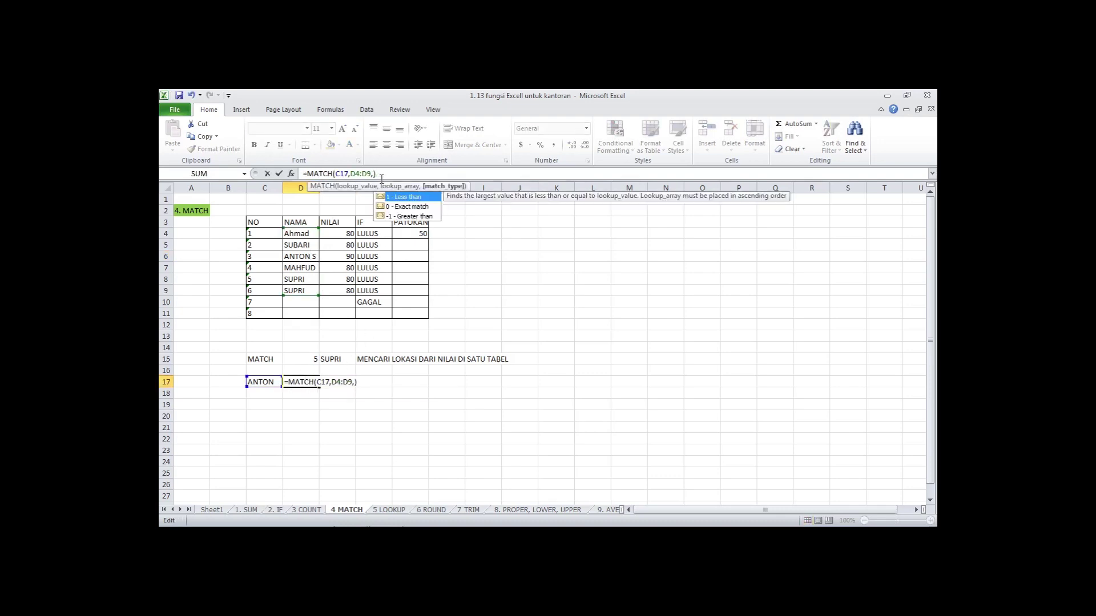
double_click(432, 217)
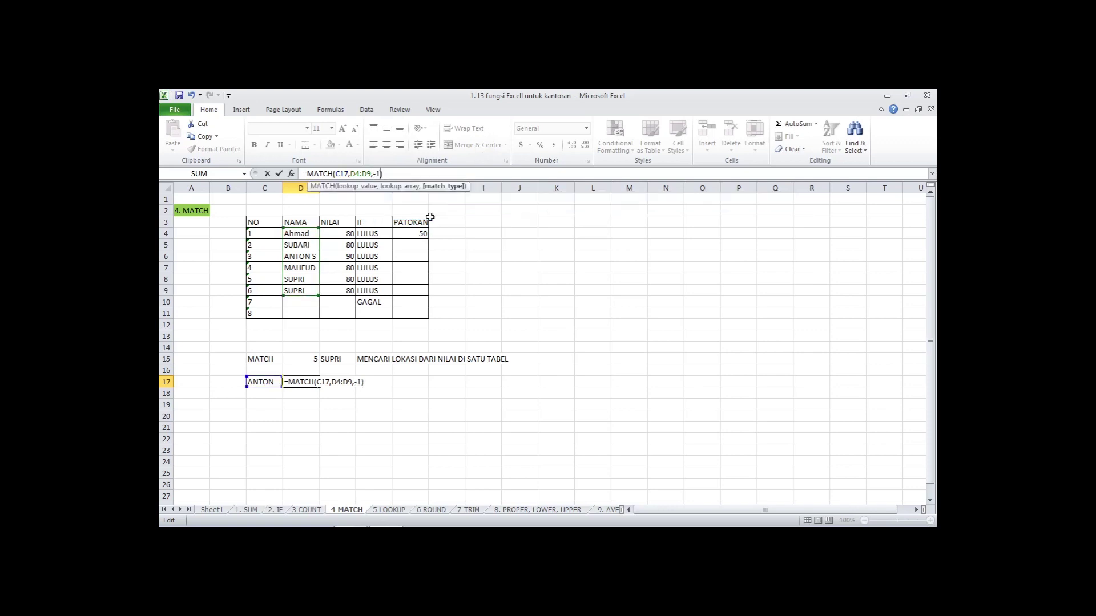
key("Return")
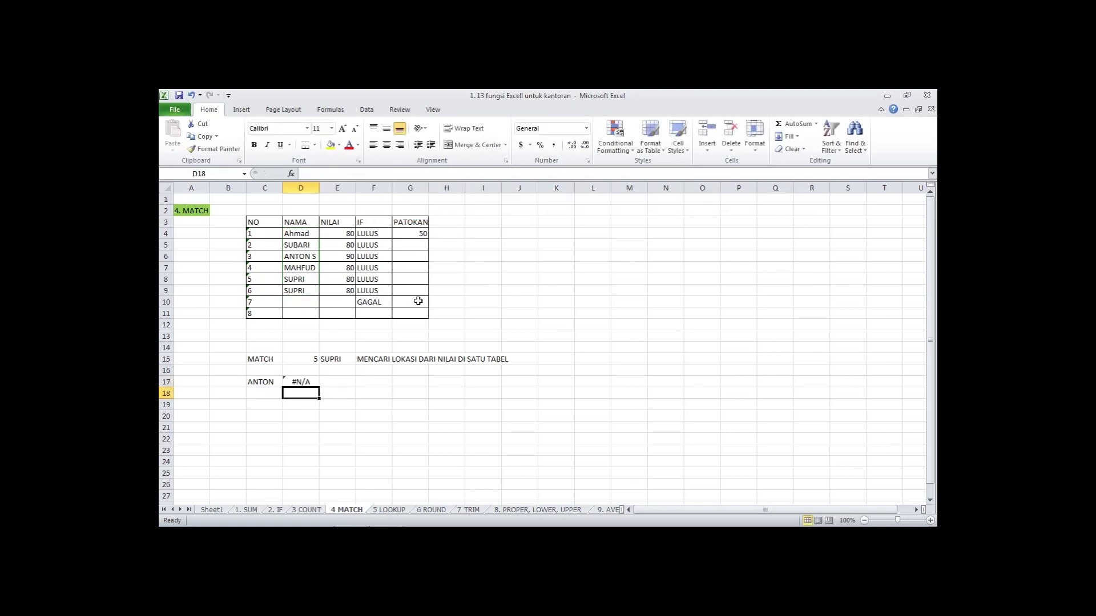
left_click(311, 383)
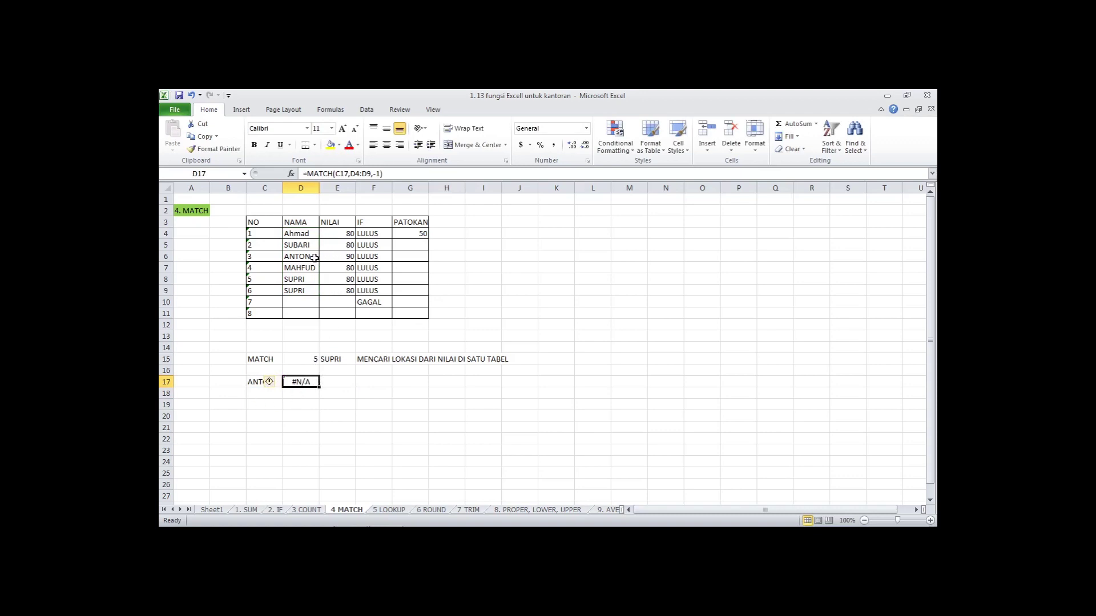
left_click(365, 416)
left_click(301, 384)
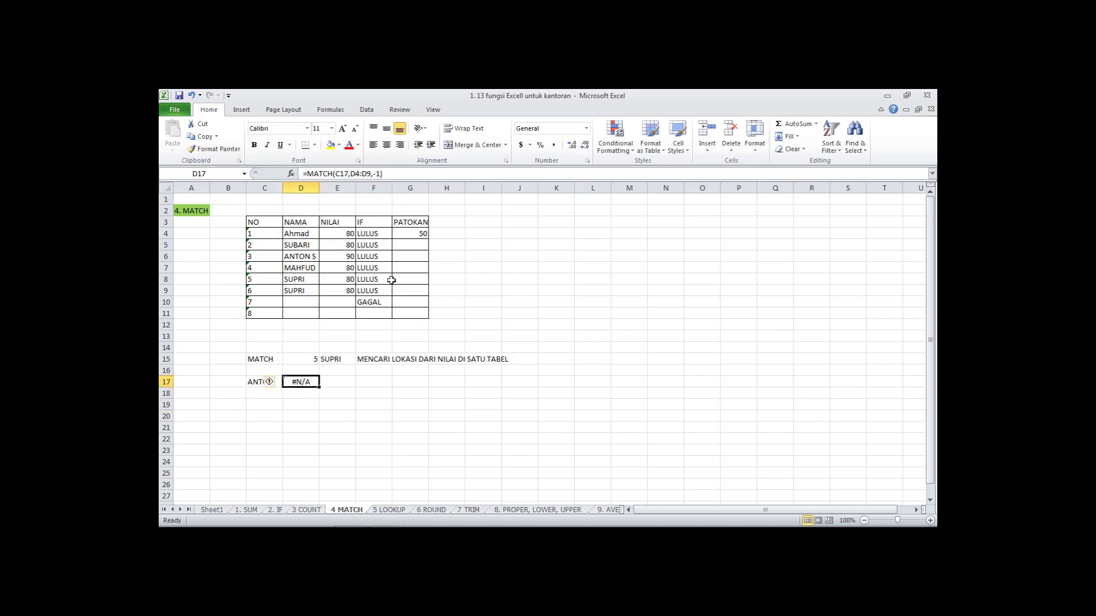
Step: Remove the match type value from the MATCH formula in D17, leaving that argument empty, and check the result
left_click(380, 174)
key("BackSpace")
key("BackSpace")
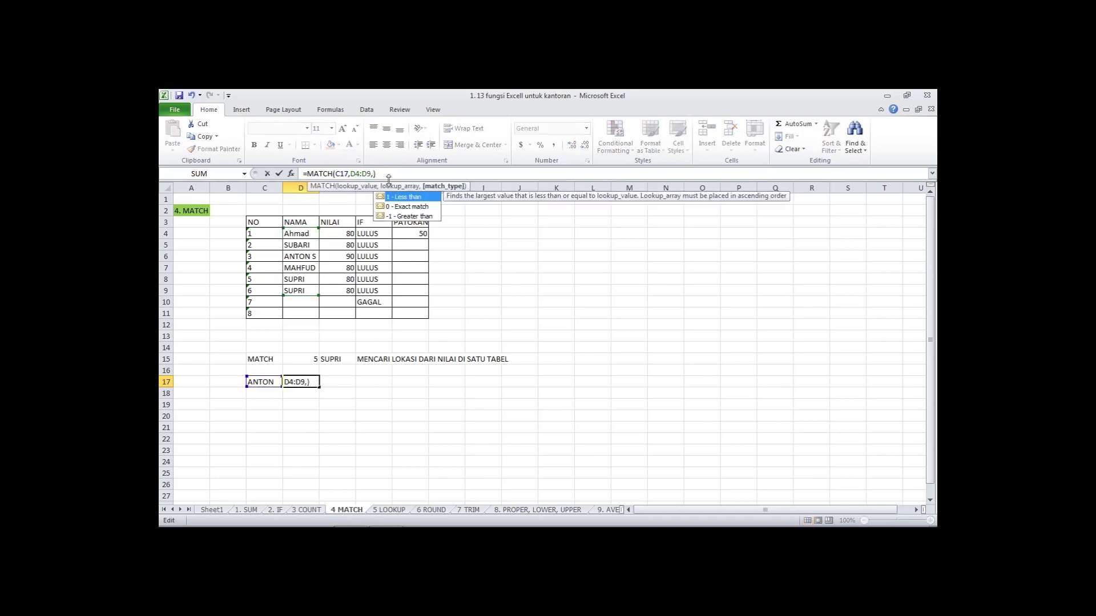
key("Return")
left_click(298, 379)
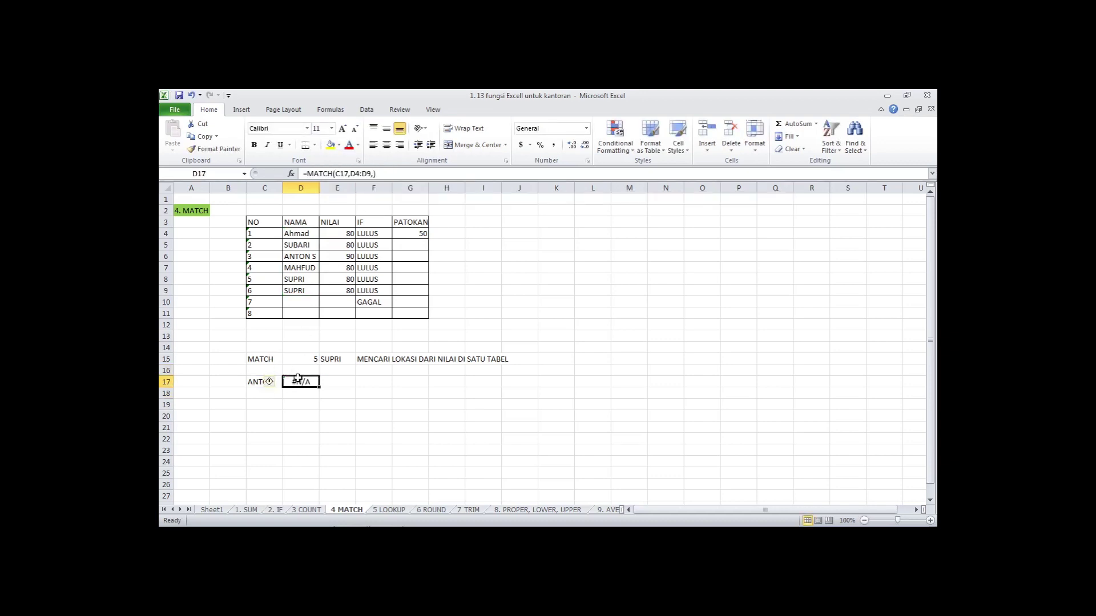
Step: Remove the trailing space and letter S from the name in D6, and check the MATCH result in D17
left_click(314, 254)
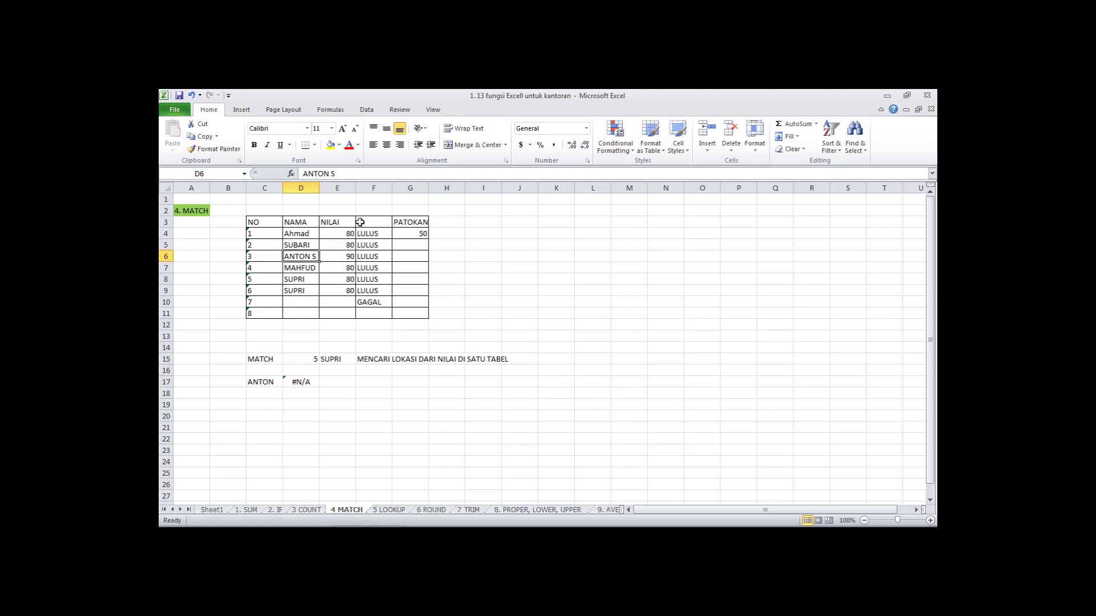
left_click(353, 174)
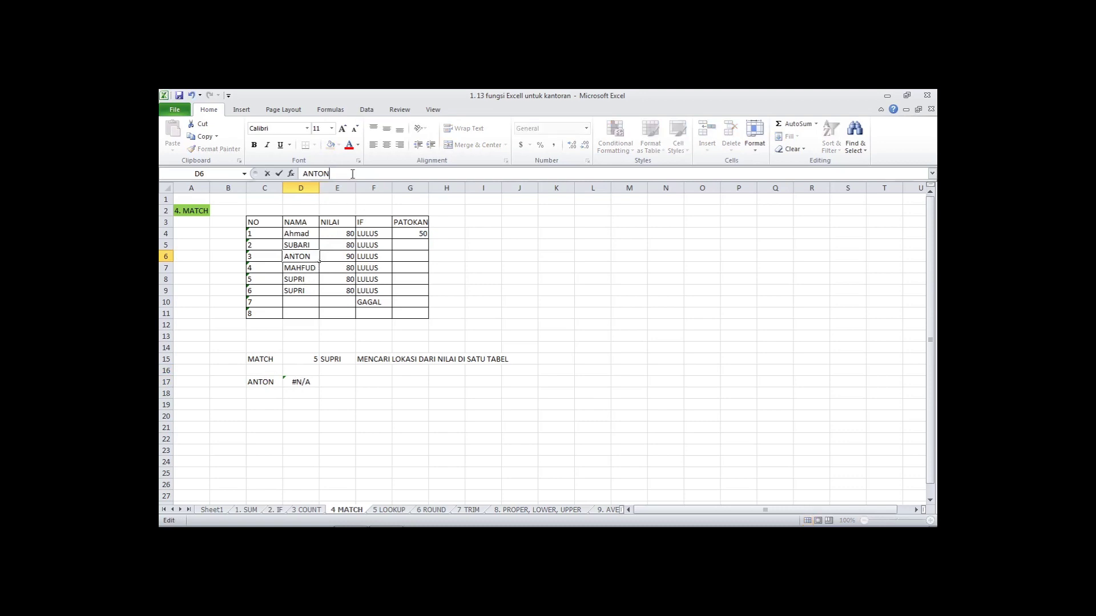
key("Return")
left_click(365, 393)
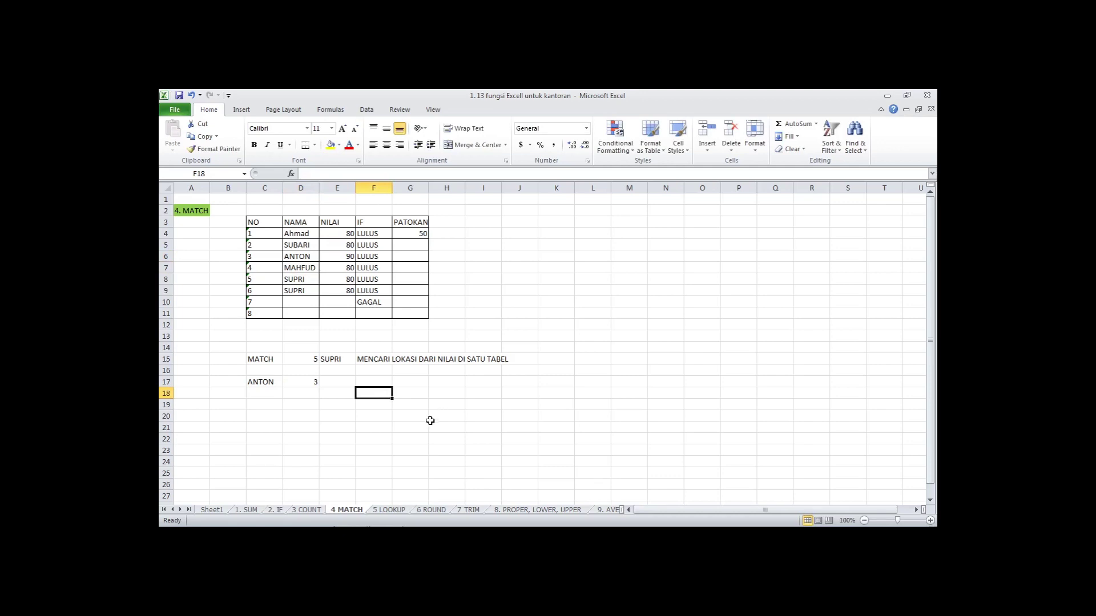
Step: Open the 5 LOOKUP sheet and examine the columns of the VLOOKUP table from NAMA to PATOKAN
left_click(402, 510)
left_click_drag(930, 368, 922, 261)
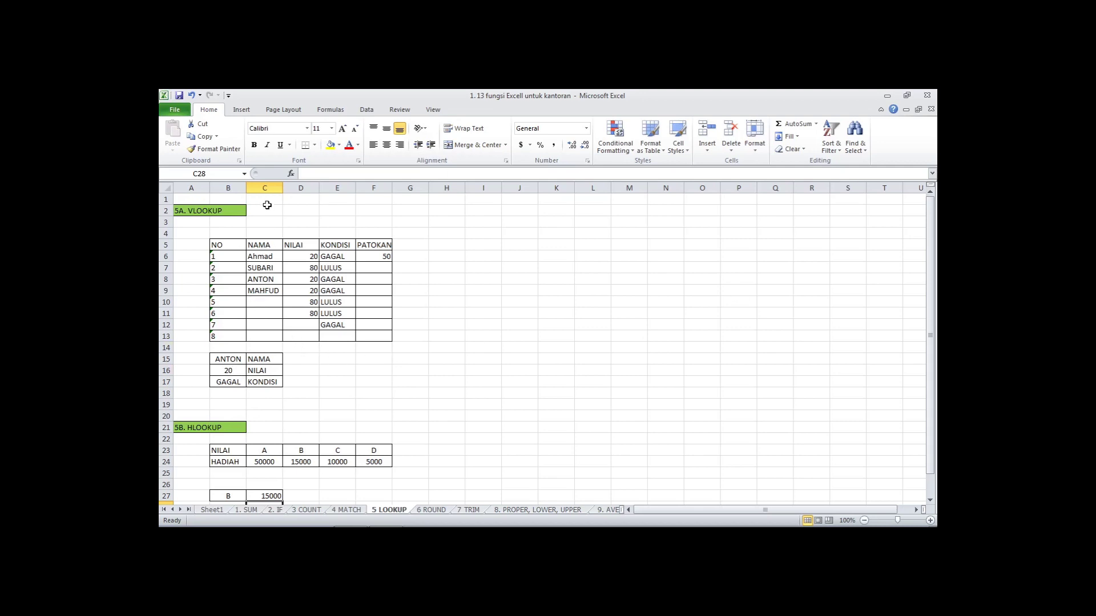
left_click_drag(264, 210, 265, 359)
left_click_drag(320, 220, 298, 362)
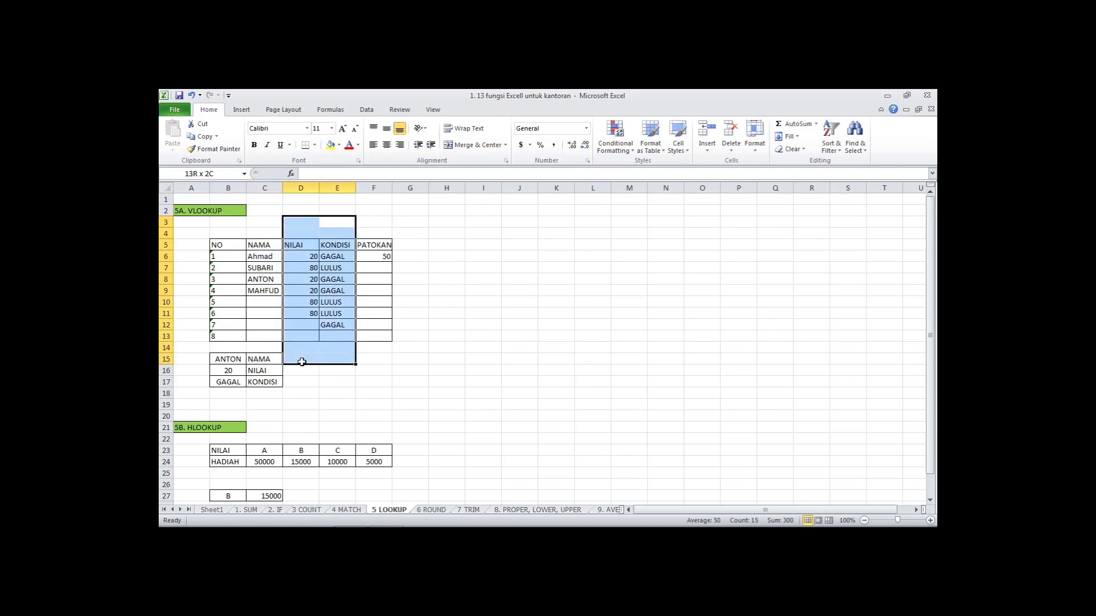
left_click_drag(367, 223, 343, 379)
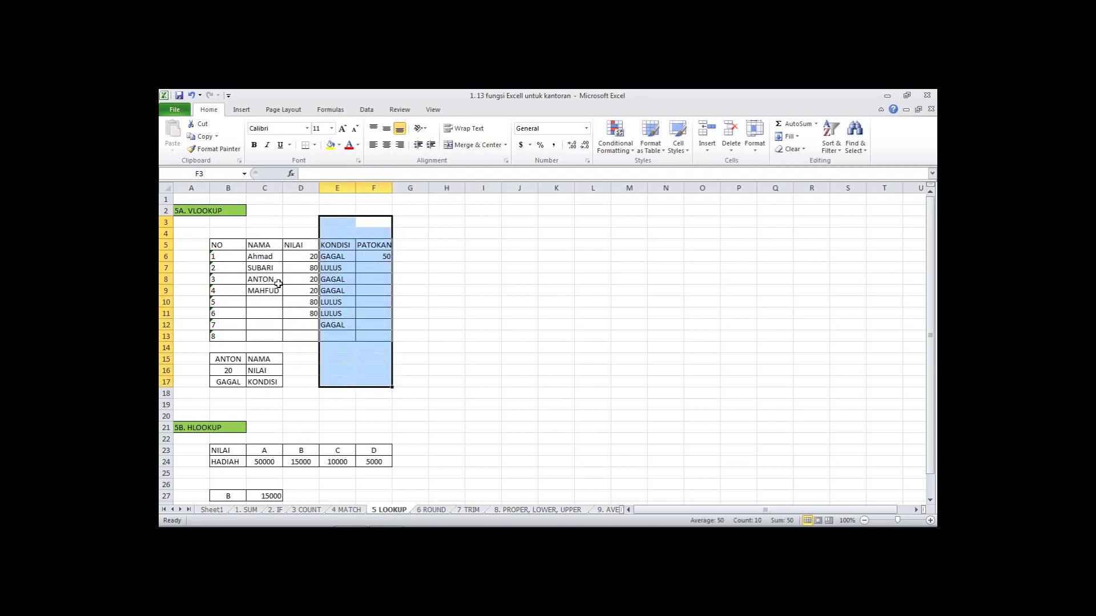
left_click(303, 393)
left_click_drag(254, 249, 373, 339)
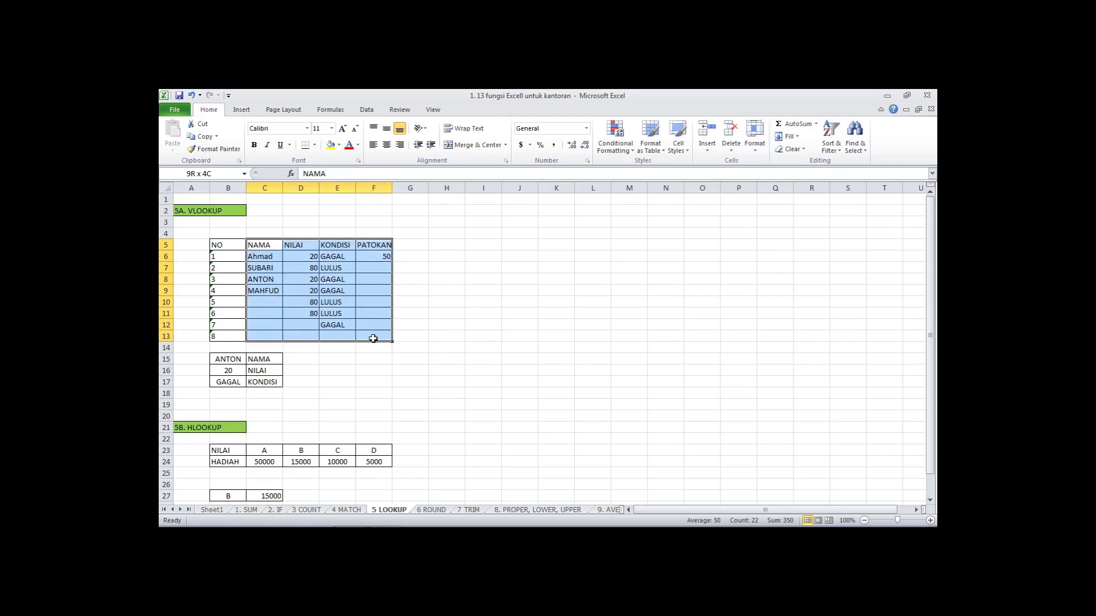
left_click_drag(373, 338, 373, 339)
Step: Examine the first row's NAMA, NILAI and PATOKAN cells and the IF formulas down the KONDISI column
left_click(276, 259)
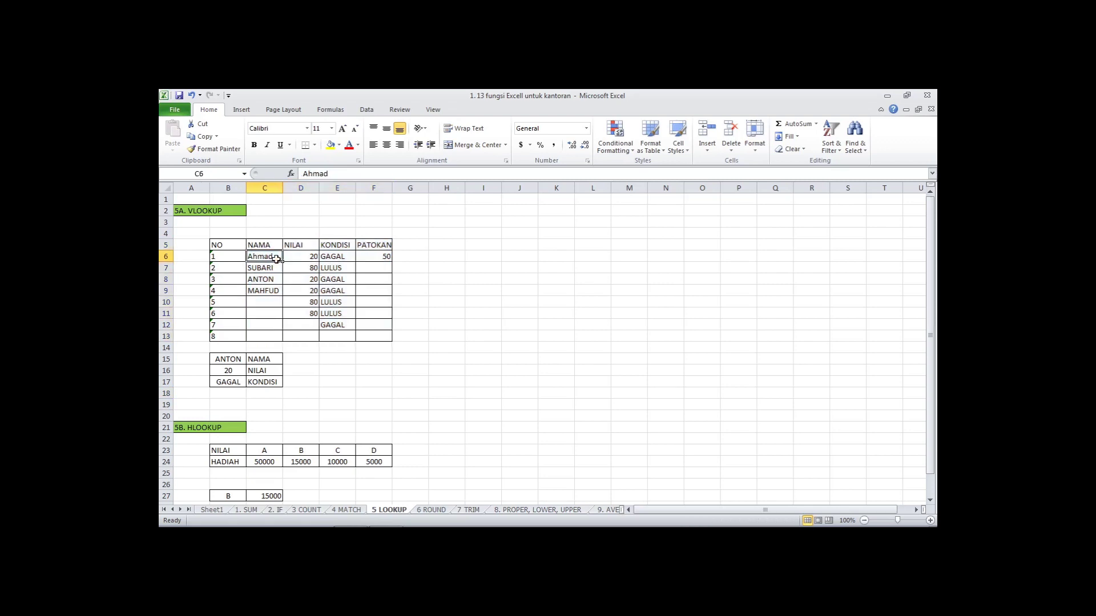
left_click(302, 259)
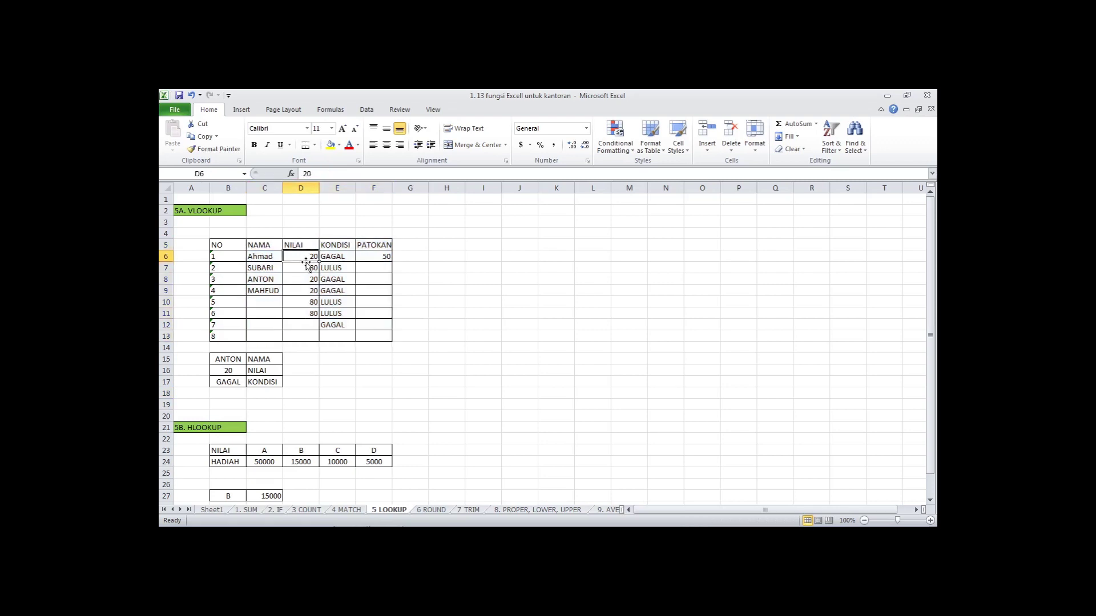
left_click(390, 255)
left_click(345, 254)
left_click(342, 271)
left_click(342, 287)
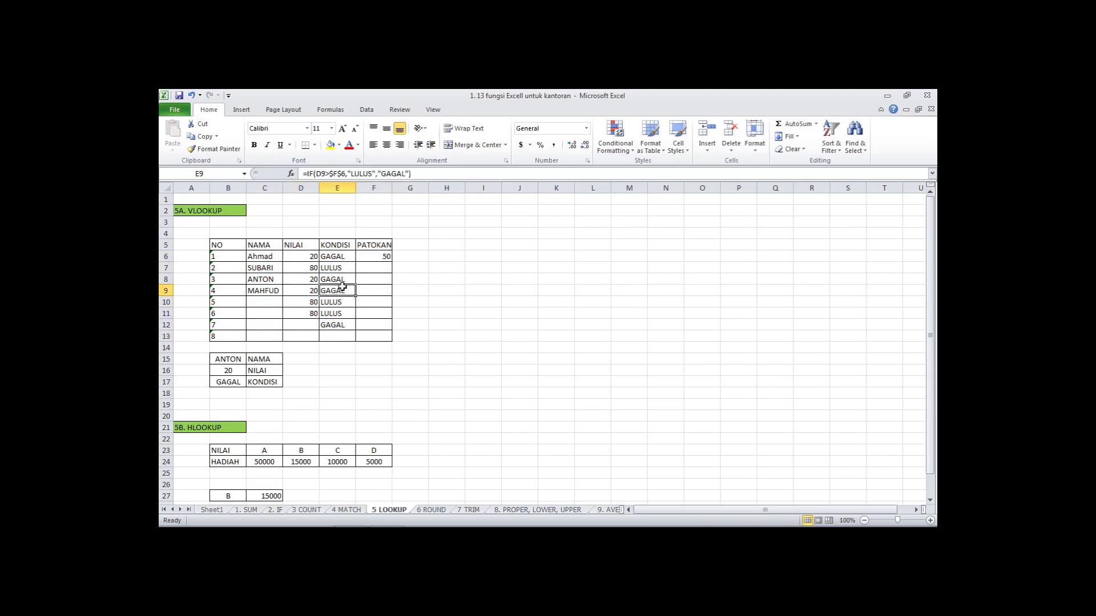
left_click(337, 313)
left_click(336, 336)
left_click(335, 301)
left_click(338, 290)
left_click(340, 270)
left_click(339, 290)
left_click(341, 313)
left_click(342, 292)
left_click(337, 278)
left_click(337, 252)
left_click(337, 279)
Step: Compare the lookup name in B15 with the VLOOKUP formula in B16, and open that formula to inspect its arguments
left_click(232, 373)
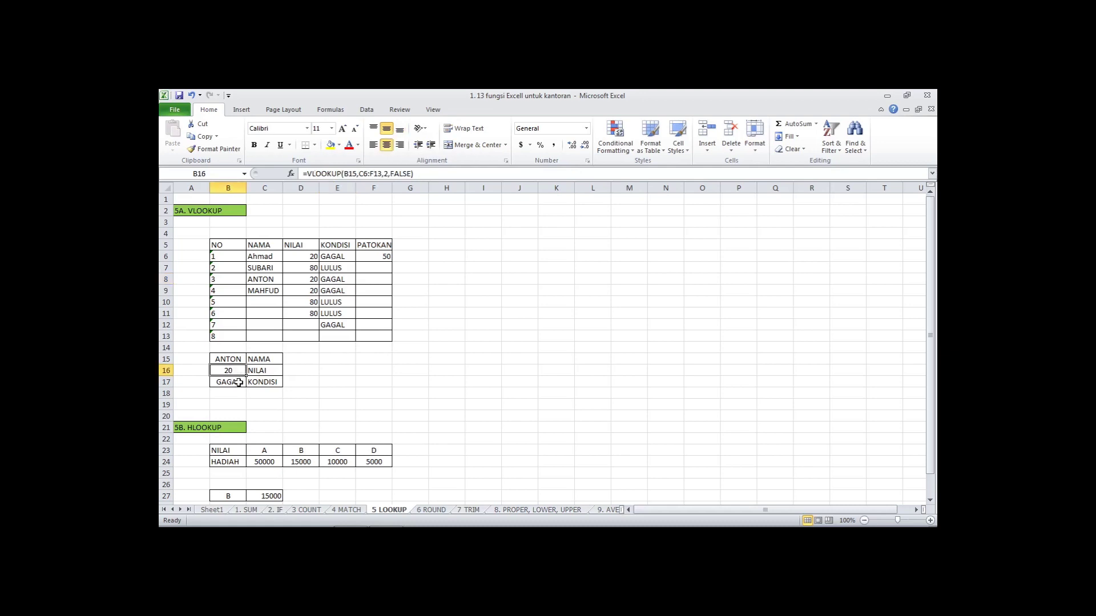
left_click(237, 359)
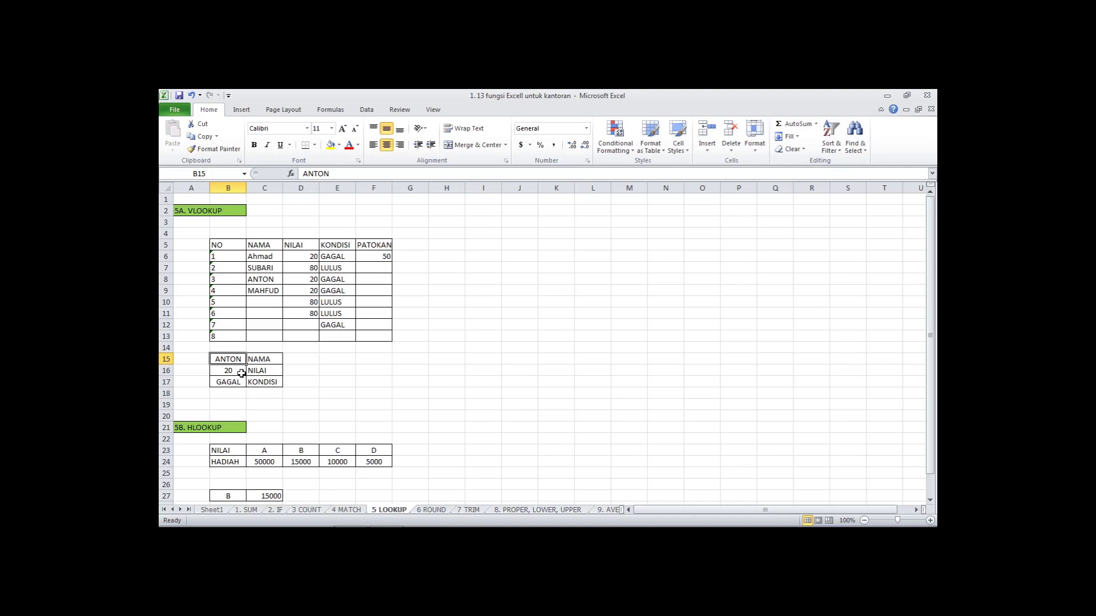
left_click(241, 374)
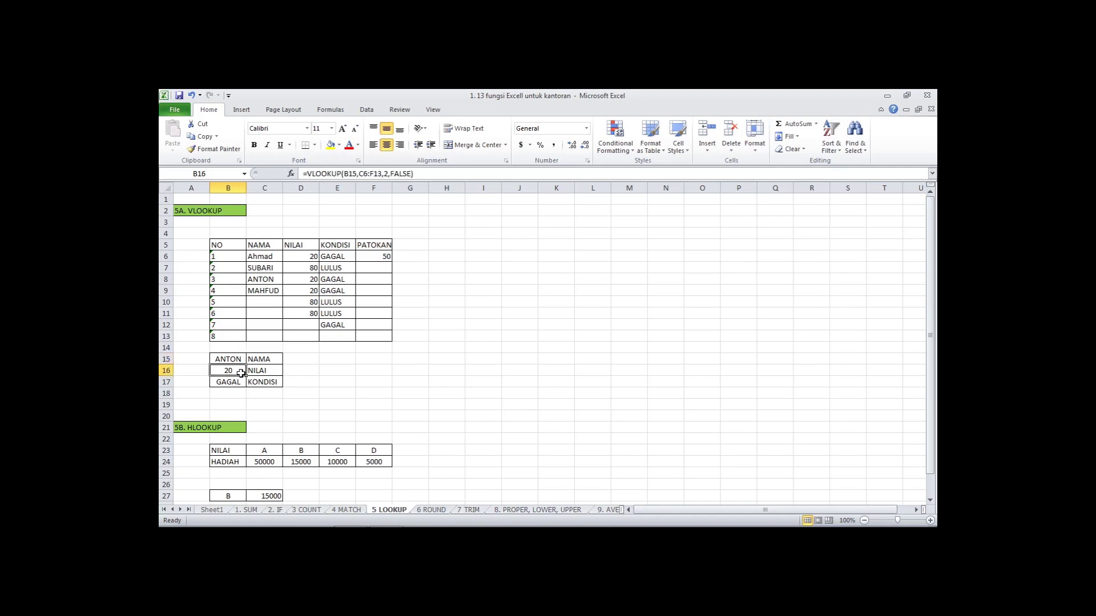
left_click(350, 176)
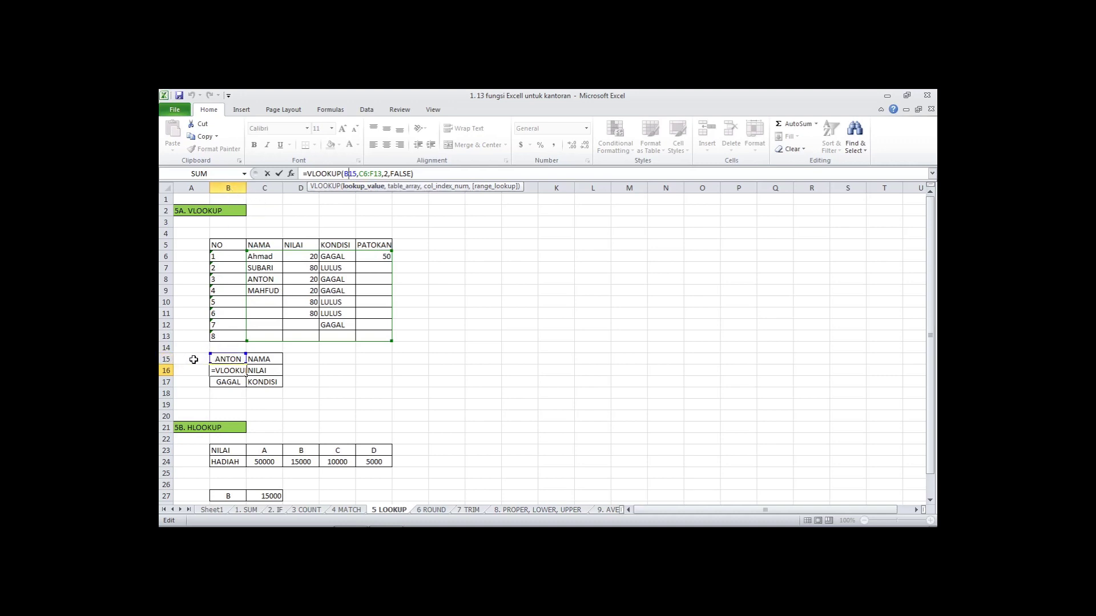
Step: Review the VLOOKUP arguments in B16 and re-enter the range_lookup argument as FALSE for an exact match
left_click(368, 173)
left_click(385, 173)
left_click(489, 187)
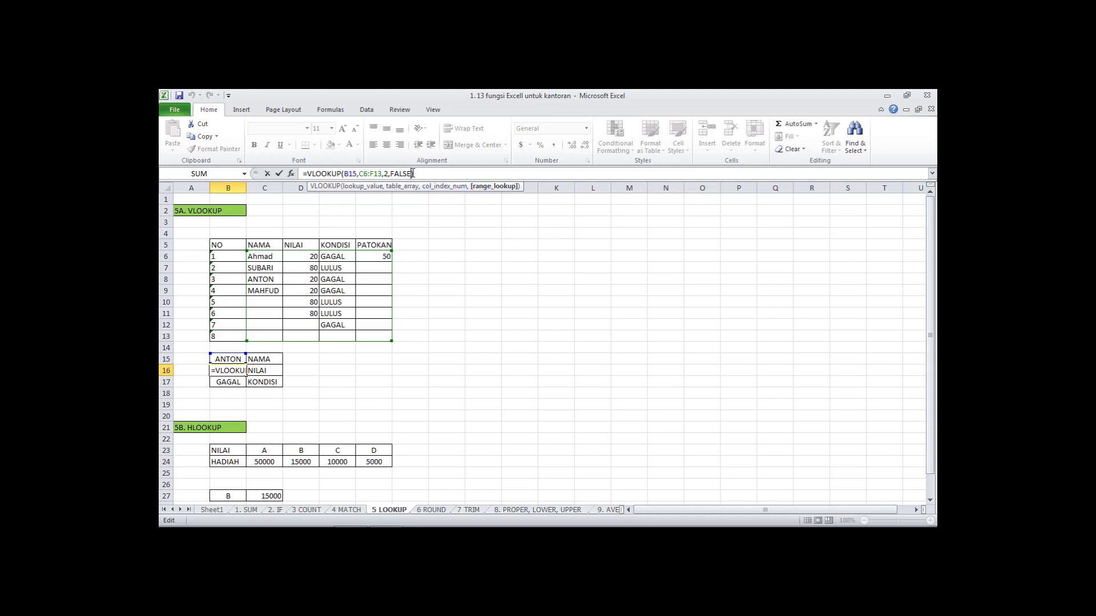
type("FAL")
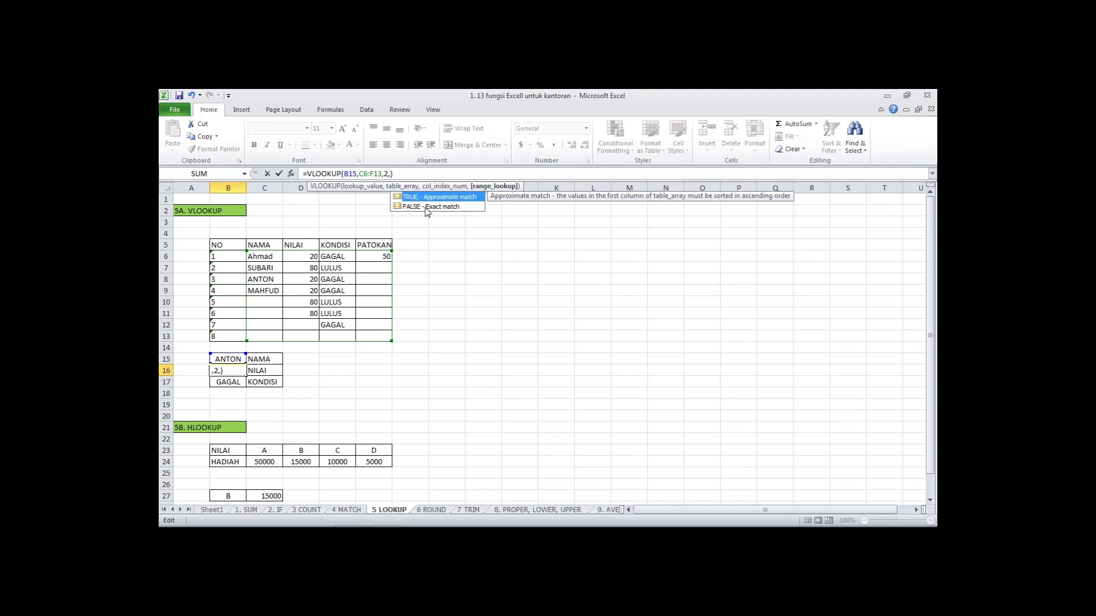
double_click(425, 206)
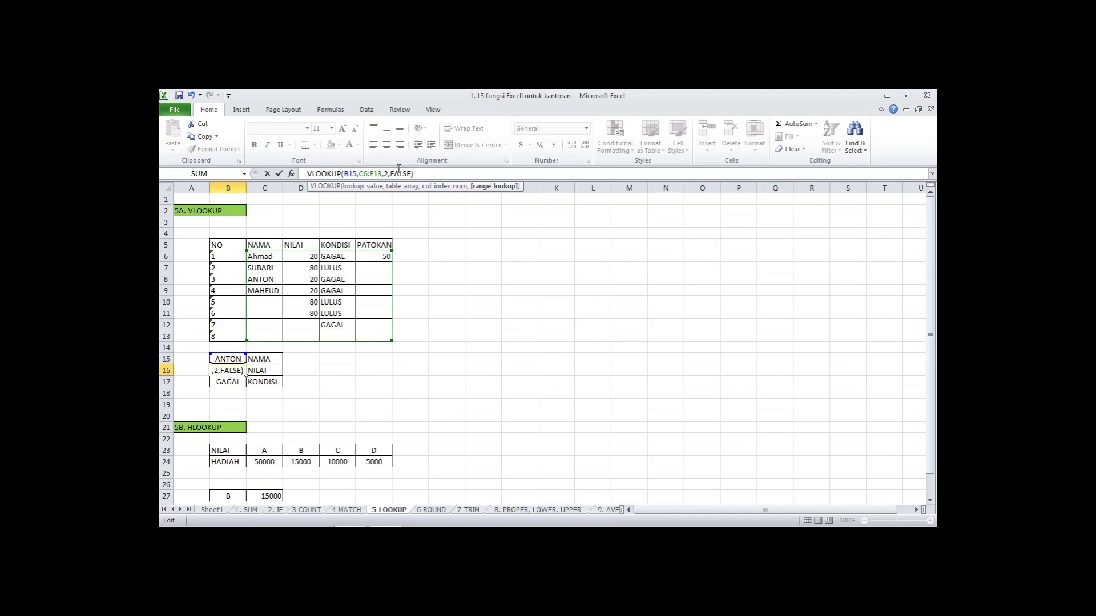
key("Return")
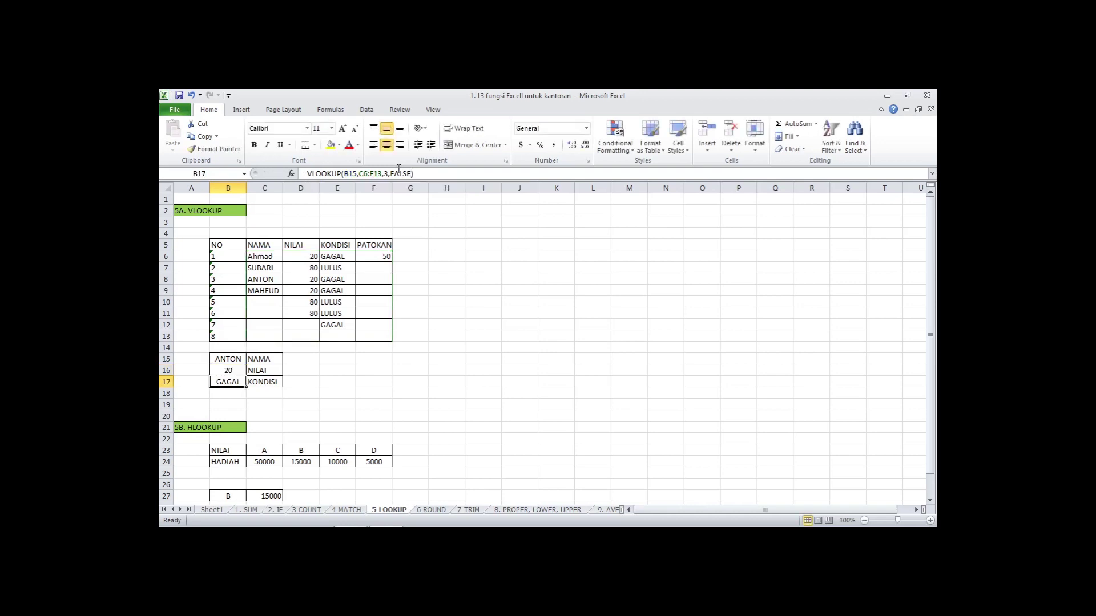
left_click(340, 358)
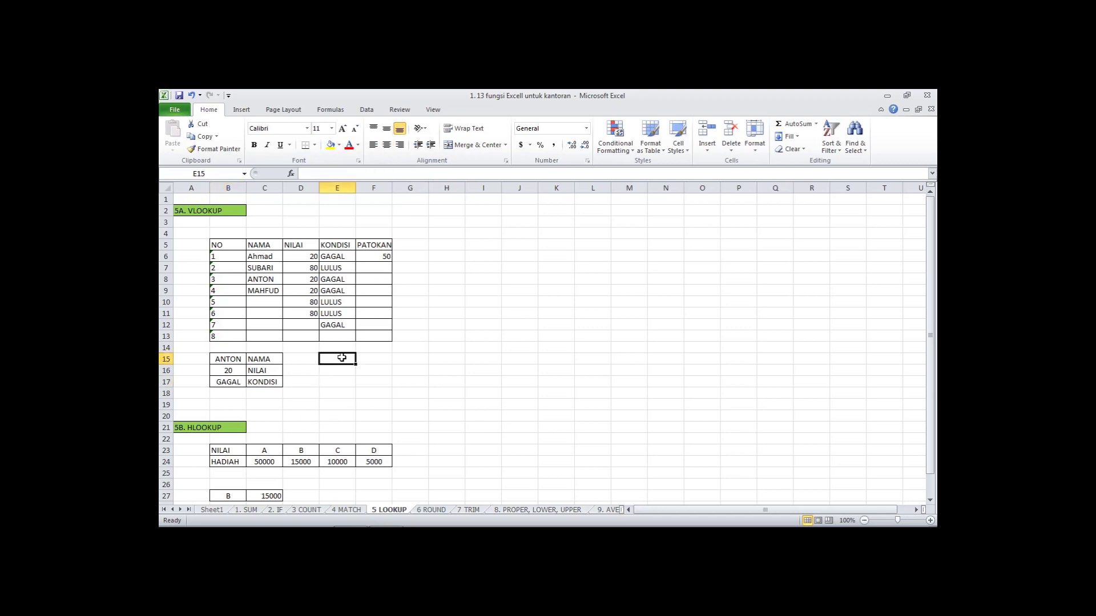
type("=VL")
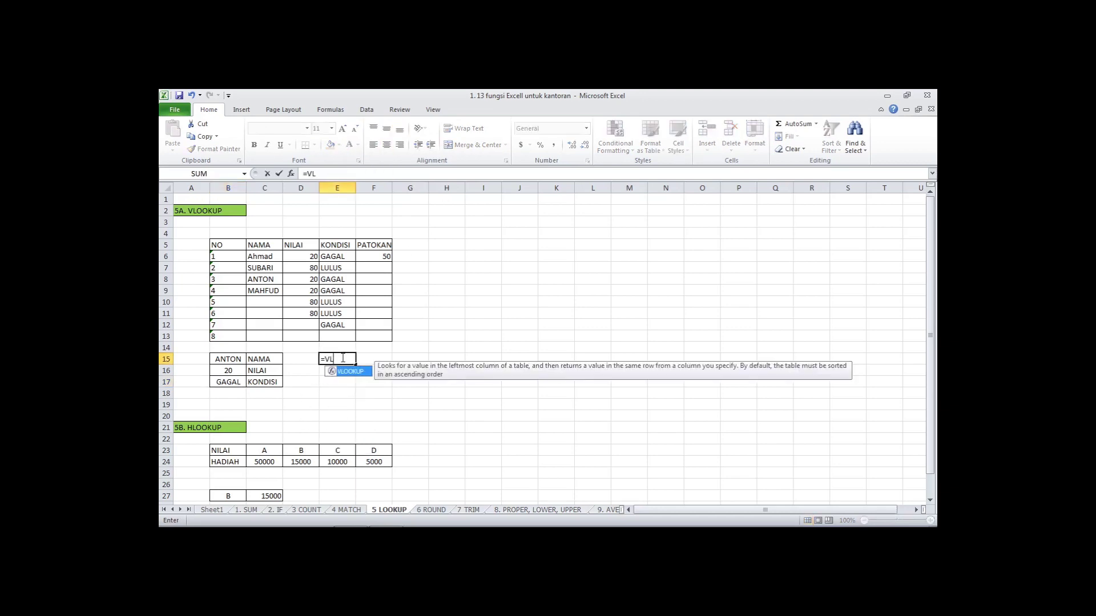
type("OOKUP(")
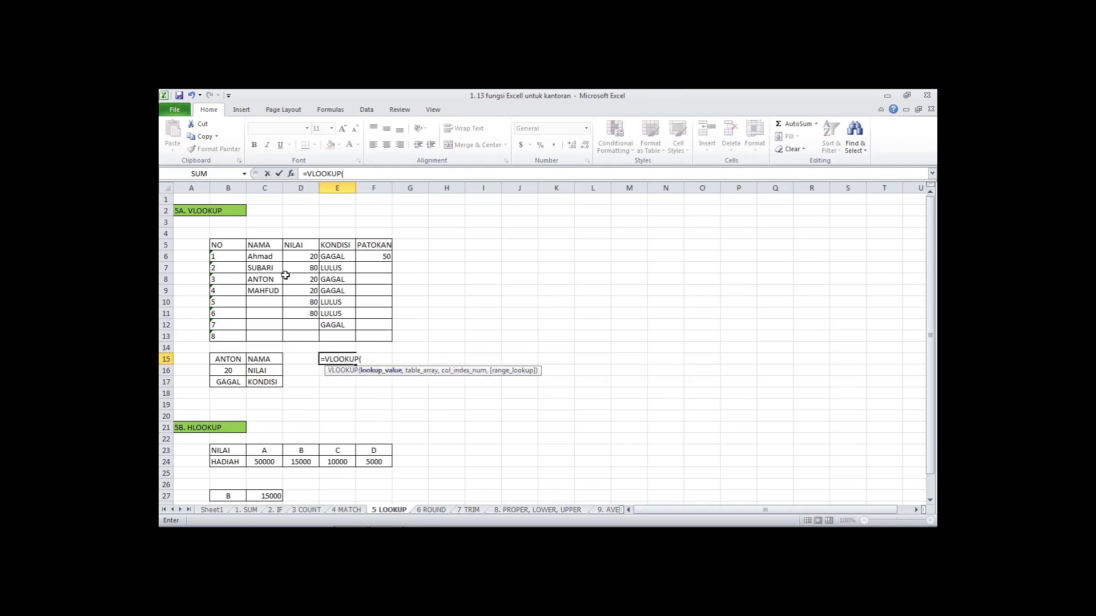
left_click_drag(272, 256, 385, 343)
type(",")
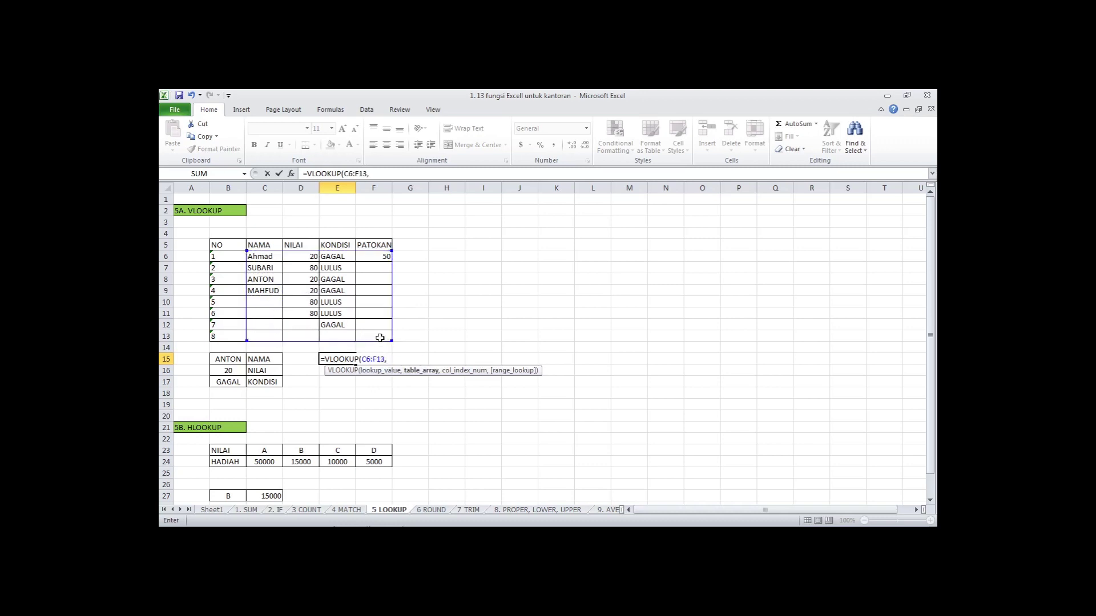
key("Escape")
Step: Enter the formula =VLOOKUP(D15,C6:F13,3,FALSE) in cell E15 to look up the KONDISI value
type("=V")
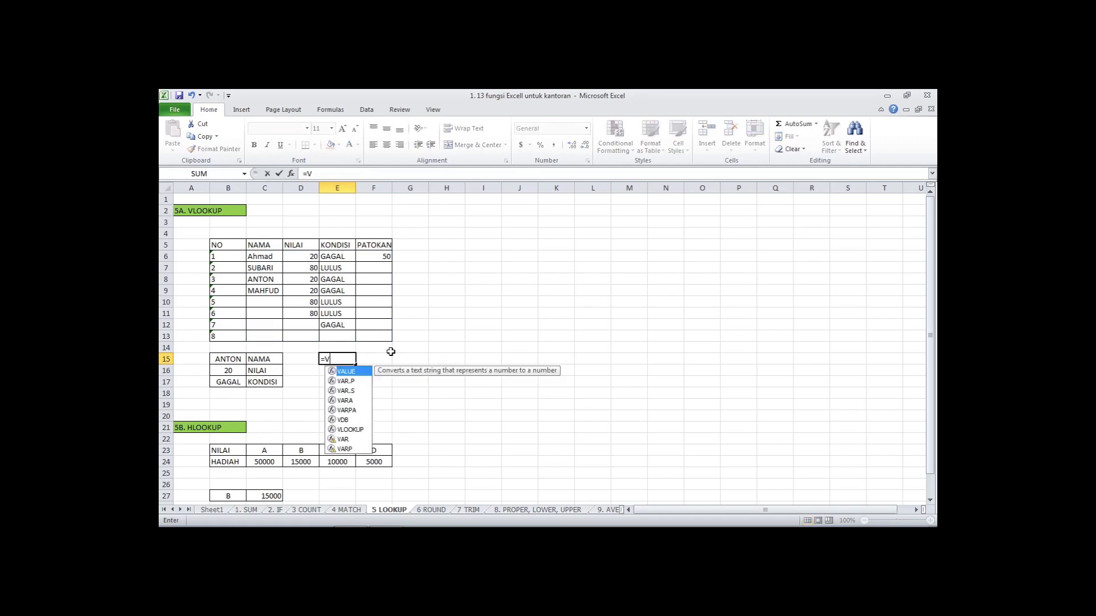
type("LOOKUP(")
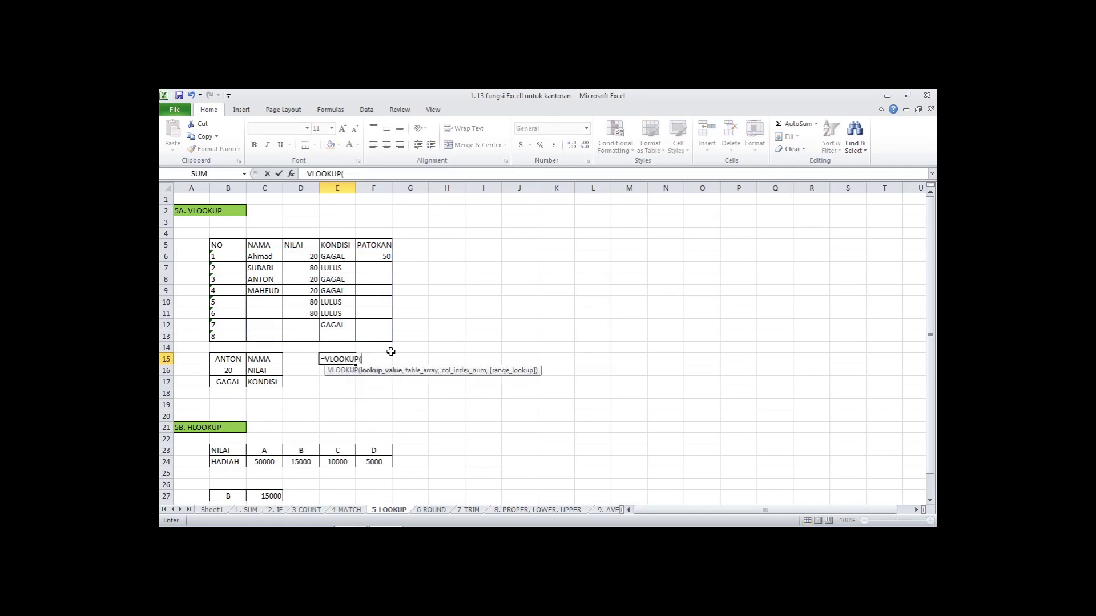
left_click(309, 360)
type(",")
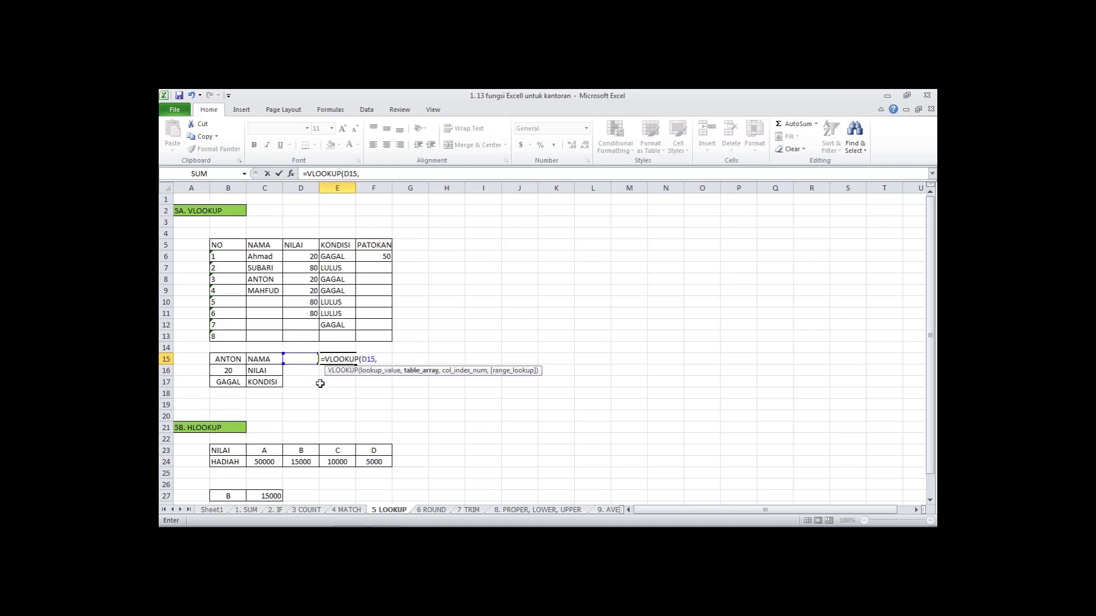
left_click_drag(254, 256, 379, 335)
type(",")
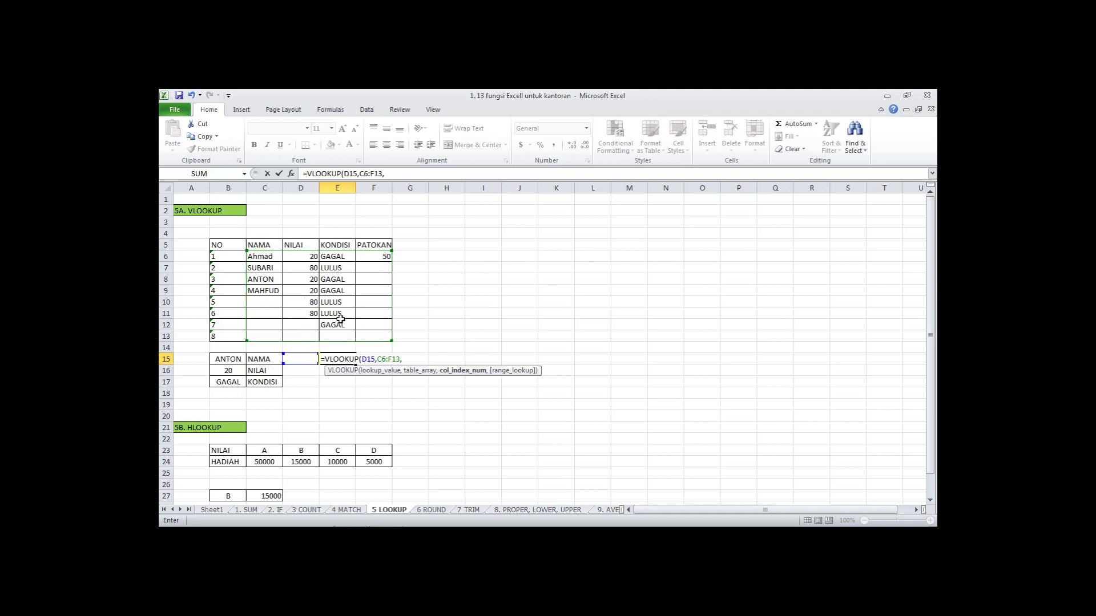
type("3,")
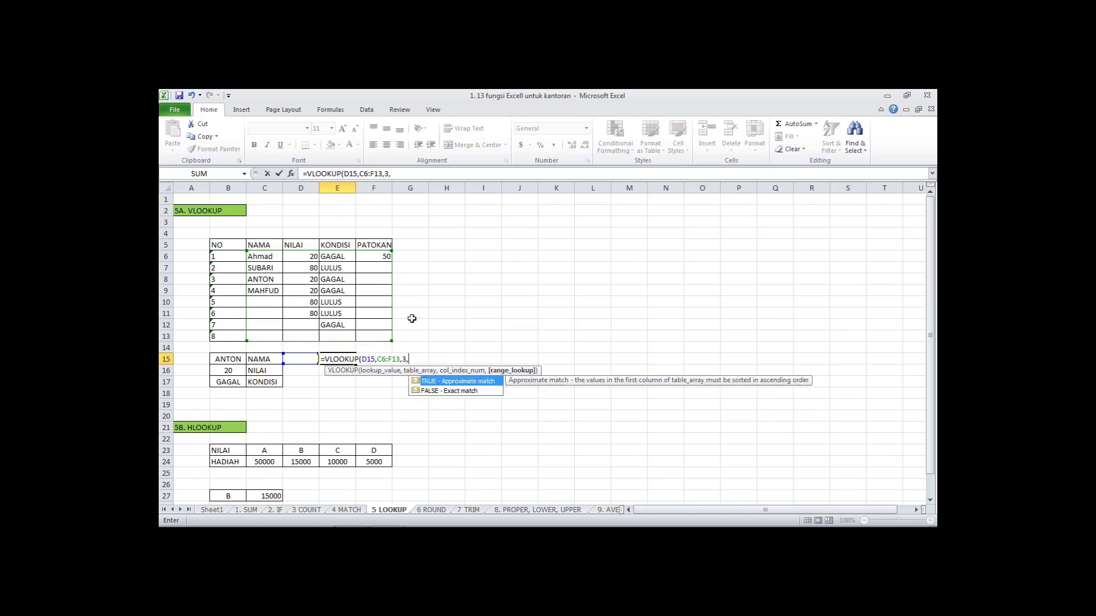
type("FALSE")
key("Return")
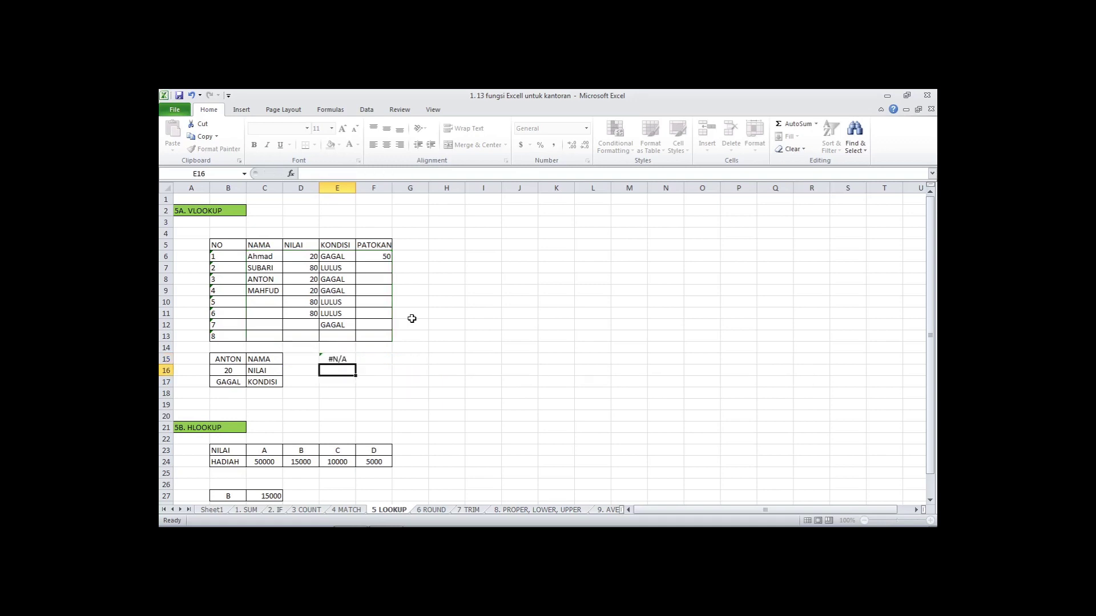
Step: Enter the first name from the NAMA column in D15 as the lookup value for the E15 formula
left_click(288, 363)
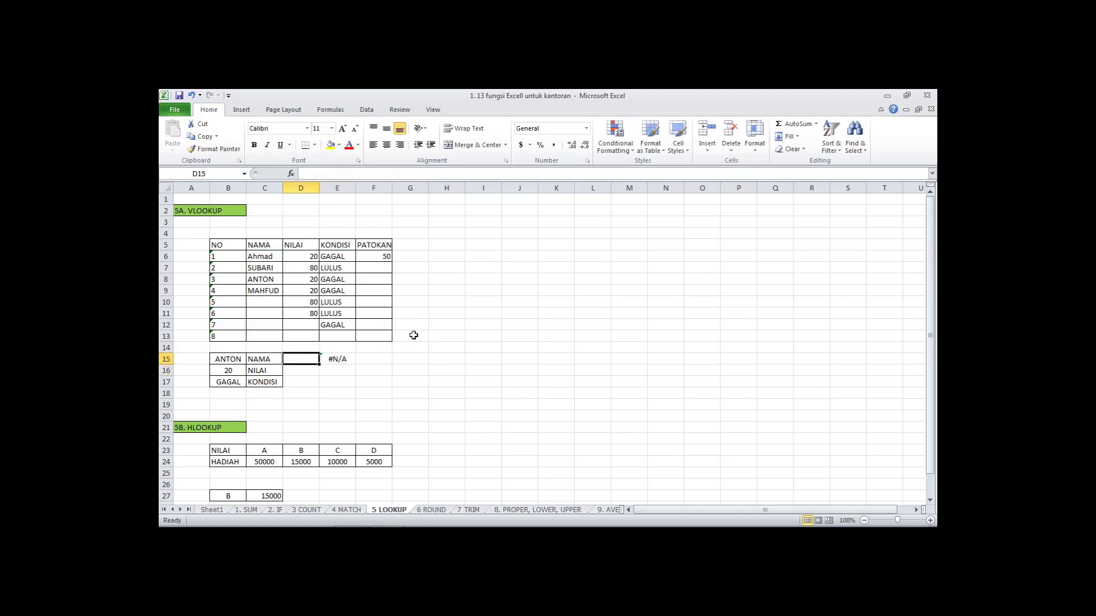
type("AHMAD")
key("Return")
left_click(304, 260)
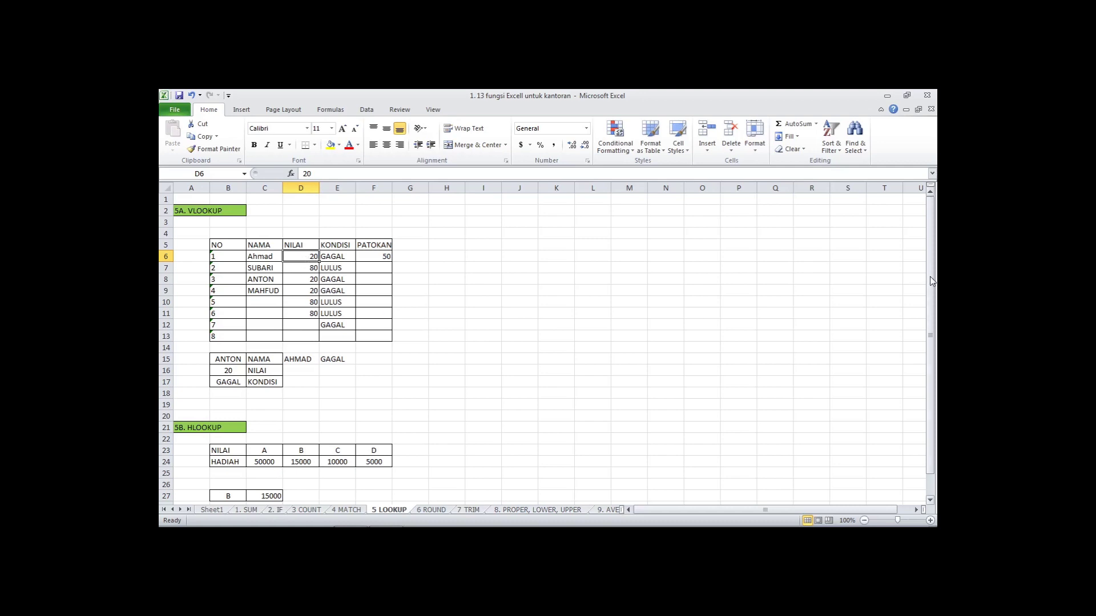
Step: Examine the horizontal NILAI and HADIAH table in the HLOOKUP section, comparing its layout with the vertical table above
left_click_drag(929, 276, 933, 358)
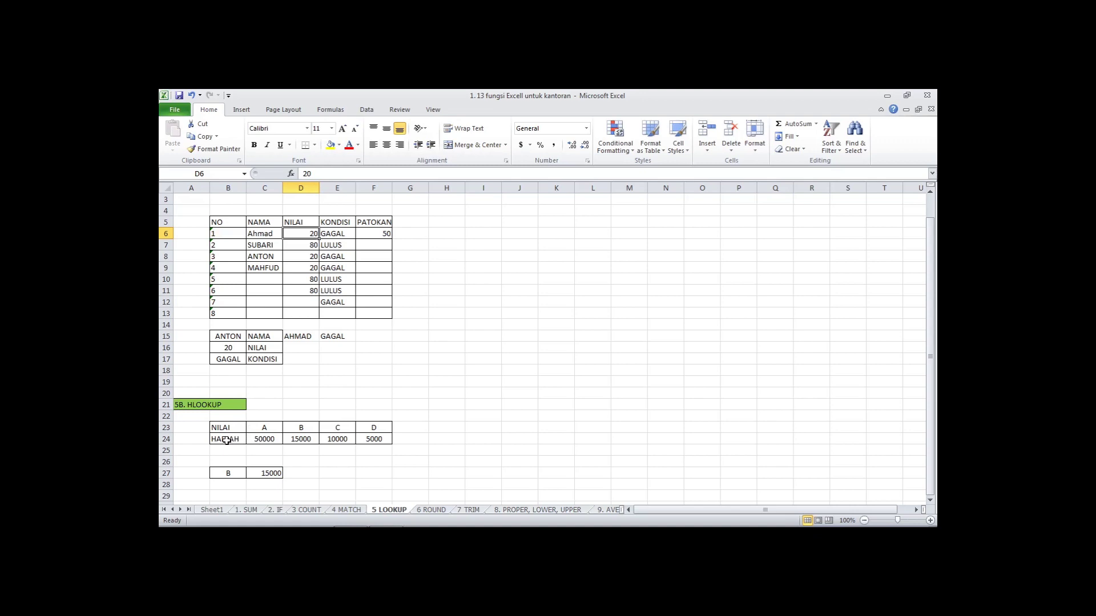
left_click_drag(226, 440, 391, 444)
left_click_drag(359, 229, 341, 417)
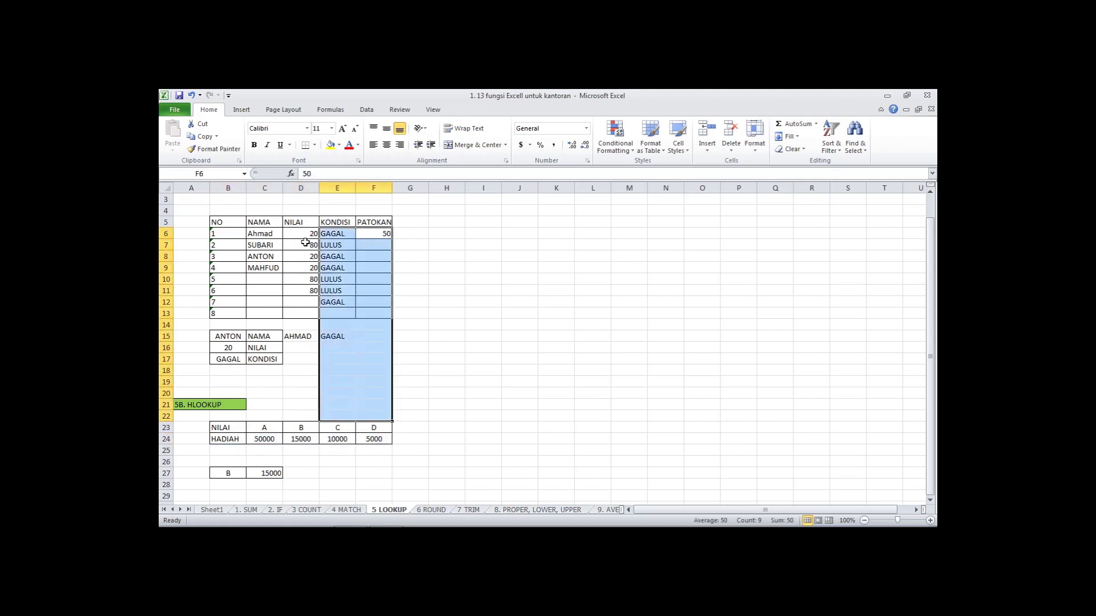
left_click_drag(306, 240, 297, 413)
left_click_drag(191, 429, 594, 372)
left_click(388, 472)
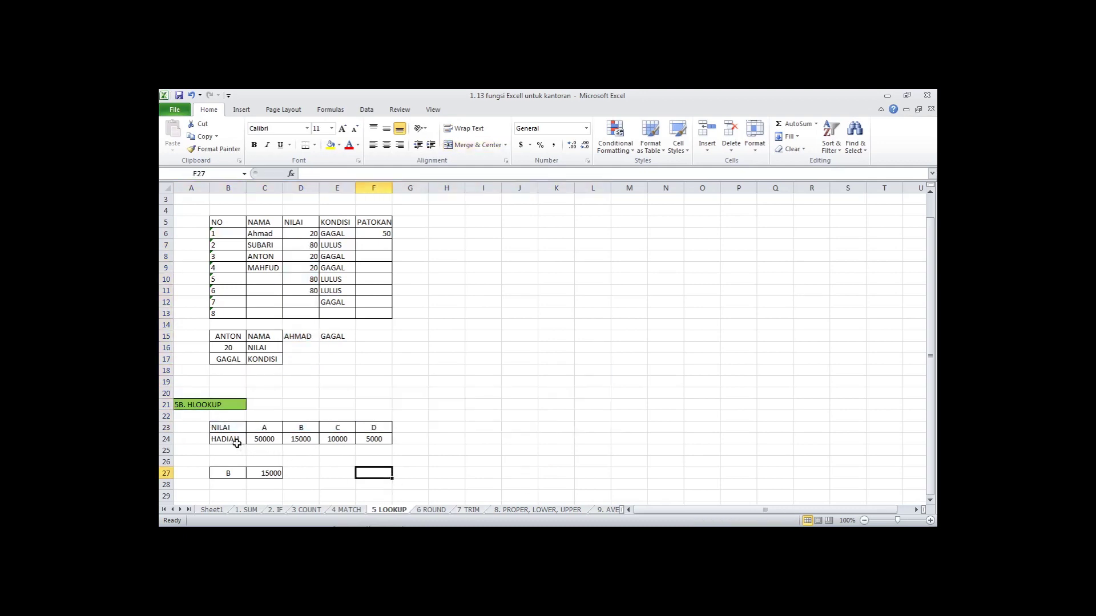
left_click_drag(231, 430, 377, 435)
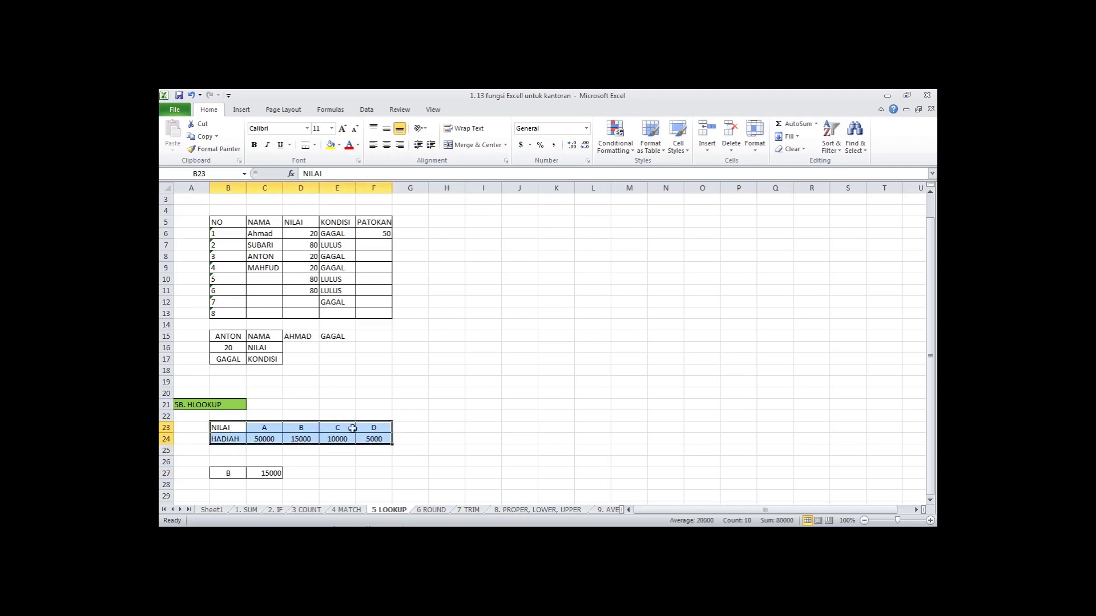
left_click(264, 442)
left_click(302, 441)
left_click(364, 438)
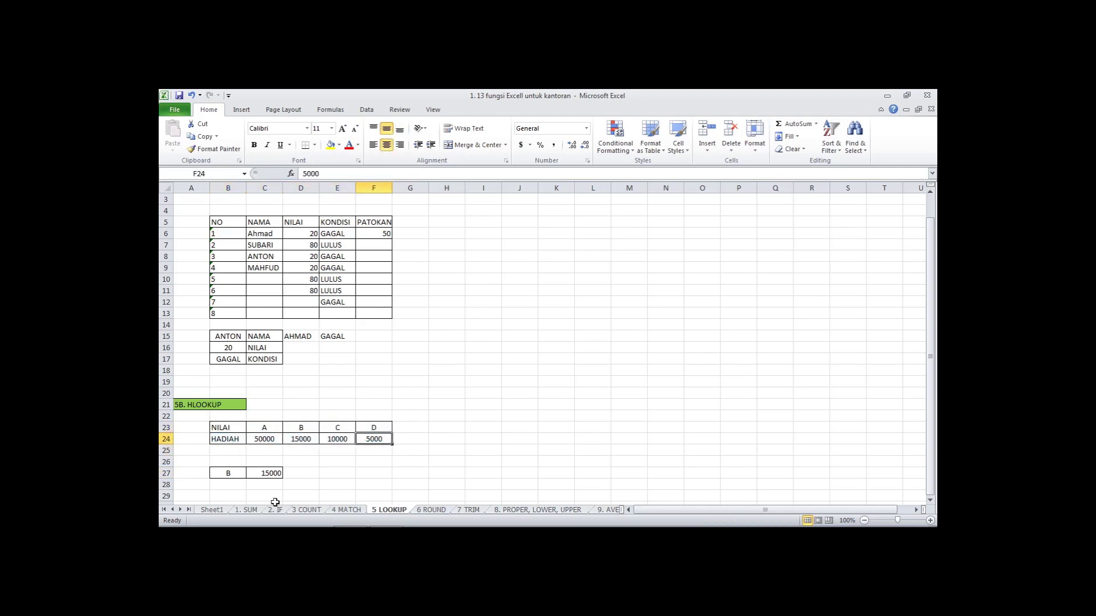
Step: Examine the lookup value in B27 and the arguments of the HLOOKUP formula in C27
left_click(228, 476)
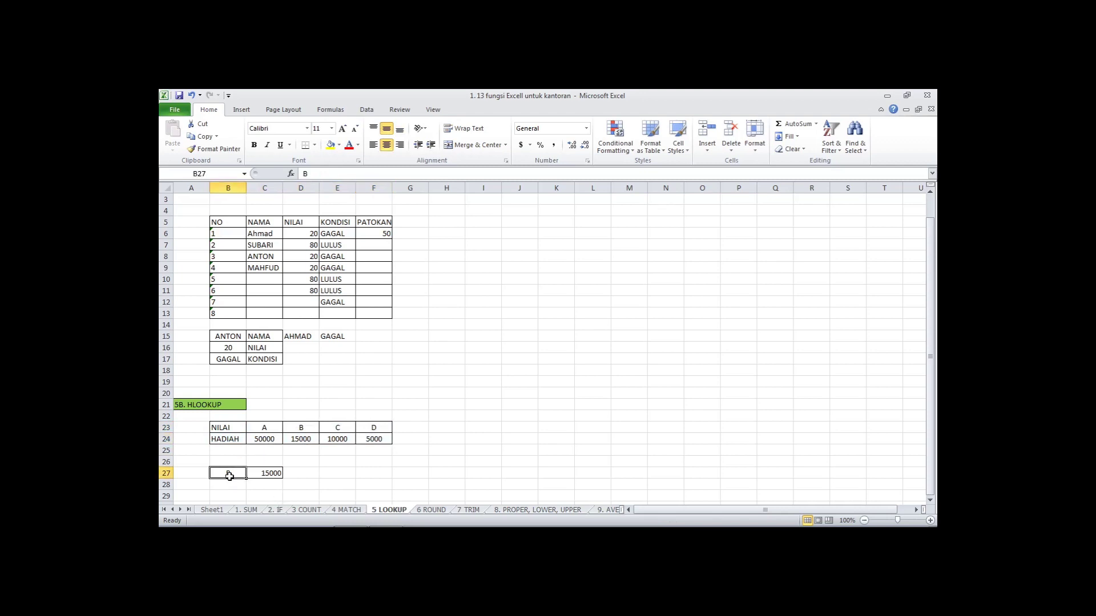
left_click(255, 477)
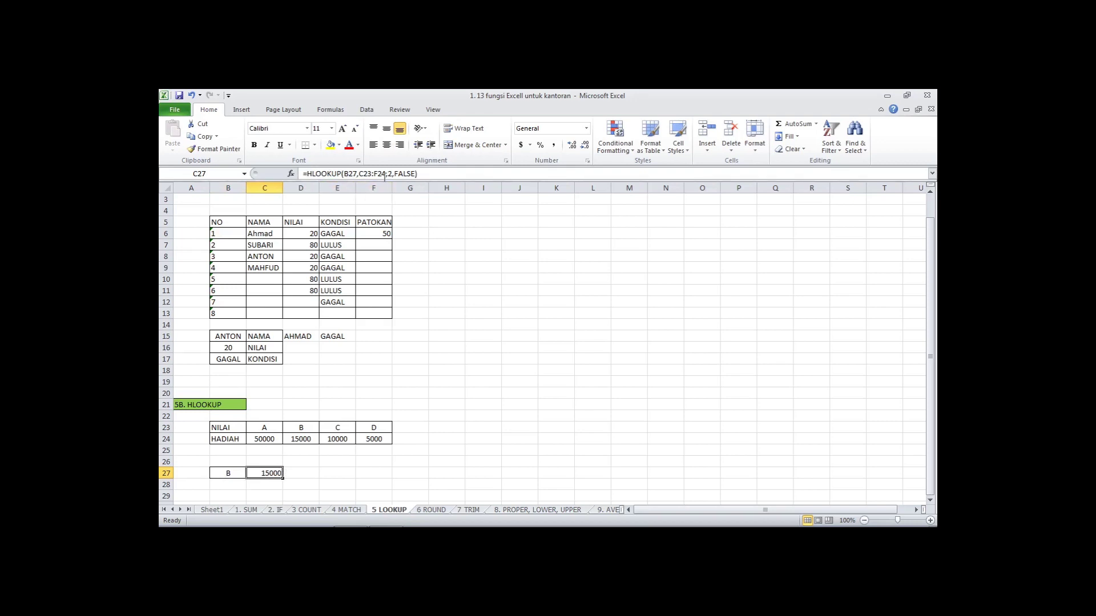
left_click(349, 173)
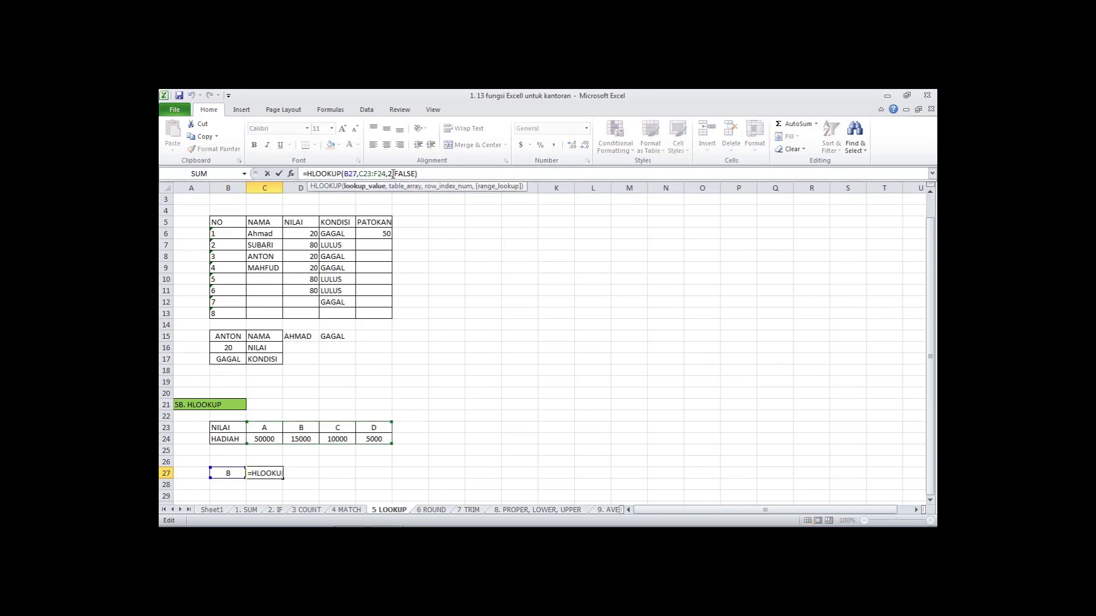
left_click(393, 174)
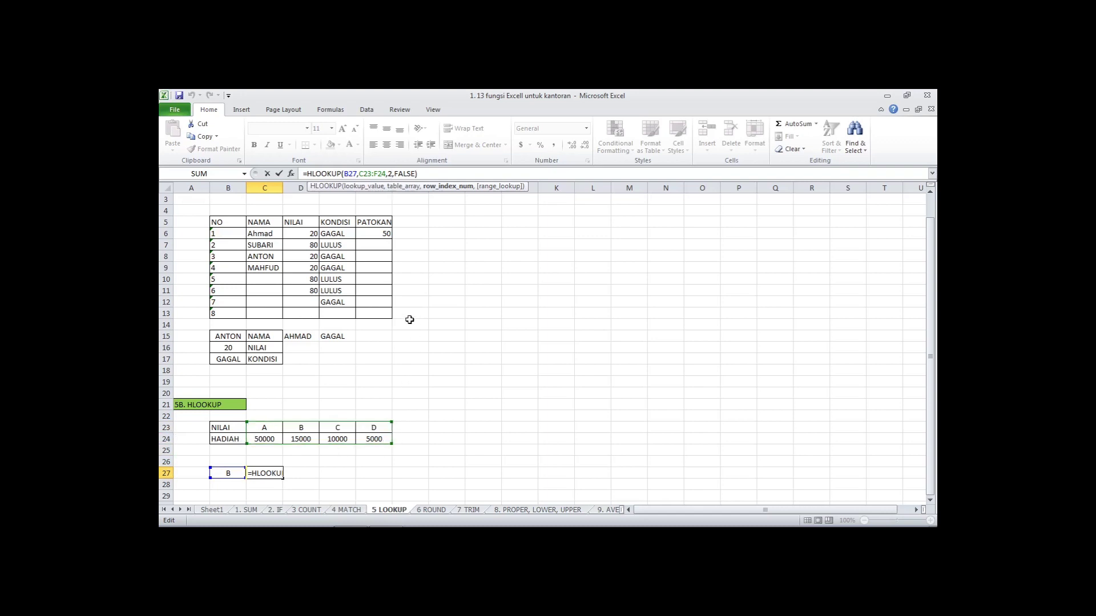
key("Return")
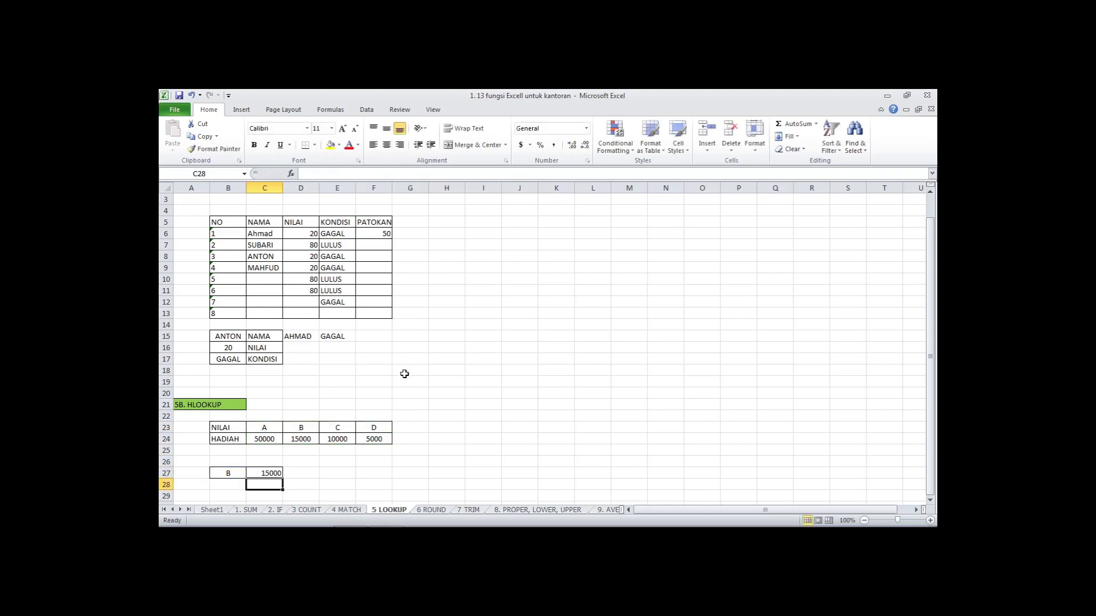
left_click(469, 385)
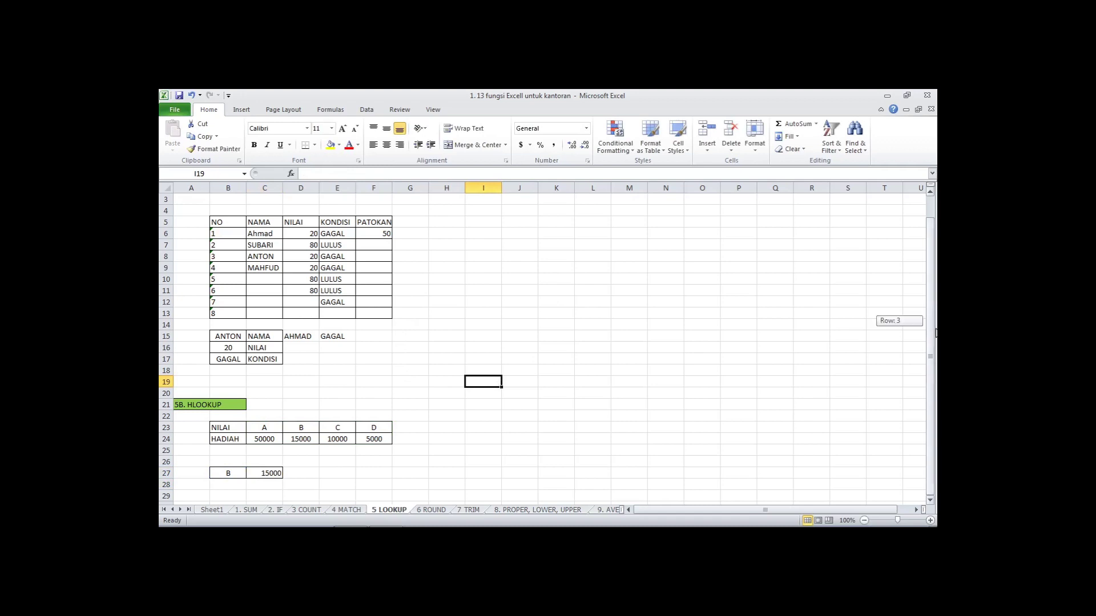
Step: Open the 6 ROUND sheet and examine the HASIL PERHITUNGAN value in C4 and the ROUND formula in D6
left_click(435, 510)
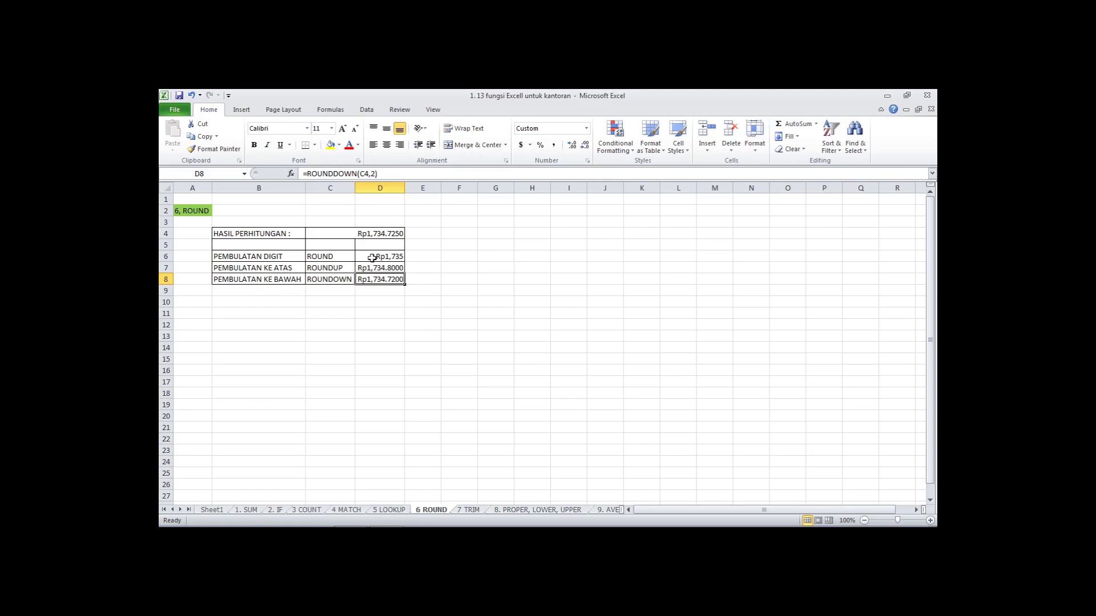
left_click(389, 233)
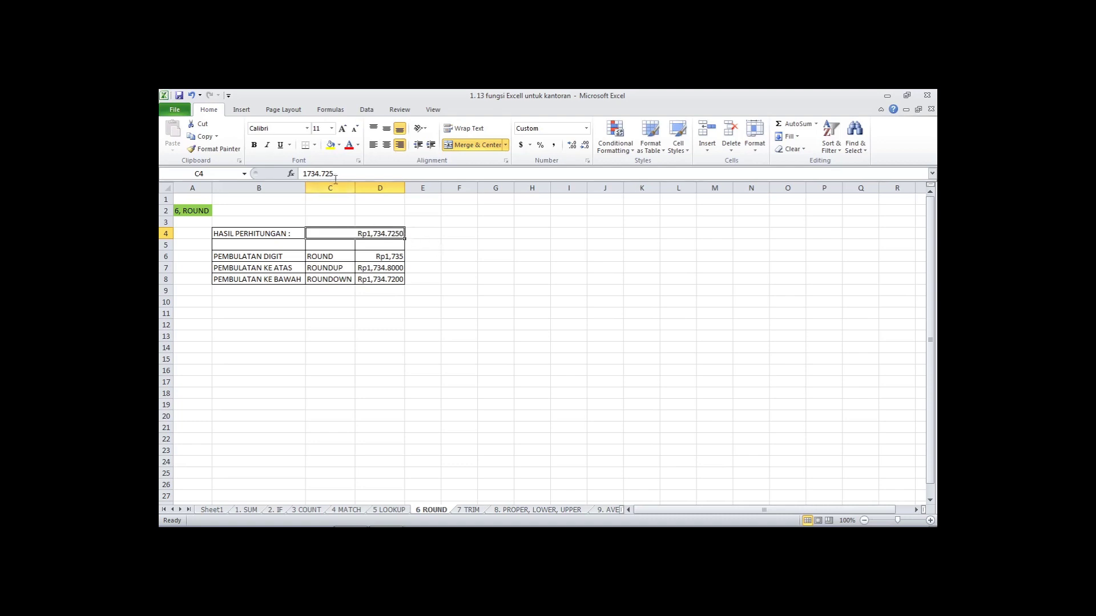
left_click_drag(334, 173, 327, 173)
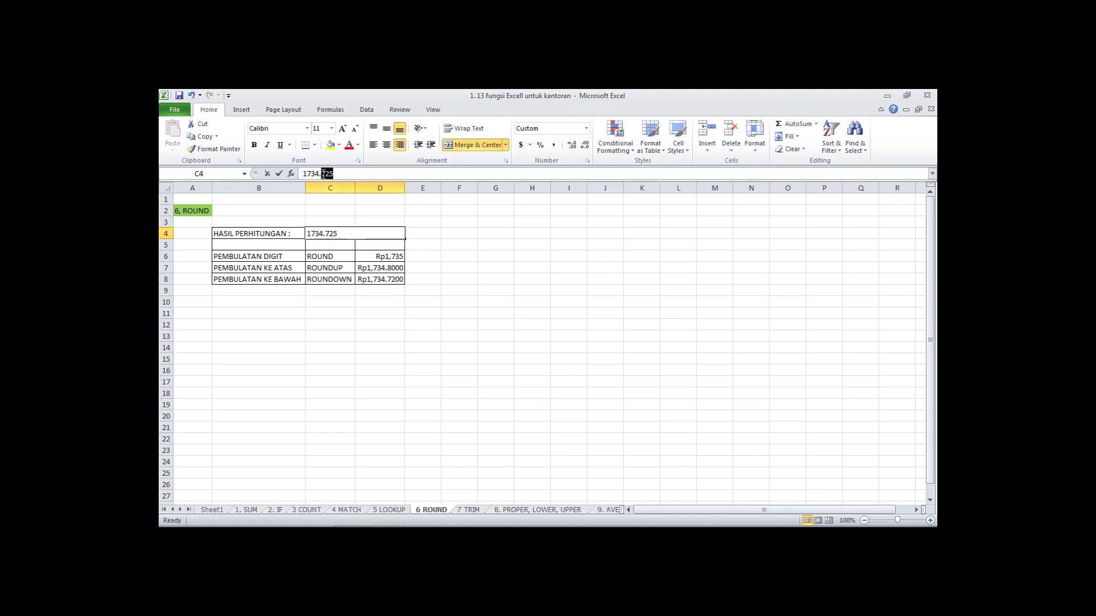
key("Return")
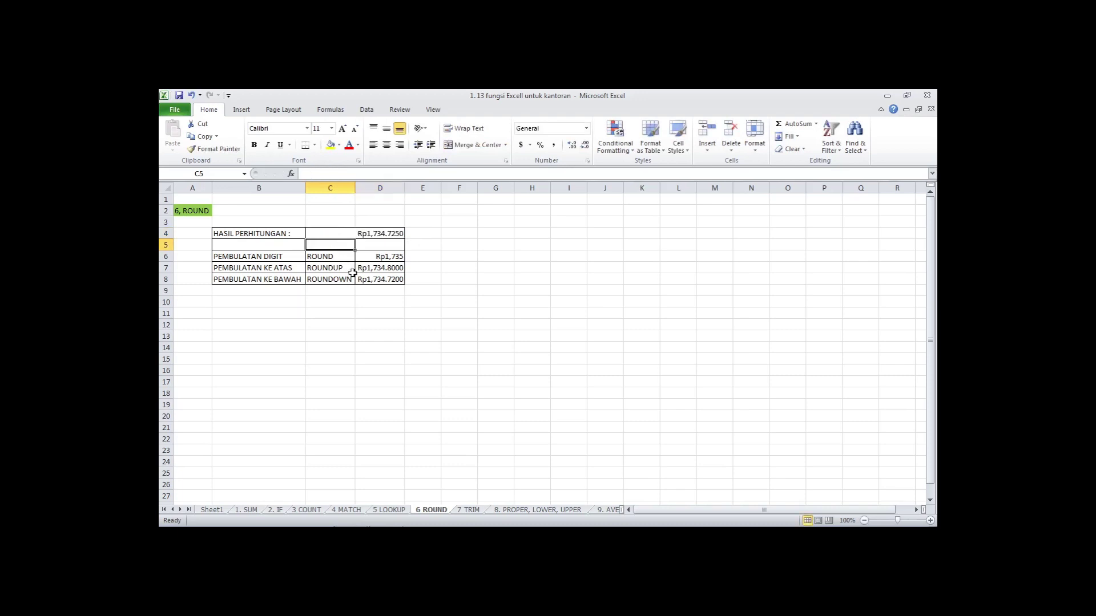
left_click(387, 234)
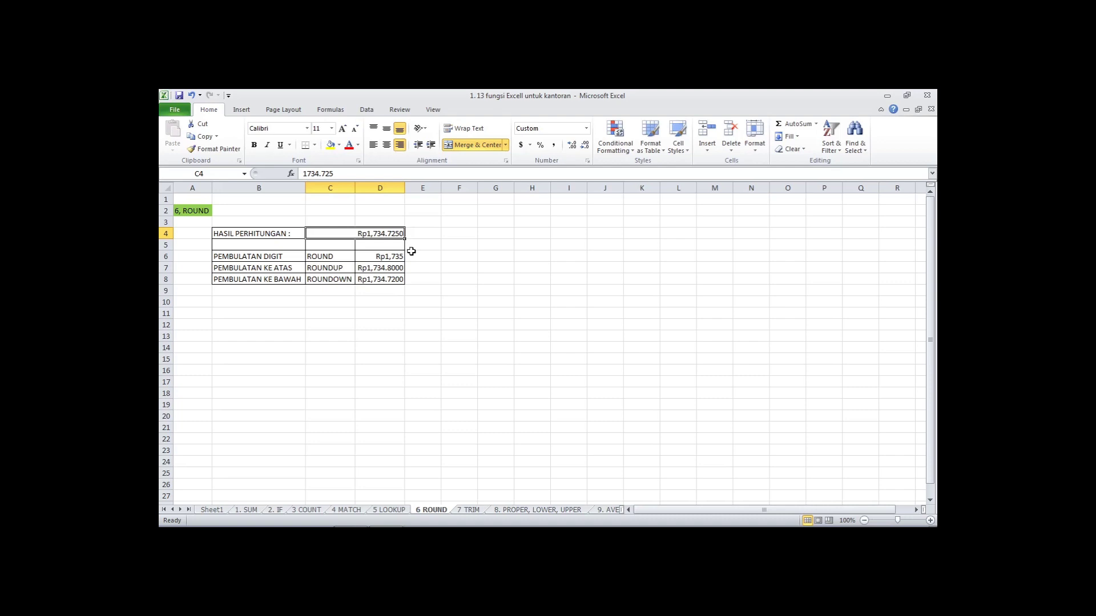
left_click(273, 255)
left_click(333, 256)
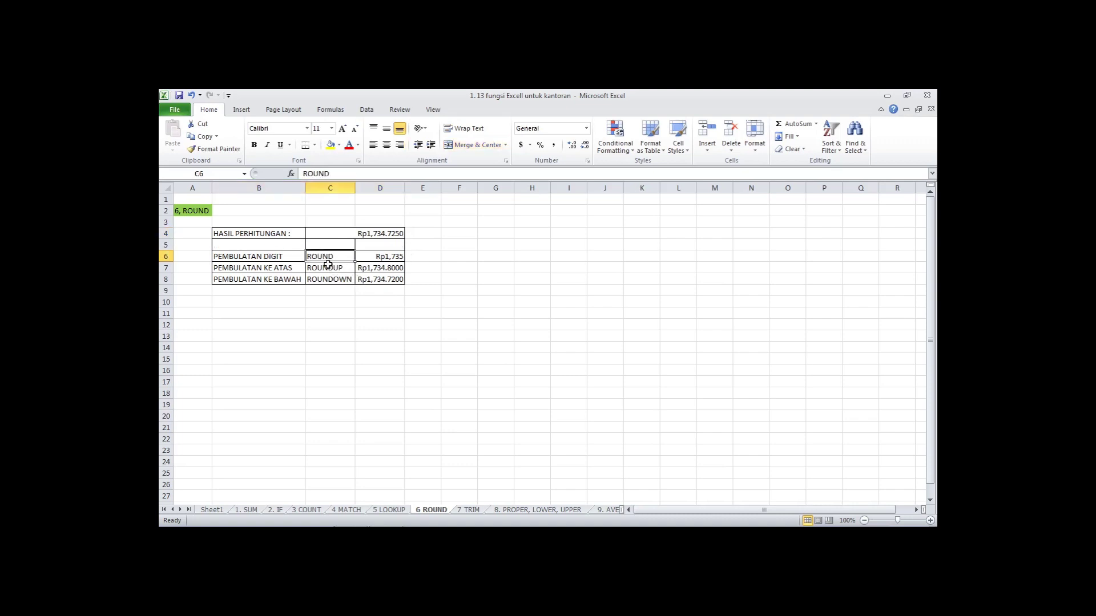
left_click(377, 257)
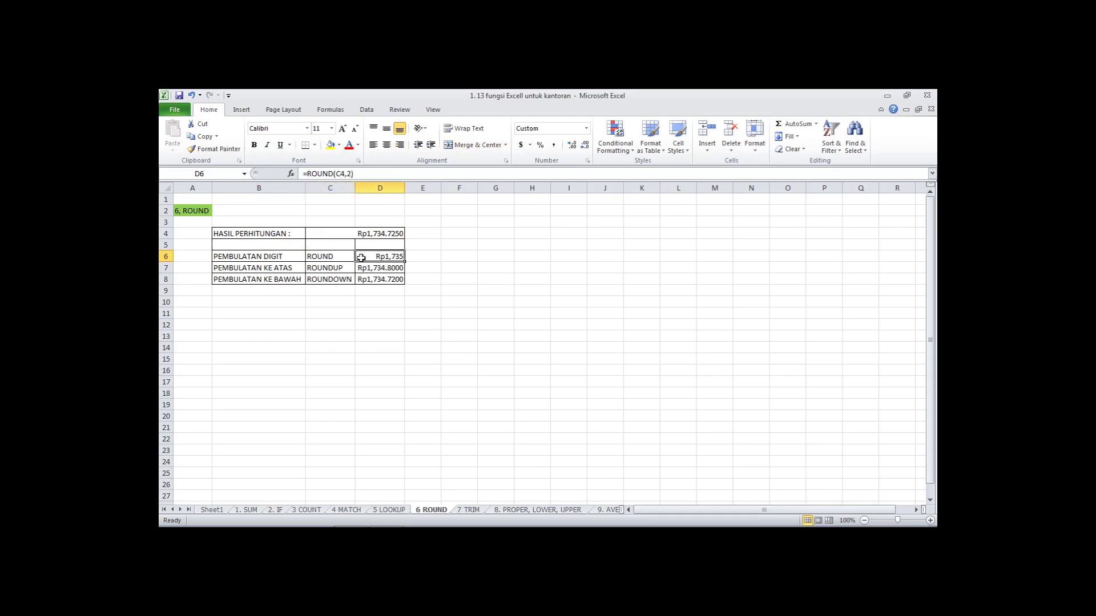
left_click(341, 257)
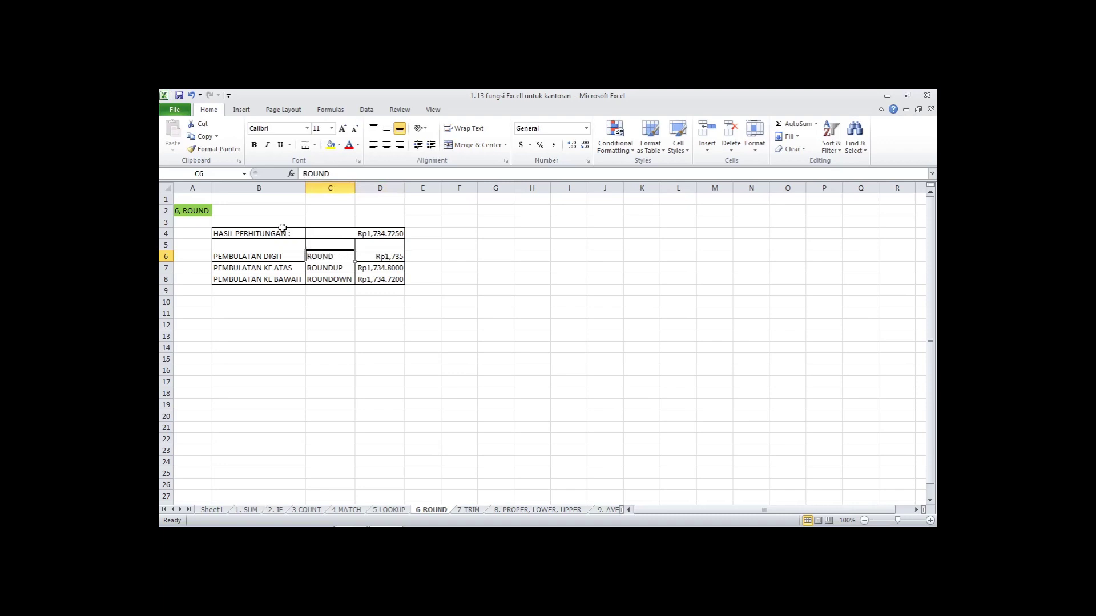
Step: Set the HASIL PERHITUNGAN value in C4 to 1734.425
left_click_drag(282, 234, 400, 281)
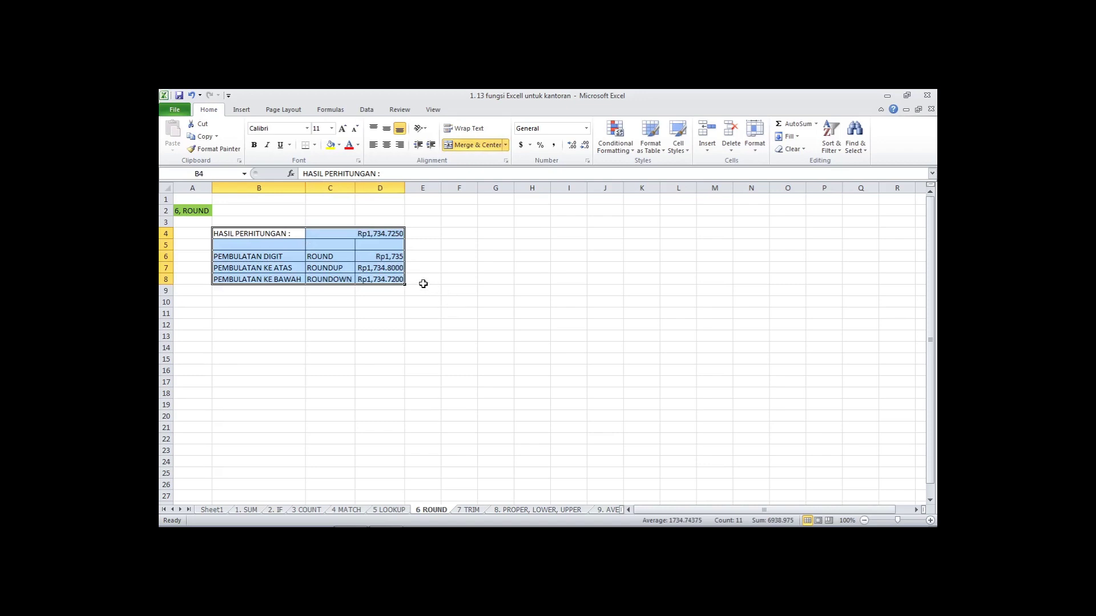
left_click(423, 290)
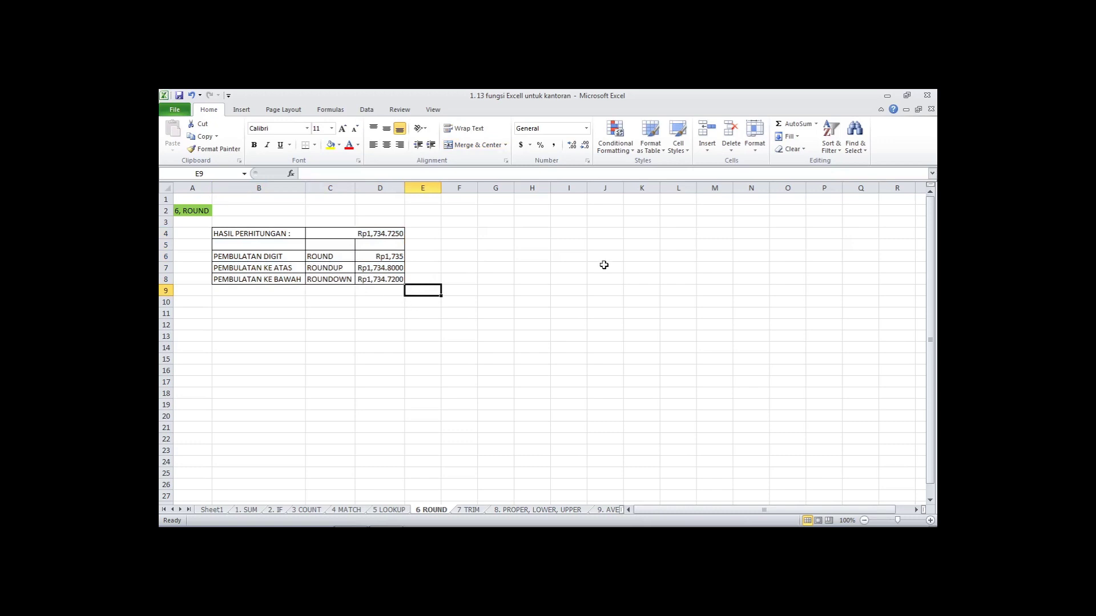
left_click(399, 234)
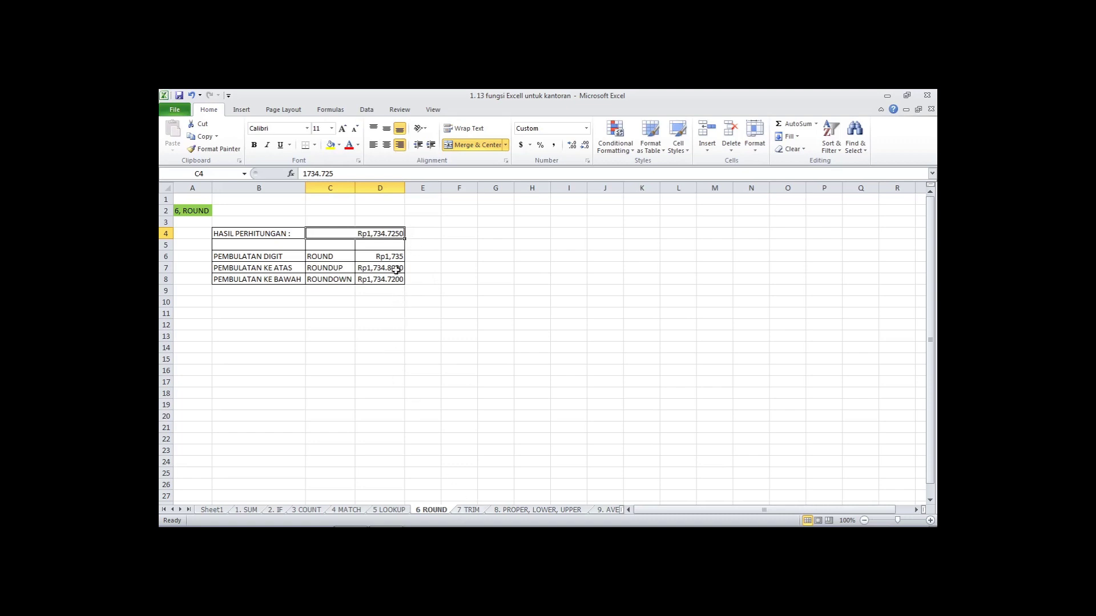
left_click(325, 174)
key("BackSpace")
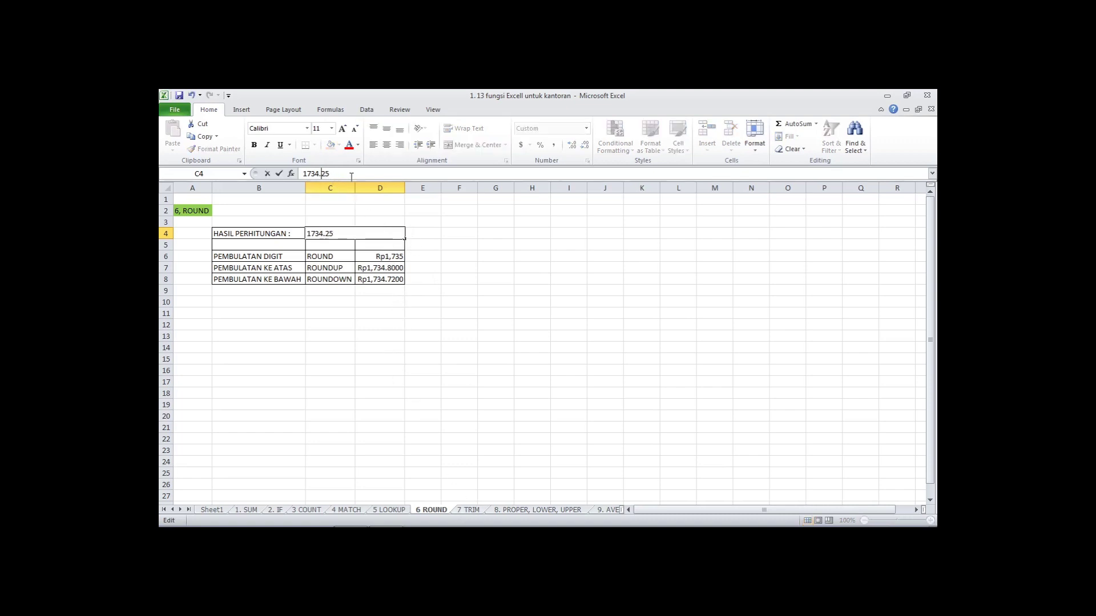
type("4")
key("Return")
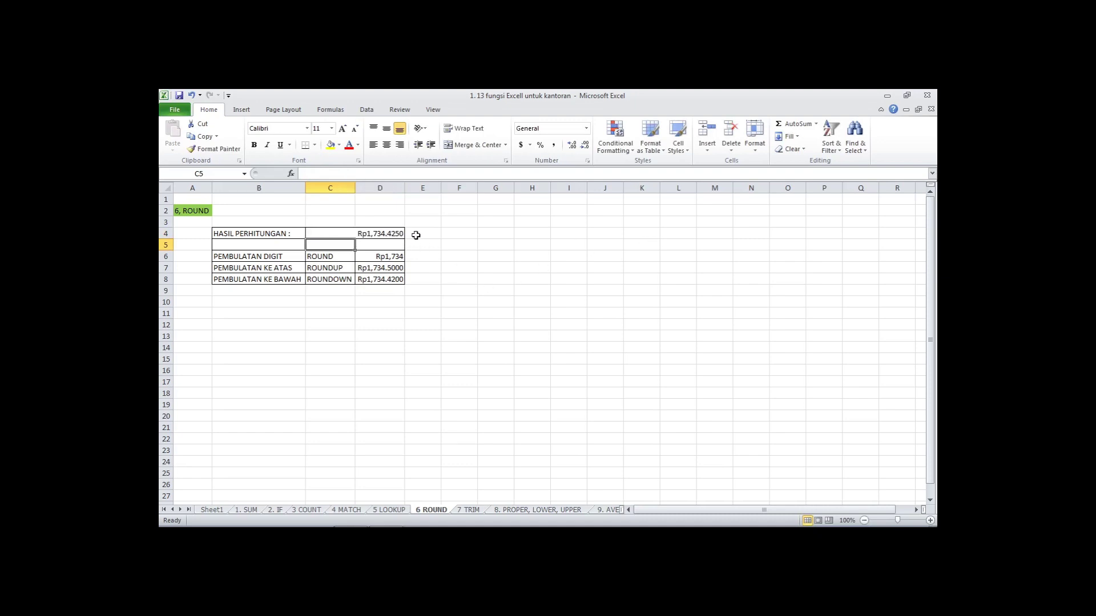
Step: Change the first decimal of the HASIL PERHITUNGAN value so that C4 holds 1734.525
left_click(394, 231)
left_click(326, 173)
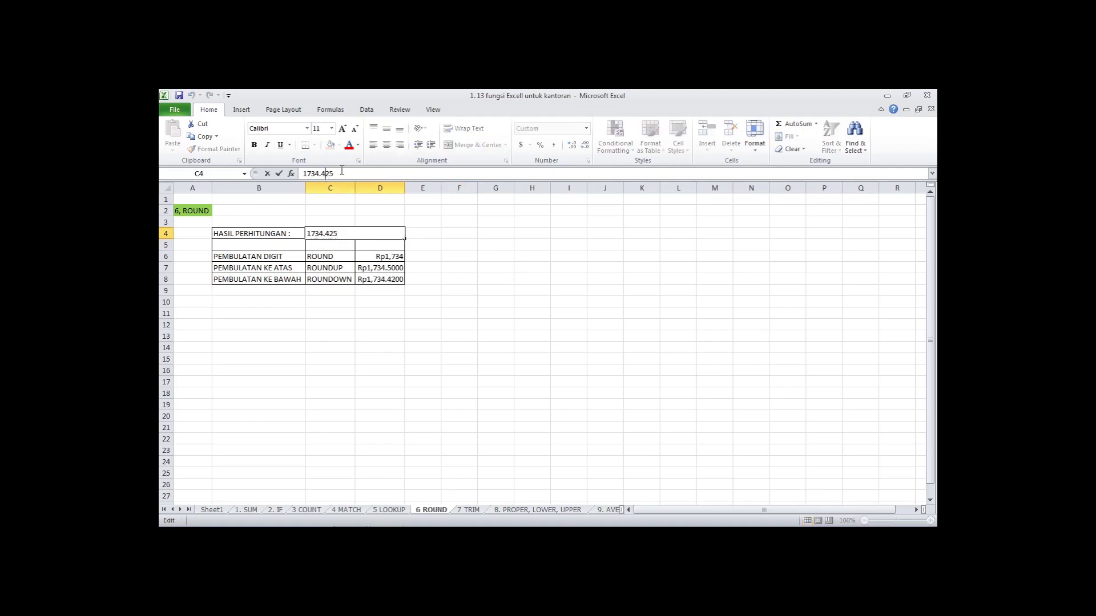
key("BackSpace")
type("5")
key("Return")
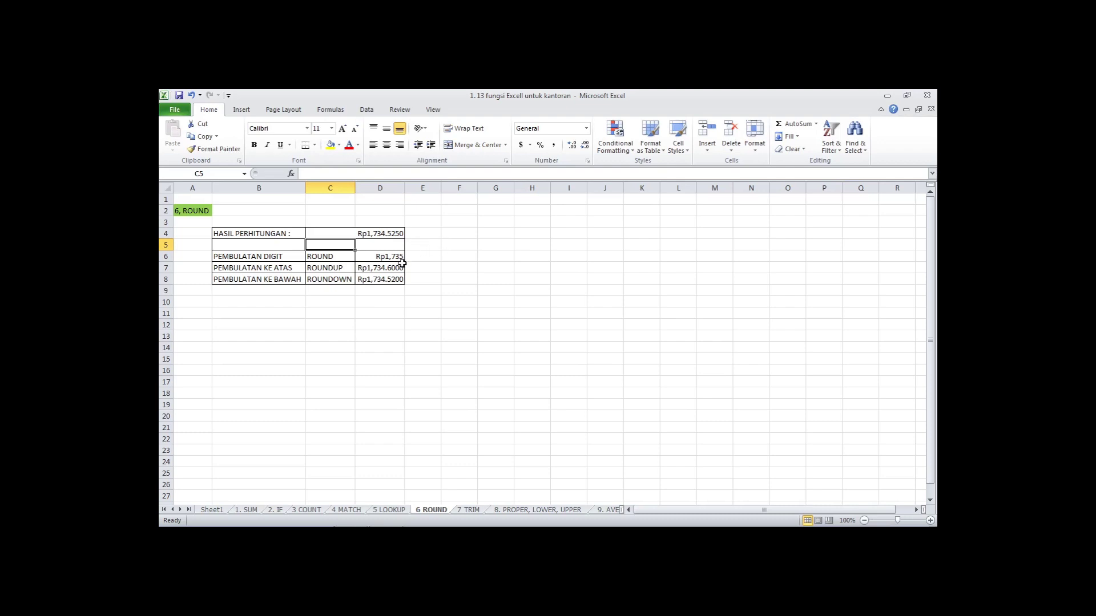
Step: Examine the ROUNDUP and ROUNDOWN rows and the arguments of the ROUND formula in D6
left_click(348, 269)
left_click(349, 280)
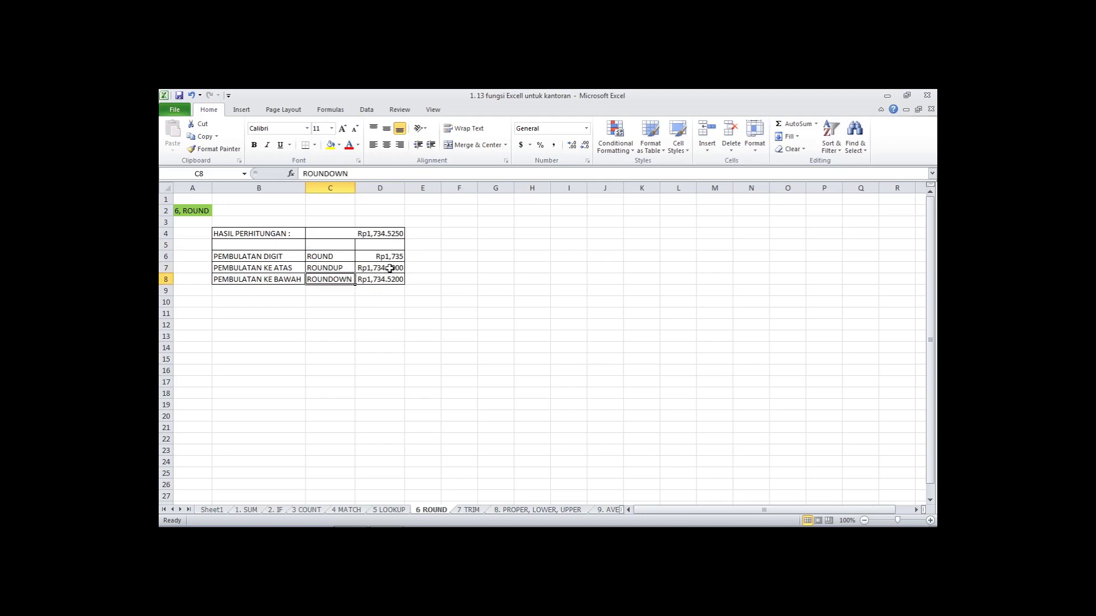
left_click(389, 268)
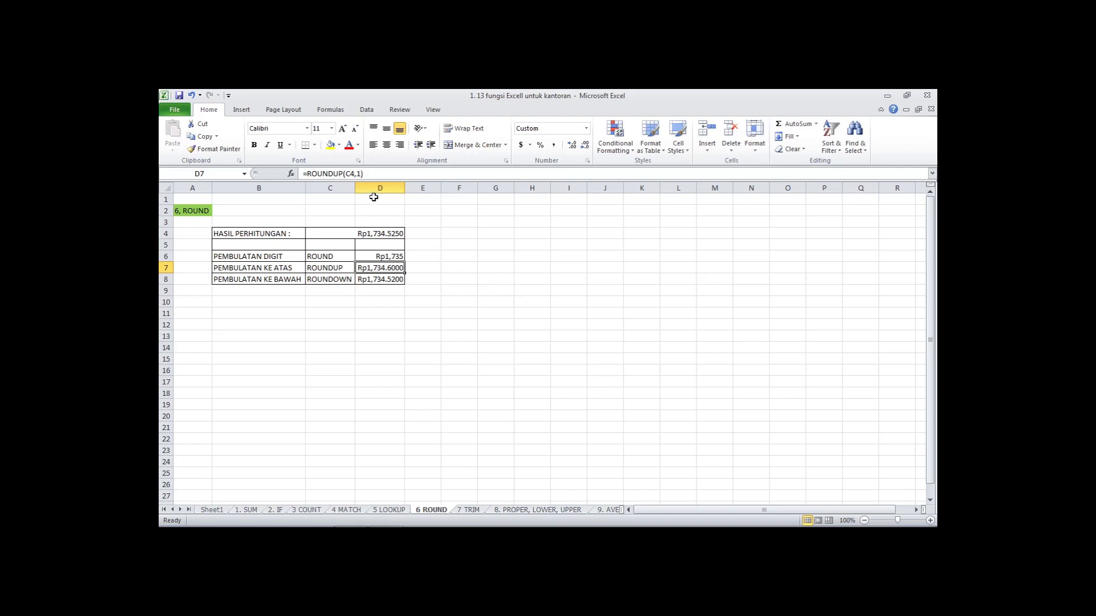
left_click(337, 256)
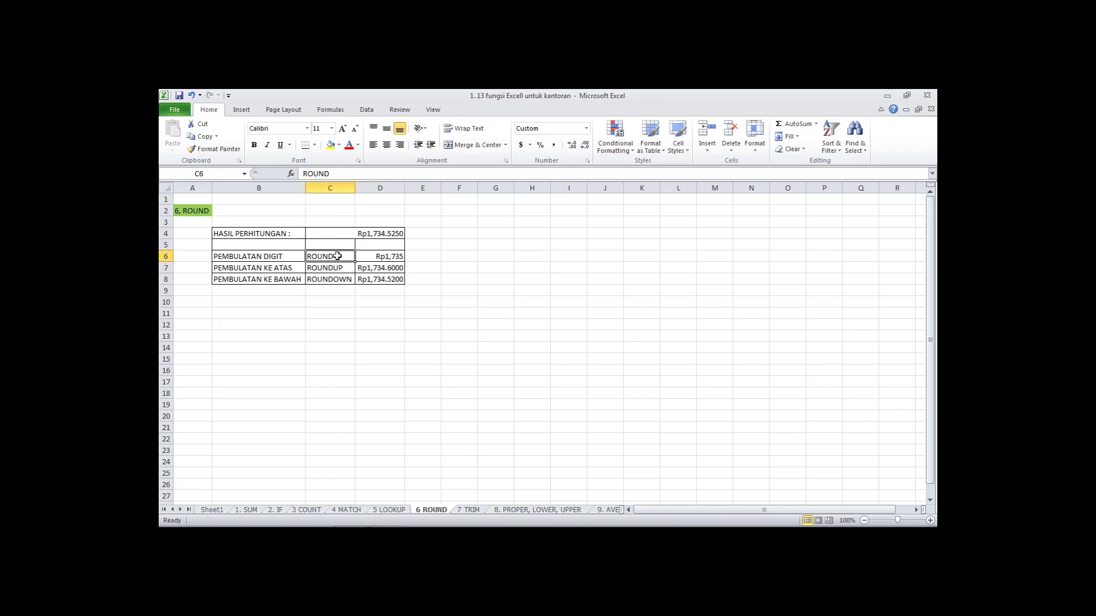
left_click(380, 256)
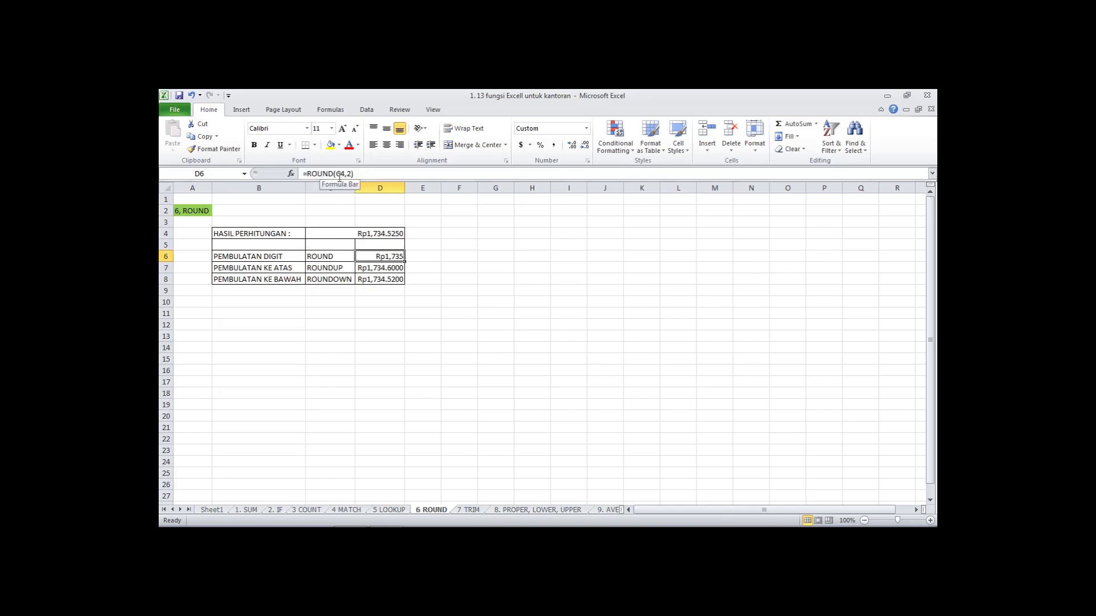
left_click(342, 174)
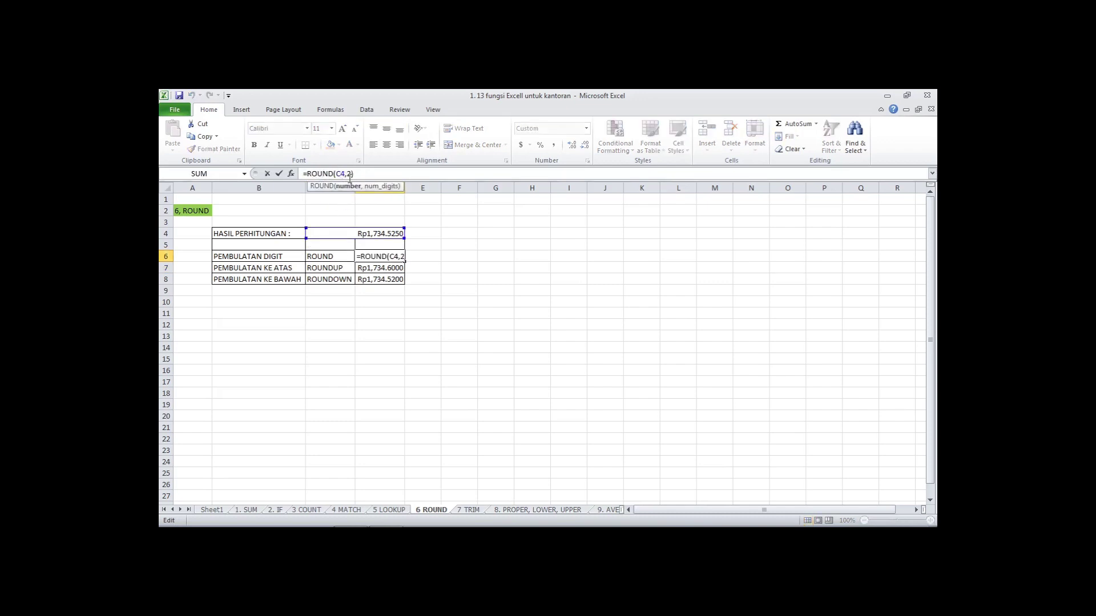
left_click(349, 174)
left_click(386, 276)
Step: Set the number of digits in the D7 ROUNDUP formula to 4
left_click(384, 267)
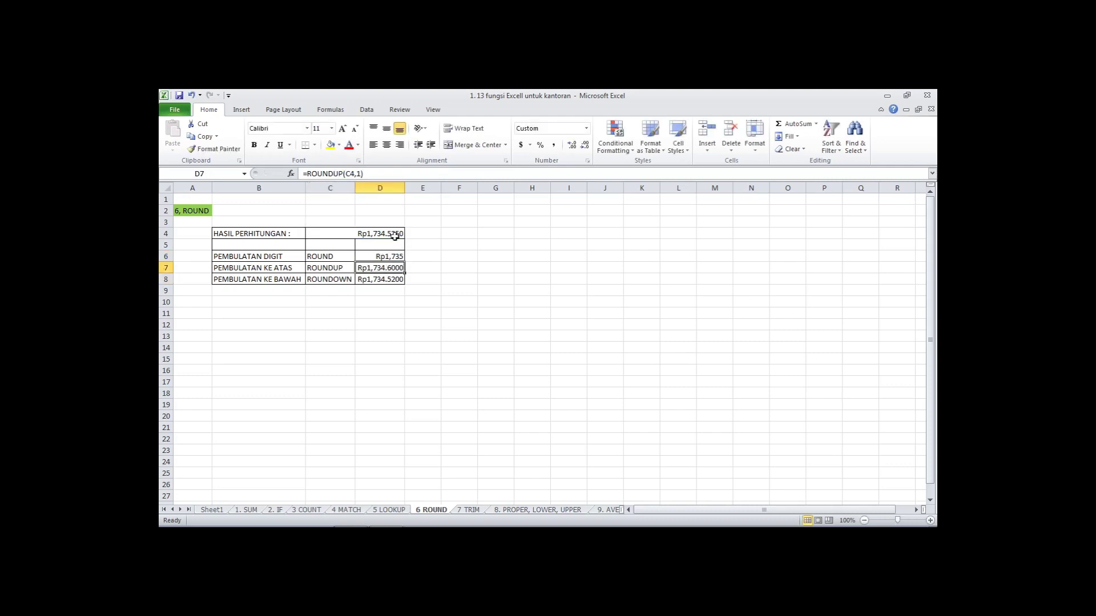
left_click(360, 174)
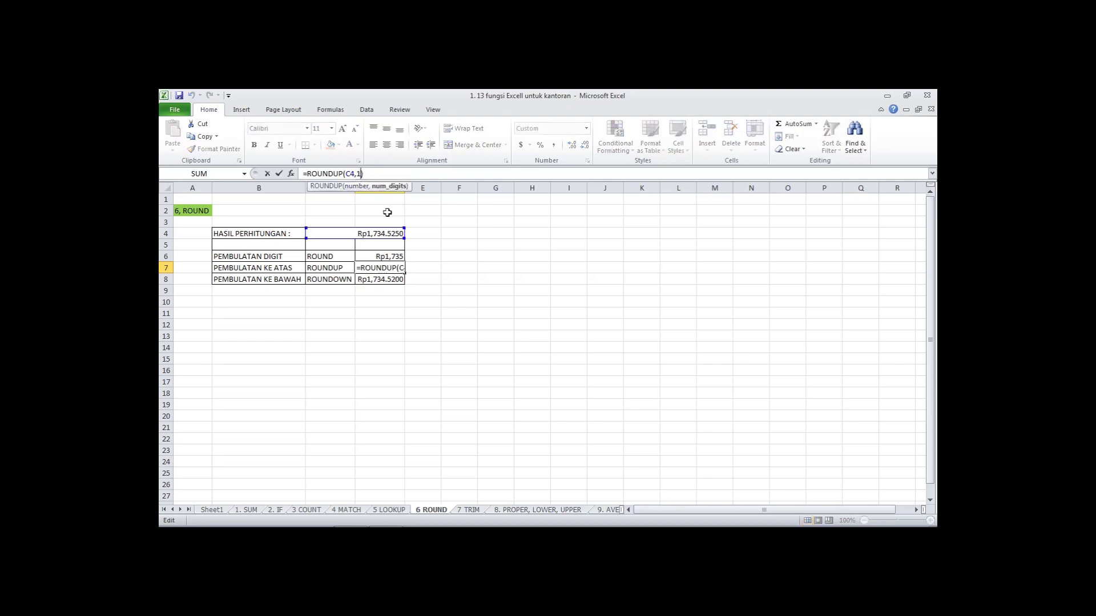
key("BackSpace")
type("3")
key("Return")
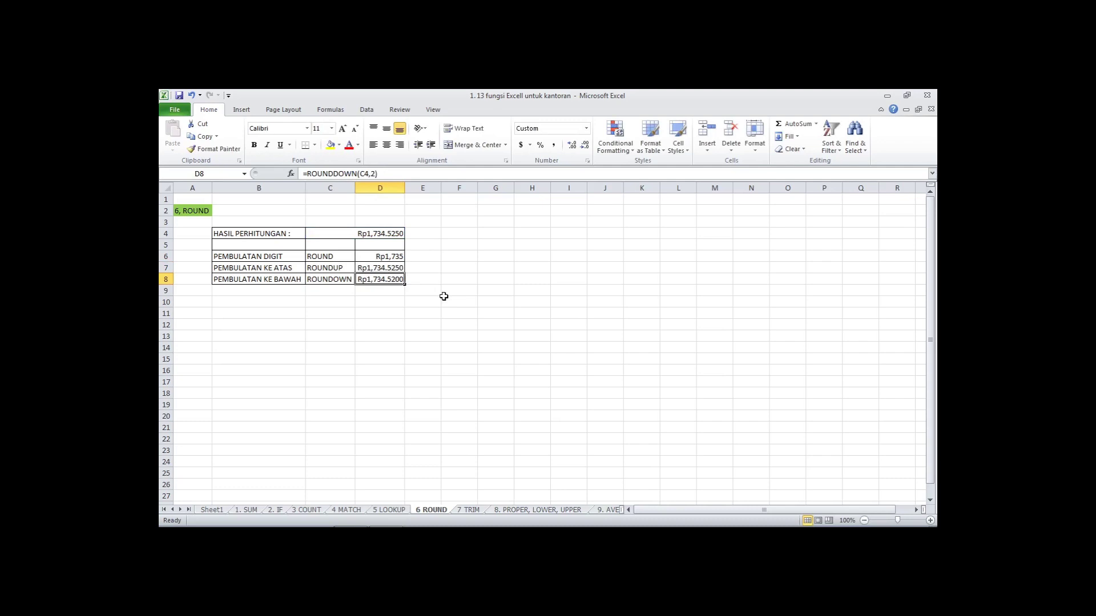
Step: Set the number of digits in the D7 ROUNDUP formula to 1
left_click(399, 268)
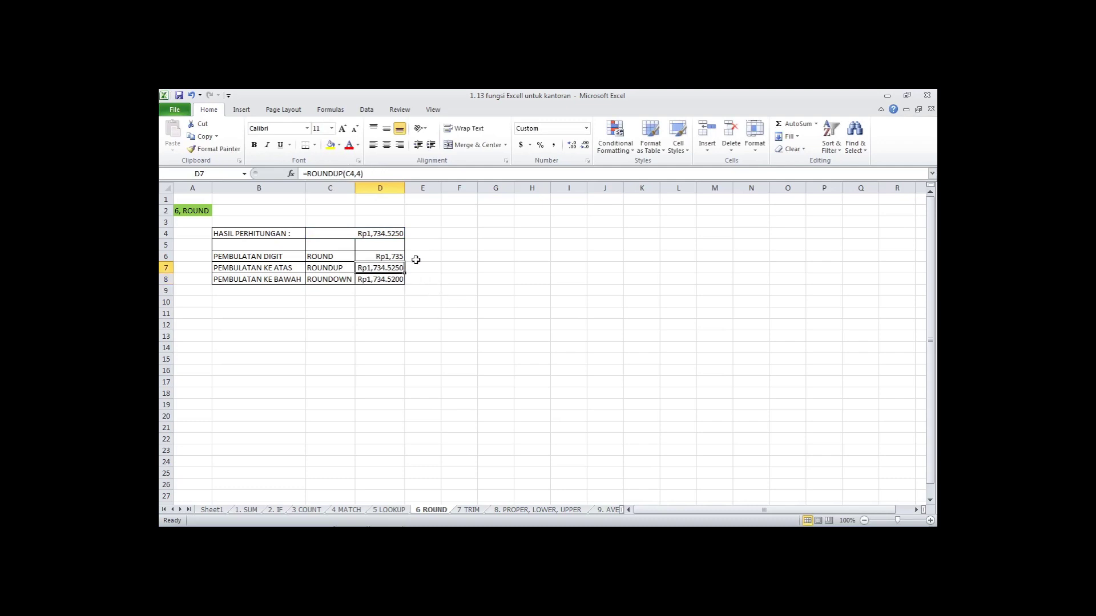
left_click(372, 175)
key("BackSpace")
type("1")
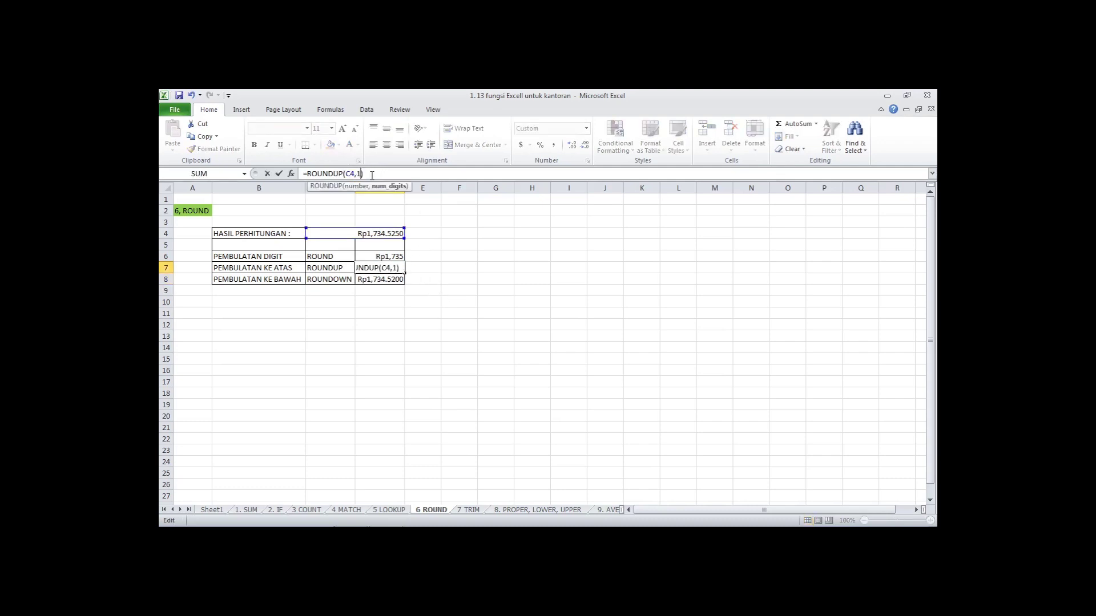
key("Return")
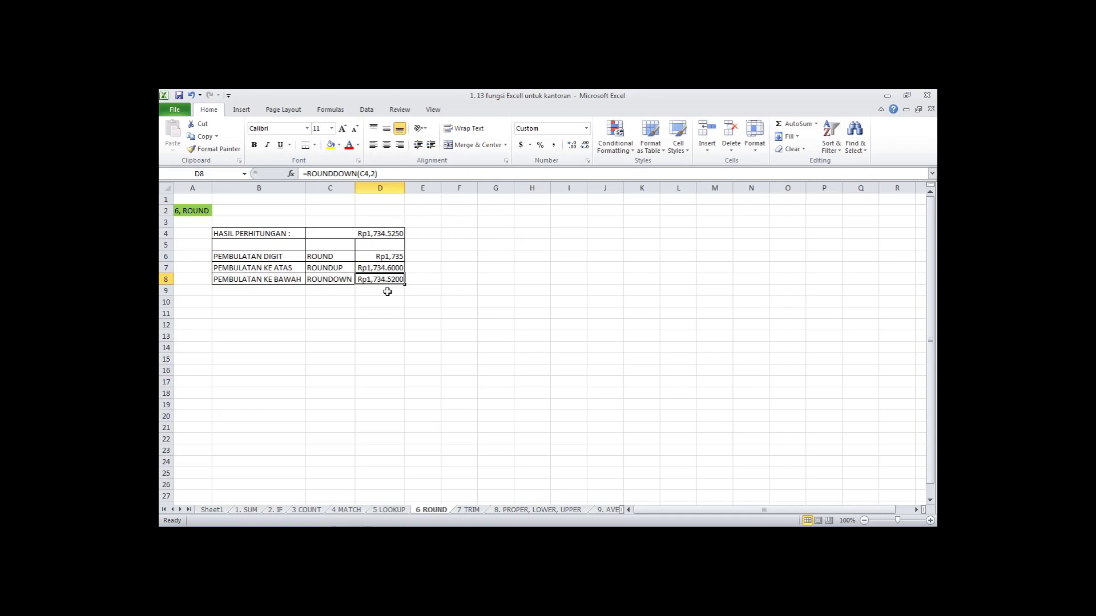
Step: Examine the arguments of the ROUNDUP formula in D7 and the ROUNDDOWN formula in D8 without changing them
left_click(388, 269)
key("F2")
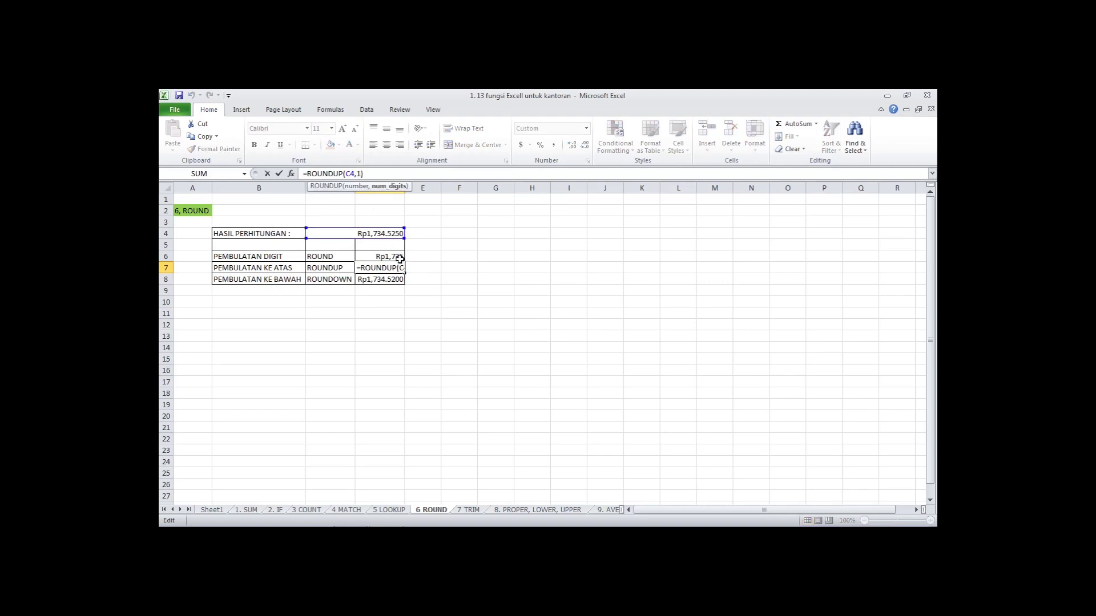
key("ctrl+Return")
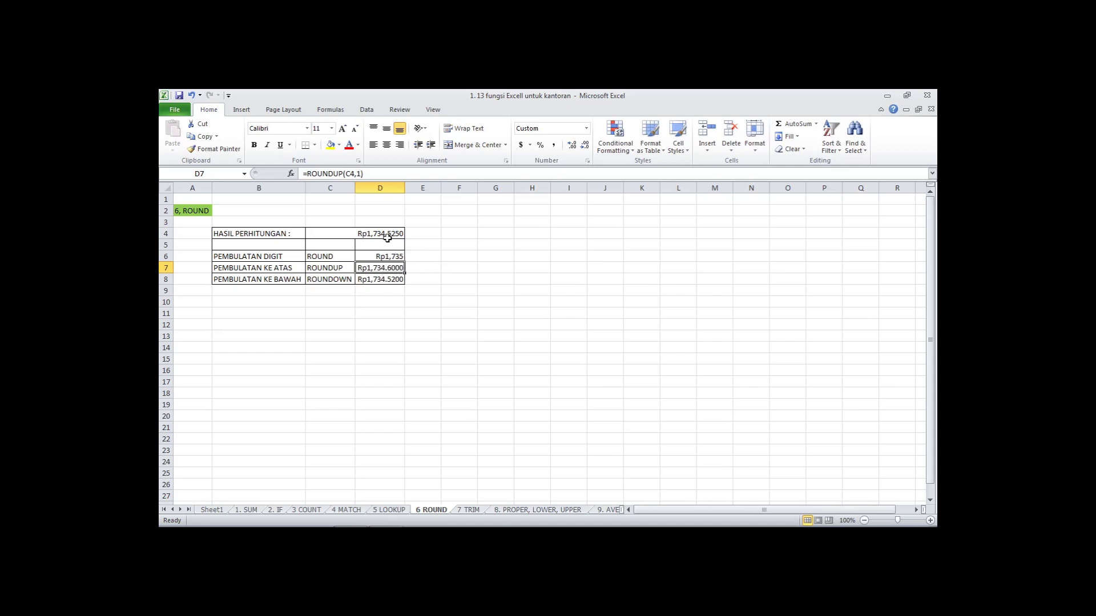
left_click(399, 280)
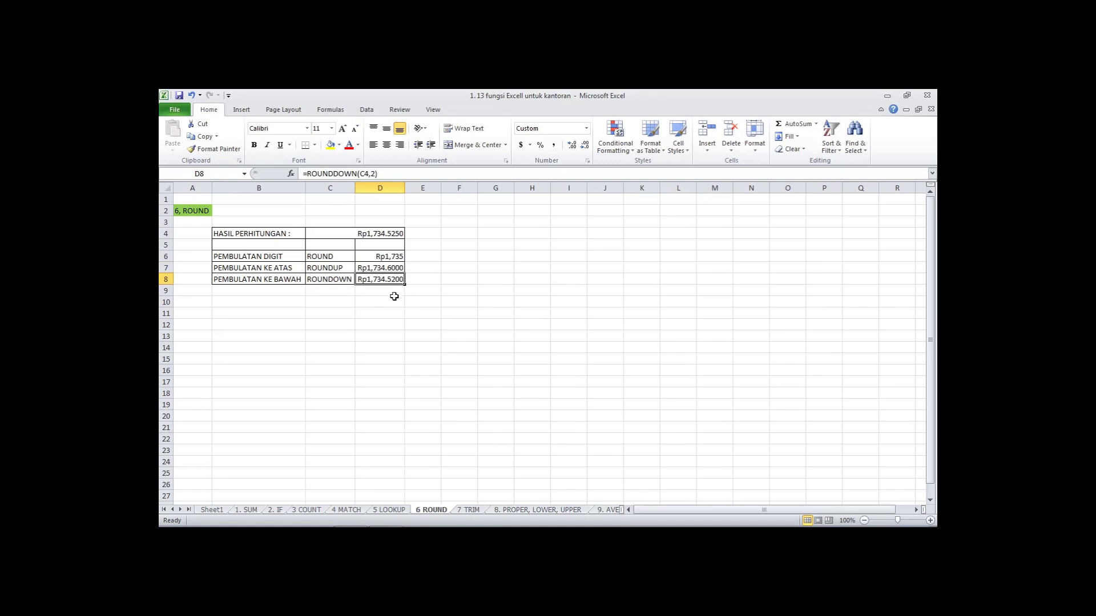
left_click(377, 174)
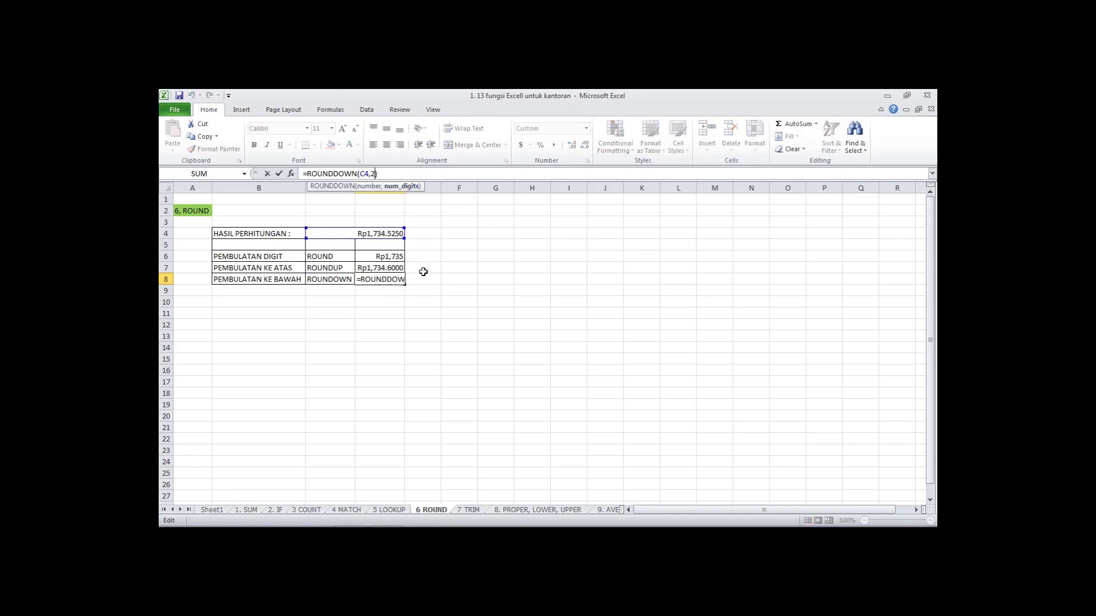
key("Return")
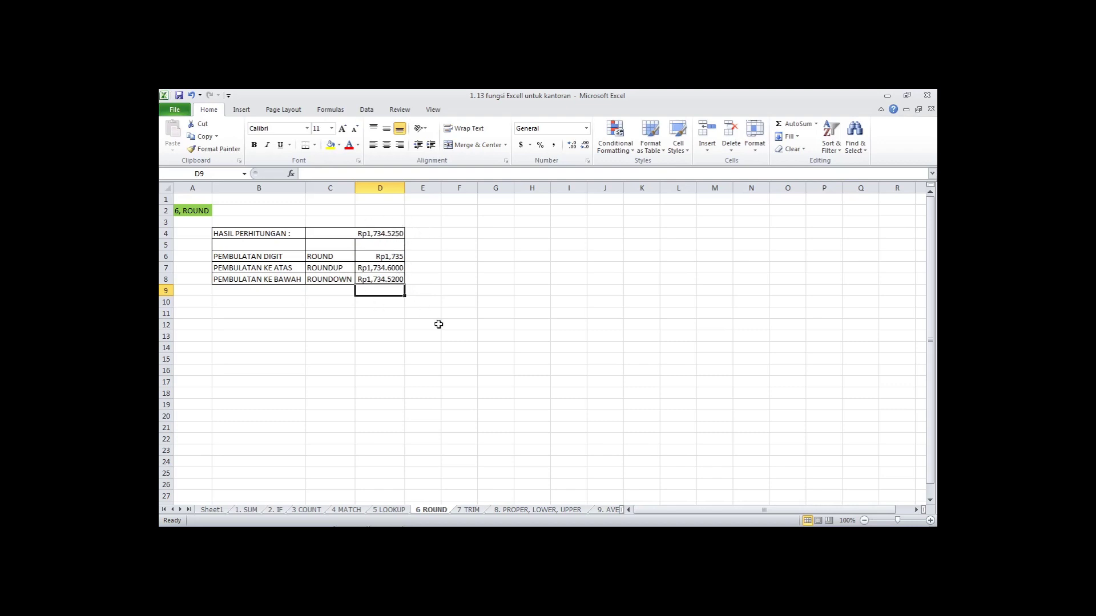
Step: Open the 7 TRIM sheet and examine its TRIM and KARAKTER rows
left_click(493, 333)
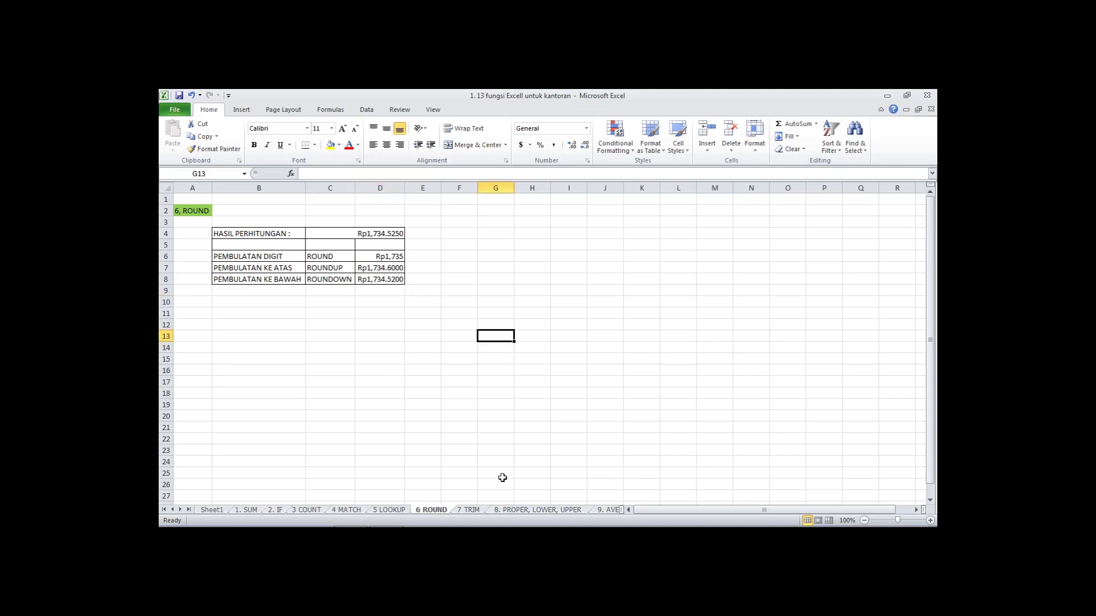
key("ctrl+Page_Down")
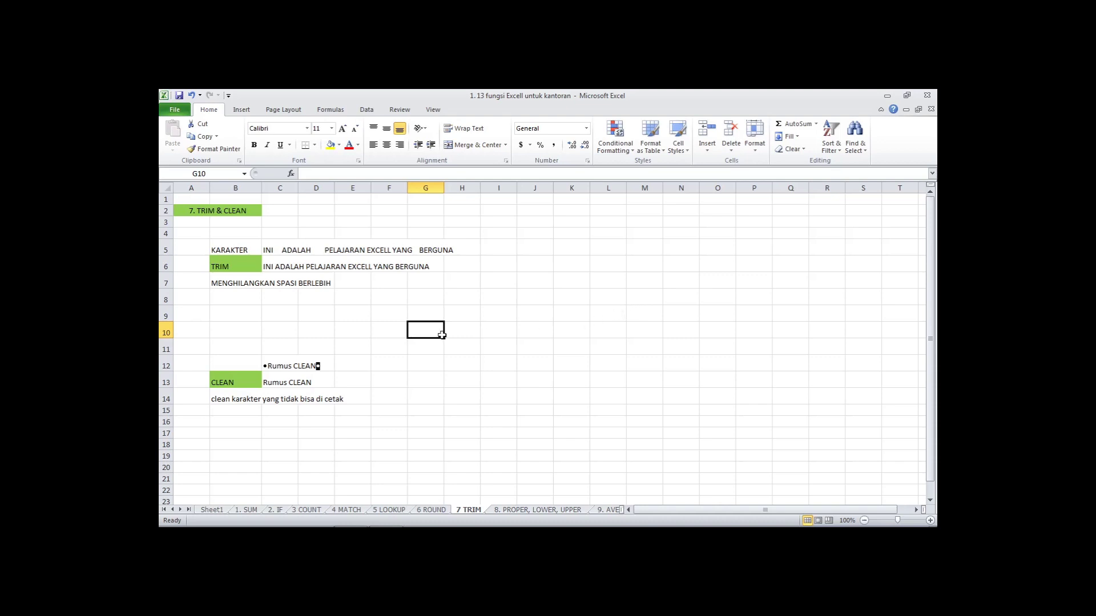
left_click(269, 317)
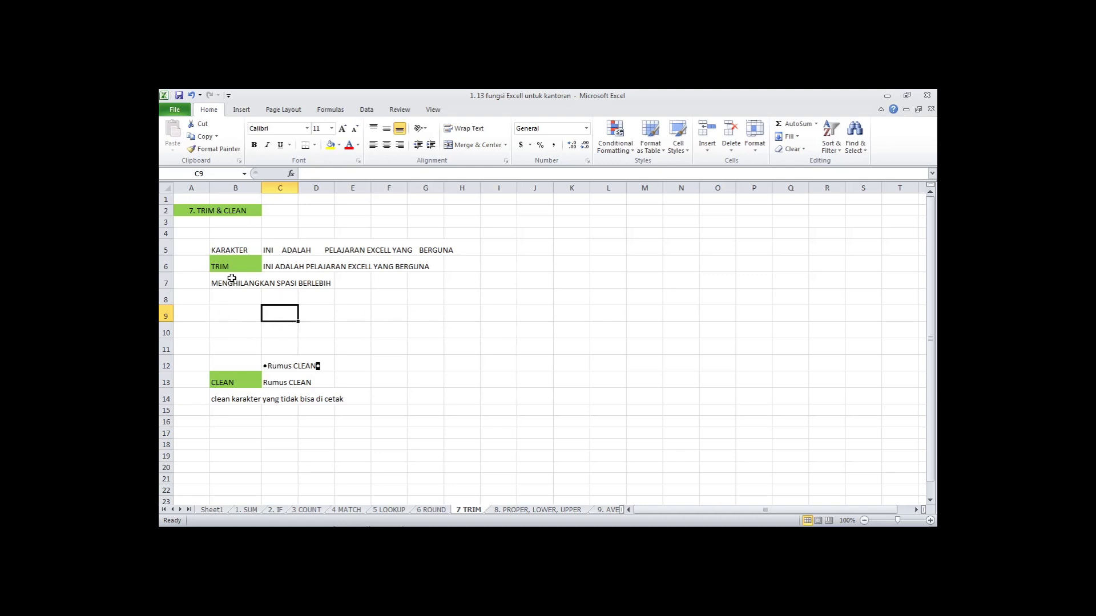
left_click(249, 267)
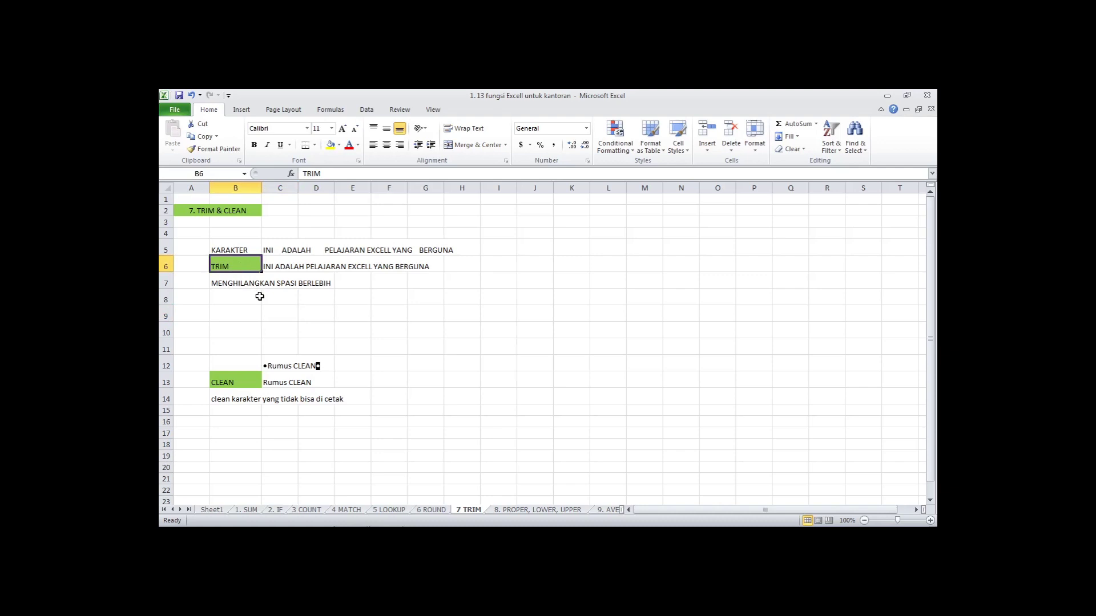
left_click(230, 250)
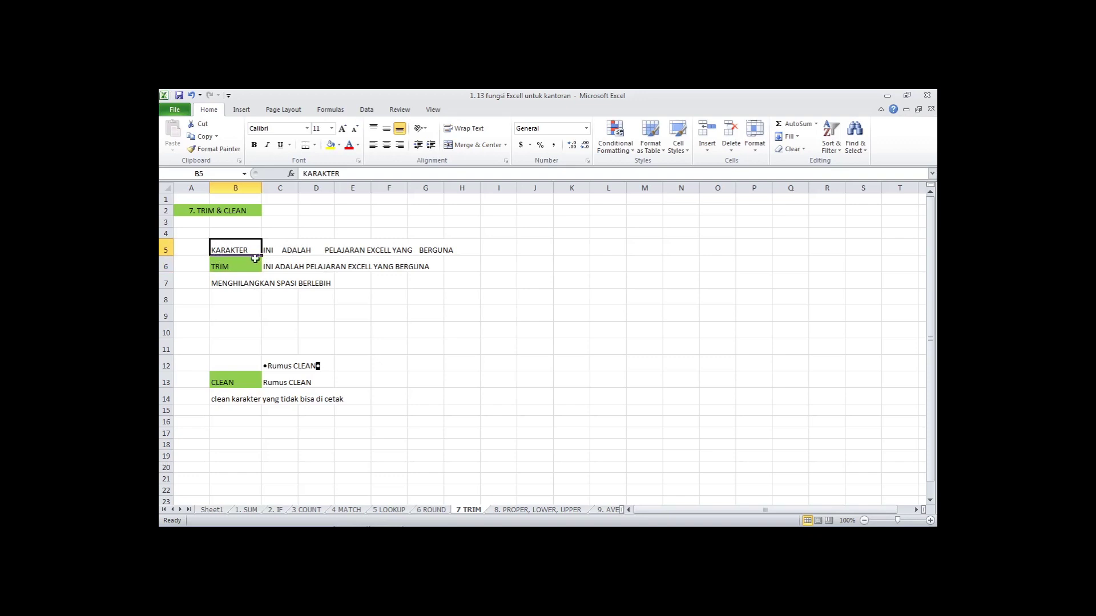
Step: Insert extra spaces between INI and ADALAH in the KARAKTER text in C5
left_click(288, 250)
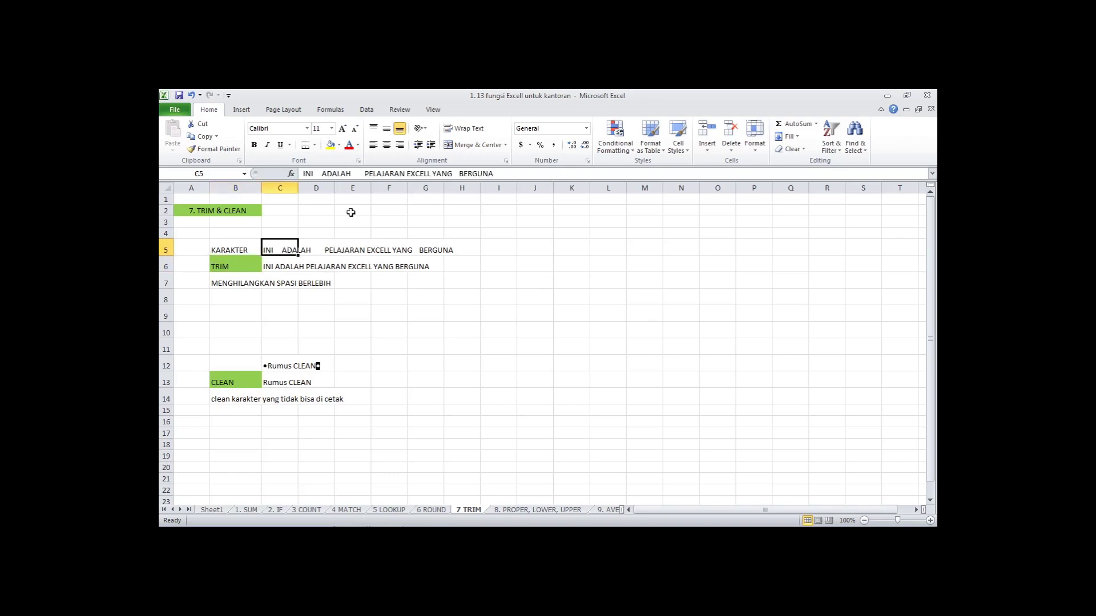
left_click(321, 175)
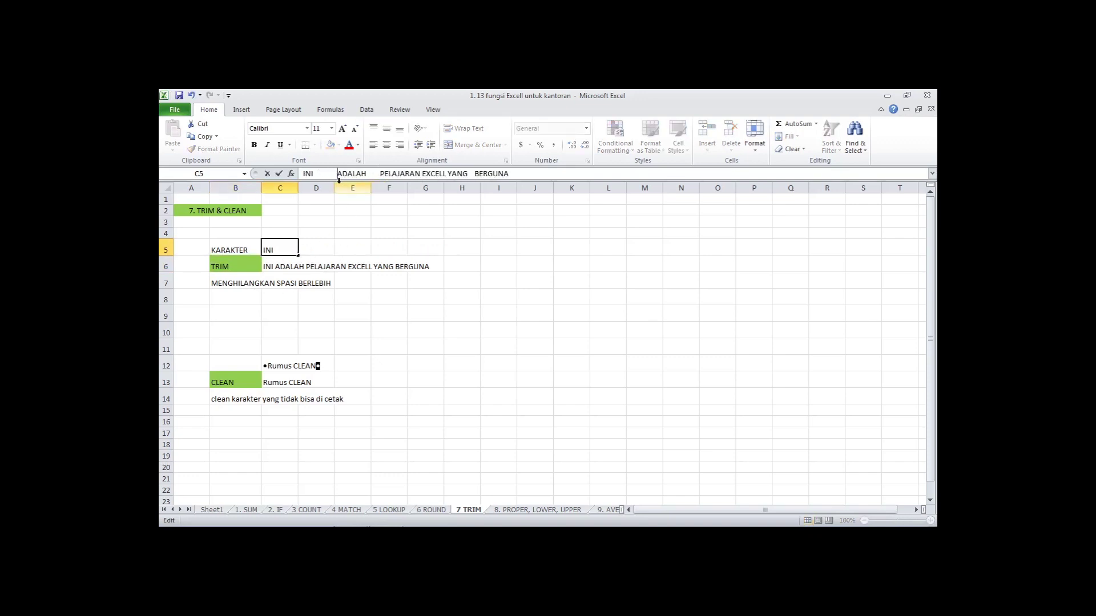
key("Return")
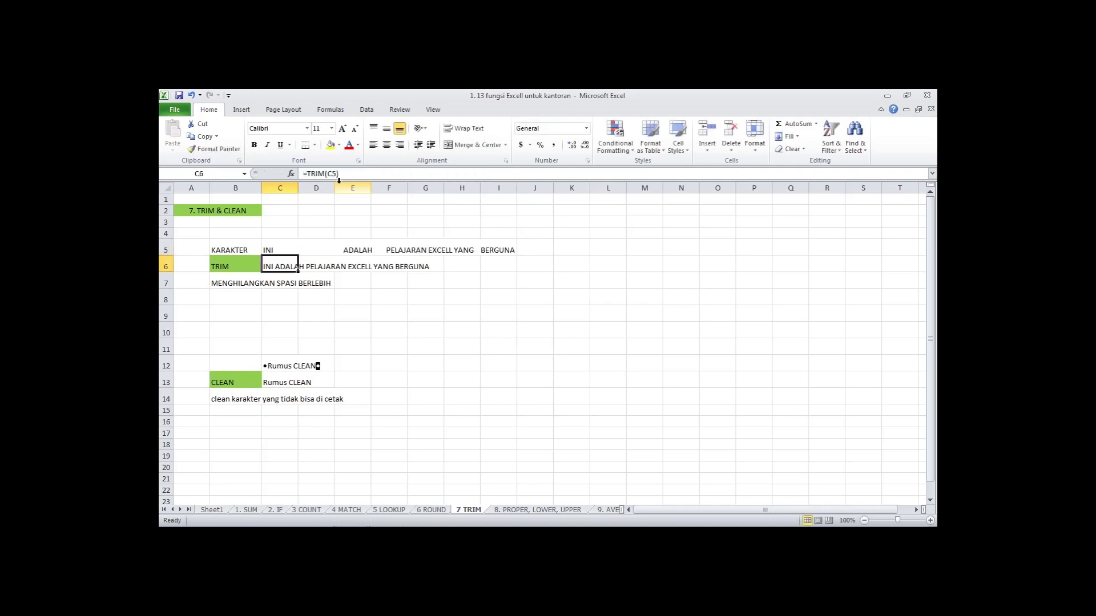
Step: Compare the spaced KARAKTER text in C5 with the TRIM formula and its output in C6
left_click(306, 251)
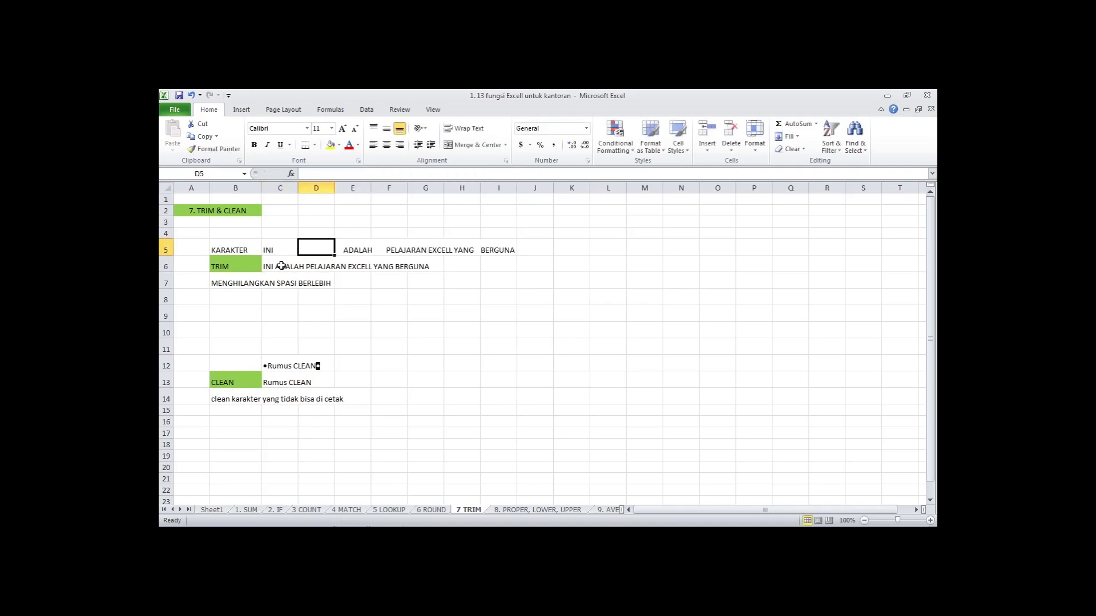
left_click(282, 265)
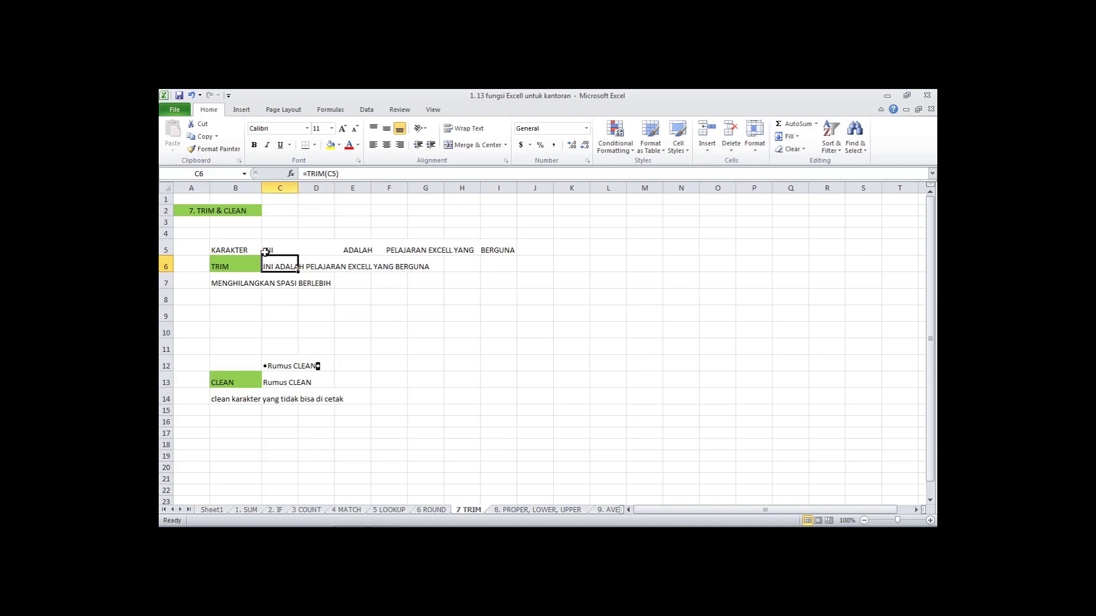
left_click_drag(181, 256, 286, 247)
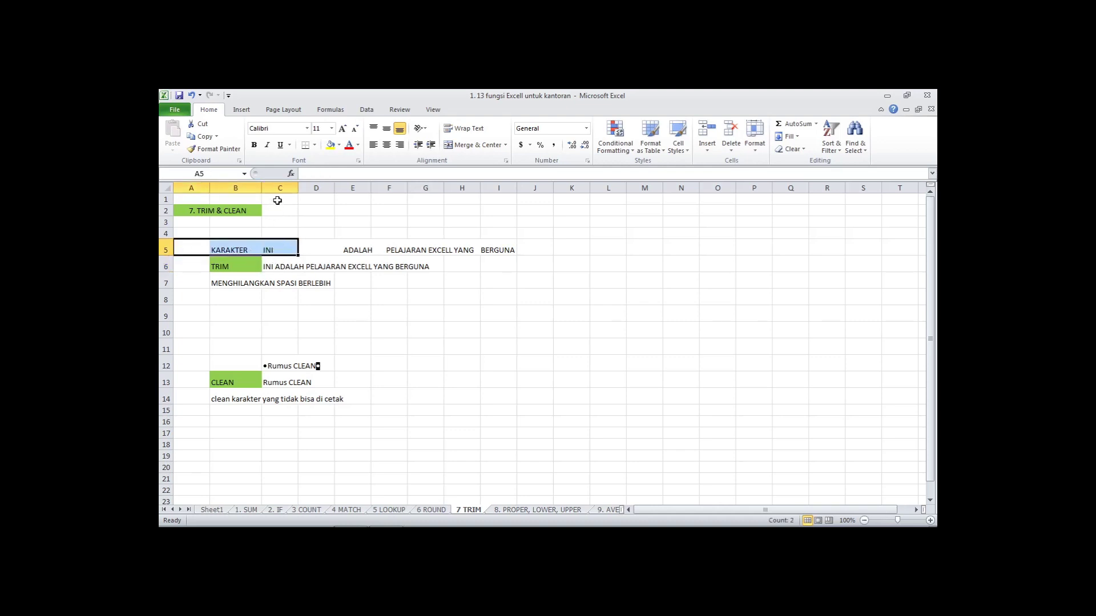
left_click_drag(282, 201, 281, 246)
left_click(280, 249)
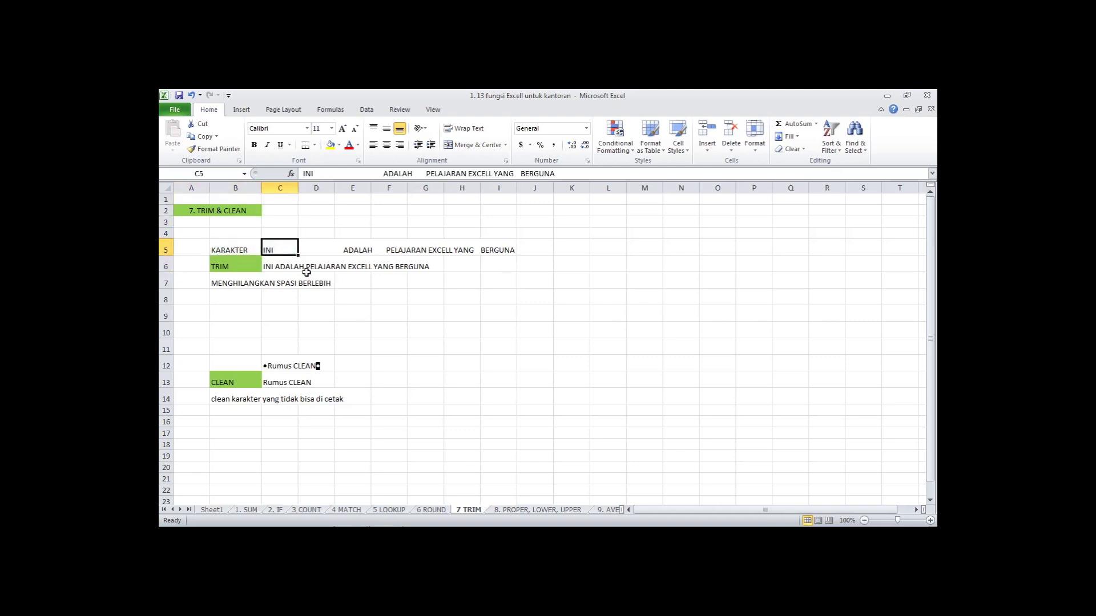
Step: Insert the word TAMBAH within the wide gap between INI and ADALAH in the KARAKTER text in C5
left_click(282, 268)
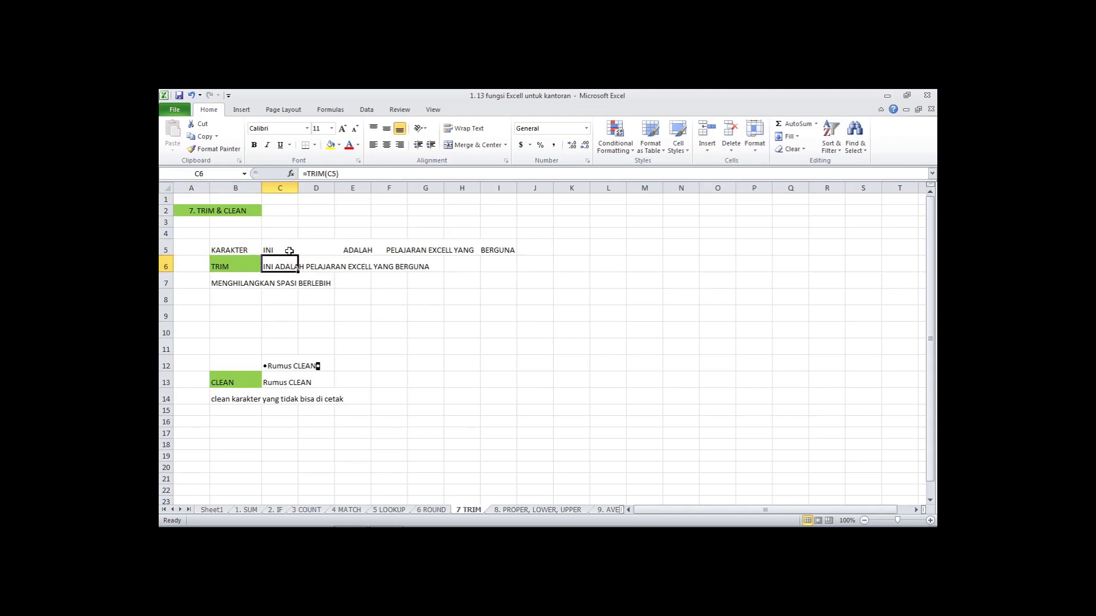
double_click(289, 251)
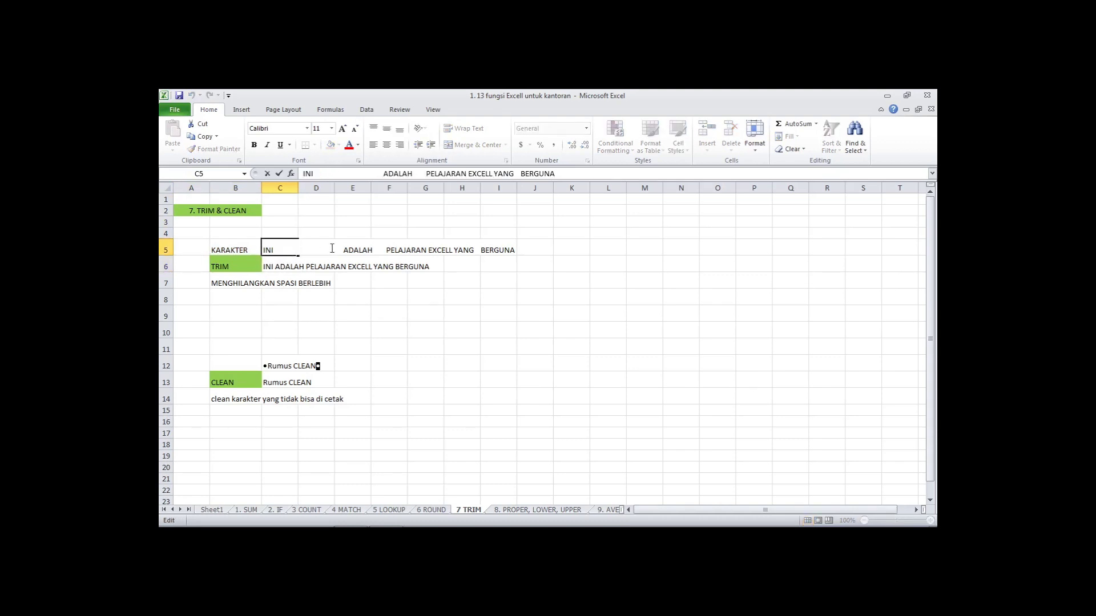
type("TAMBAH")
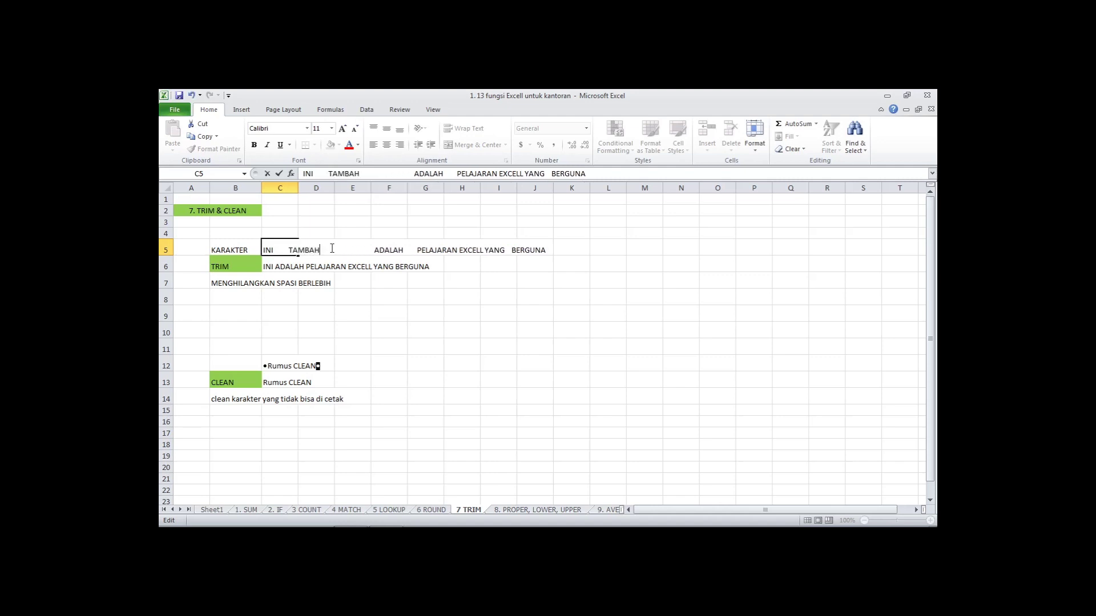
key("Return")
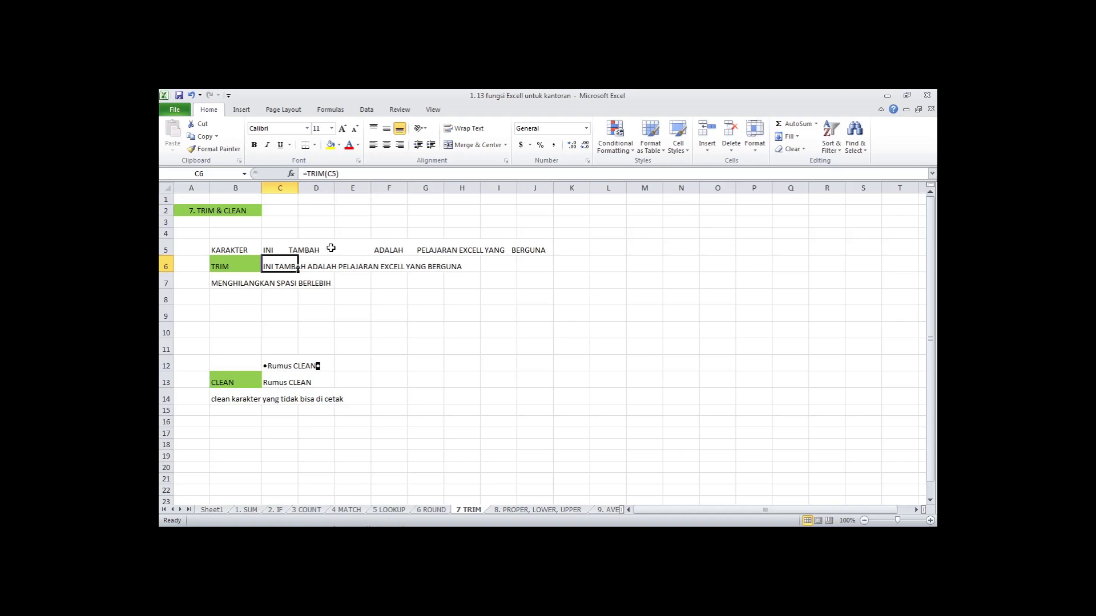
Step: Remove TAMBAH and the extra spaces around it from the C5 text, leaving one space between INI and ADALAH
left_click(280, 250)
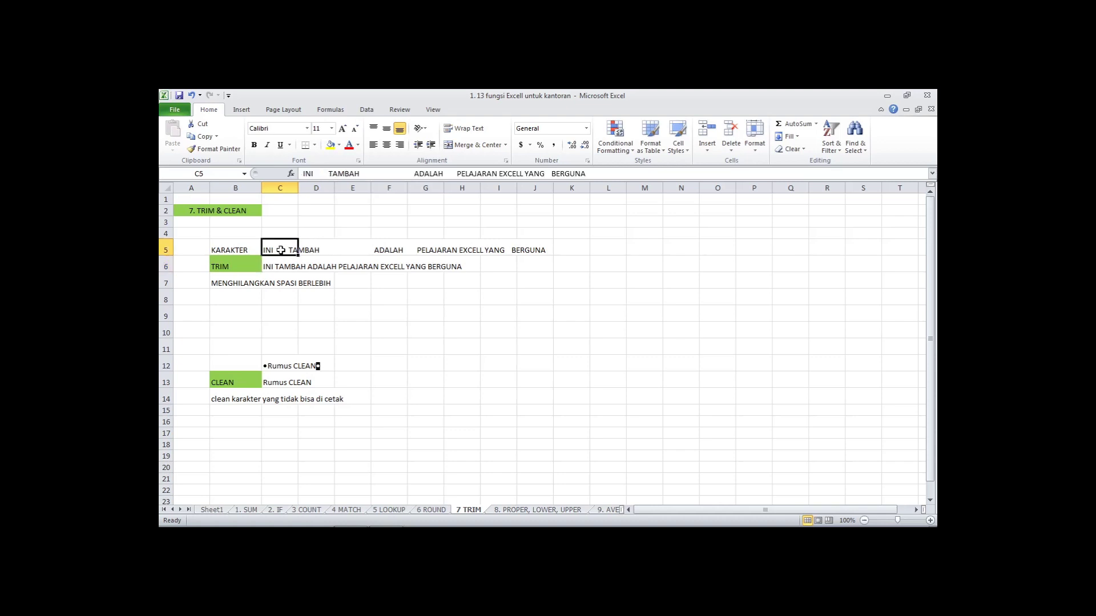
double_click(281, 250)
left_click_drag(274, 251, 373, 256)
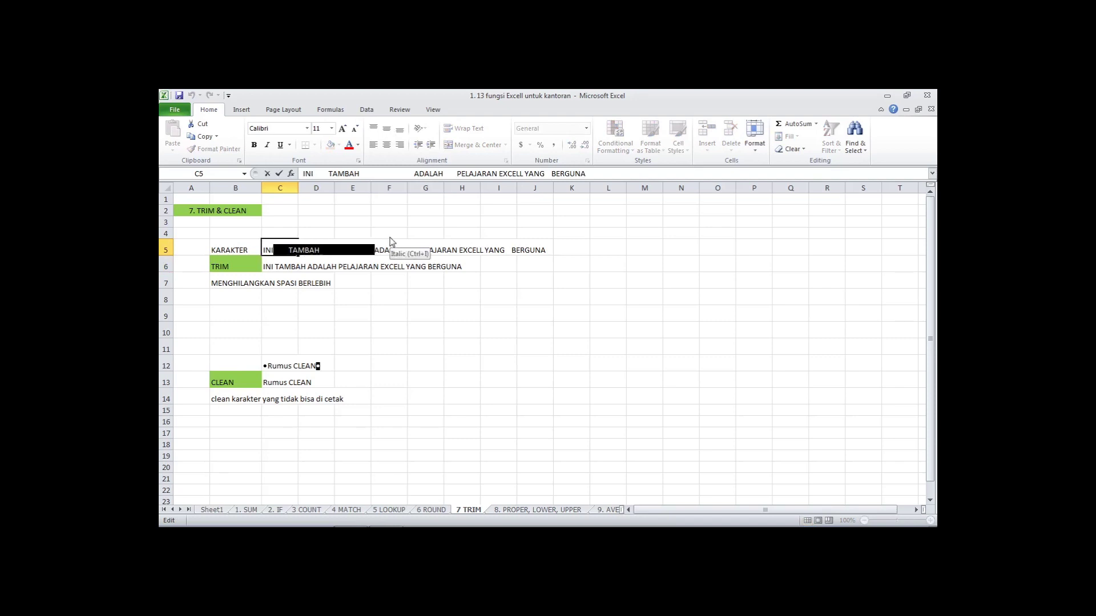
key("Delete")
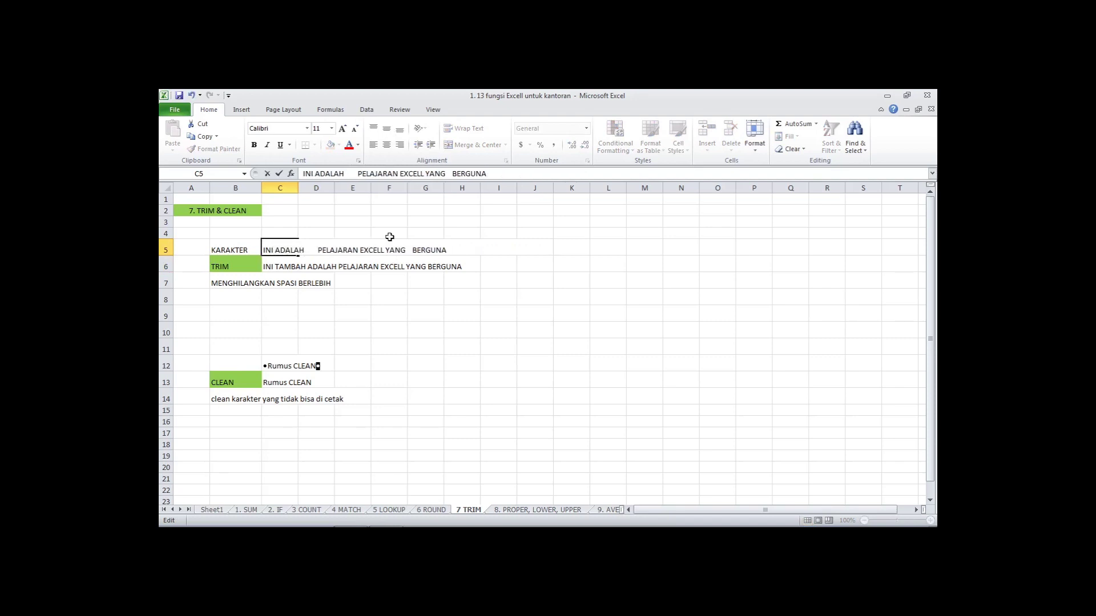
key("Return")
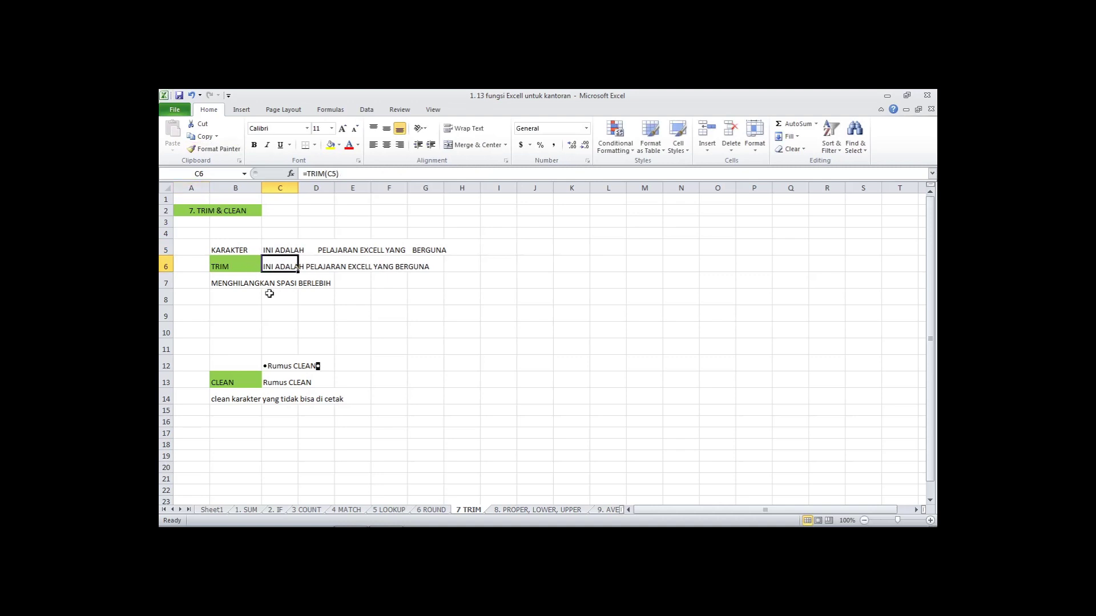
double_click(275, 249)
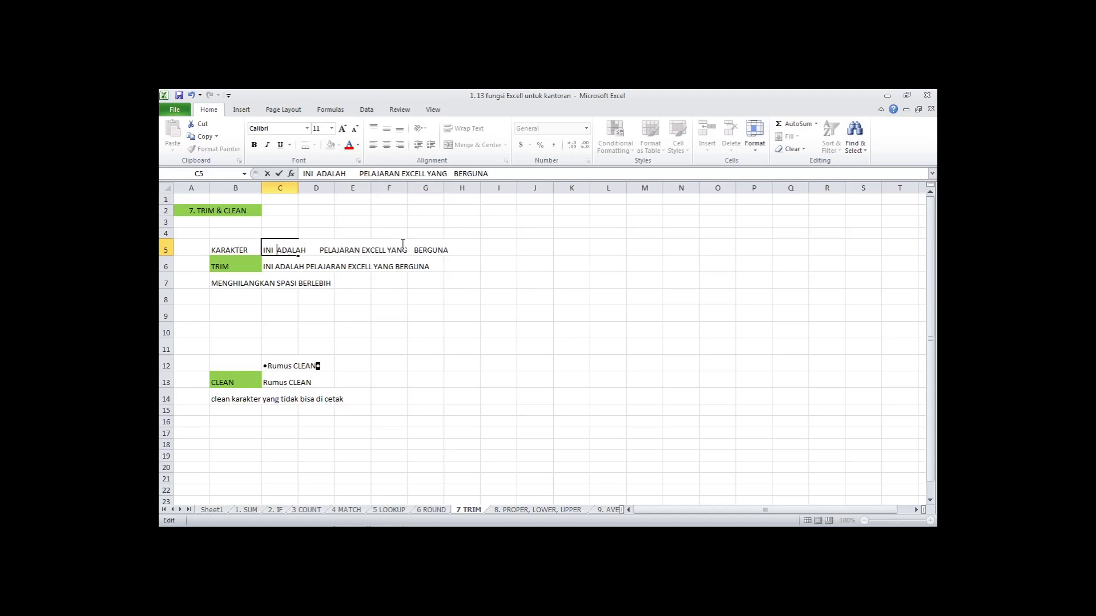
key("Escape")
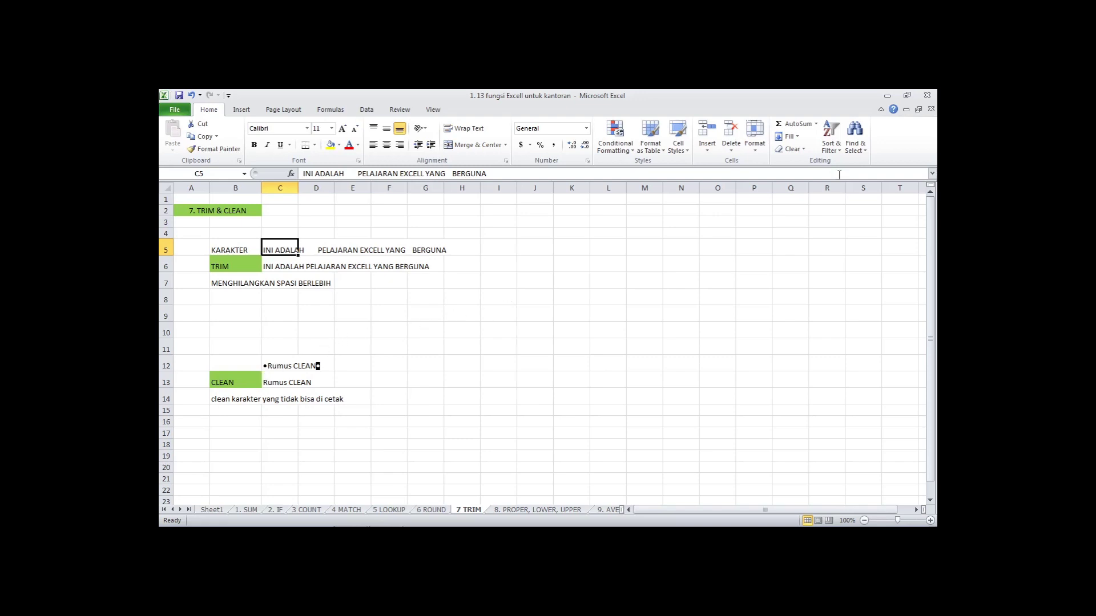
Step: Insert hAPUS after the R of Rumus in the C12 formula, making its text "RhAPUSumus CLEAN" between CHAR(7) and CHAR(8)
left_click(272, 365)
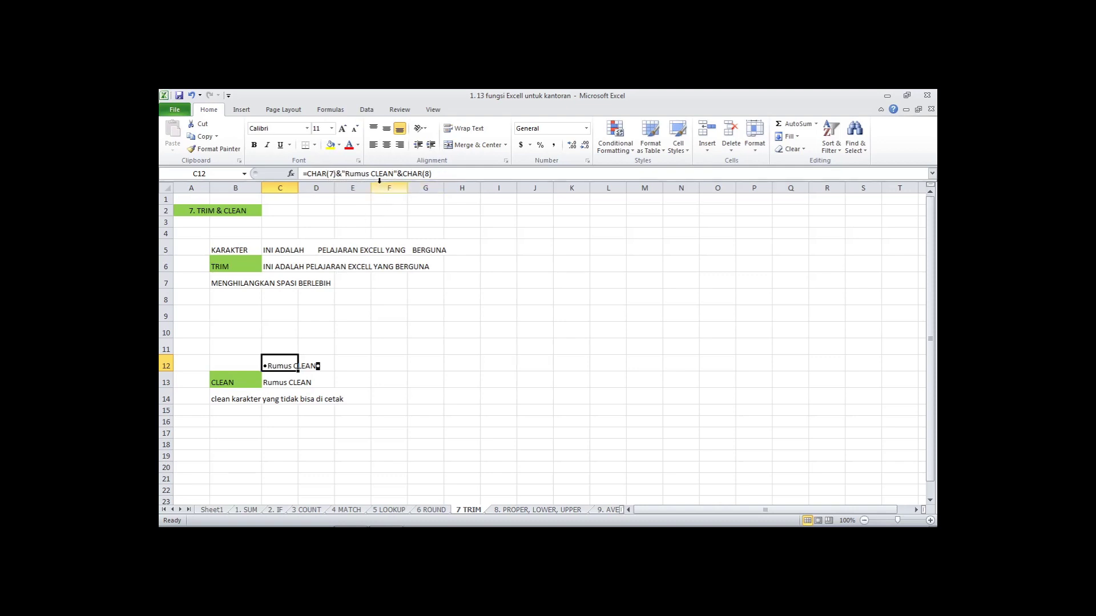
left_click_drag(370, 175, 350, 176)
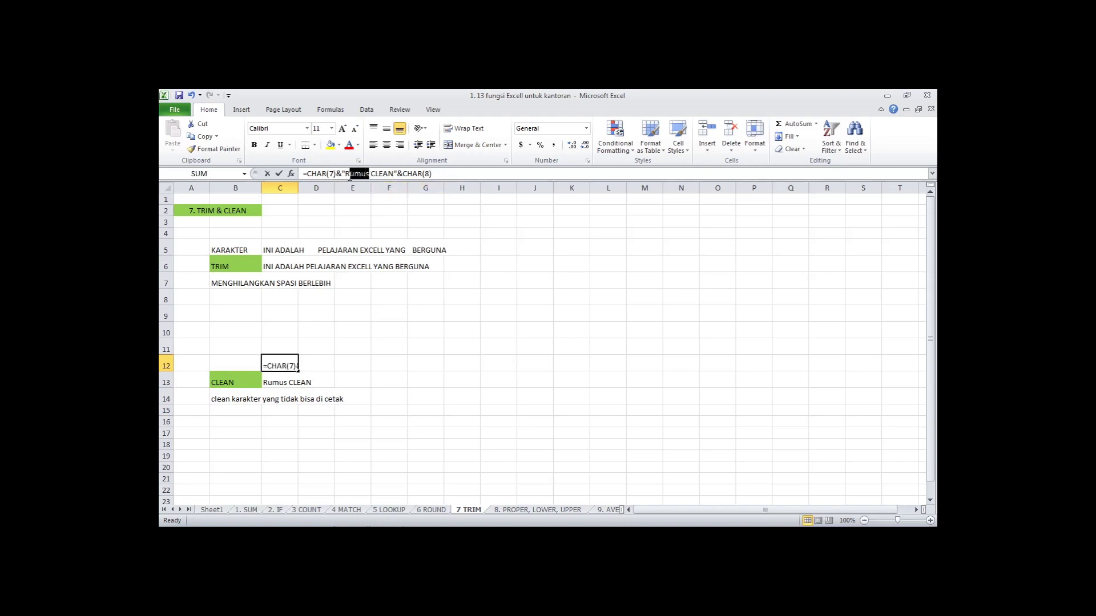
left_click(350, 176)
type("hA")
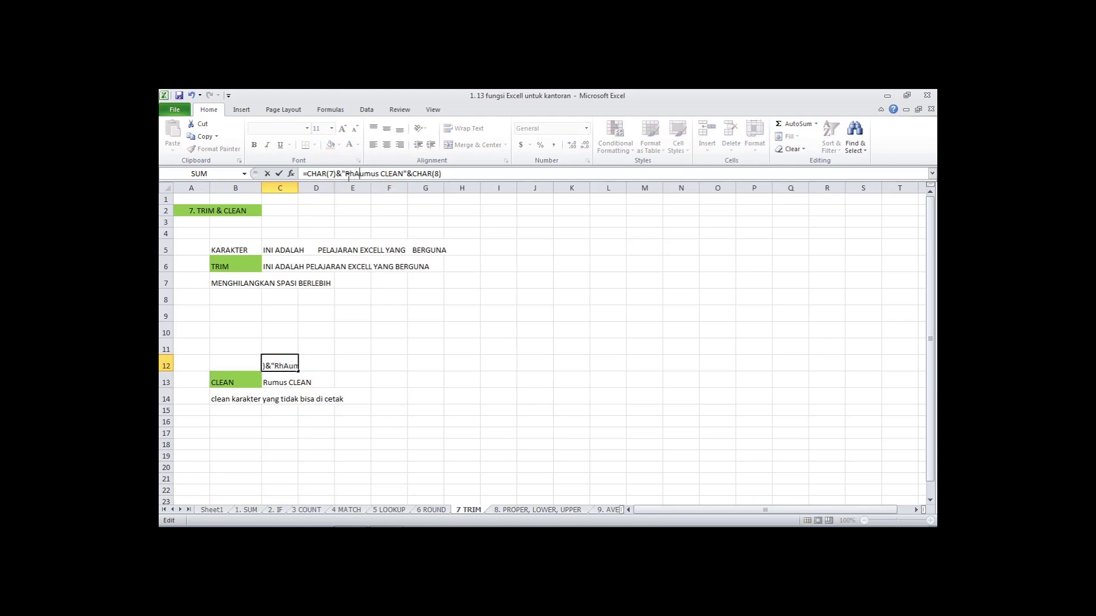
type("PUS")
key("Return")
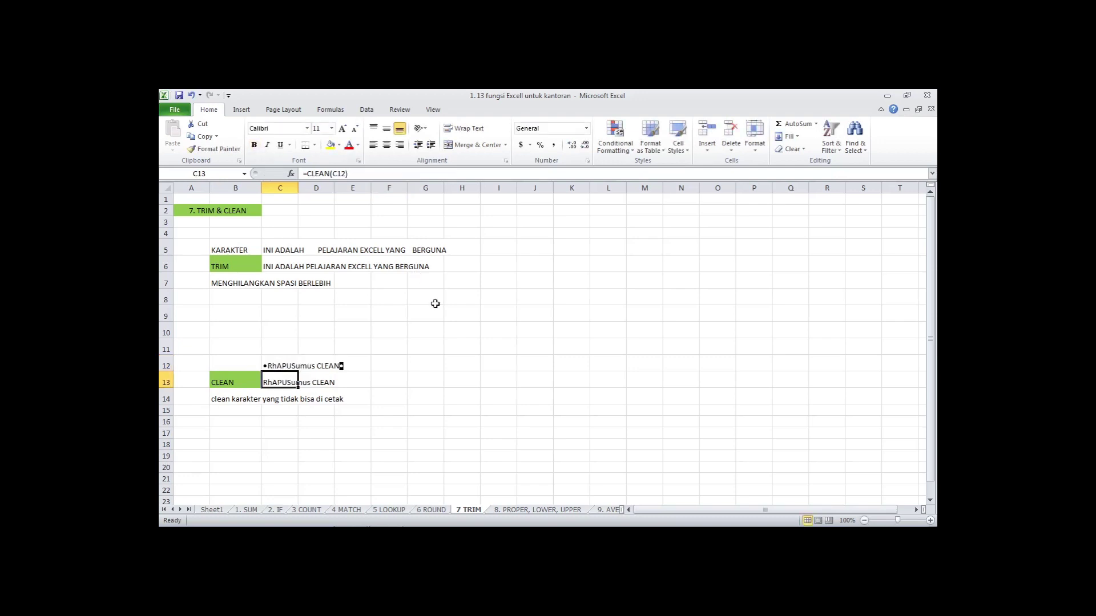
Step: Compare the CHAR formula text in C12 with the CLEAN formula and its output in C13, and recheck the KARAKTER text in C5
left_click(264, 365)
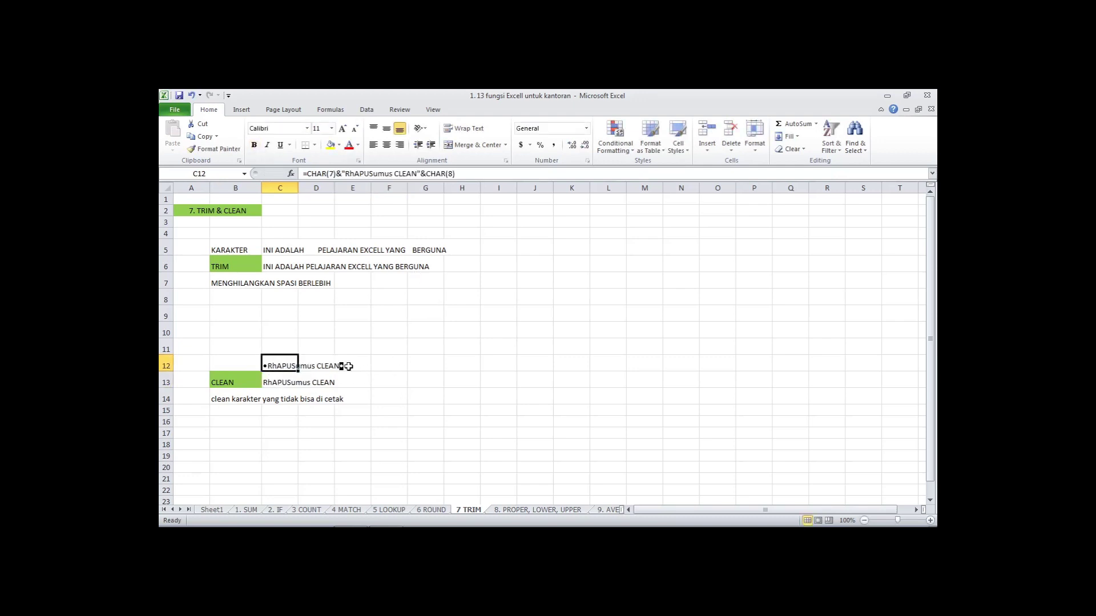
left_click(274, 383)
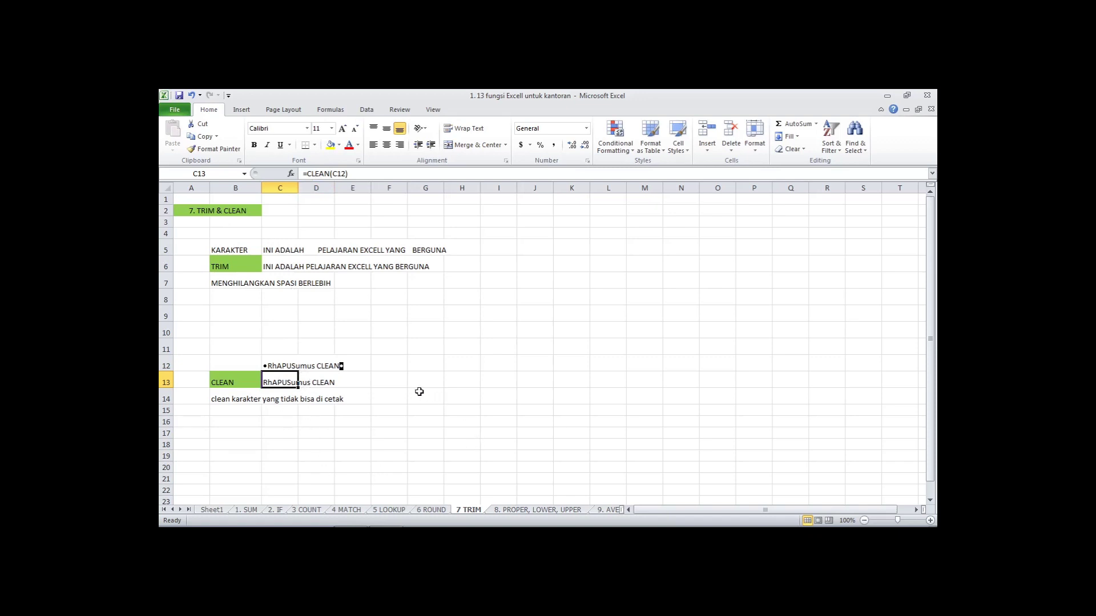
left_click(403, 412)
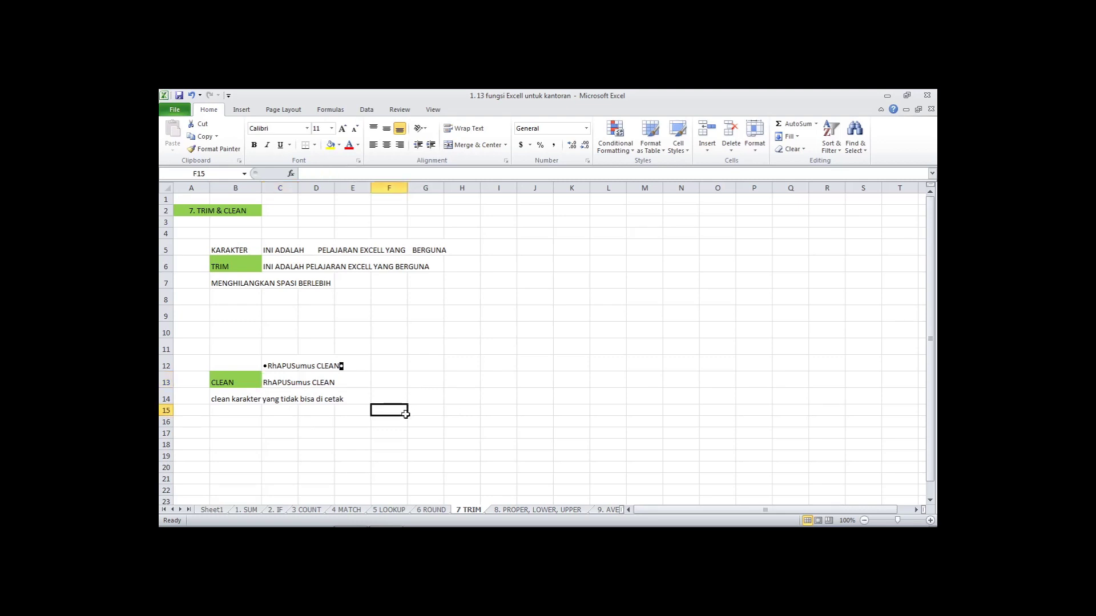
left_click(282, 386)
left_click(290, 249)
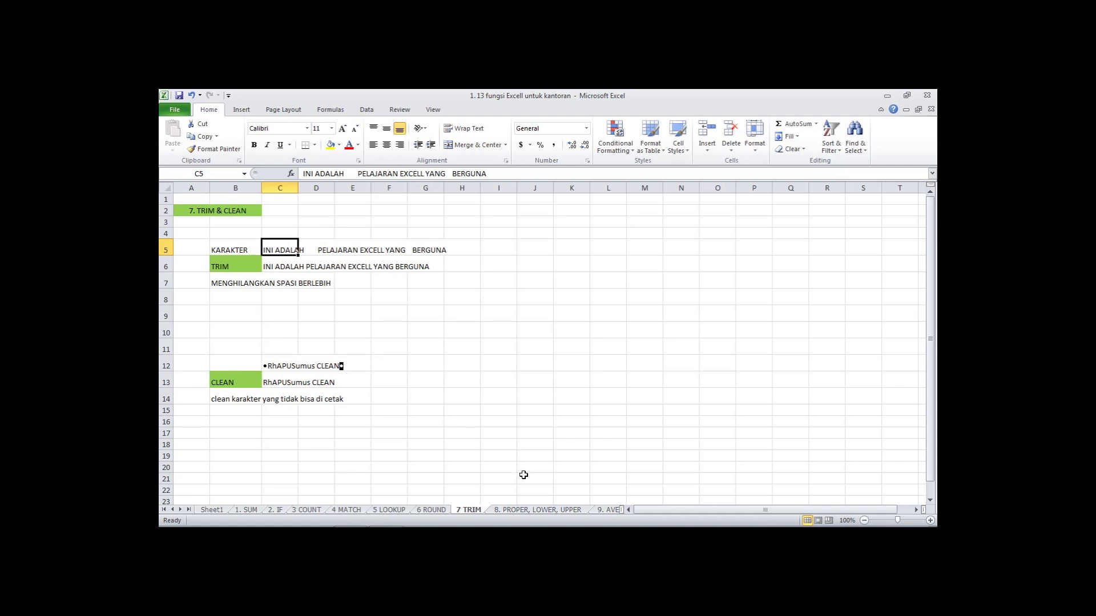
Step: Open the 8. PROPER, LOWER, UPPER sheet and append the word DAN to the KALIMAT sentence in C4
left_click(523, 511)
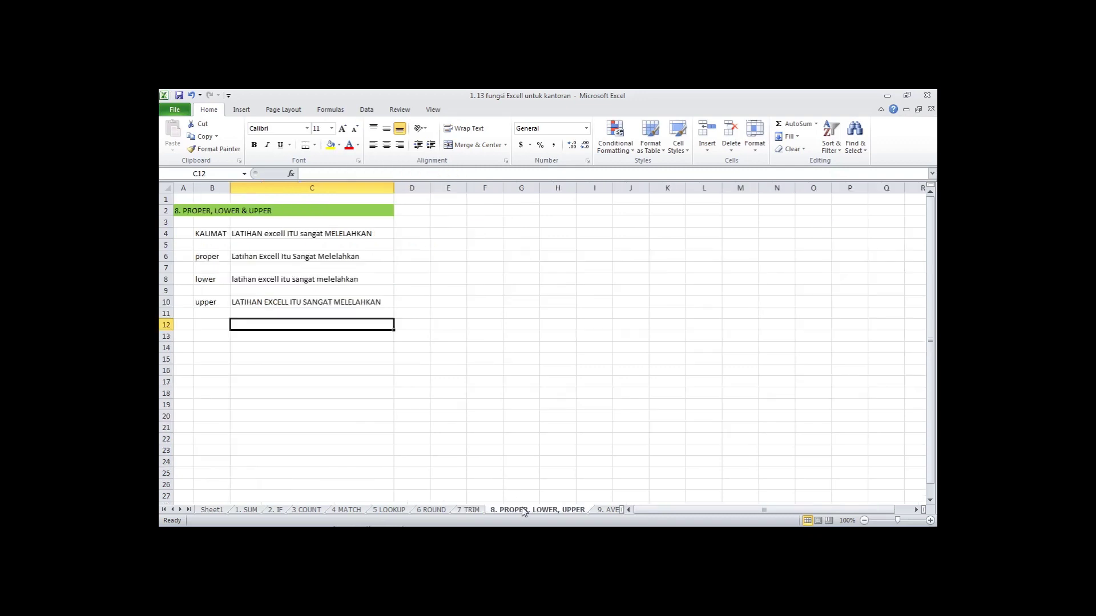
left_click(396, 417)
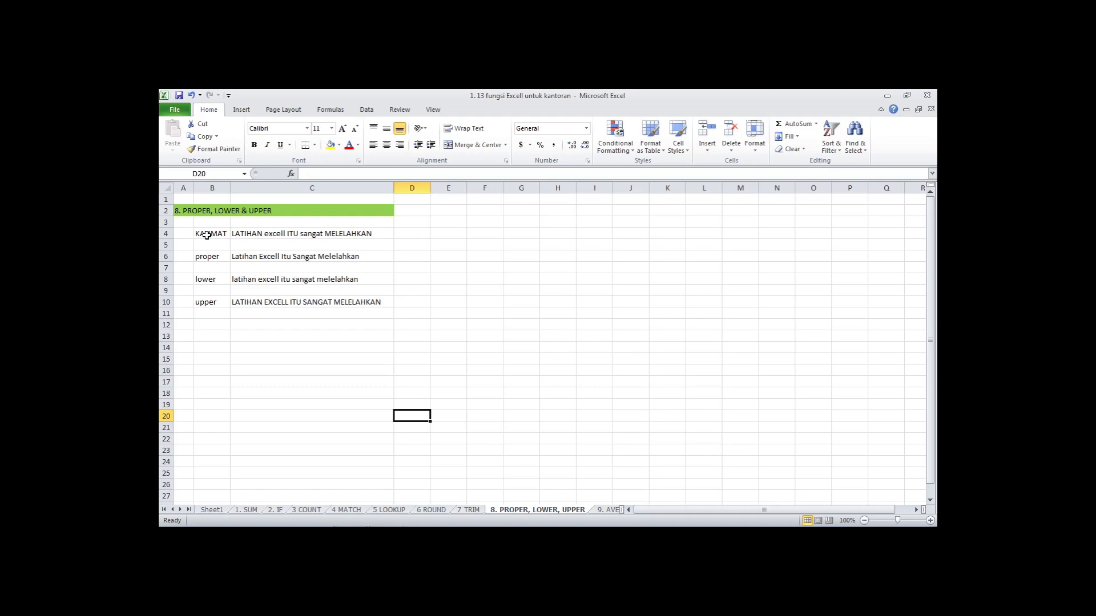
left_click(240, 235)
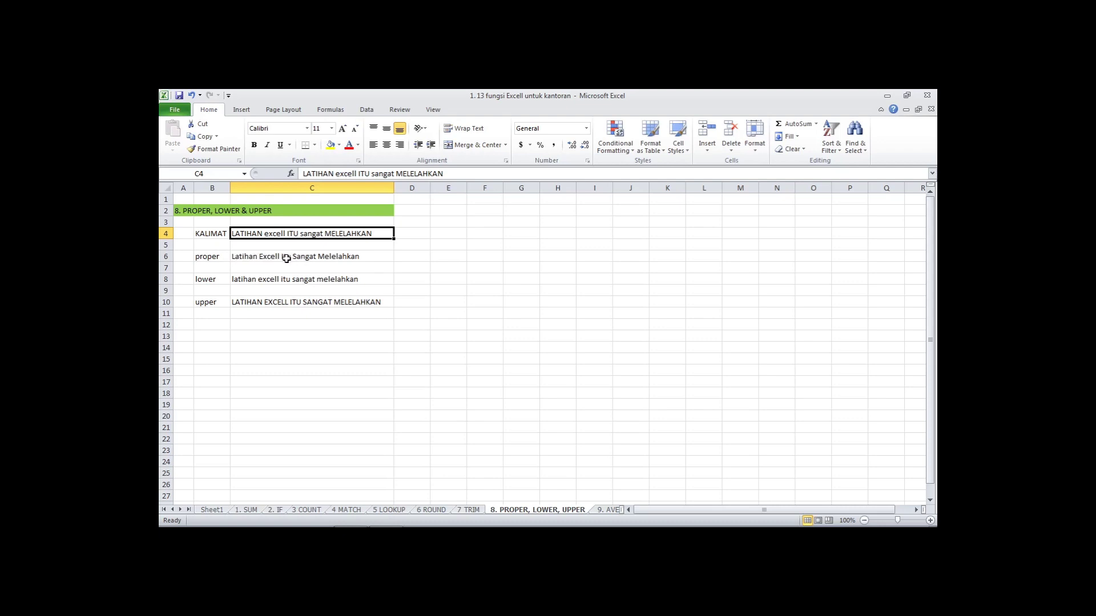
double_click(378, 232)
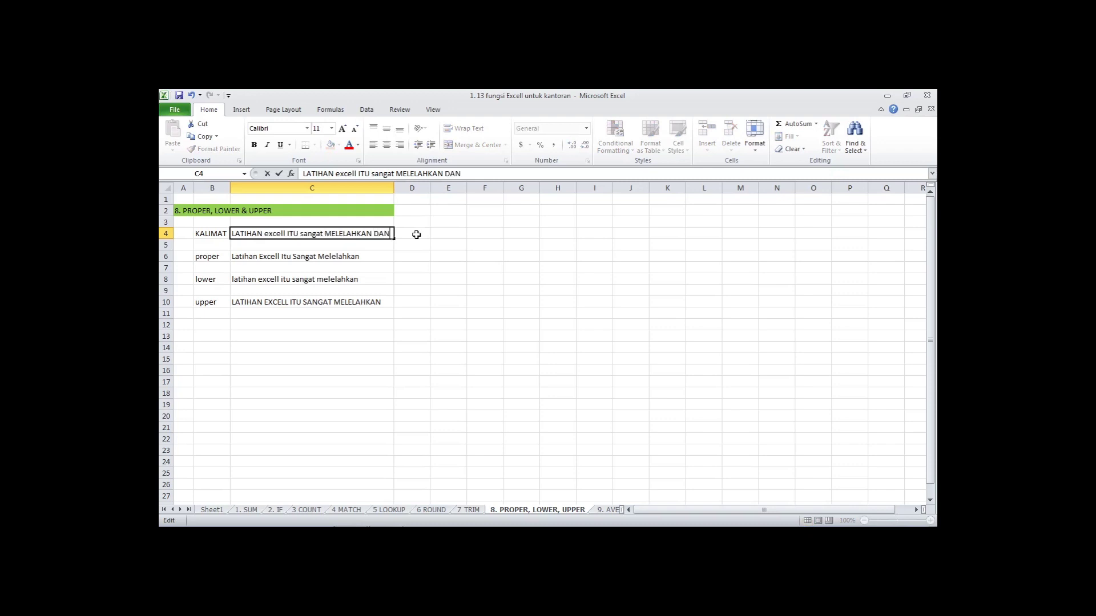
key("Return")
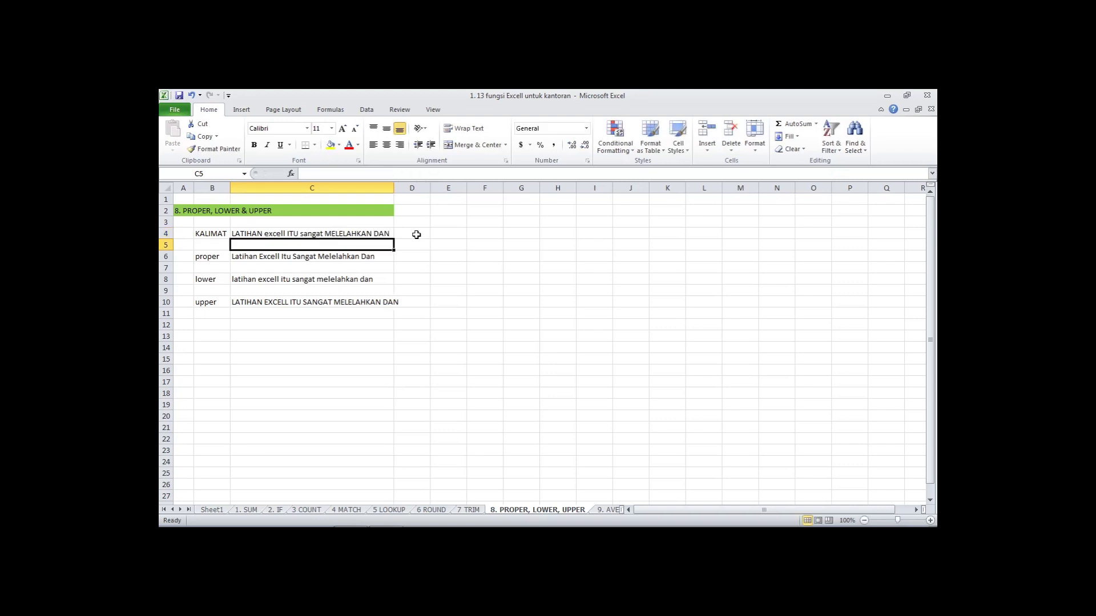
Step: Replace the final word DAN in the KALIMAT sentence in C4 with lowercase dan
double_click(382, 234)
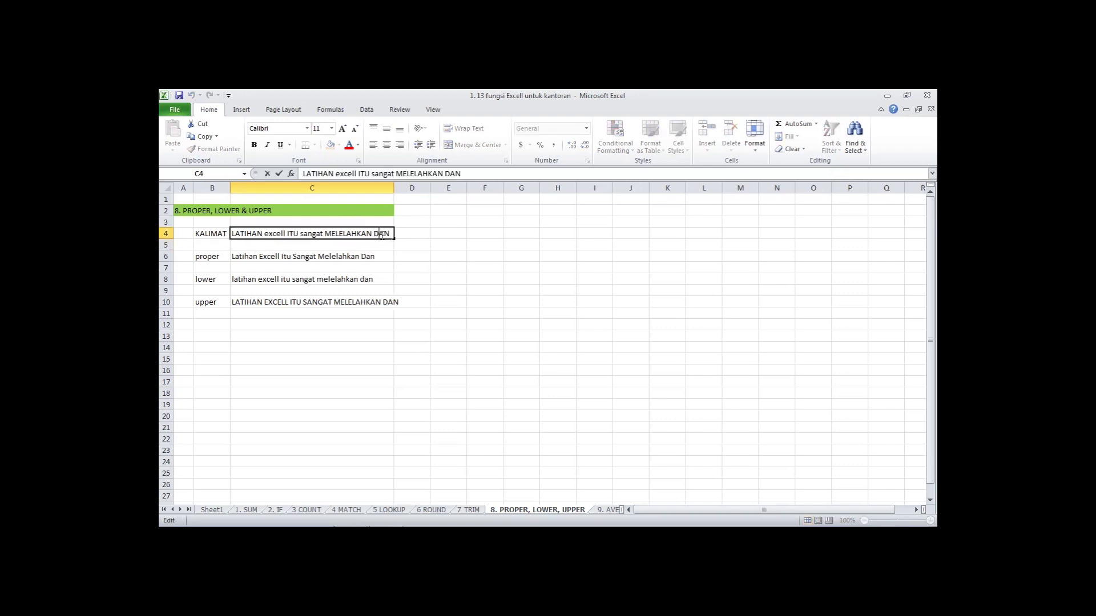
left_click_drag(391, 235, 380, 235)
type("dan")
key("Return")
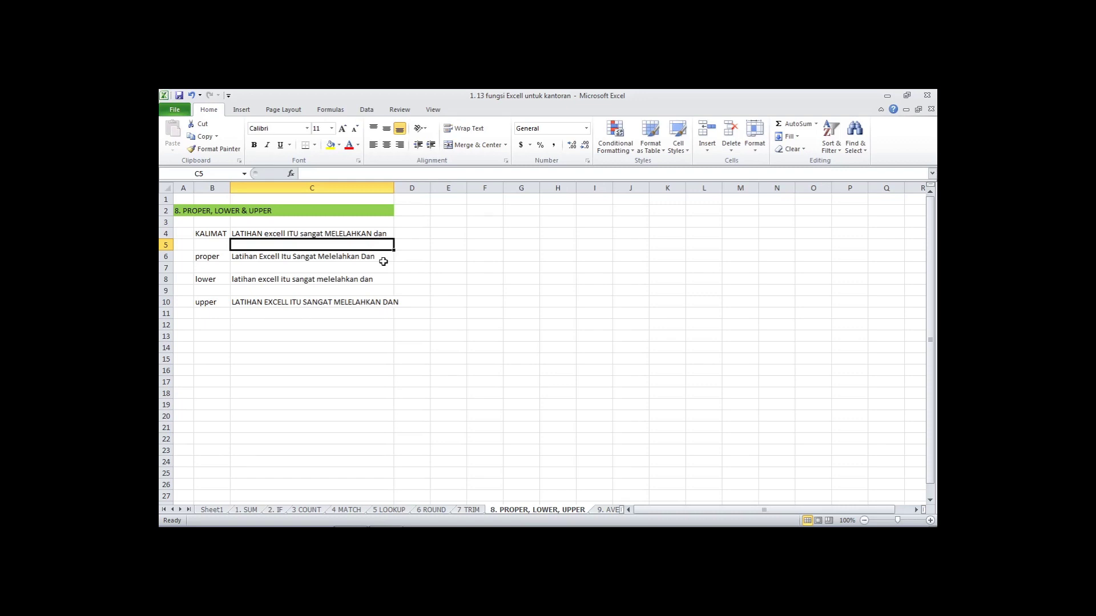
Step: Examine the UPPER formula in C10, the LOWER formula in C8 and the PROPER formula in C6 without changing them
left_click(236, 302)
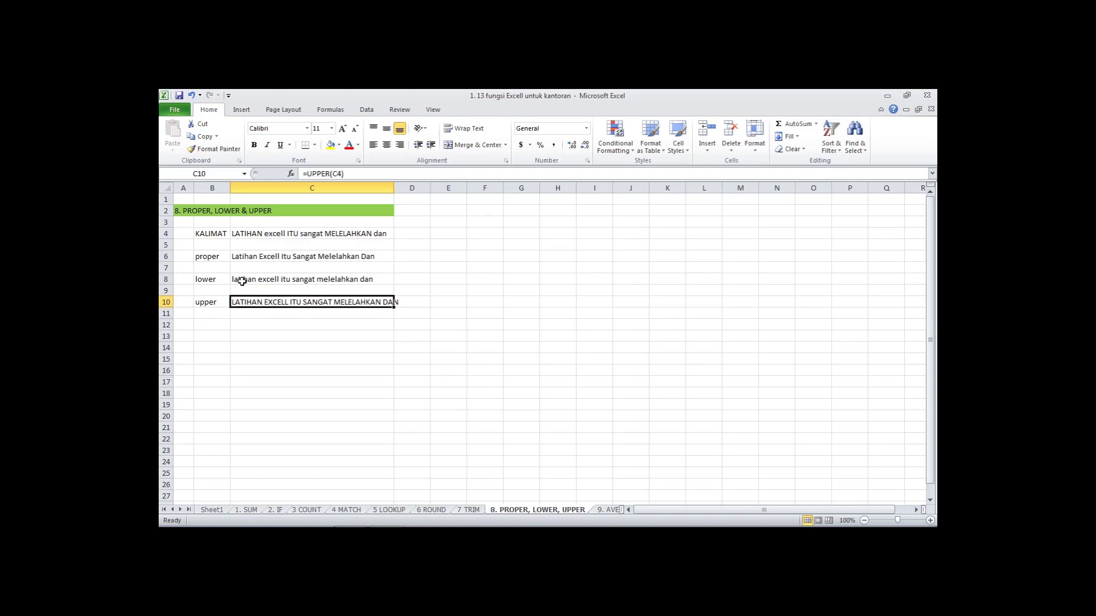
left_click(241, 281)
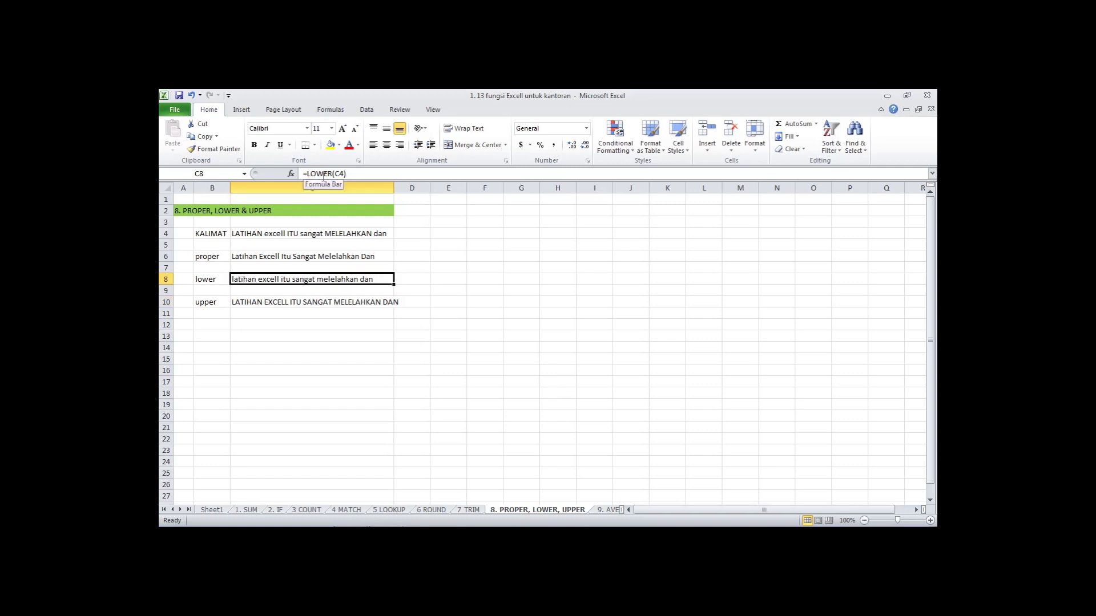
left_click(339, 255)
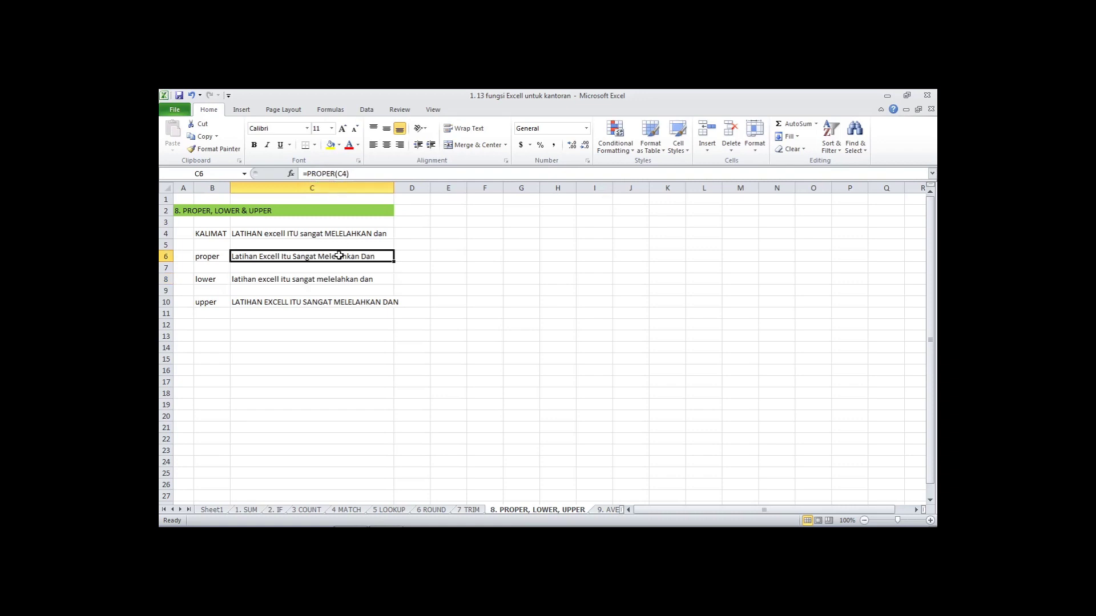
left_click(336, 174)
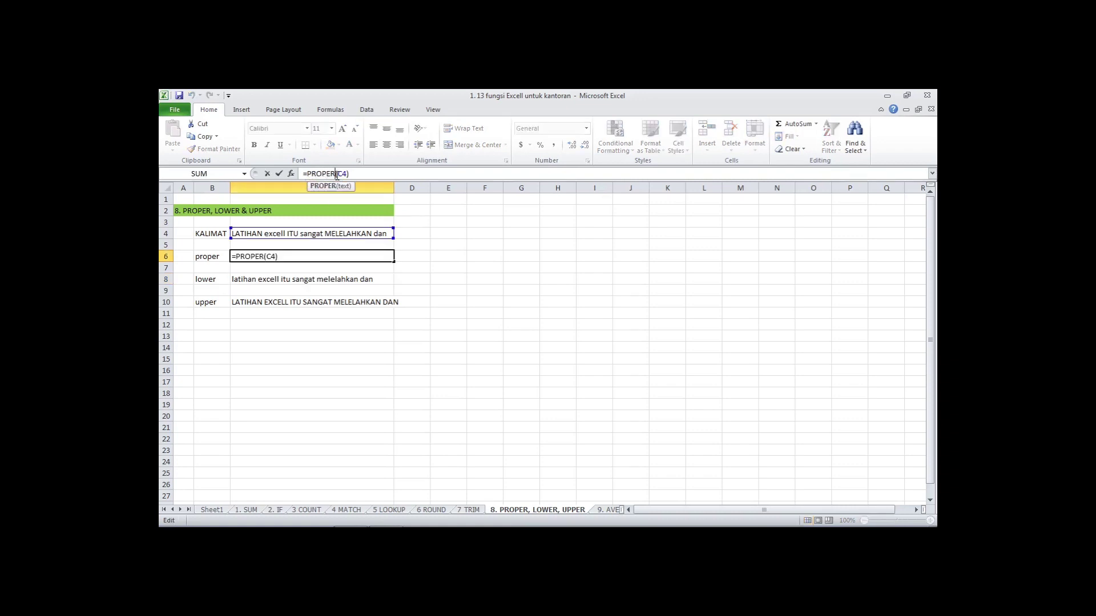
left_click(486, 394)
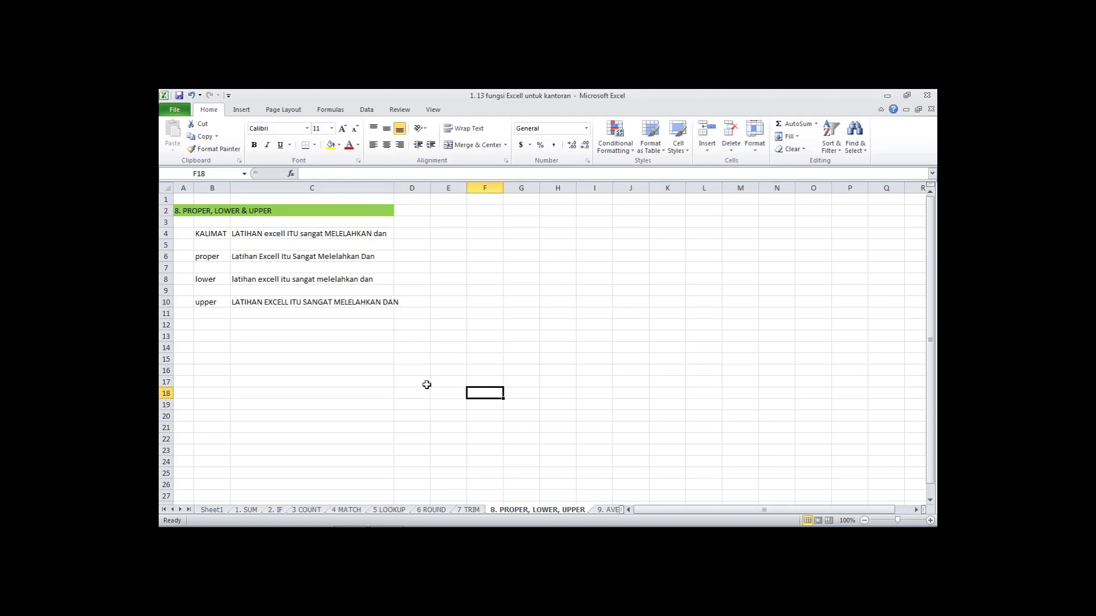
left_click(267, 301)
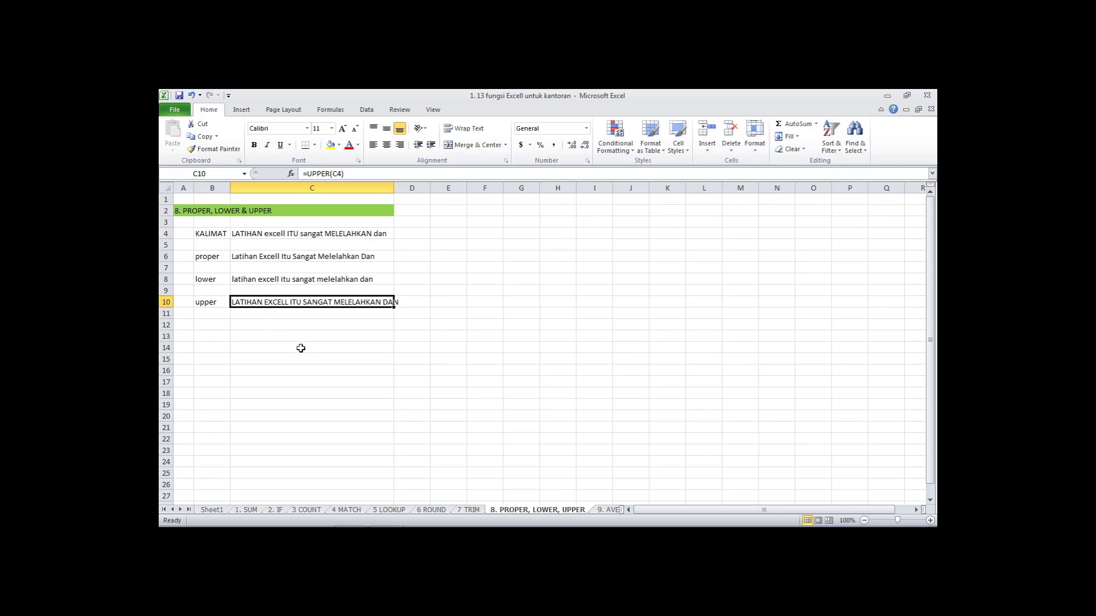
key("Down")
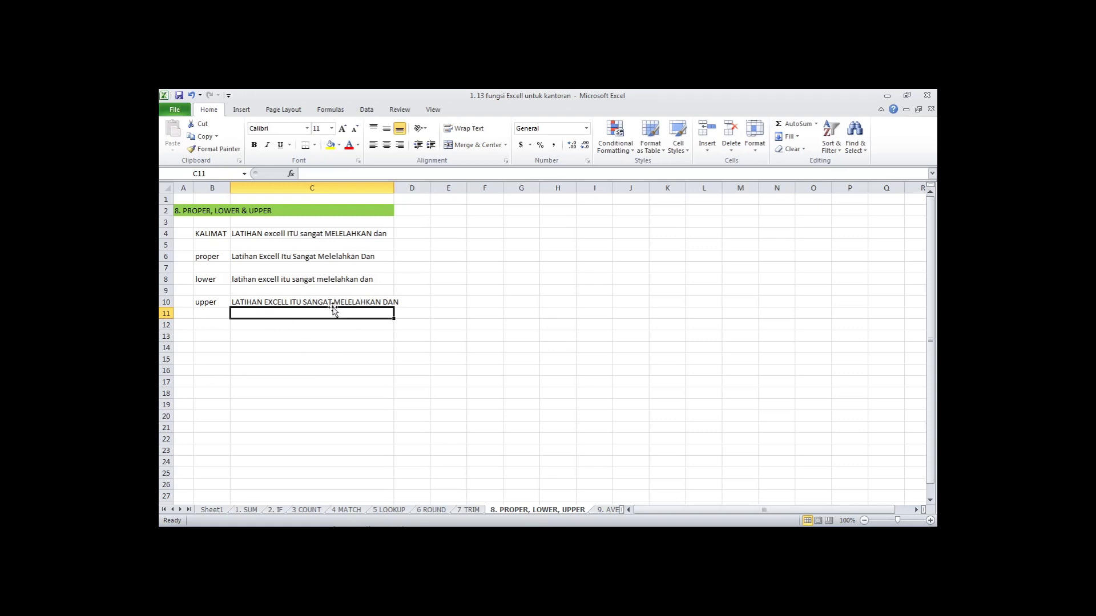
left_click(266, 302)
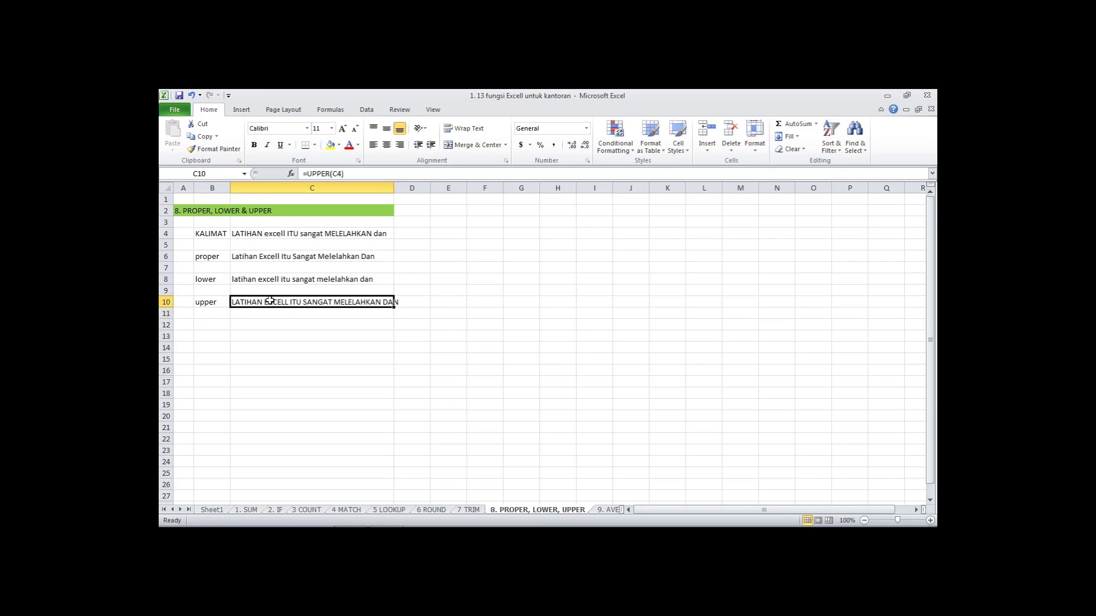
left_click(288, 261)
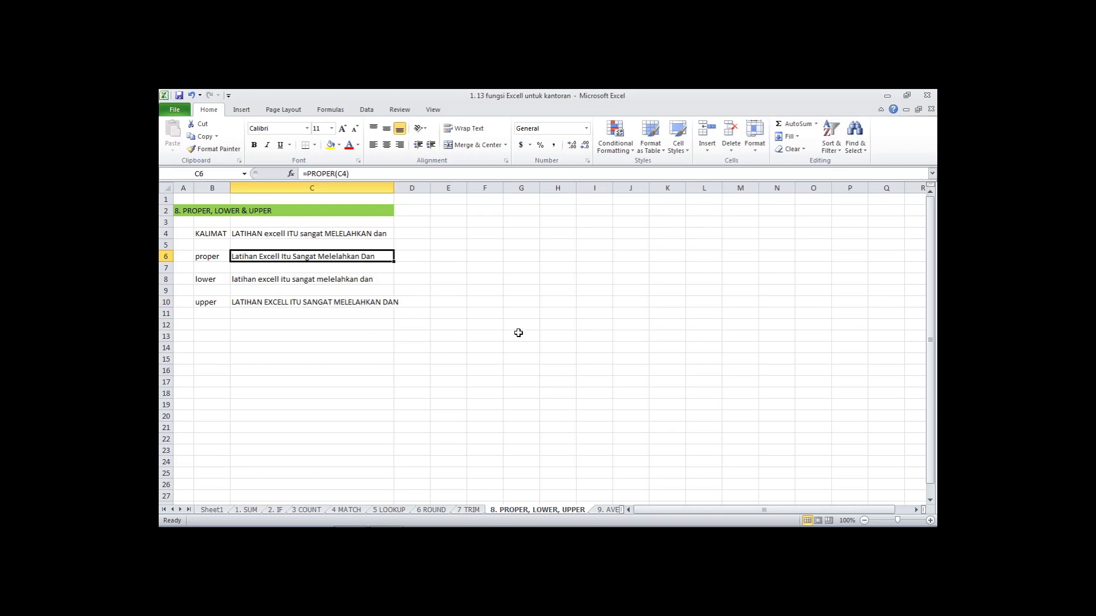
Step: Open the 9. AVERAGE, MIN, MAX sheet and check the total formula in D9 of the student score table
left_click(606, 510)
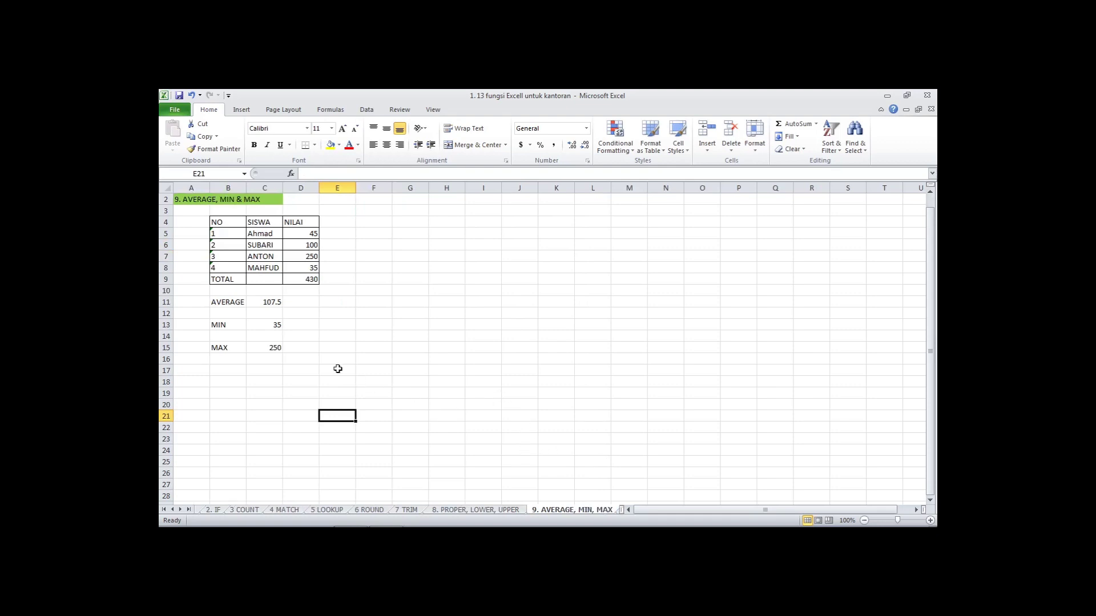
left_click(335, 316)
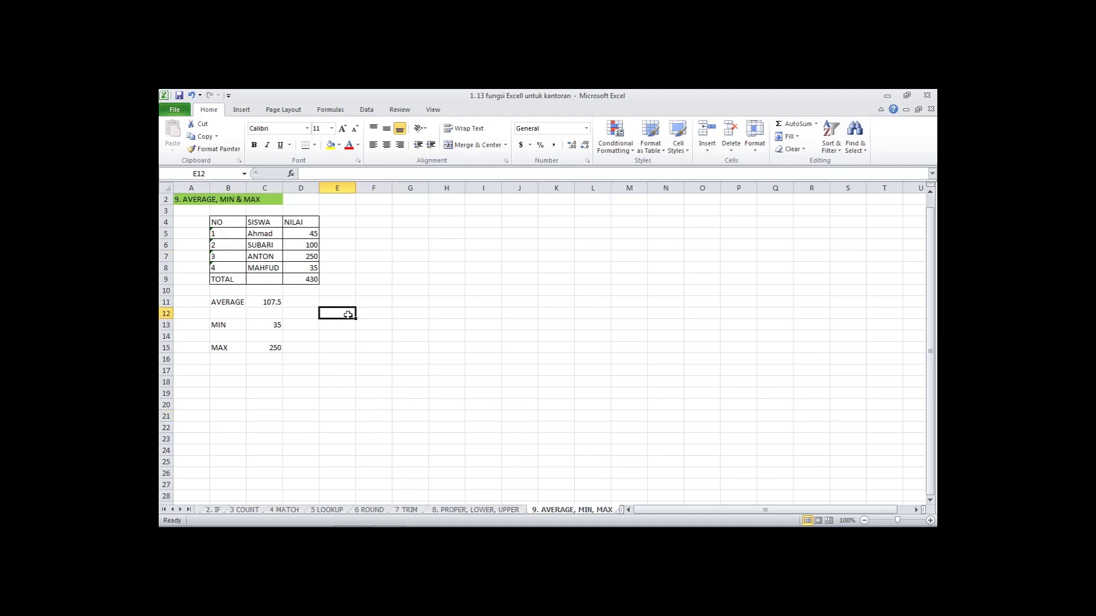
left_click_drag(232, 219, 311, 284)
left_click(310, 283)
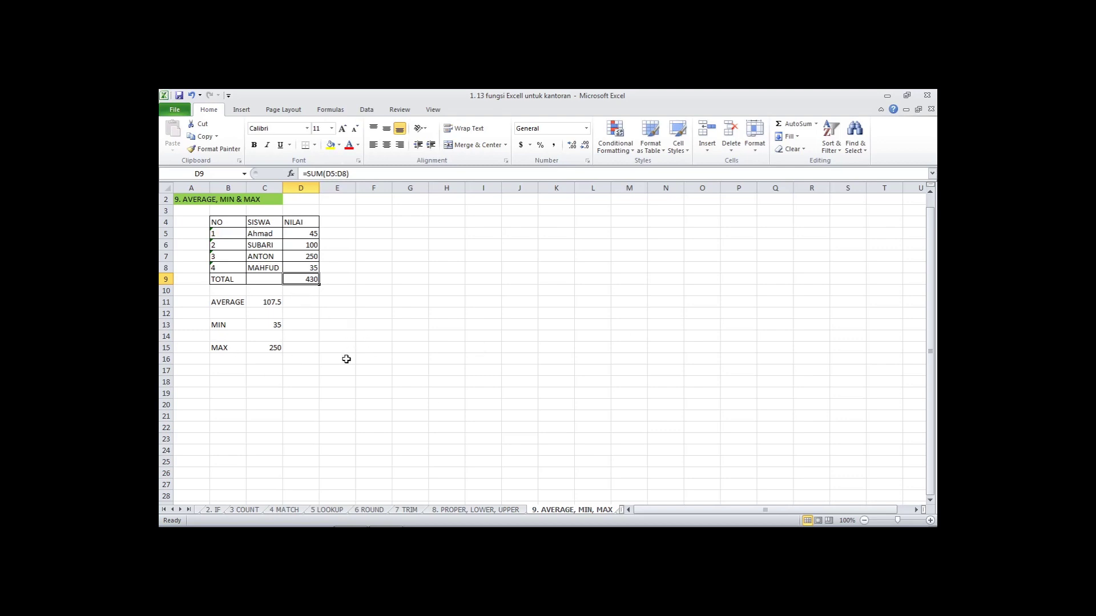
Step: Centre the NILAI header in D4 and the four scores in D5:D8 horizontally and vertically
left_click(312, 223)
left_click(386, 145)
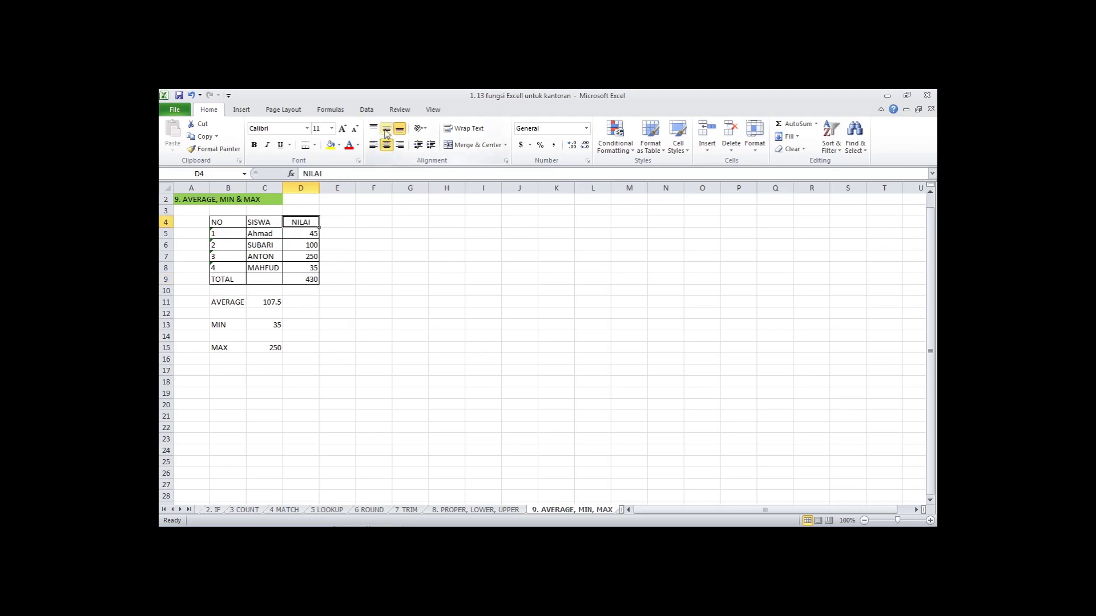
left_click(387, 128)
left_click_drag(312, 237, 309, 272)
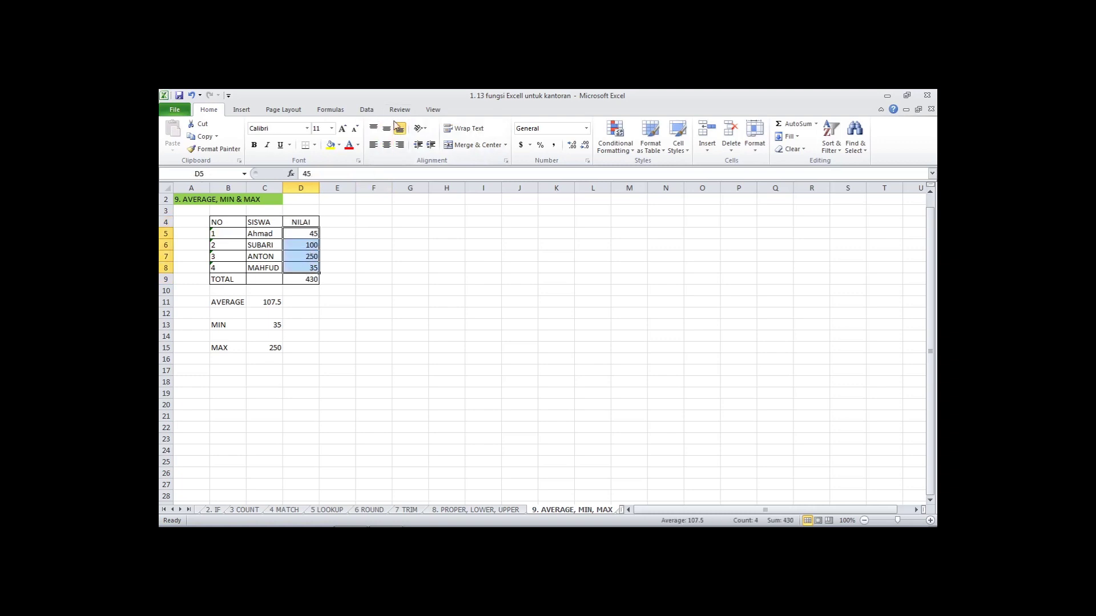
left_click(387, 145)
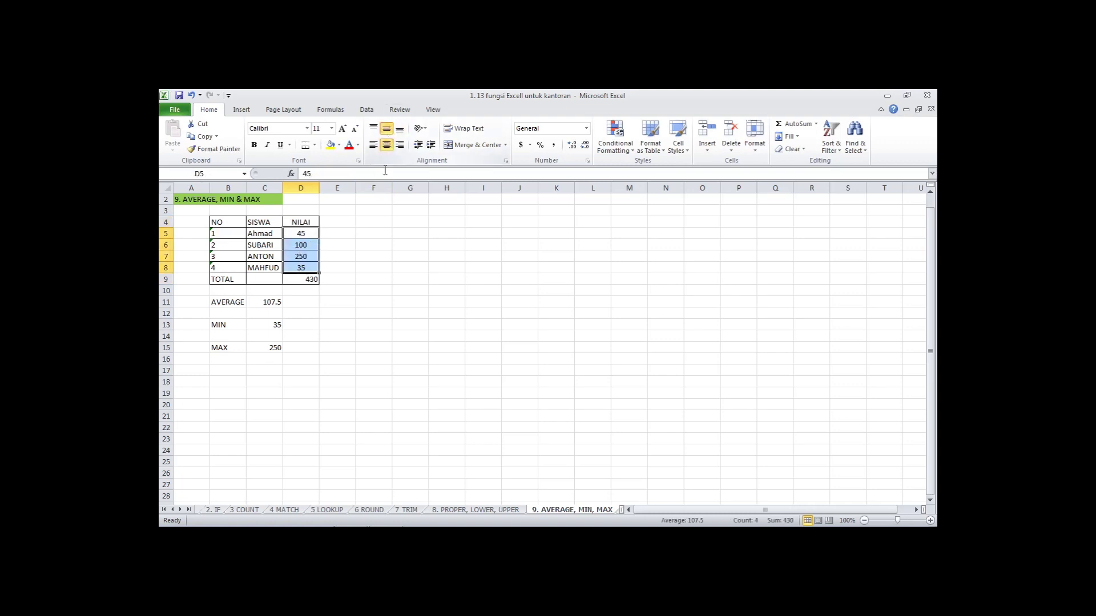
left_click(370, 315)
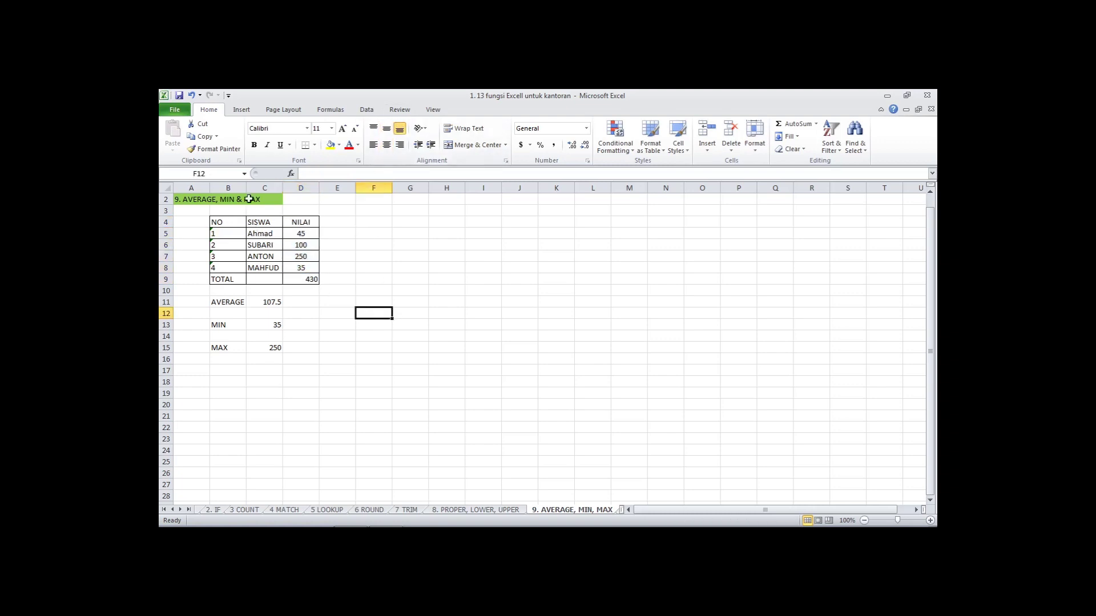
Step: Centre the NO header and the row numbers in B4:B8 horizontally and vertically
left_click_drag(221, 222, 220, 269)
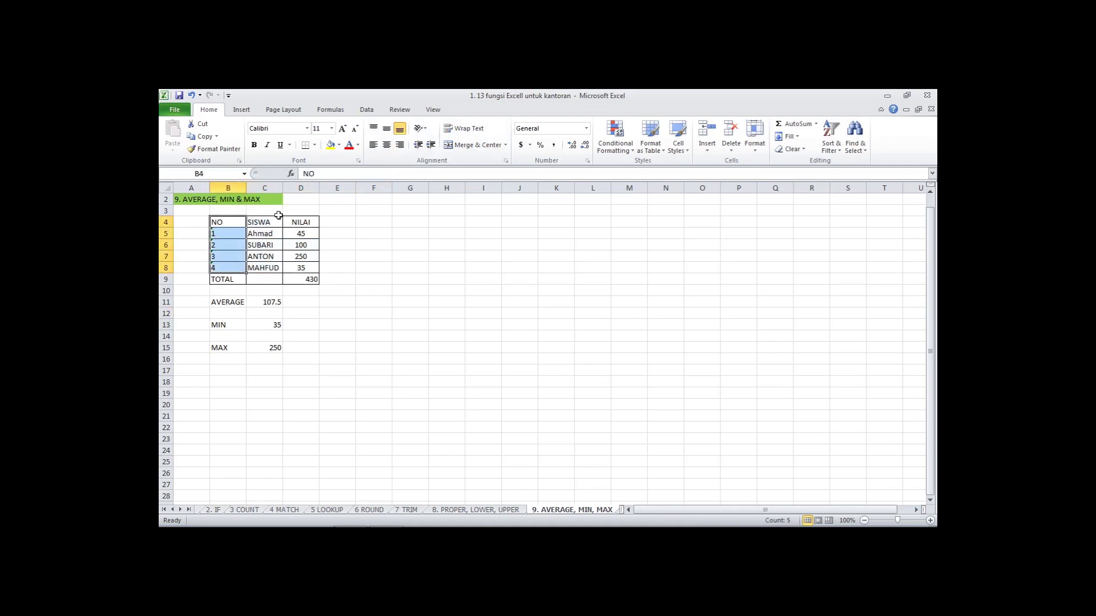
left_click(386, 144)
left_click(386, 128)
left_click(358, 281)
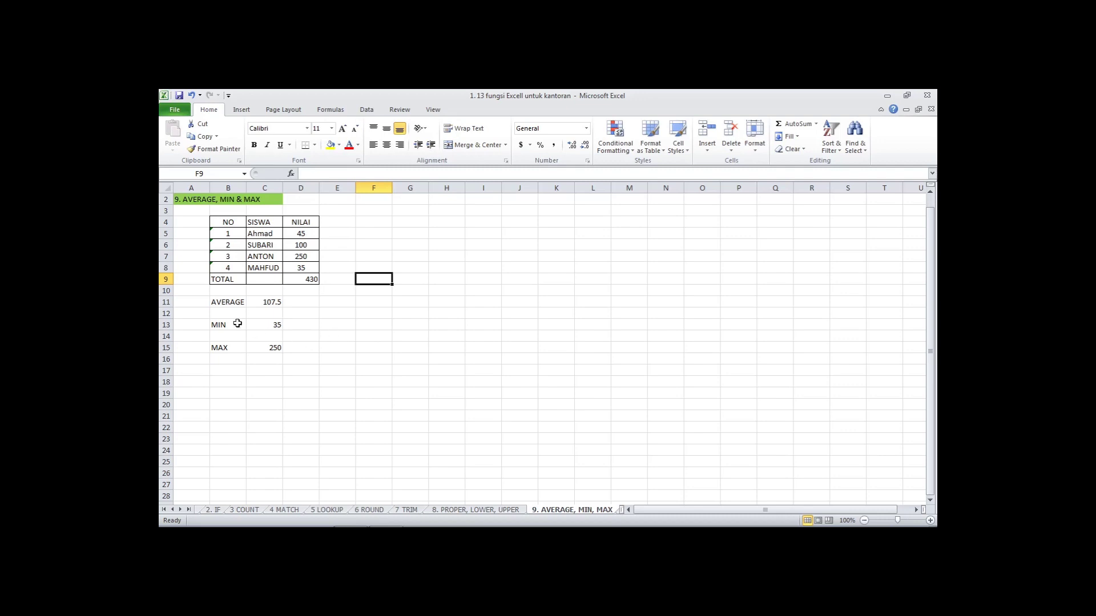
Step: Examine the AVERAGE formula in C11, the MIN formula in C13 and the MAX formula in C15 with the NILAI range they reference
left_click(225, 304)
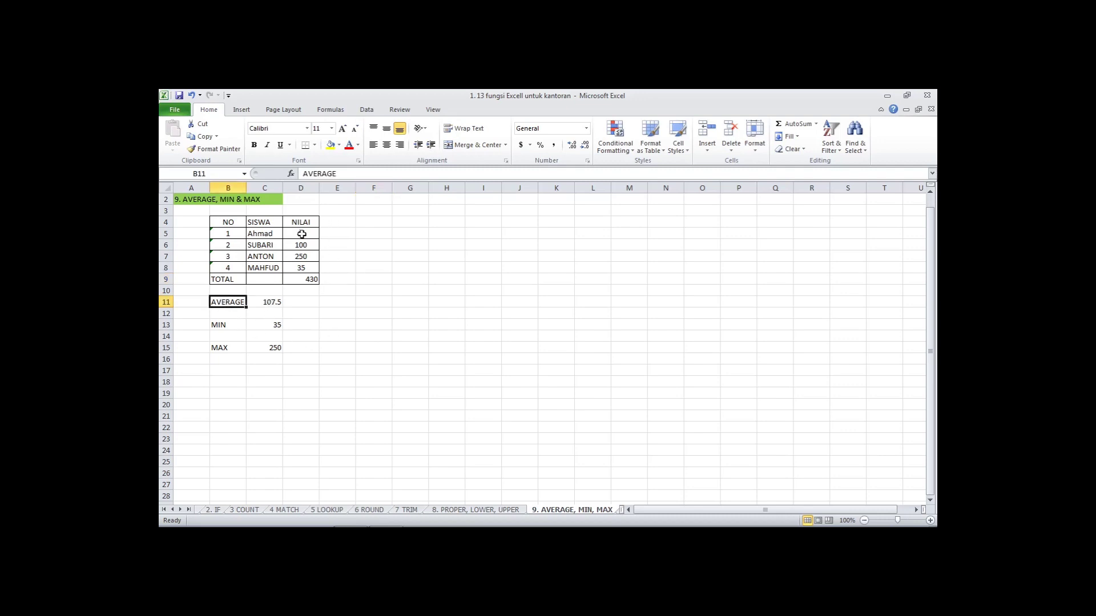
left_click(271, 302)
left_click(317, 173)
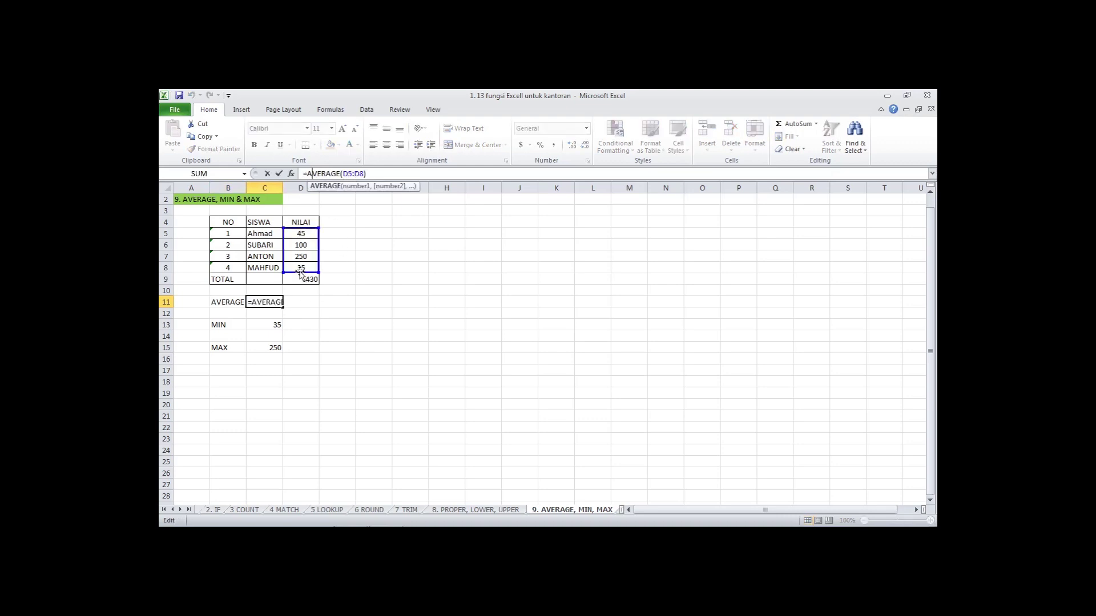
key("Return")
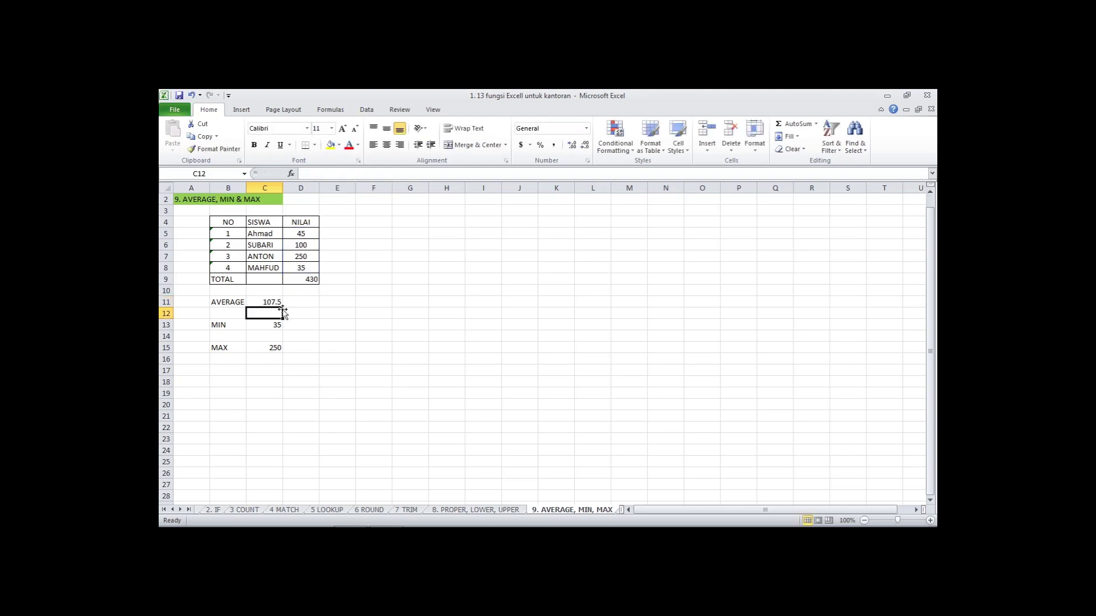
left_click(269, 302)
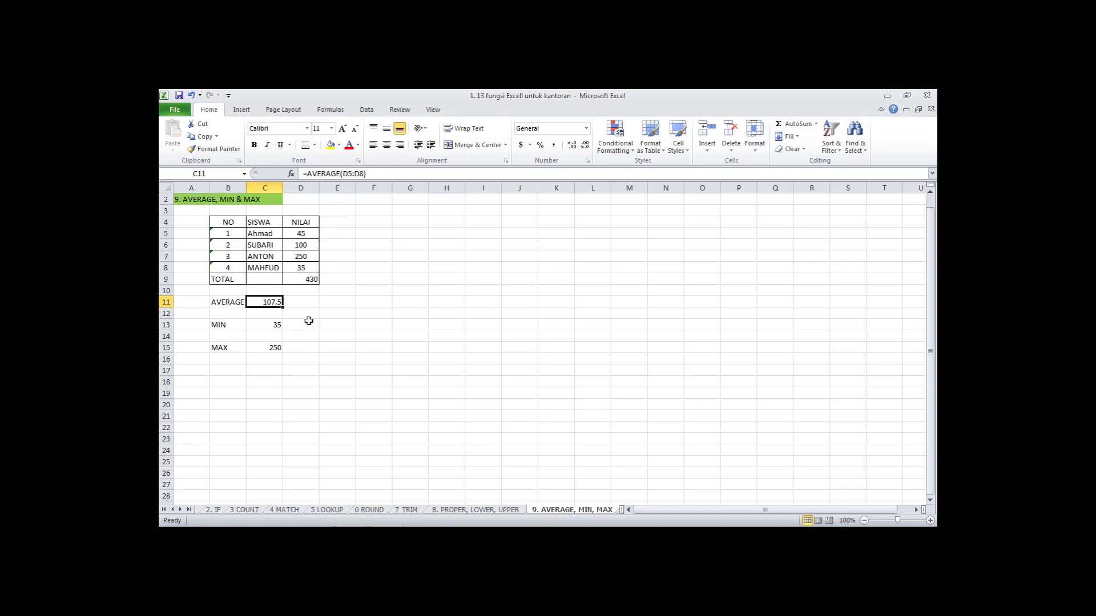
left_click(259, 322)
left_click(326, 174)
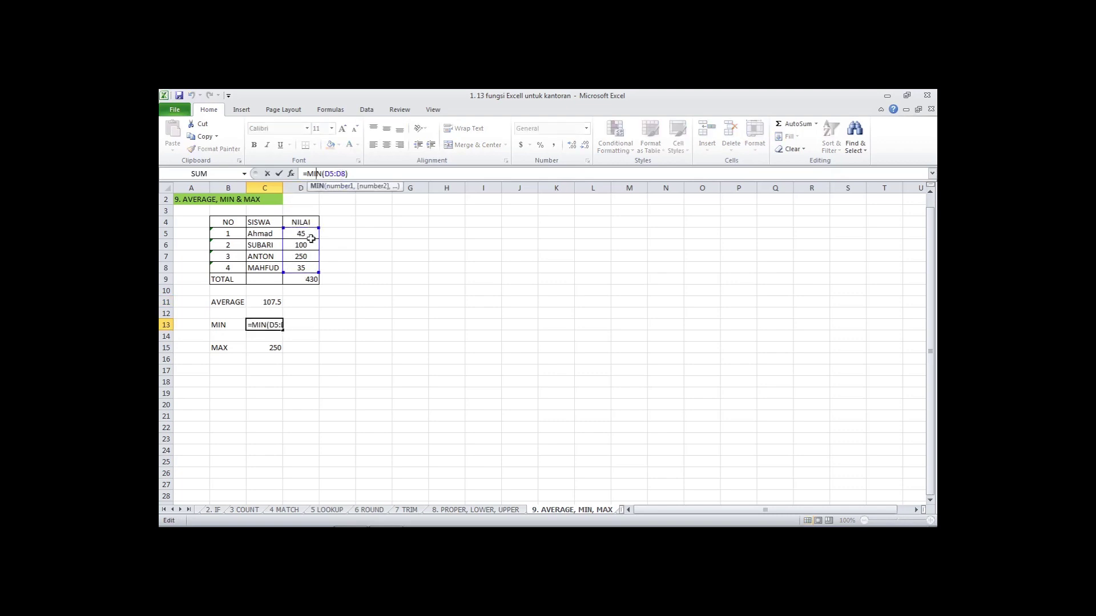
key("Return")
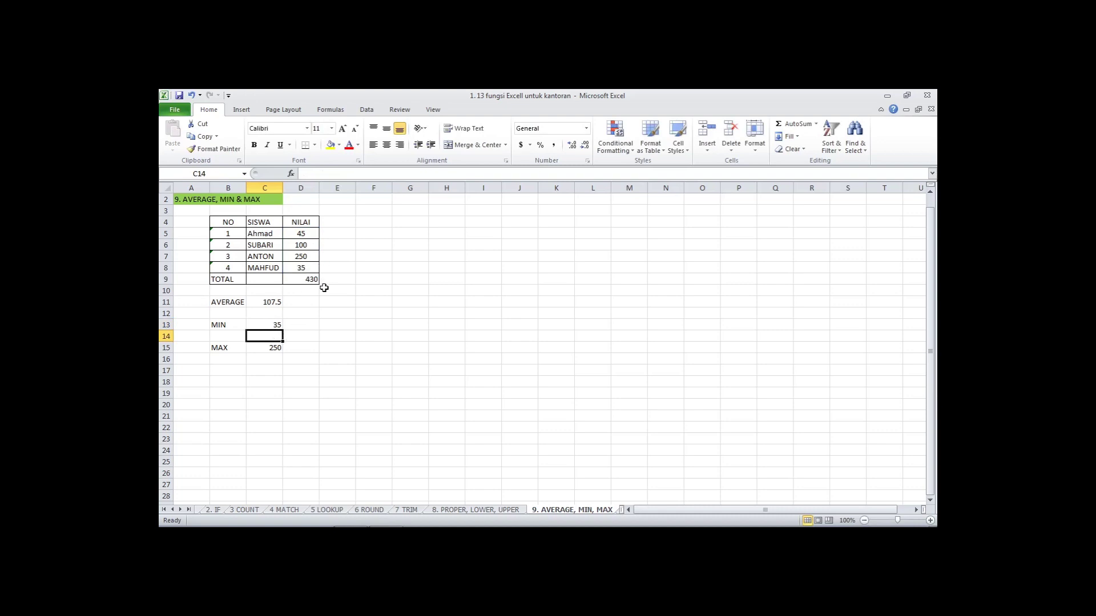
left_click(273, 347)
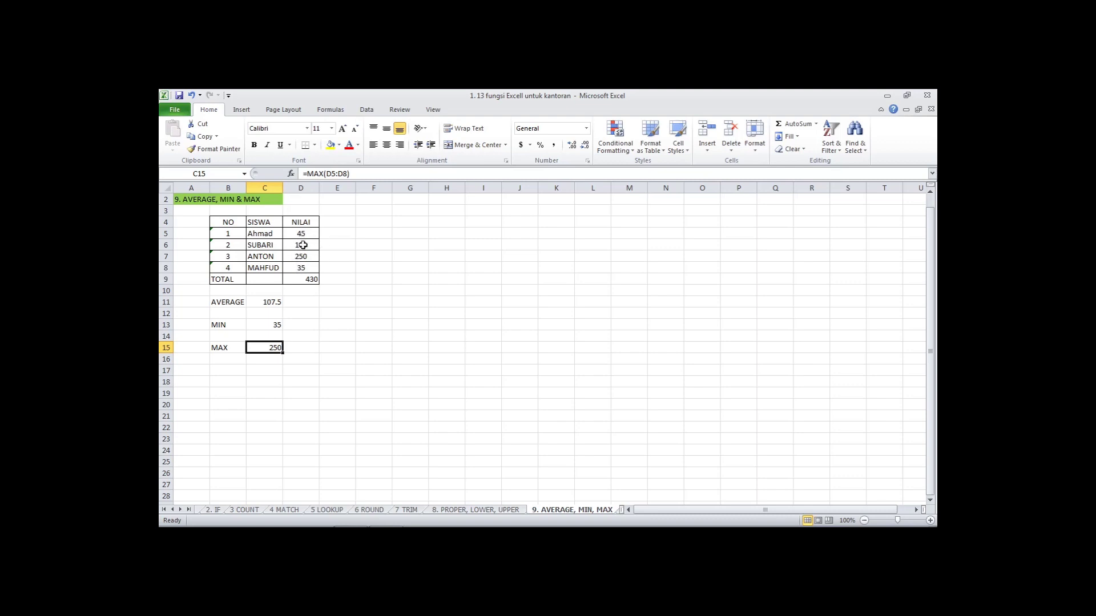
left_click(300, 373)
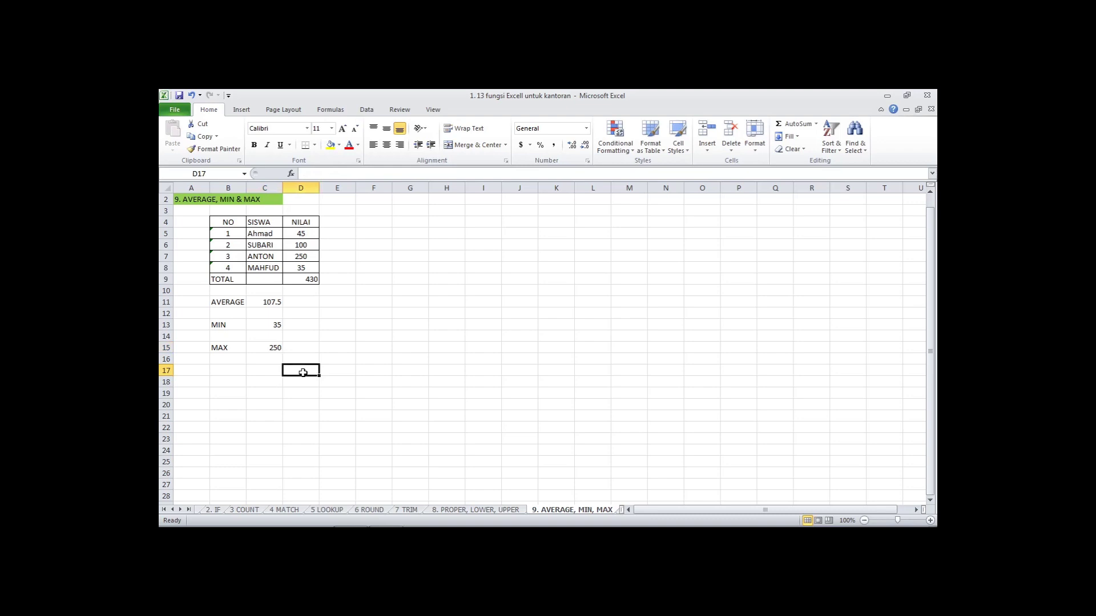
Step: Review the functions offered by AutoSum without inserting one, and recheck the MAX formula in C15
left_click(816, 124)
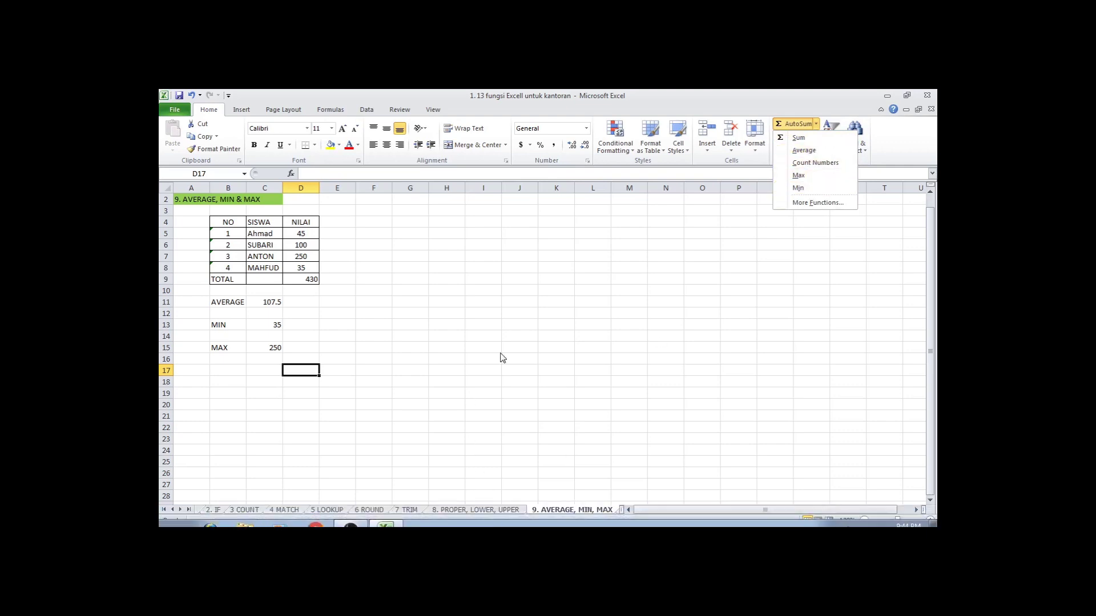
left_click(528, 277)
left_click_drag(387, 336, 389, 328)
left_click(386, 348)
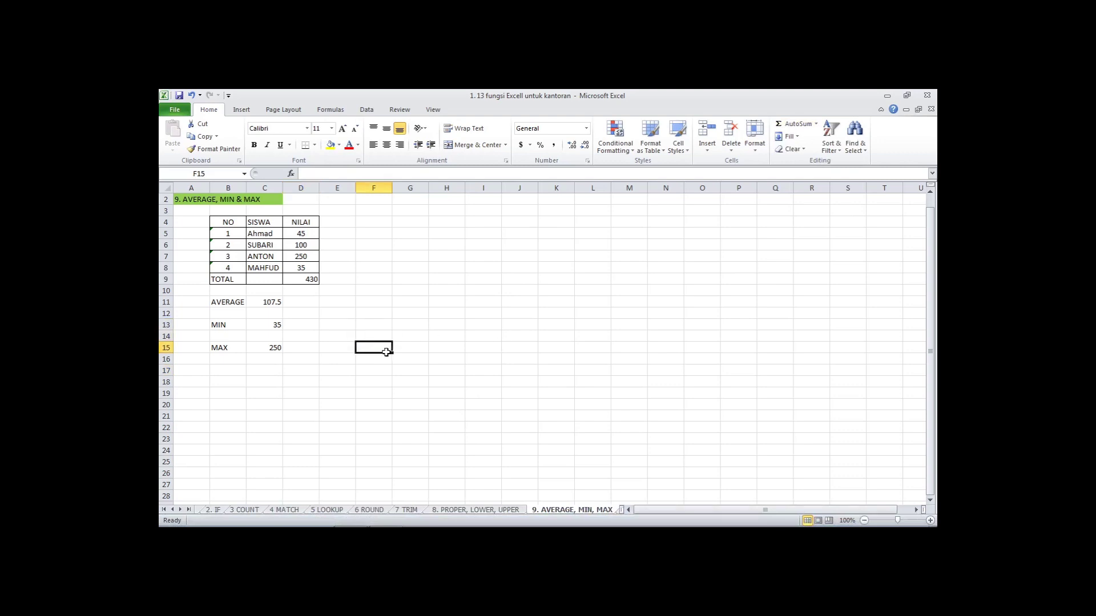
left_click(377, 300)
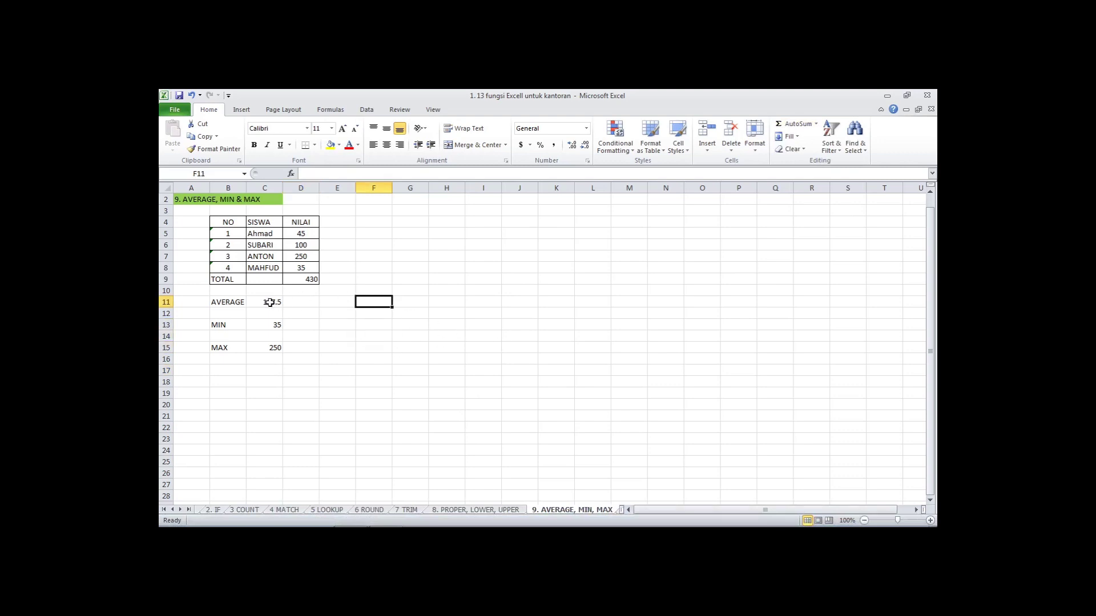
left_click(262, 351)
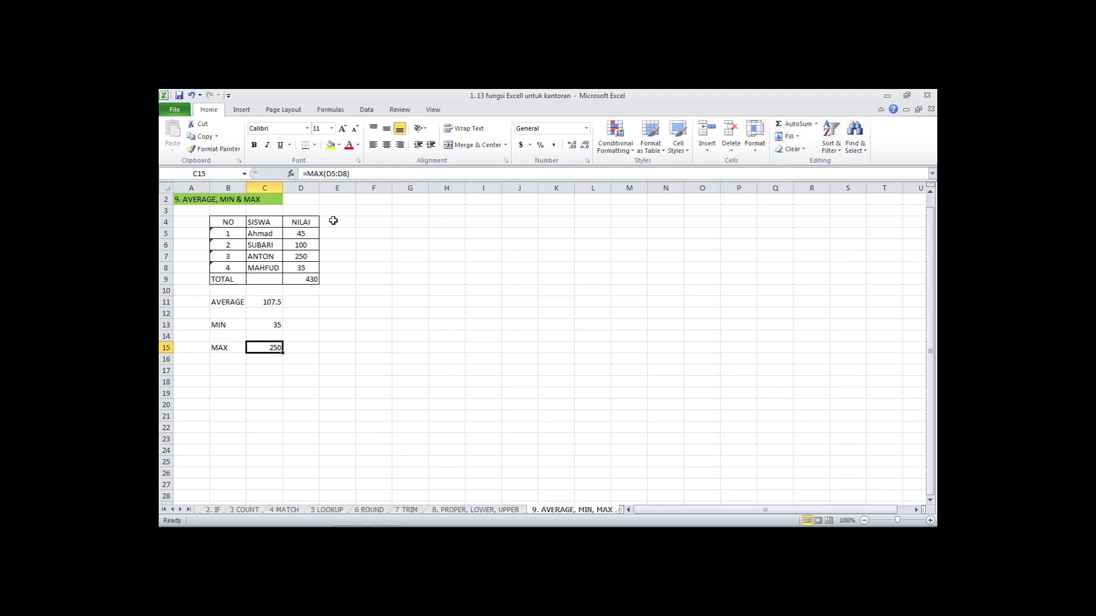
left_click_drag(332, 221, 207, 294)
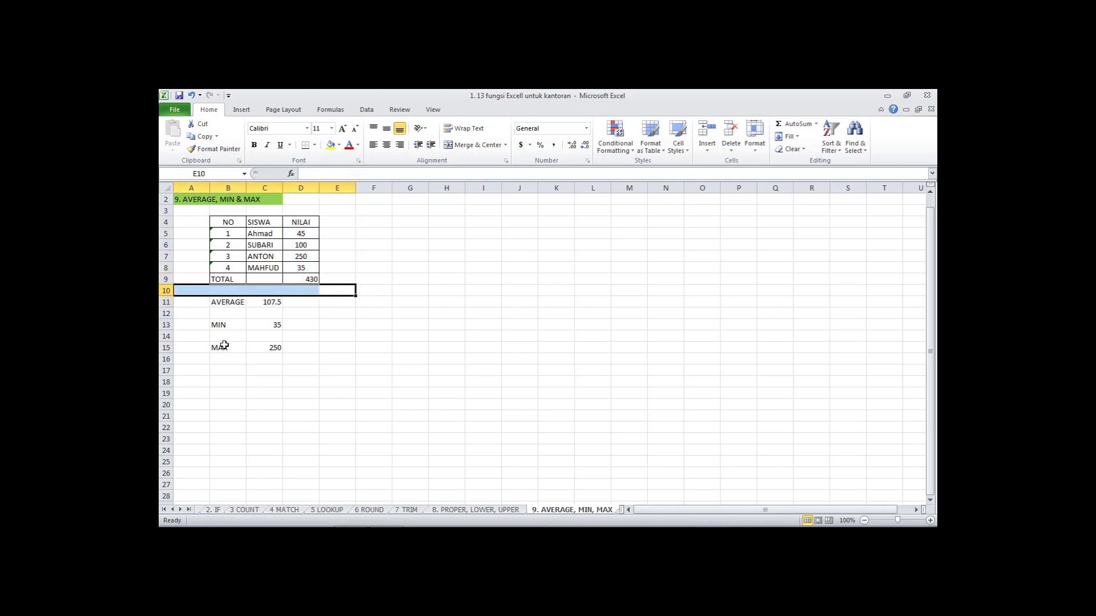
left_click_drag(279, 326, 239, 348)
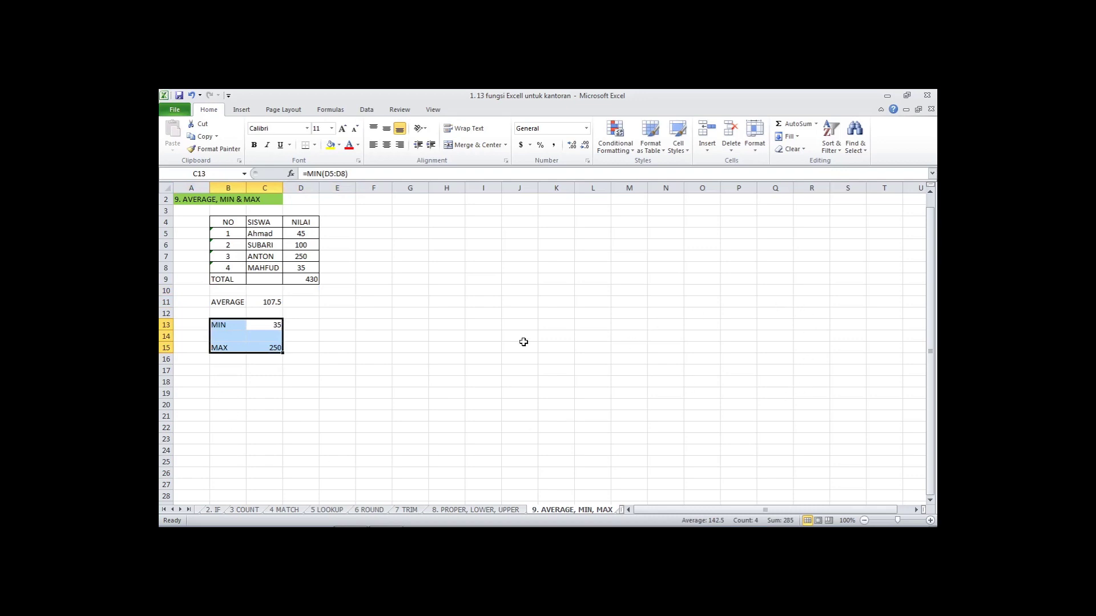
left_click_drag(591, 290, 642, 339)
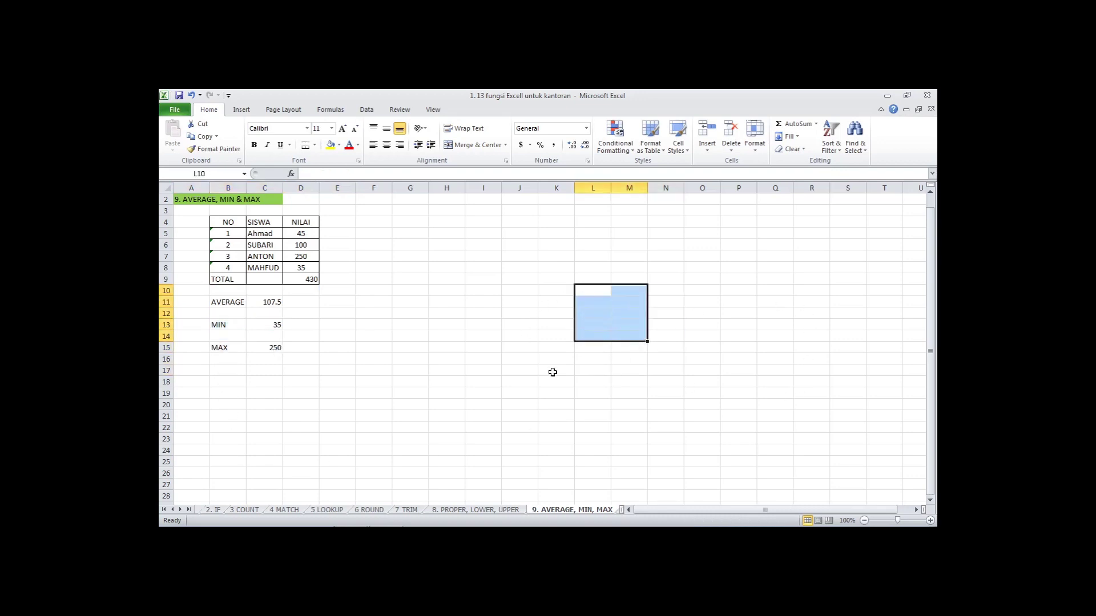
left_click(538, 372)
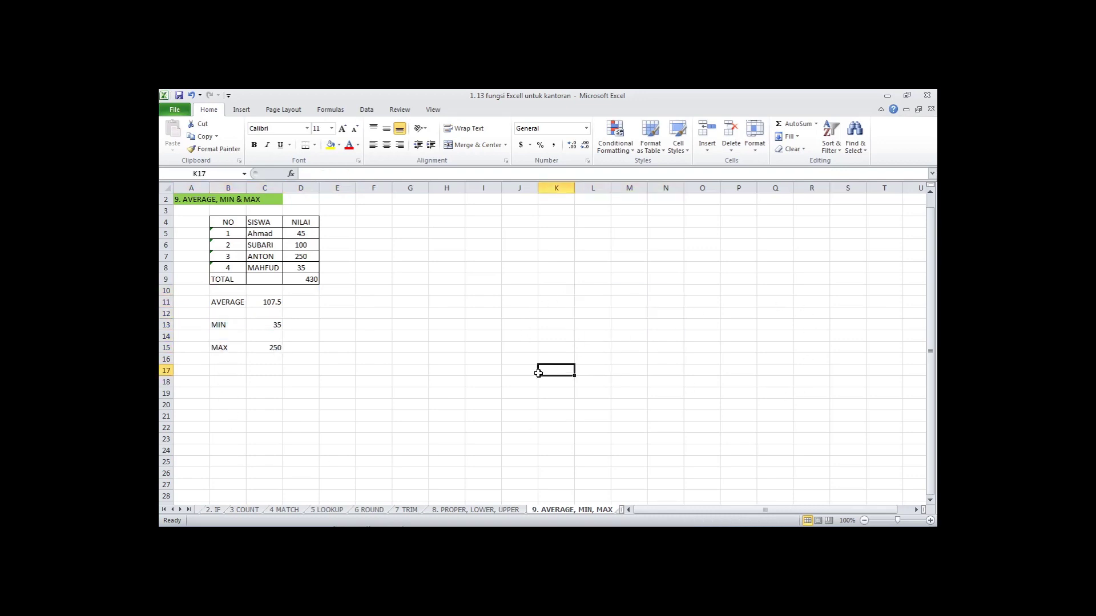
Step: Bring the remaining sheets of the workbook into reach and open the 10. CONCATENATE sheet
left_click(179, 509)
left_click(180, 509)
left_click(179, 510)
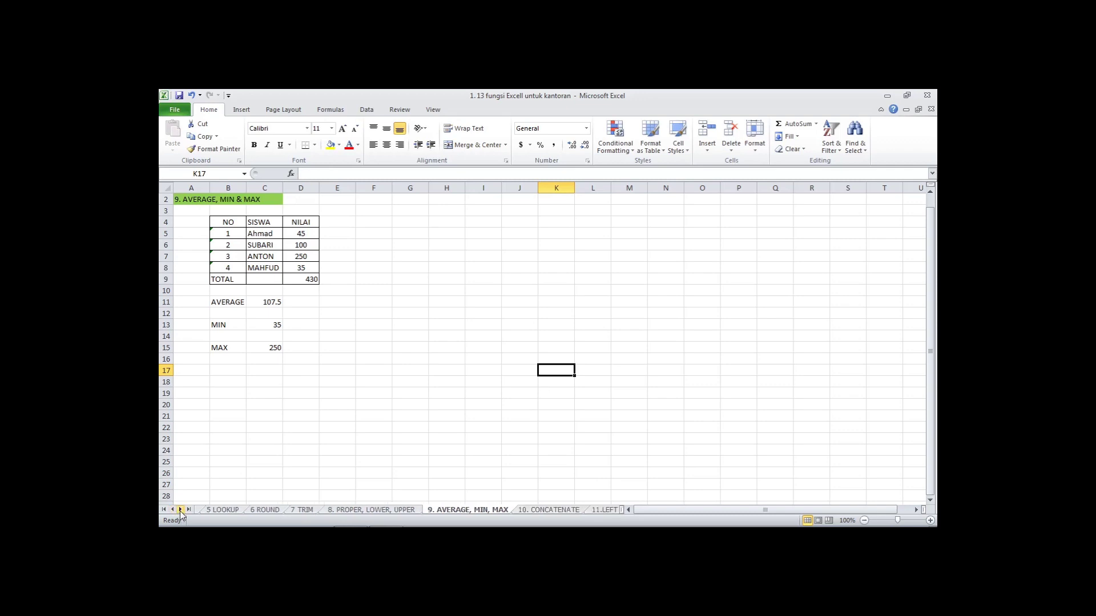
left_click(179, 509)
left_click(180, 510)
left_click(180, 509)
left_click(179, 510)
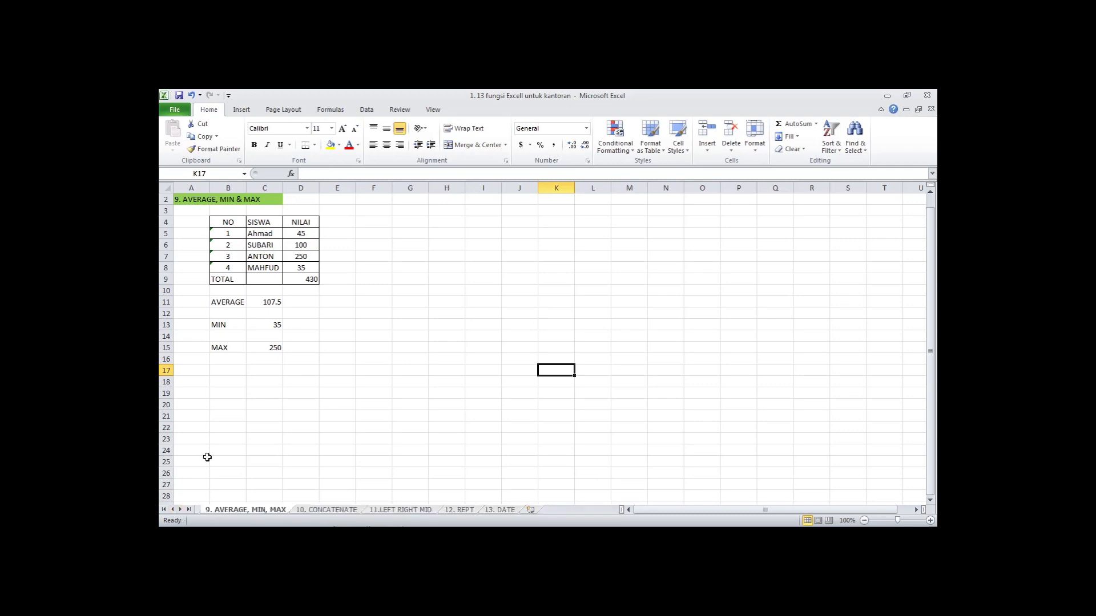
left_click(329, 512)
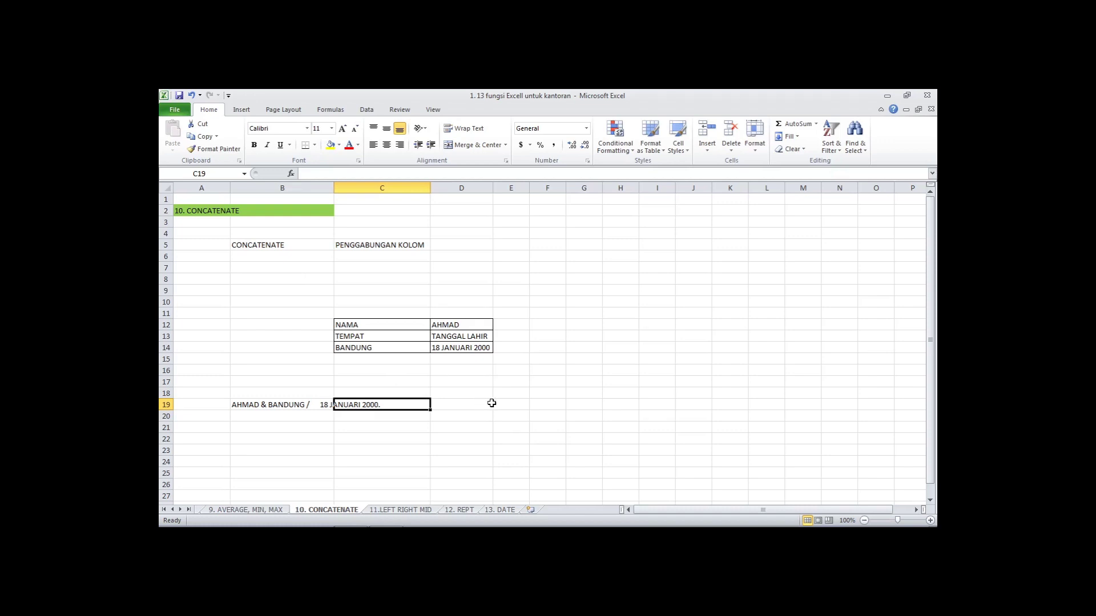
left_click(353, 519)
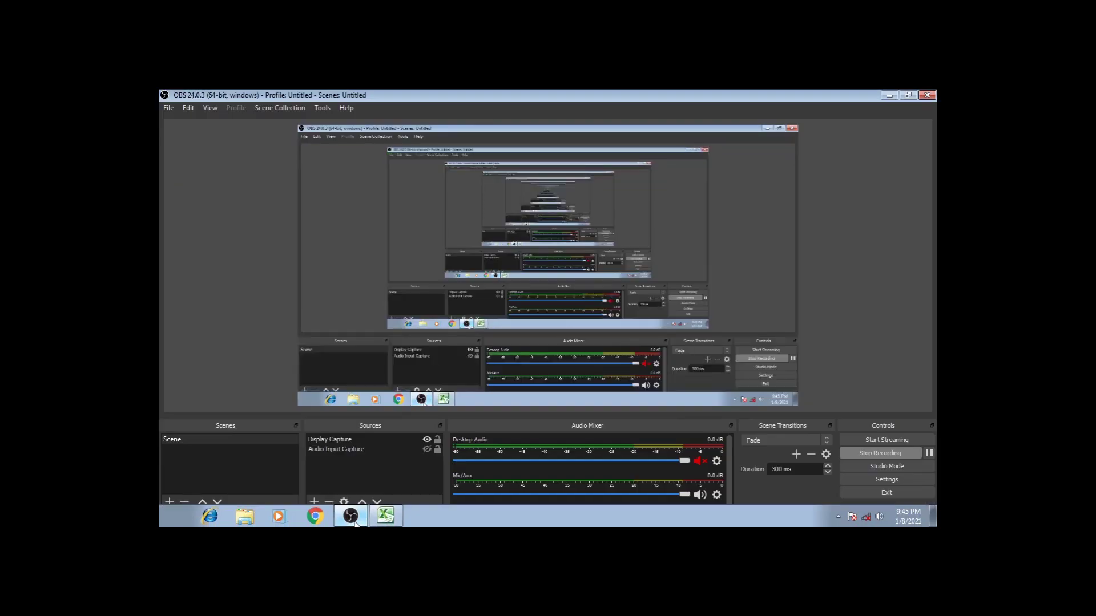
left_click(354, 521)
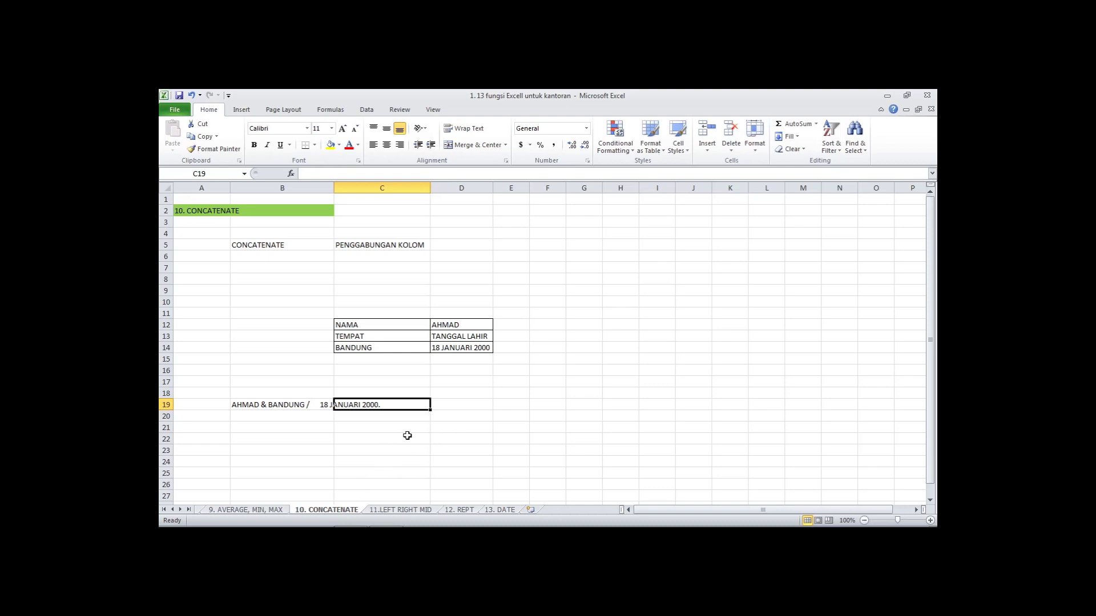
Step: Move the NAMA header from C12 to F9 and the name value from D12 to F10
left_click(551, 423)
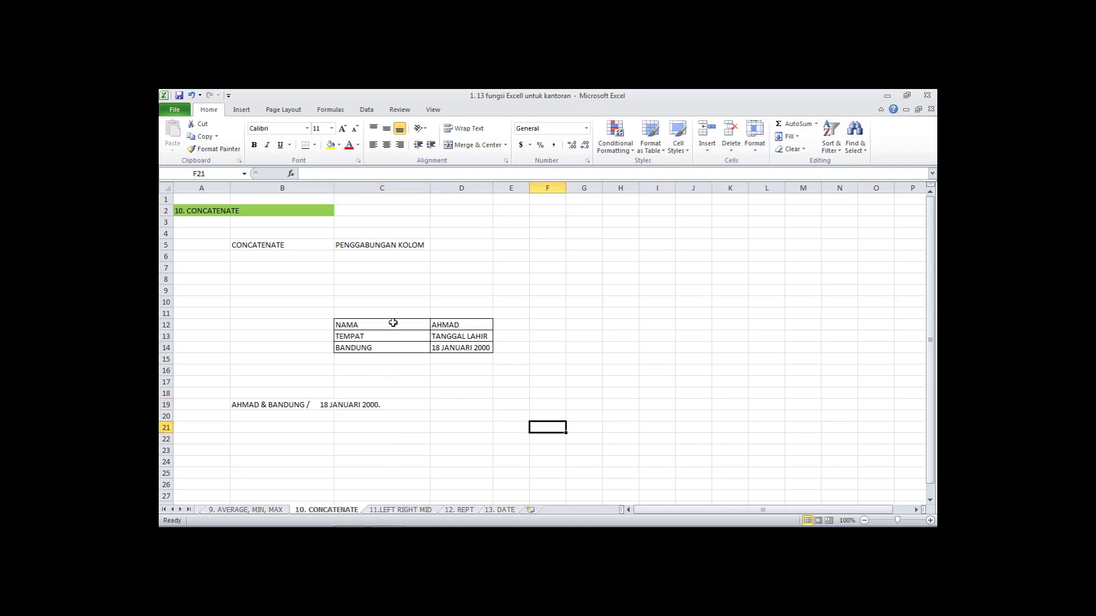
left_click_drag(393, 322, 470, 348)
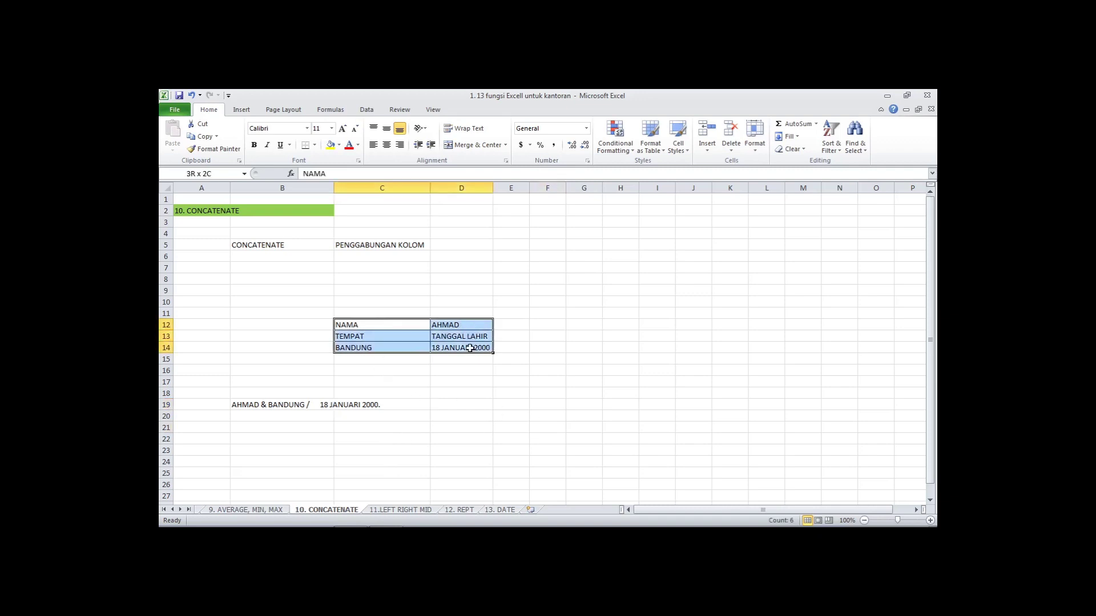
left_click(387, 340)
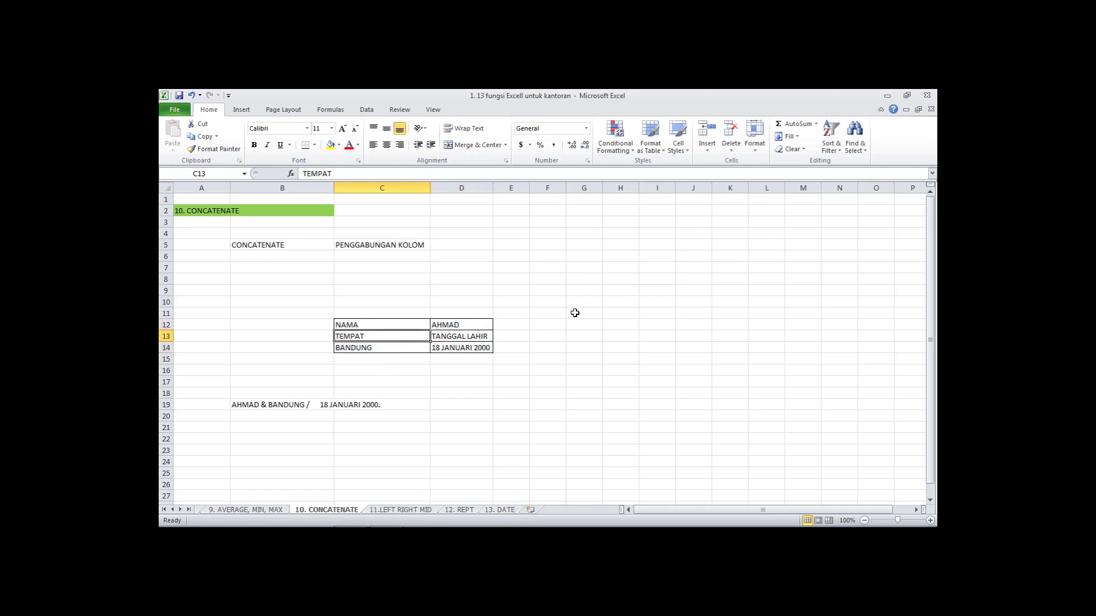
left_click(388, 325)
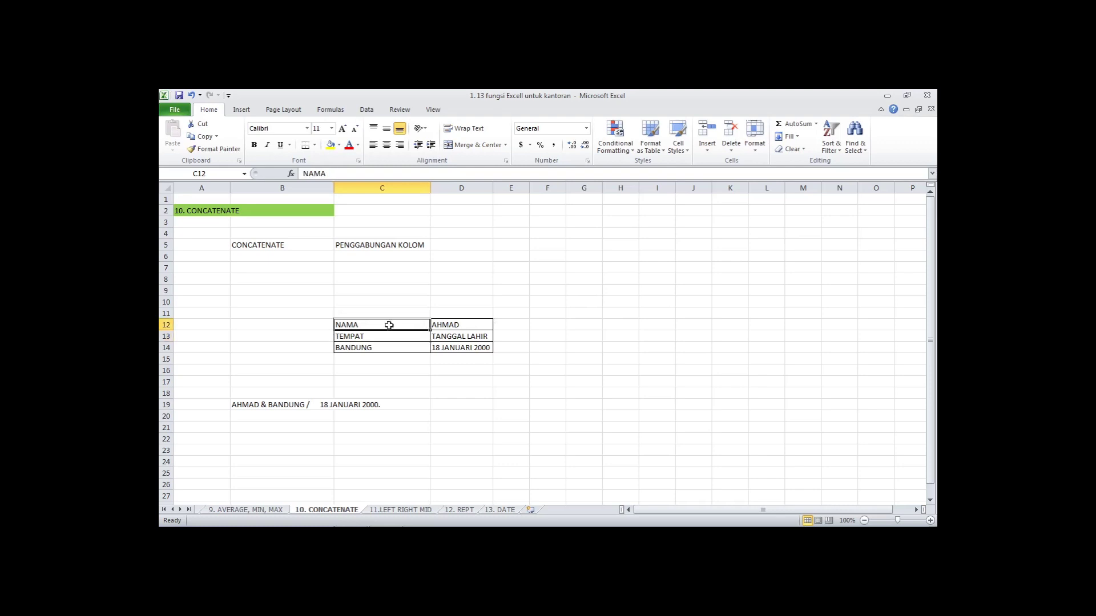
left_click_drag(384, 321, 556, 296)
left_click_drag(446, 321, 556, 303)
Step: Move the TEMPAT header from C13 to G9 and the TANGGAL LAHIR header from D13 to H9
left_click(374, 339)
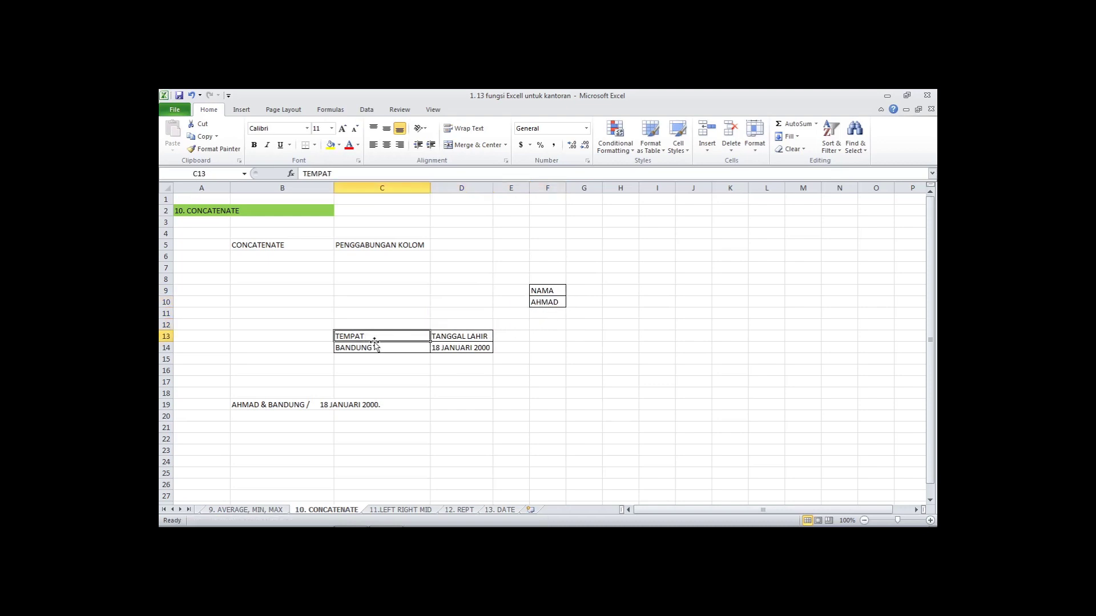
left_click_drag(374, 340, 596, 292)
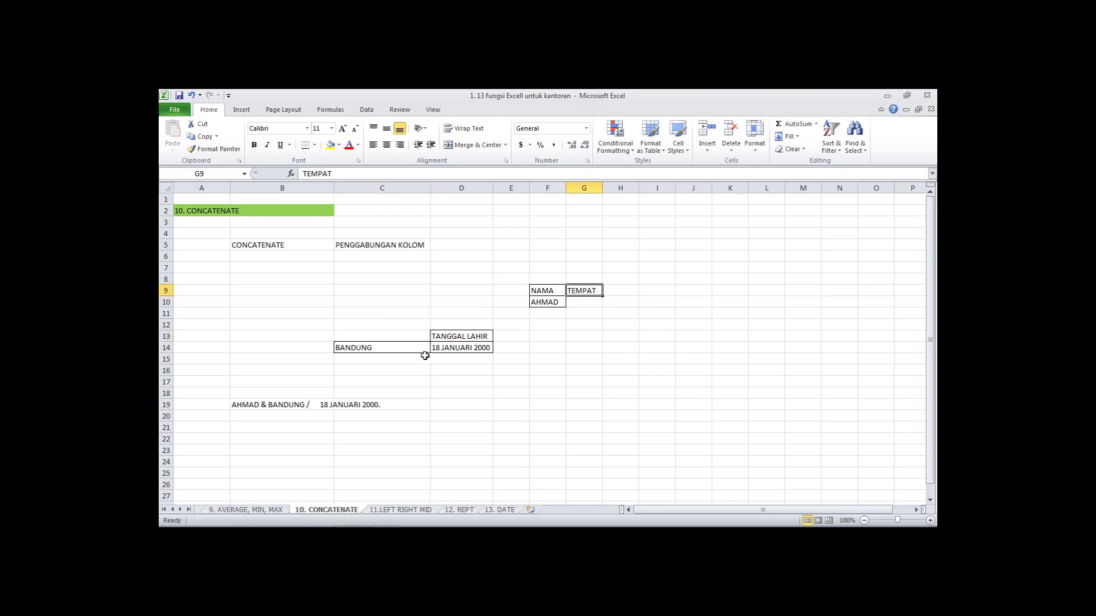
left_click(459, 337)
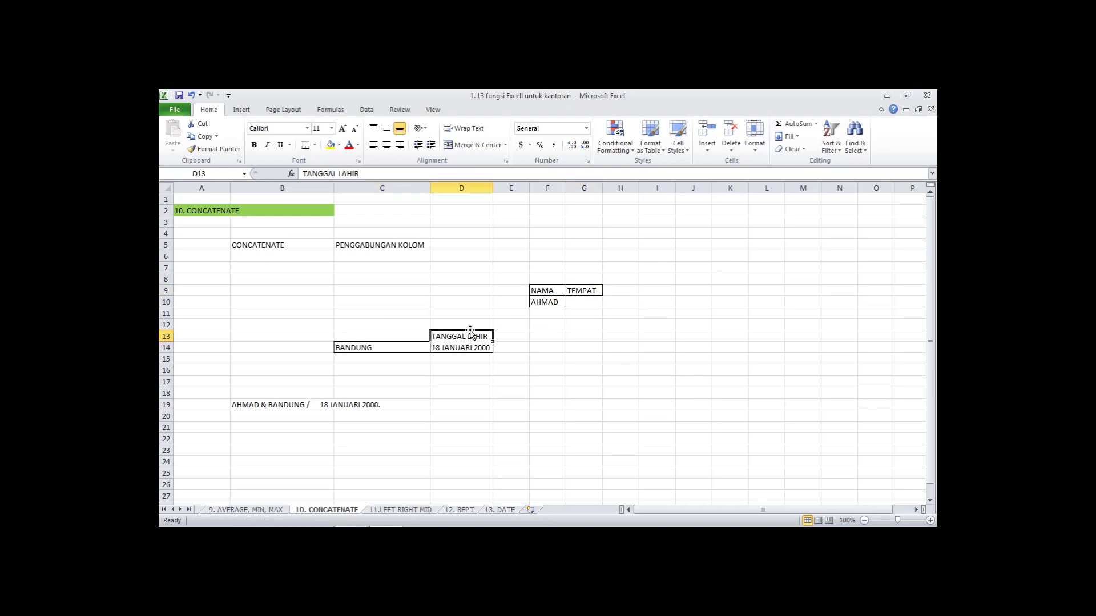
left_click_drag(470, 331, 633, 292)
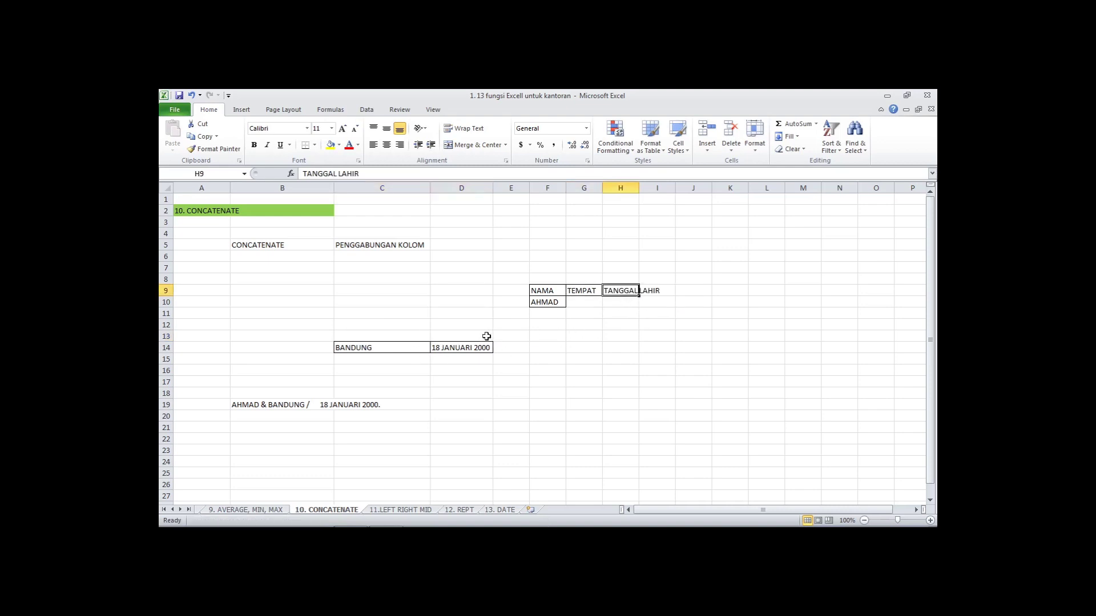
Step: Move BANDUNG from C14 to G10 and the birth date value from D14 to H10
left_click(378, 350)
left_click_drag(391, 343, 591, 302)
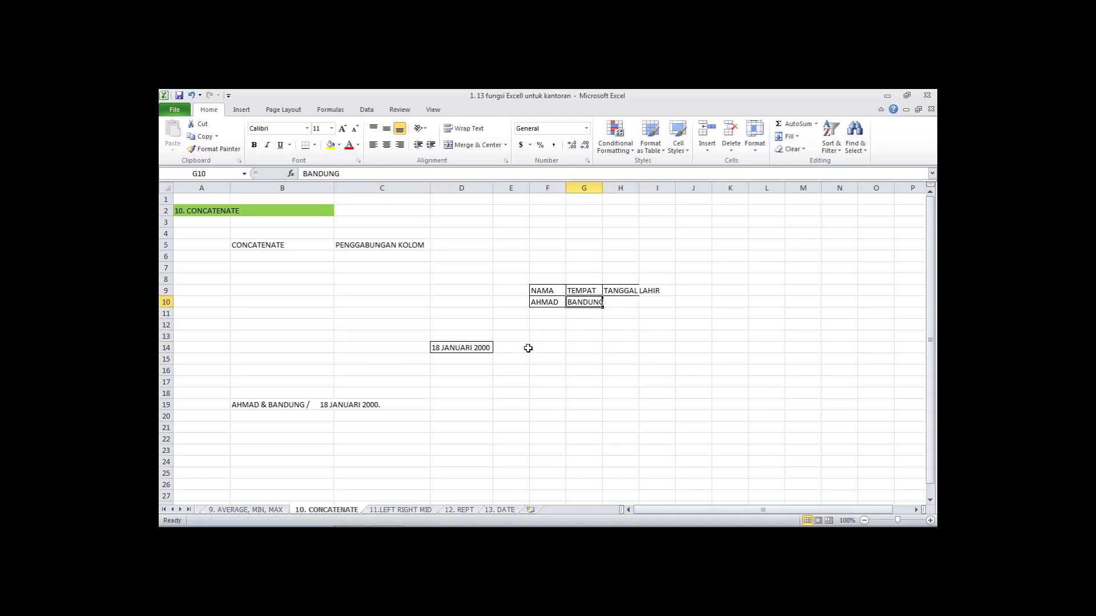
left_click(474, 347)
left_click_drag(476, 344, 638, 311)
left_click(625, 349)
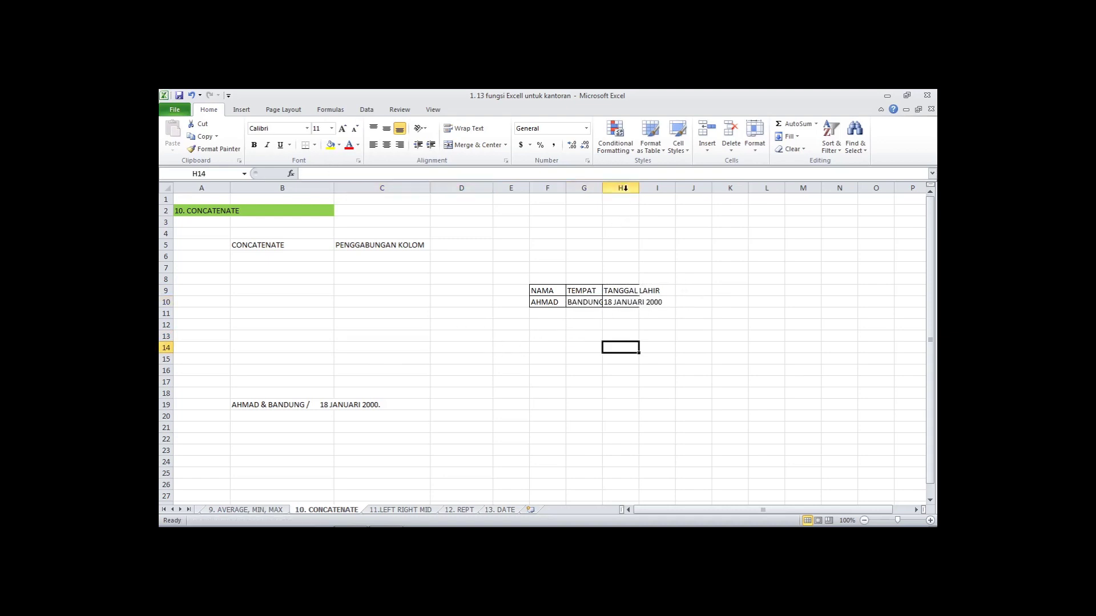
Step: Fit columns F to H to their contents, with some extra width for columns F and G
left_click_drag(622, 188, 547, 189)
double_click(566, 189)
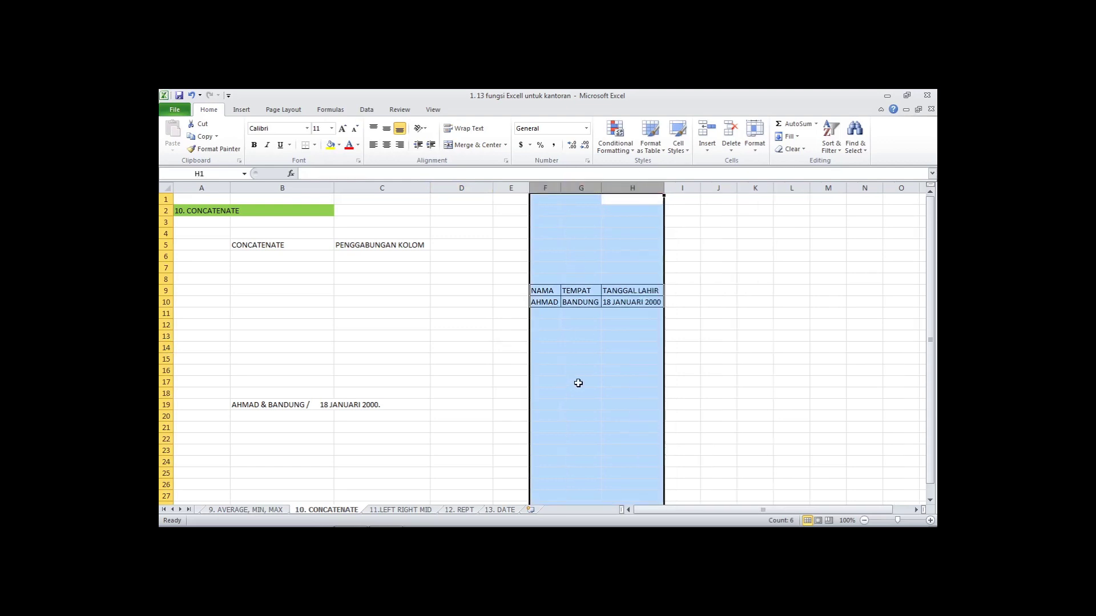
left_click(579, 360)
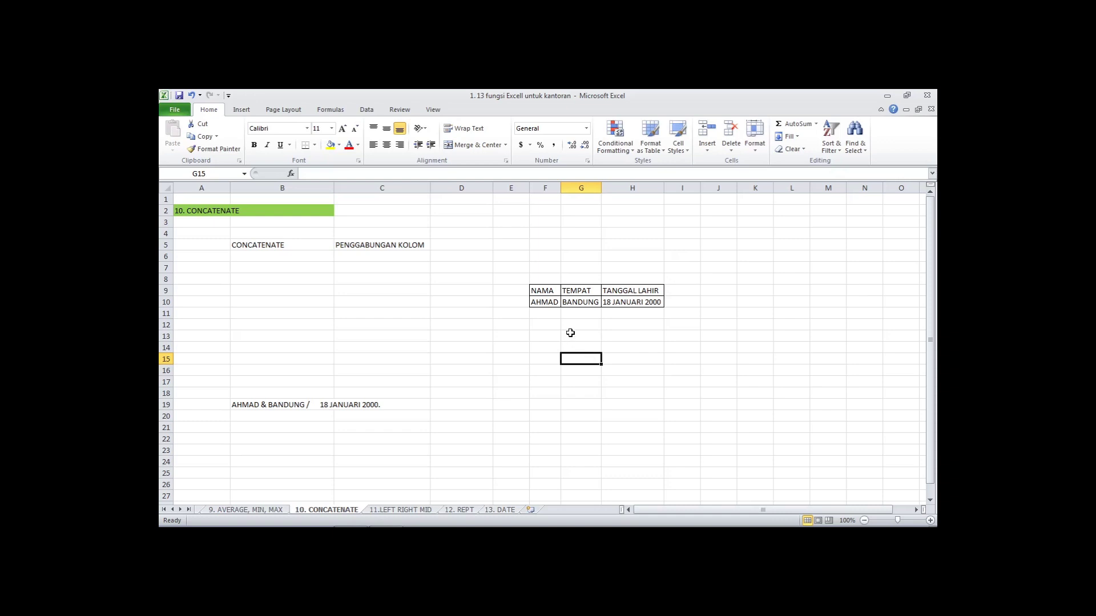
left_click(551, 304)
left_click_drag(560, 191, 634, 192)
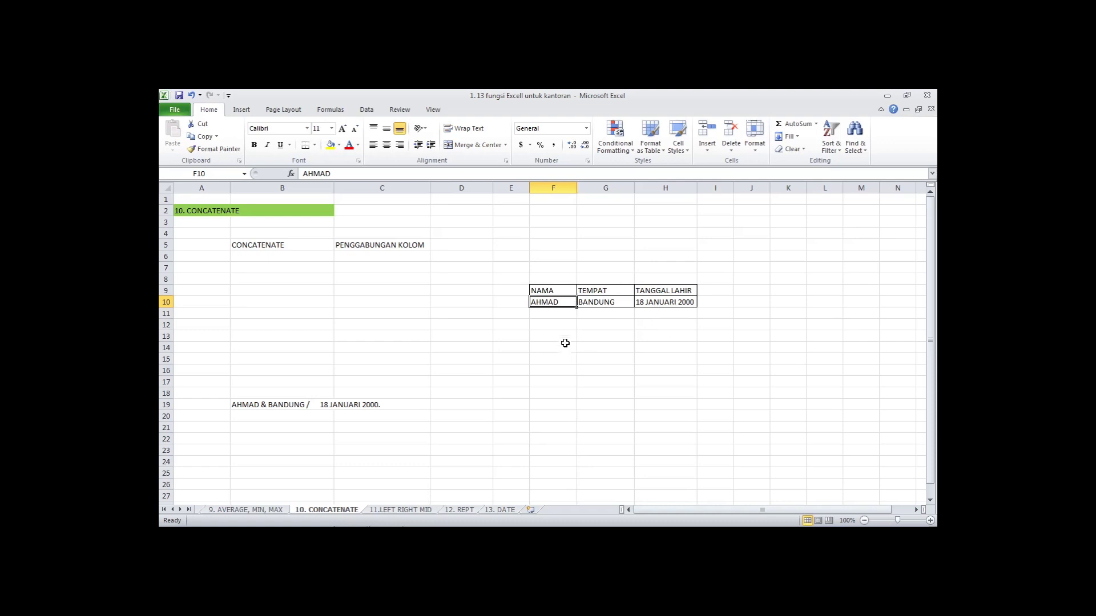
Step: Examine the name, place and birth date values in F10, G10 and H10
left_click(680, 306)
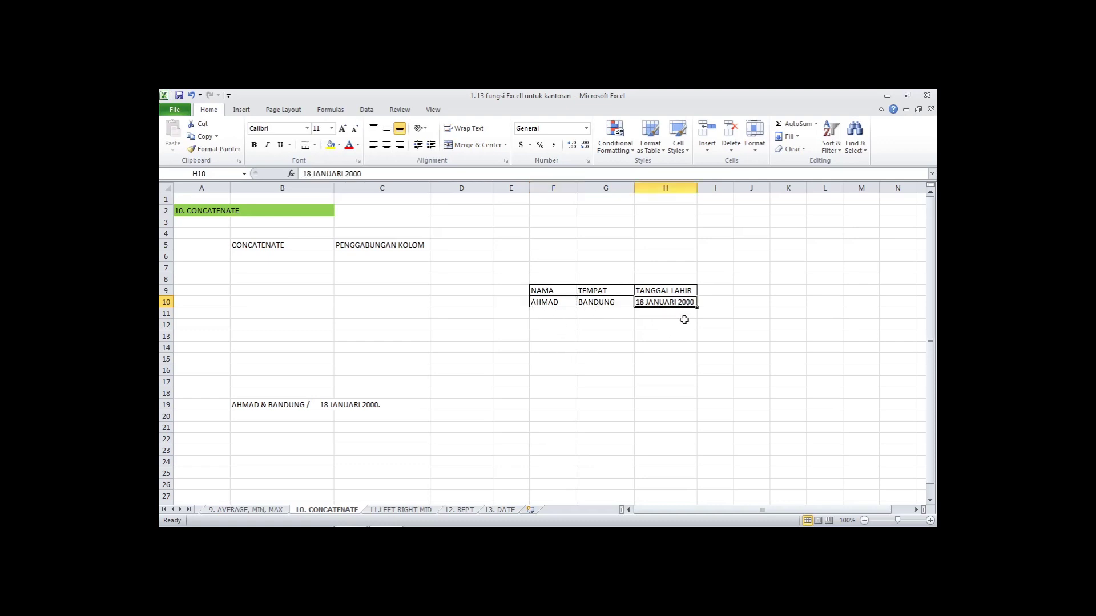
left_click_drag(494, 345, 495, 338)
left_click(537, 314)
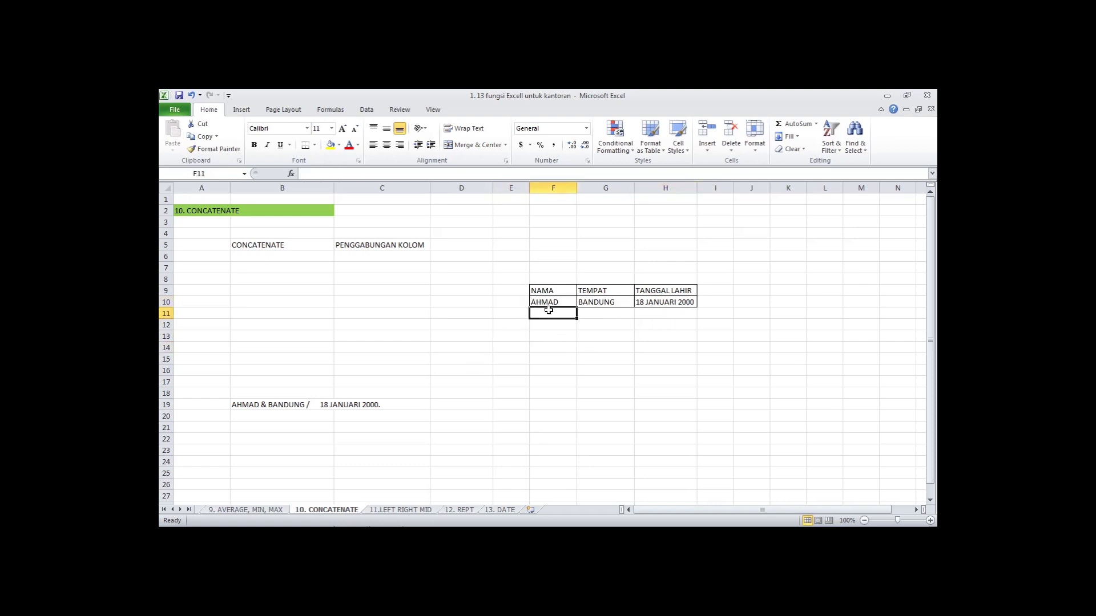
left_click(531, 368)
left_click(557, 303)
left_click(605, 304)
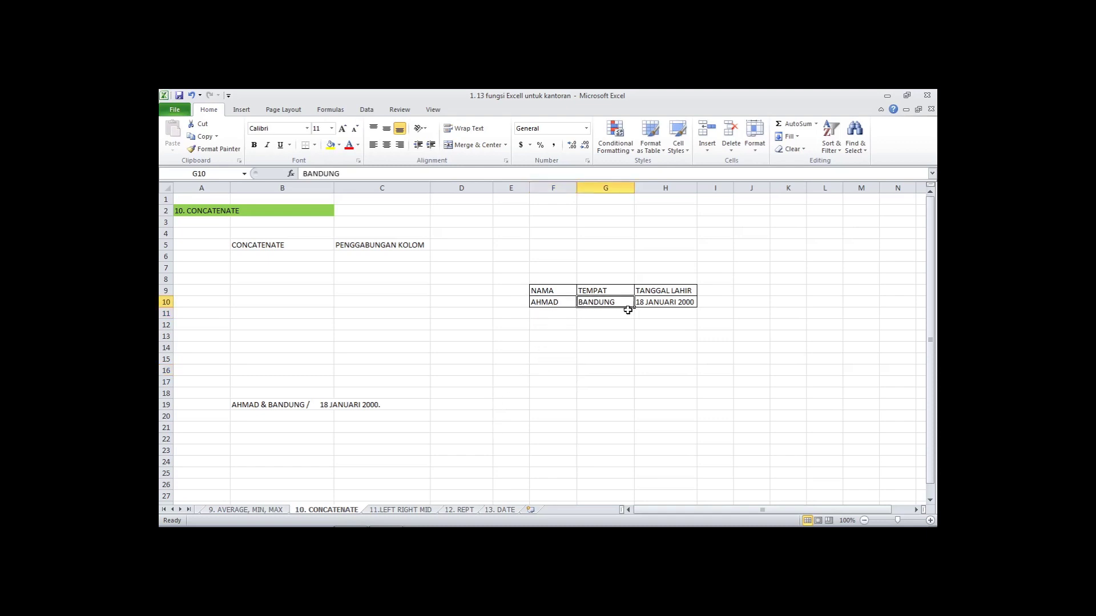
left_click(656, 305)
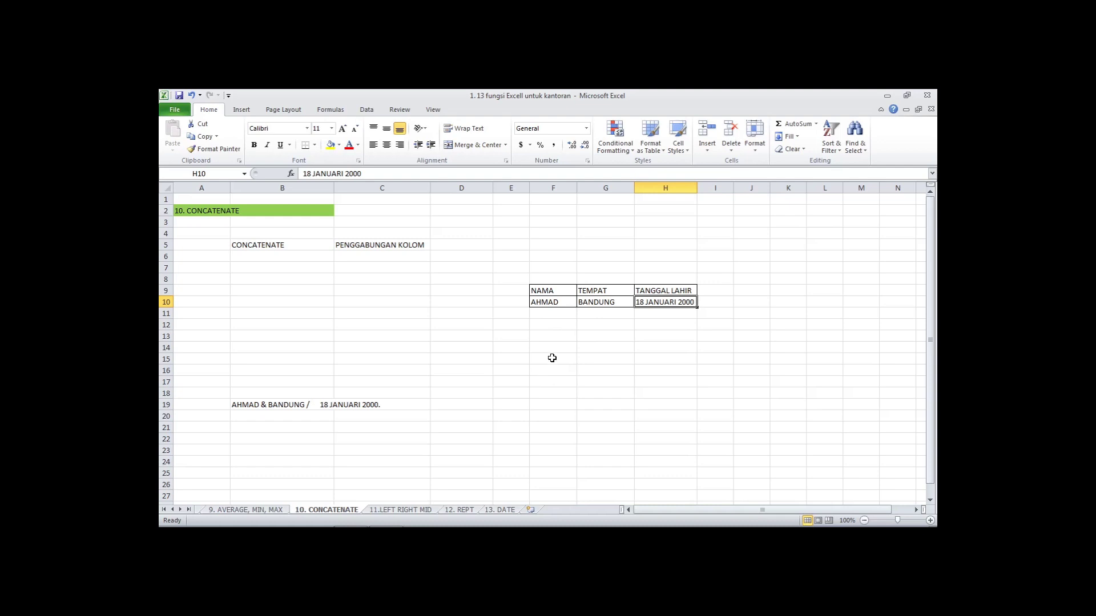
Step: Enter a sample sentence in F15 with the person's name, "lahir di bandung tanggal" and the birth date
double_click(555, 360)
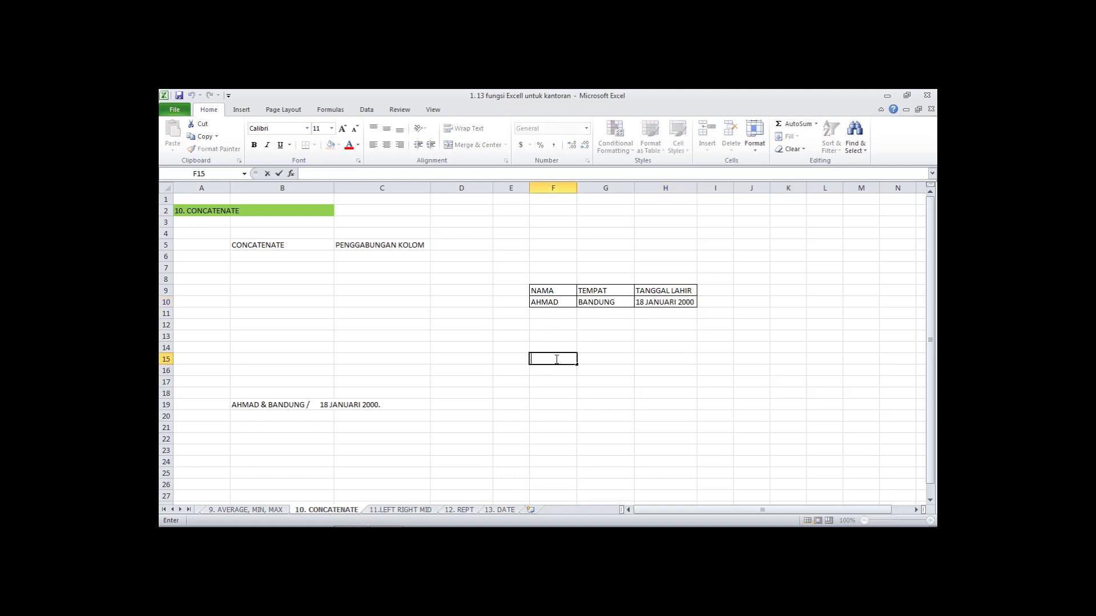
type("ahmad lahir di bandung tanggal 18 jan")
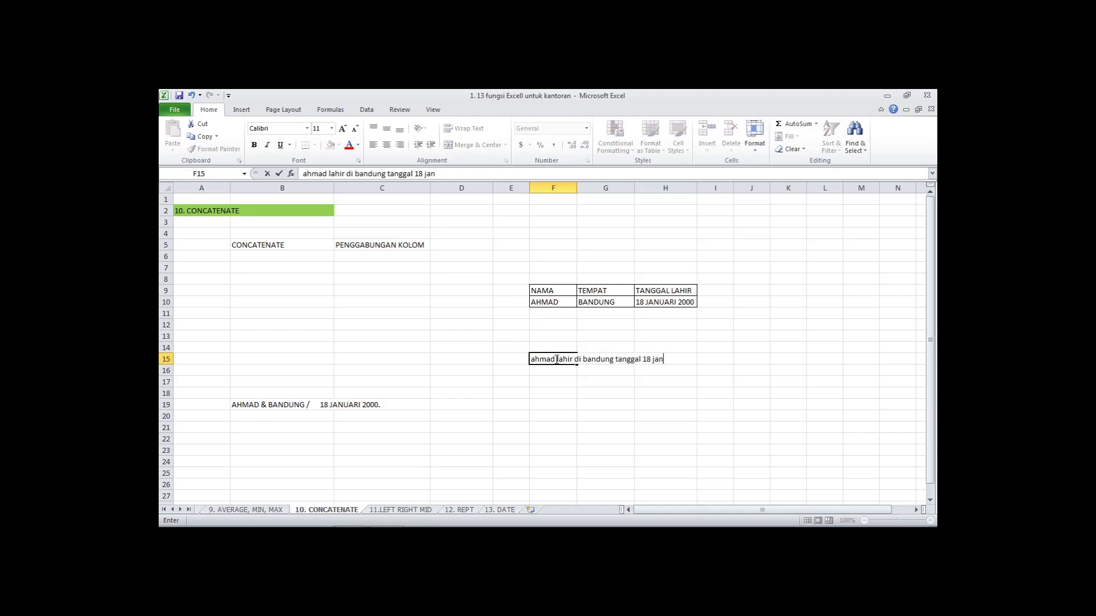
type("uari 2000")
key("Return")
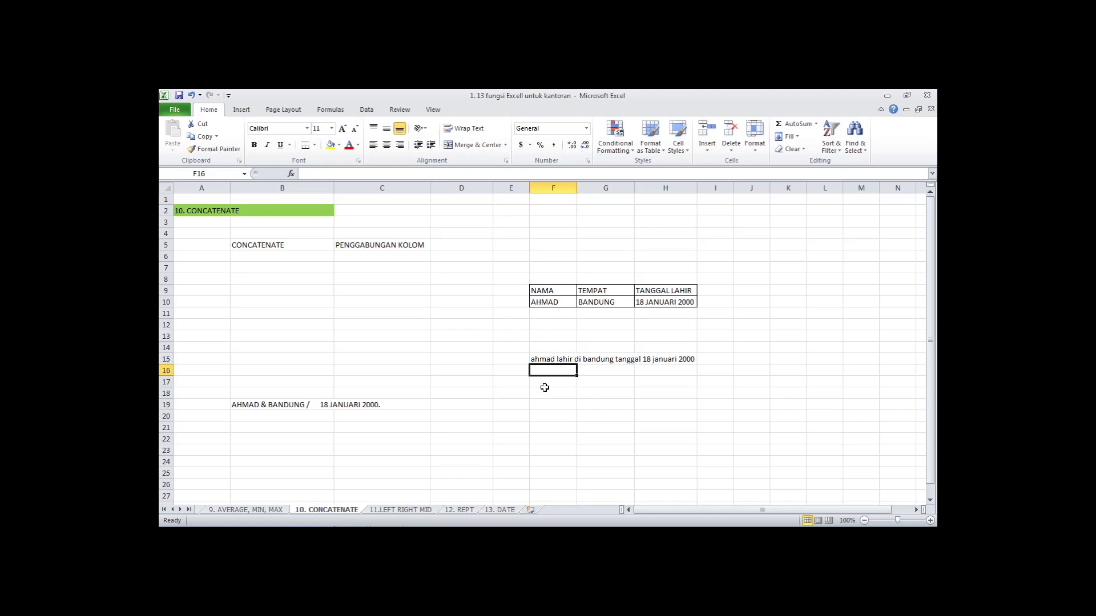
Step: Replace the " & " separator between F10 and G10 in B19's CONCATENATE formula with a single space
left_click(246, 406)
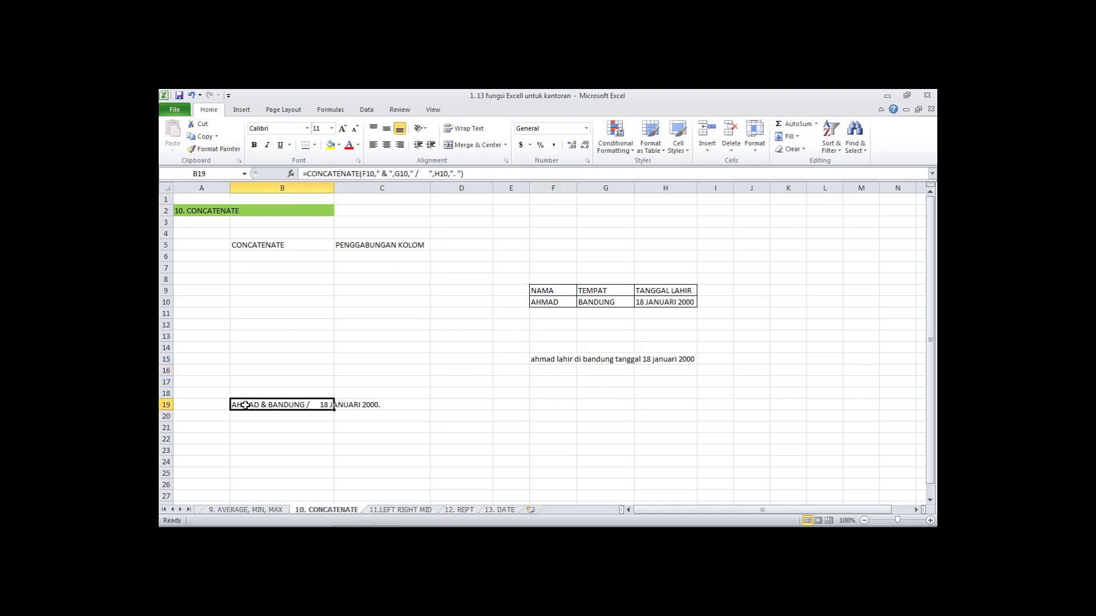
left_click(308, 173)
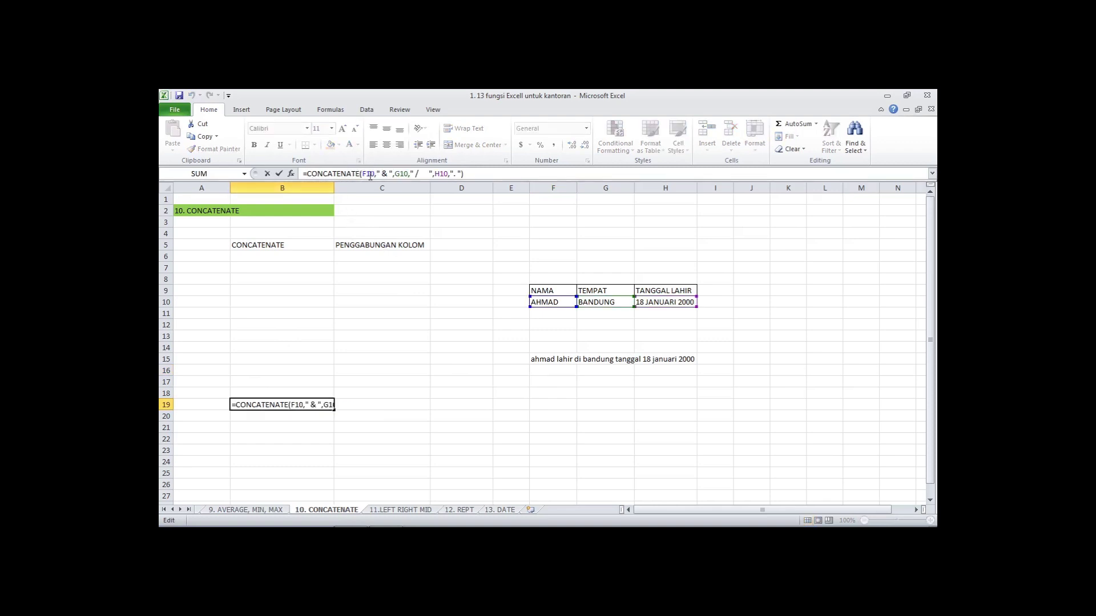
left_click(370, 175)
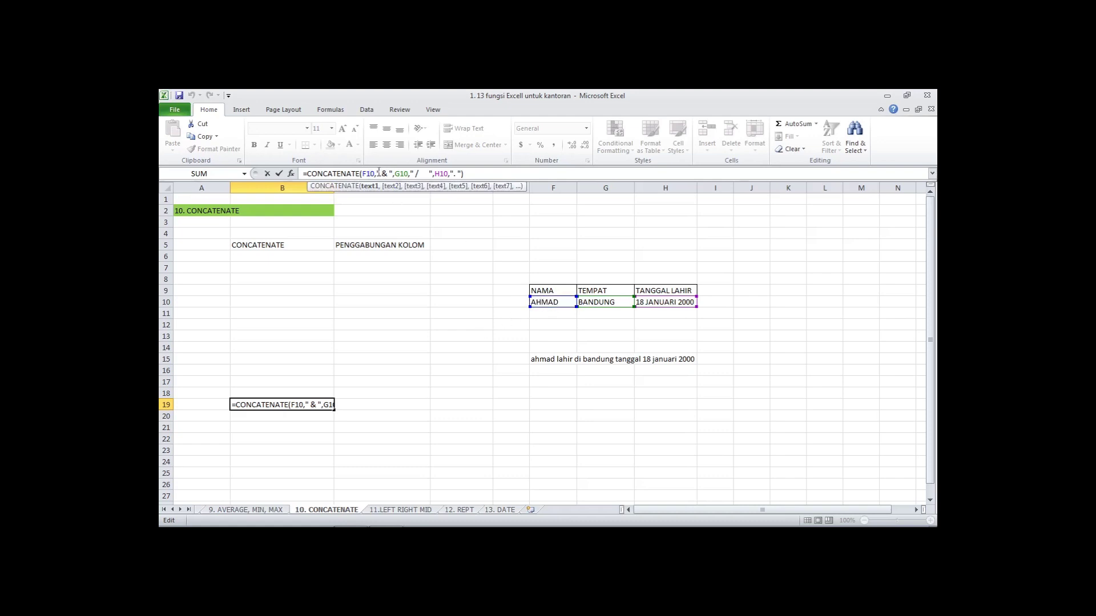
left_click(390, 179)
key("Delete")
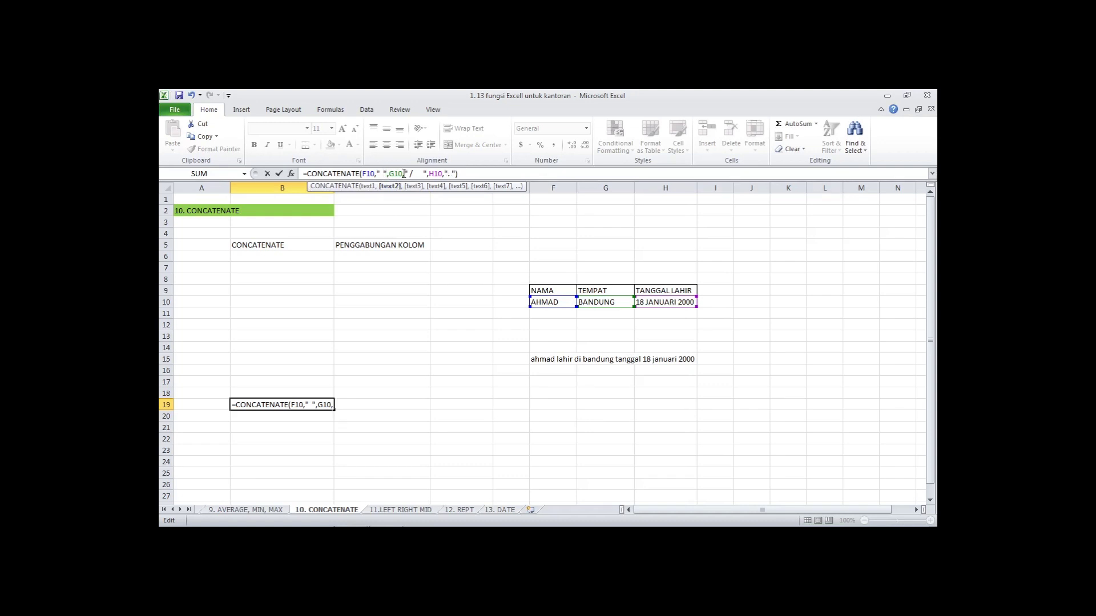
key("BackSpace")
key("Delete")
left_click(388, 177)
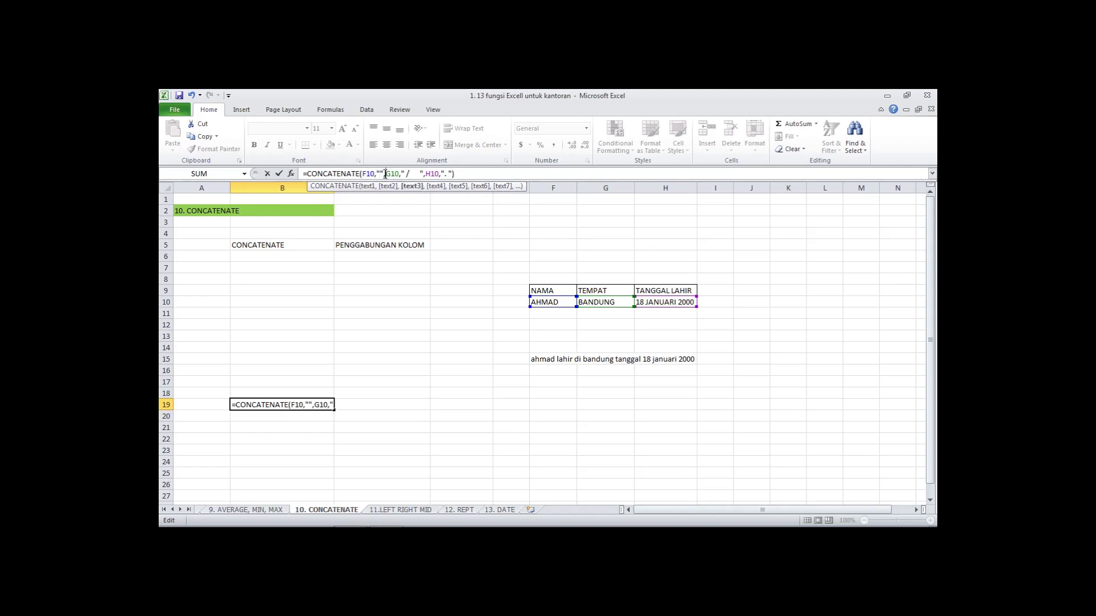
left_click(382, 175)
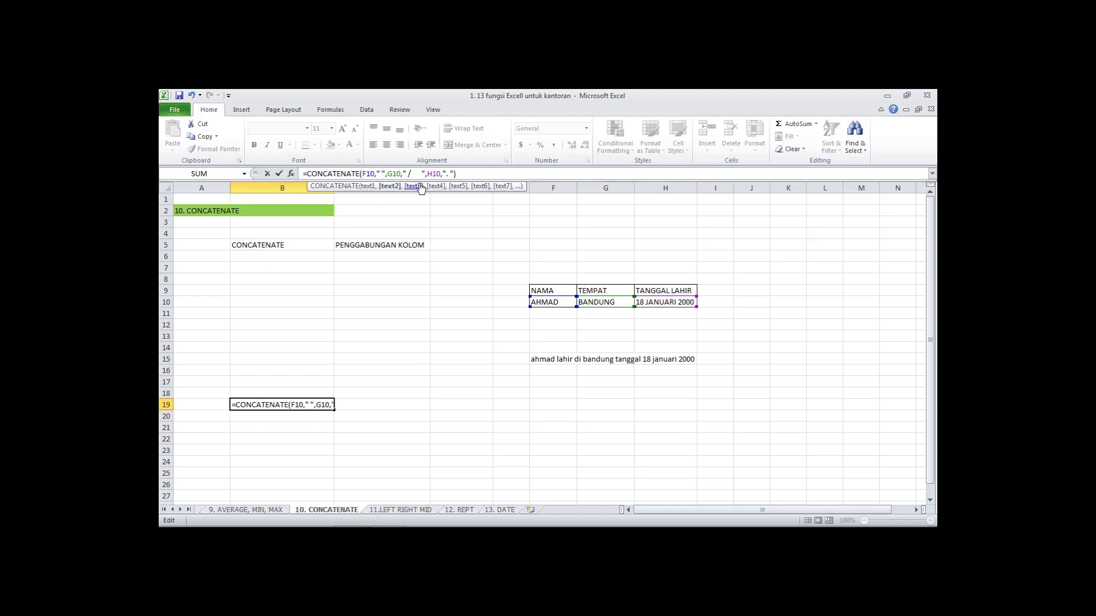
Step: Empty the text strings after G10 and after H10 in B19's CONCATENATE formula, leaving only "" for each
left_click(415, 175)
key("BackSpace")
key("BackSpace")
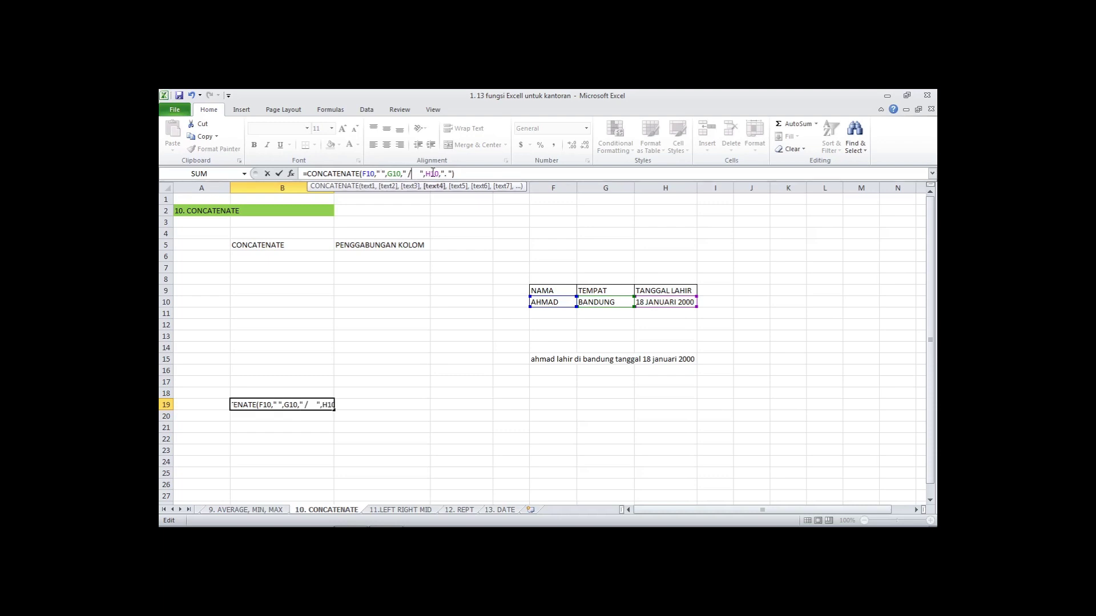
key("BackSpace")
key("BackSpace")
key("BackSpace")
key("BackSpace")
key("BackSpace")
left_click(422, 175)
left_click(435, 174)
key("BackSpace")
key("BackSpace")
key("BackSpace")
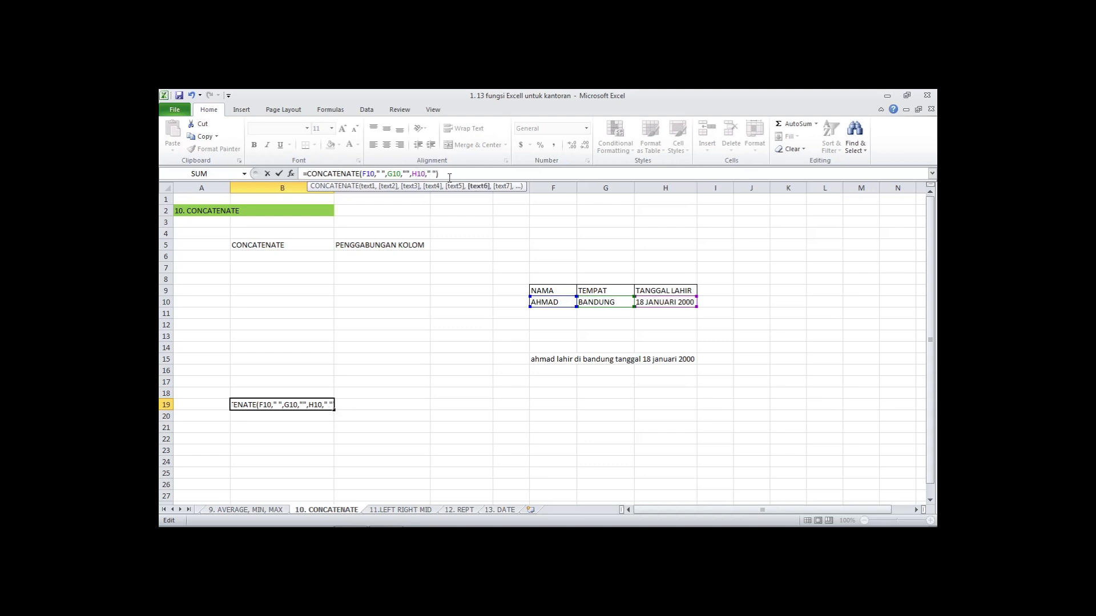
key("Return")
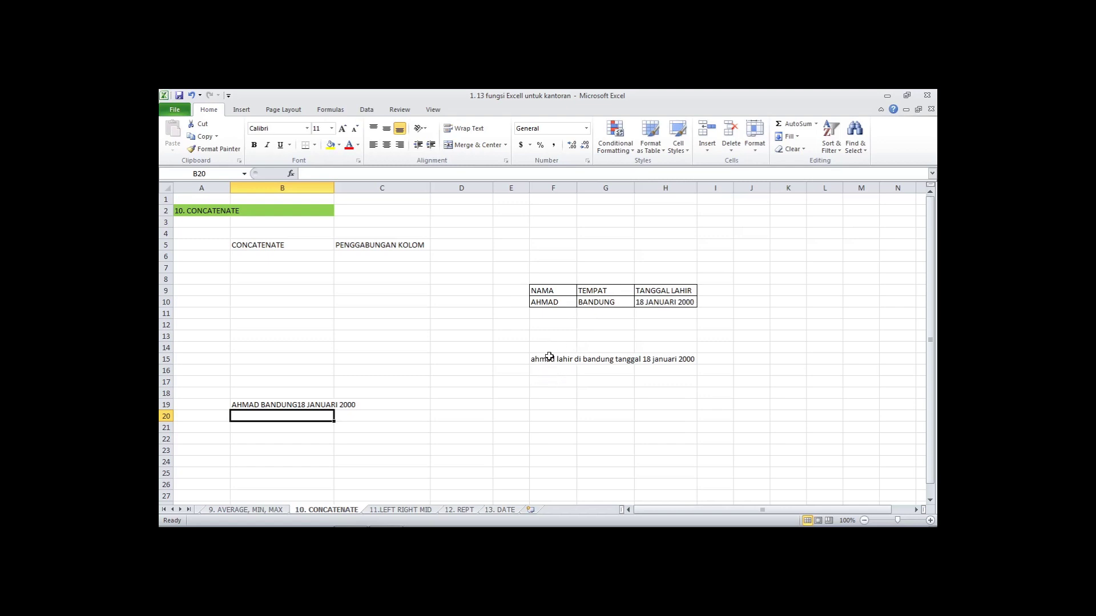
Step: Set the text between F10 and G10 in B19's CONCATENATE formula to ", lahir di"
left_click(261, 406)
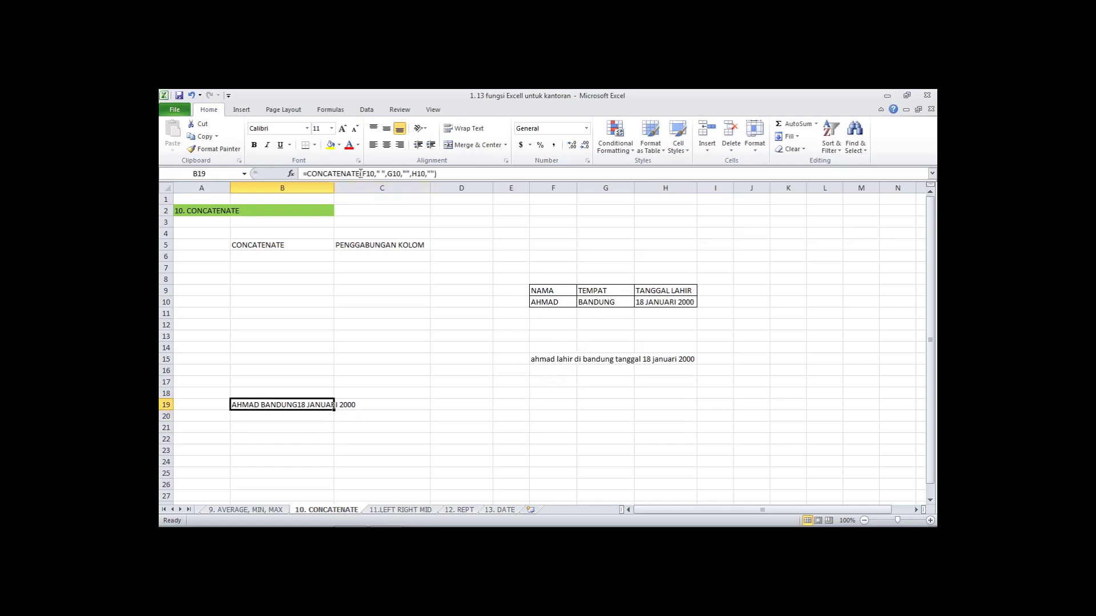
left_click(382, 173)
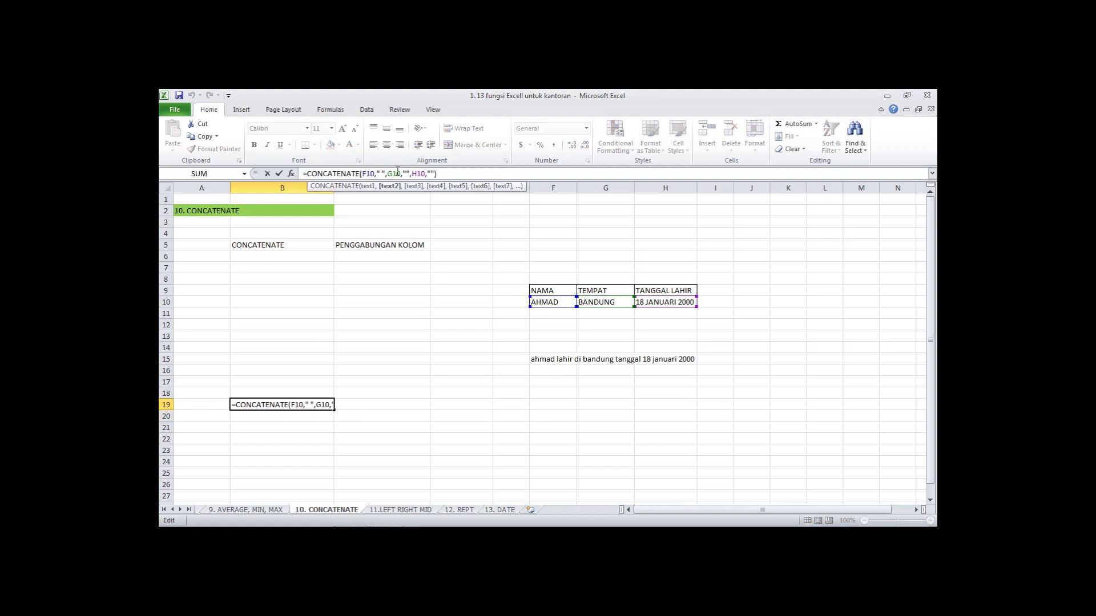
key("BackSpace")
type("lahir di")
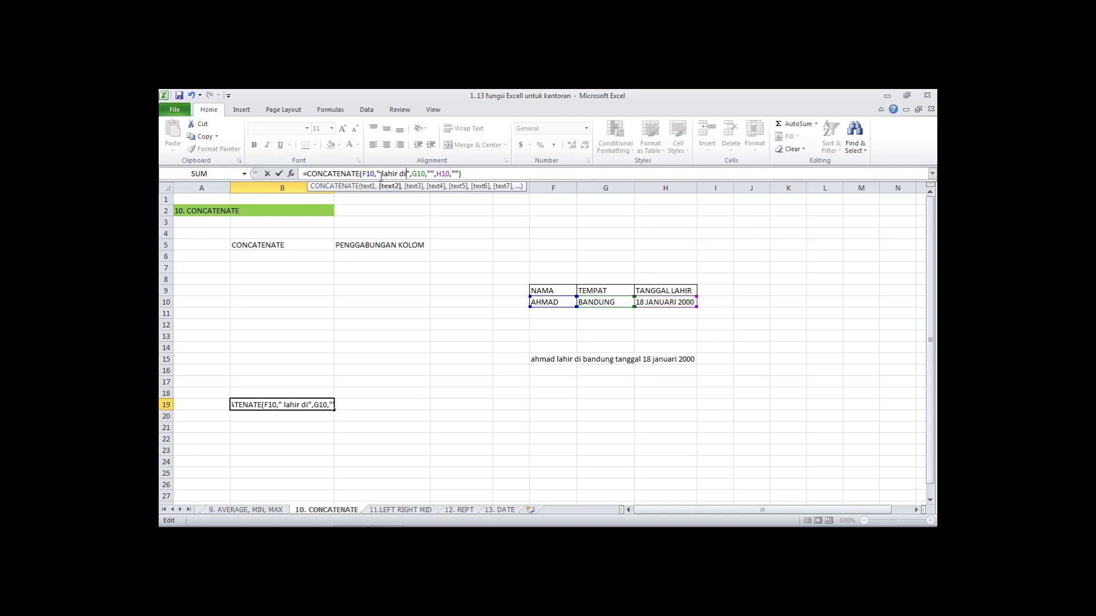
double_click(380, 176)
key("Right")
type(",")
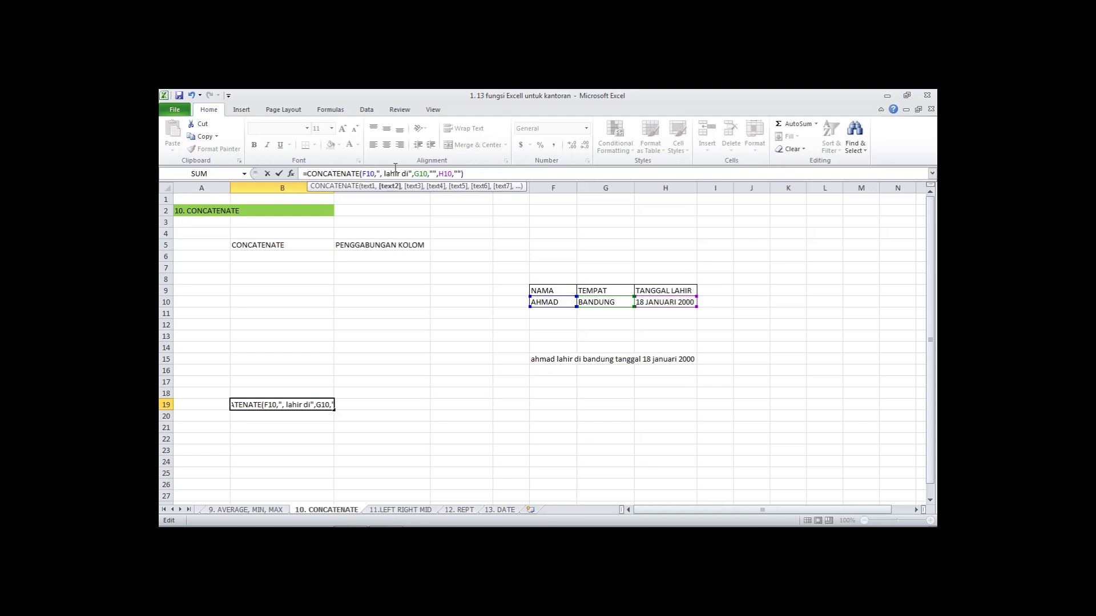
Step: Insert the text ", lahir di" into the empty string between G10 and H10 in B19's CONCATENATE formula
key("Delete")
key("Left")
key("Right")
key("Right")
key("Right")
key("Right")
key("Right")
key("Right")
key("Right")
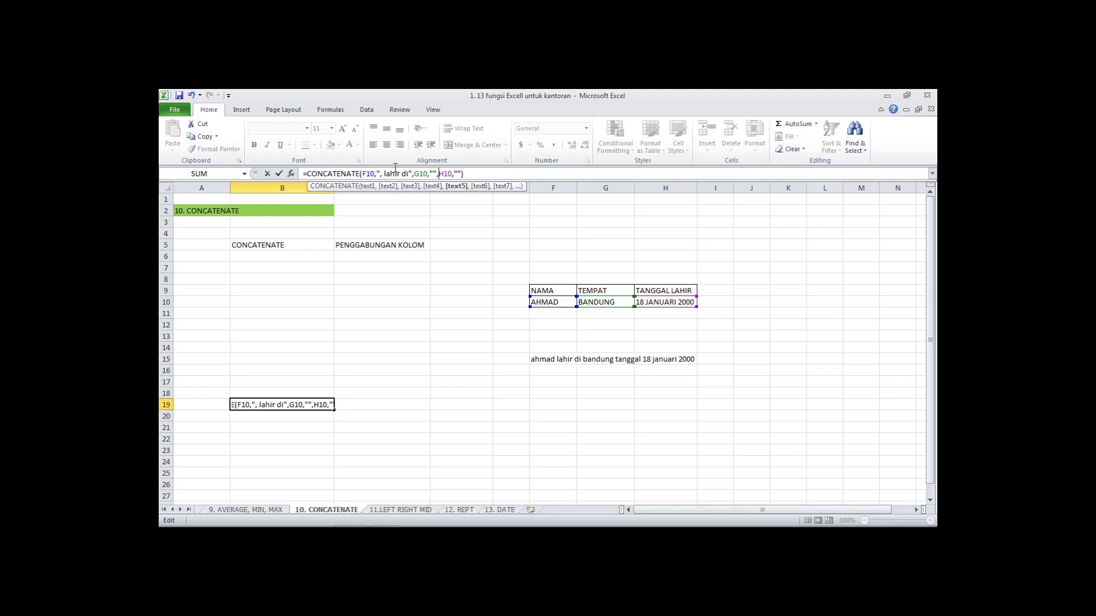
key("Left")
key("Left")
type(", lahir di")
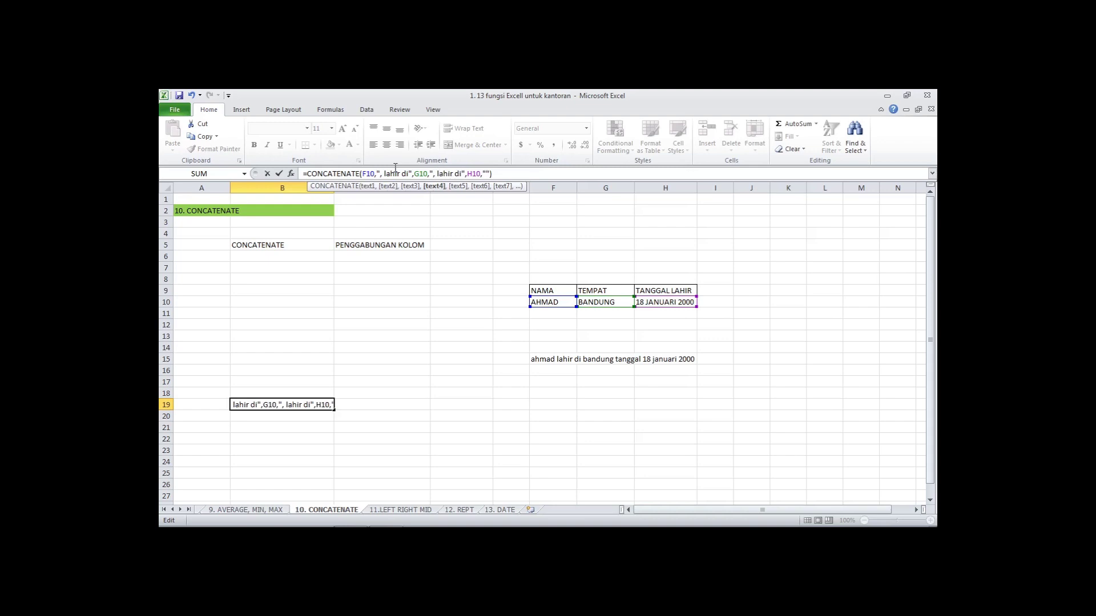
Step: Change the text between G10 and H10 in B19's CONCATENATE formula to ", pada tanggal" and commit the formula
key("BackSpace")
key("BackSpace")
key("BackSpace")
key("BackSpace")
key("BackSpace")
key("BackSpace")
key("BackSpace")
key("BackSpace")
type("pada tanggal")
key("Return")
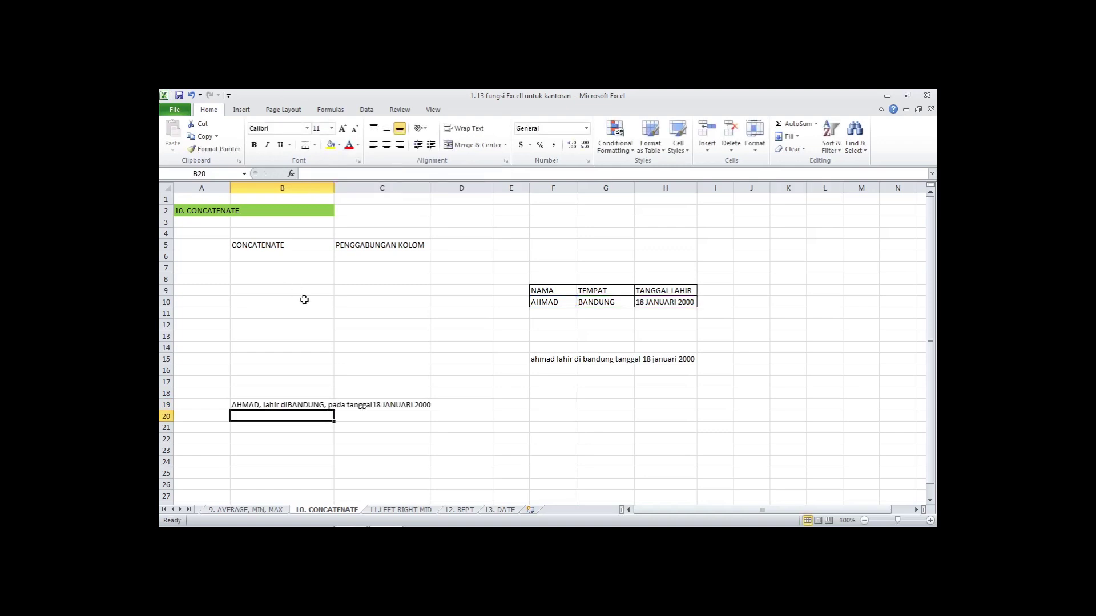
Step: Add a trailing space after "lahir di" and after "pada tanggal" in B19's CONCATENATE formula
left_click(294, 405)
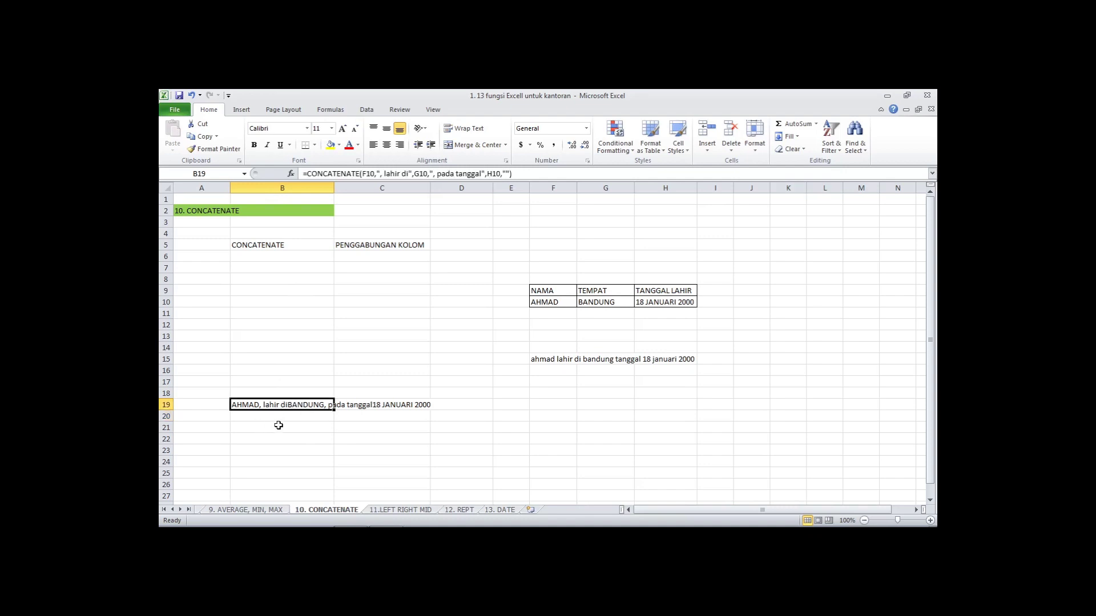
left_click(410, 174)
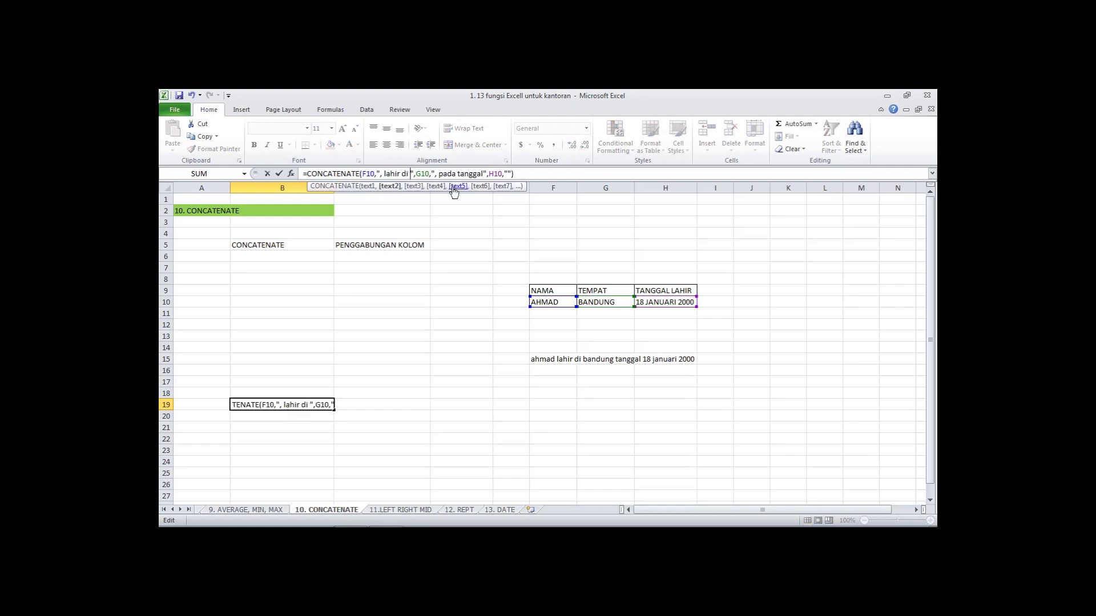
left_click(485, 173)
key("Return")
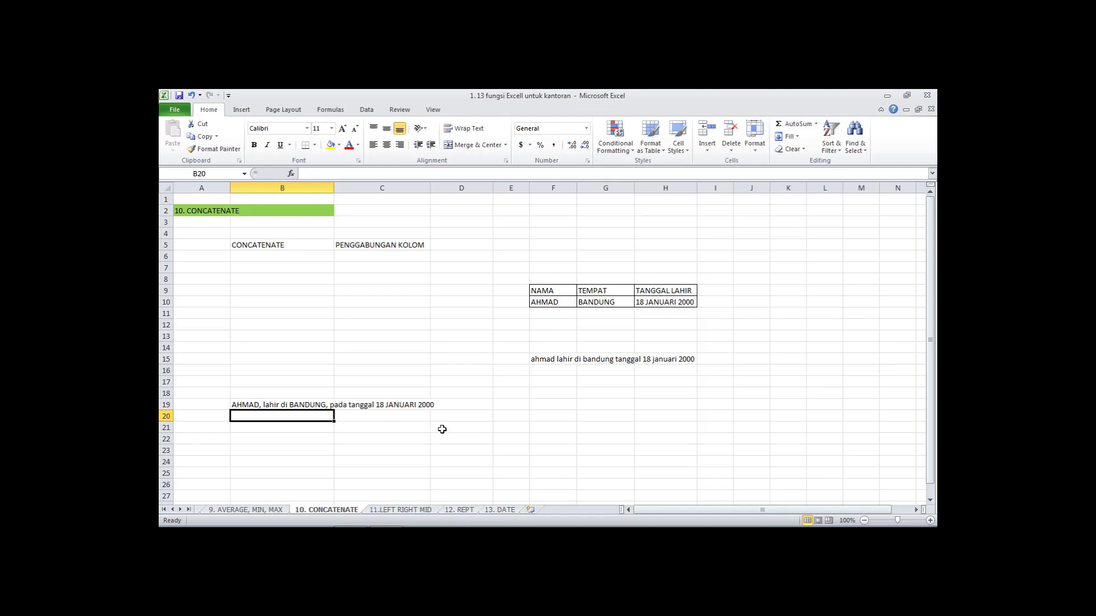
Step: Open the 11.LEFT RIGHT MID sheet and examine the source text in C4 and the LEFT formula in C6
left_click(396, 514)
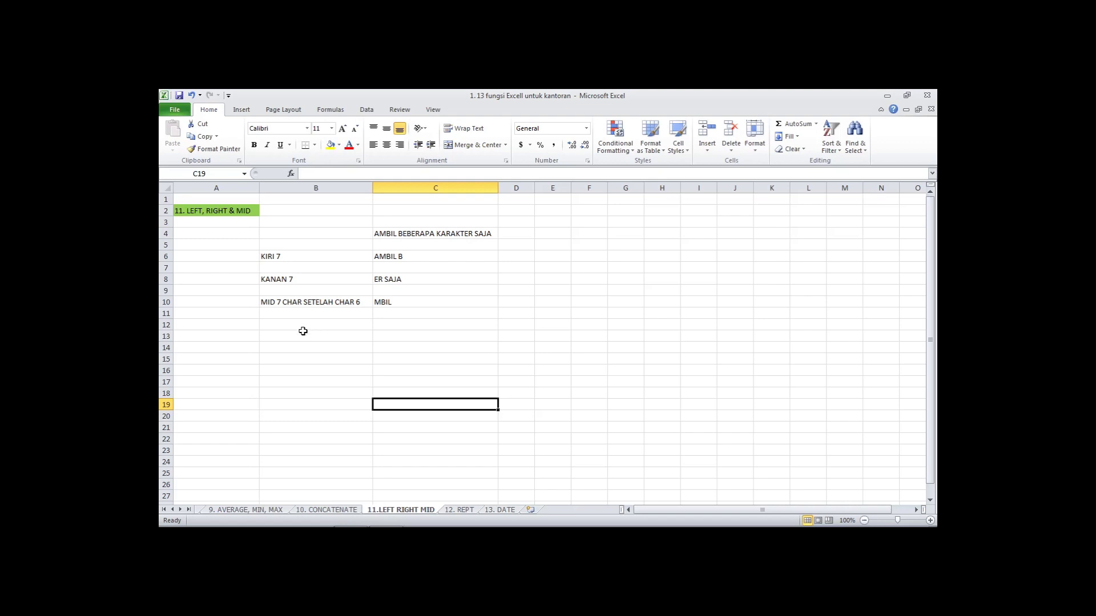
left_click(381, 237)
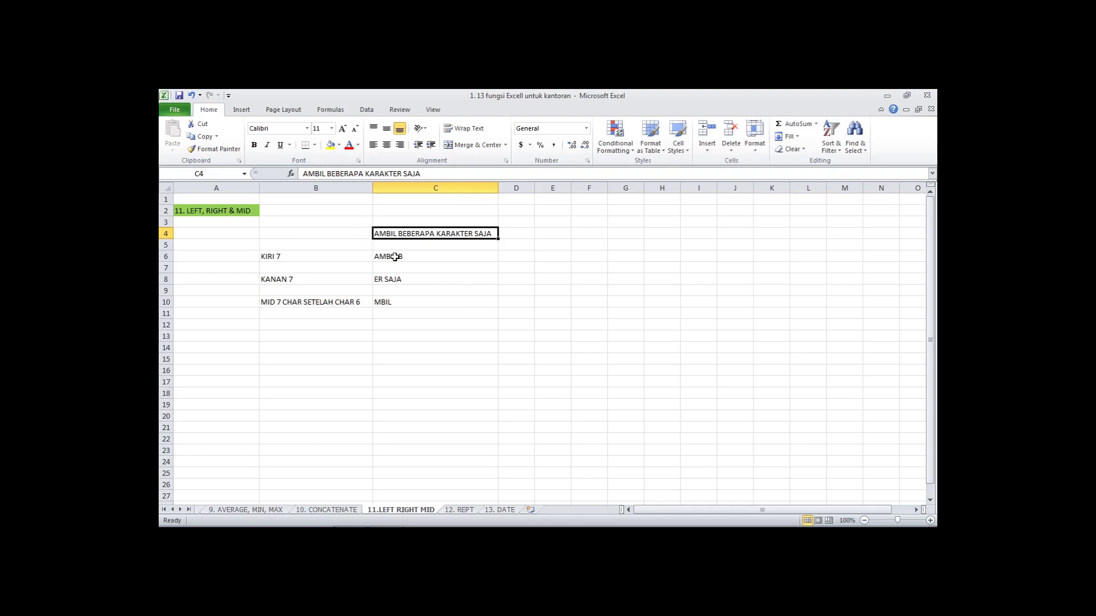
left_click(395, 257)
key("F2")
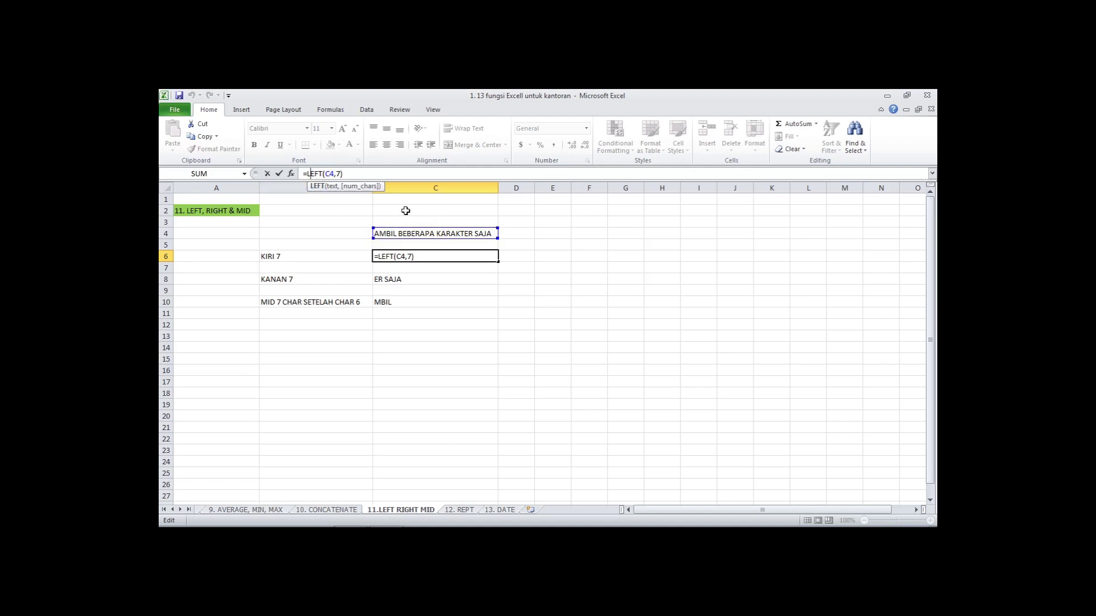
left_click(411, 258)
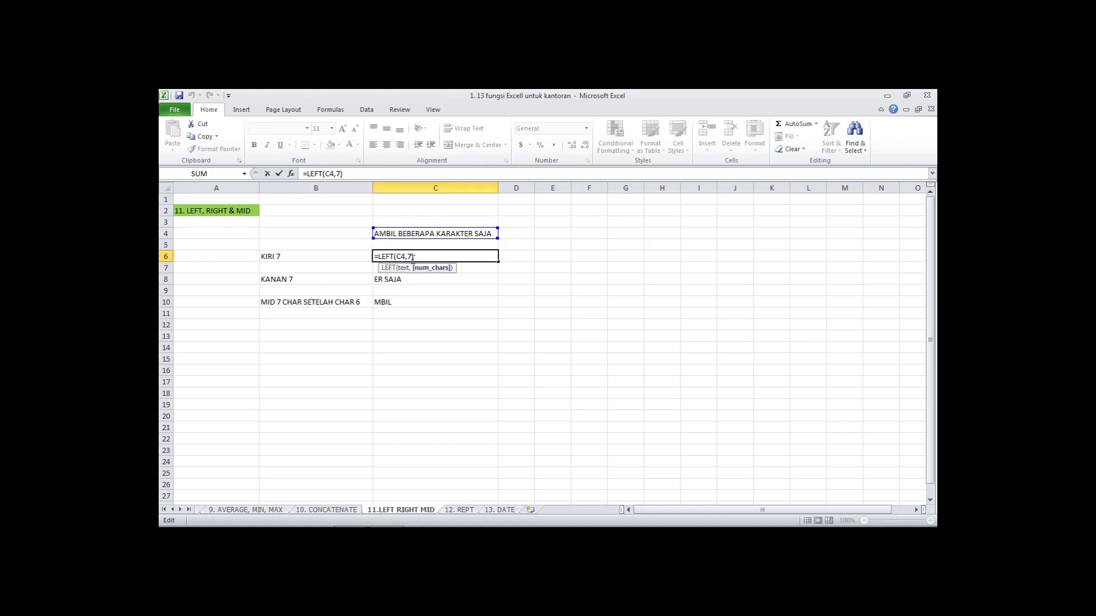
key("Return")
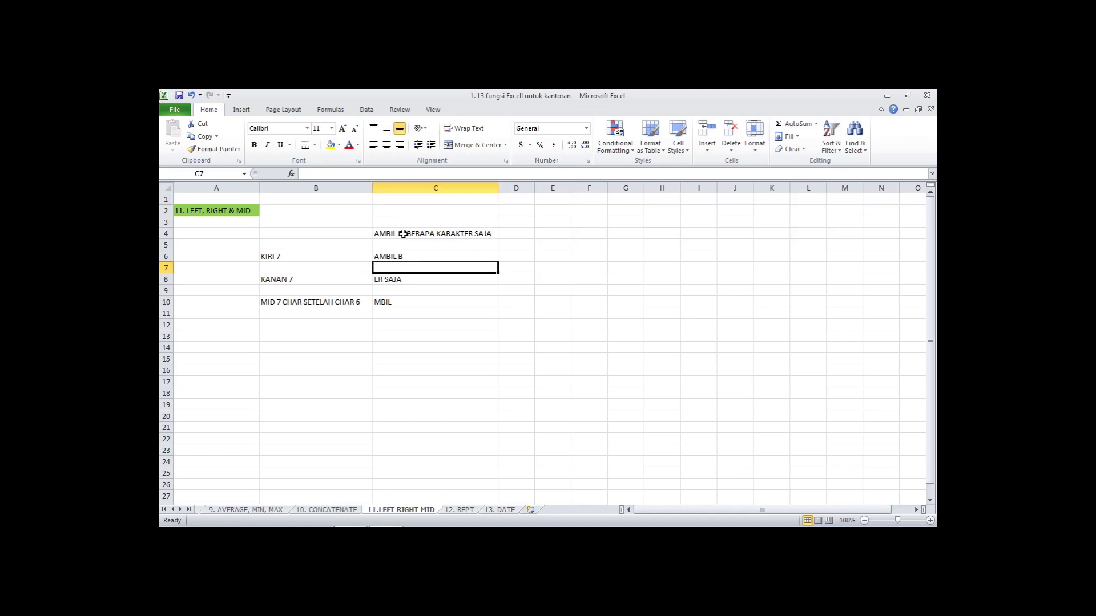
Step: Examine the arguments of the RIGHT formula in C8
left_click(406, 281)
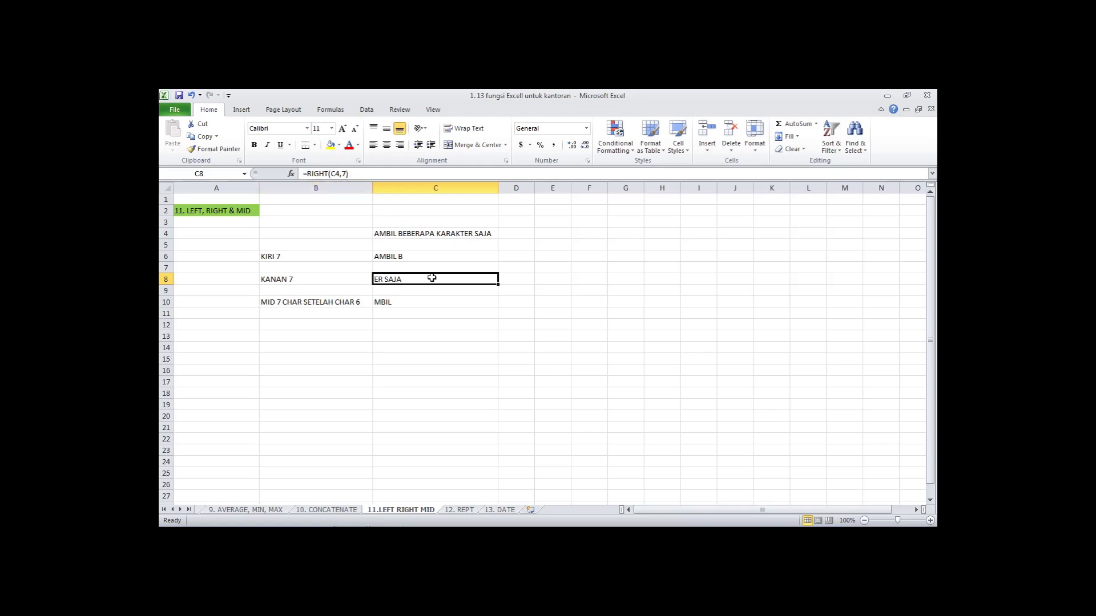
left_click(365, 174)
key("Return")
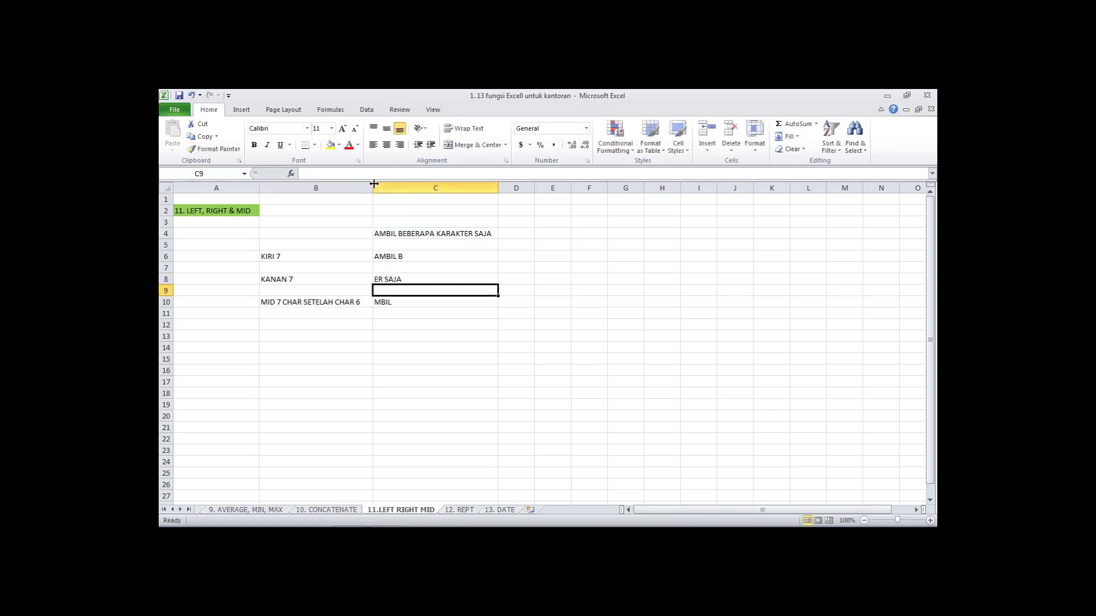
left_click(381, 279)
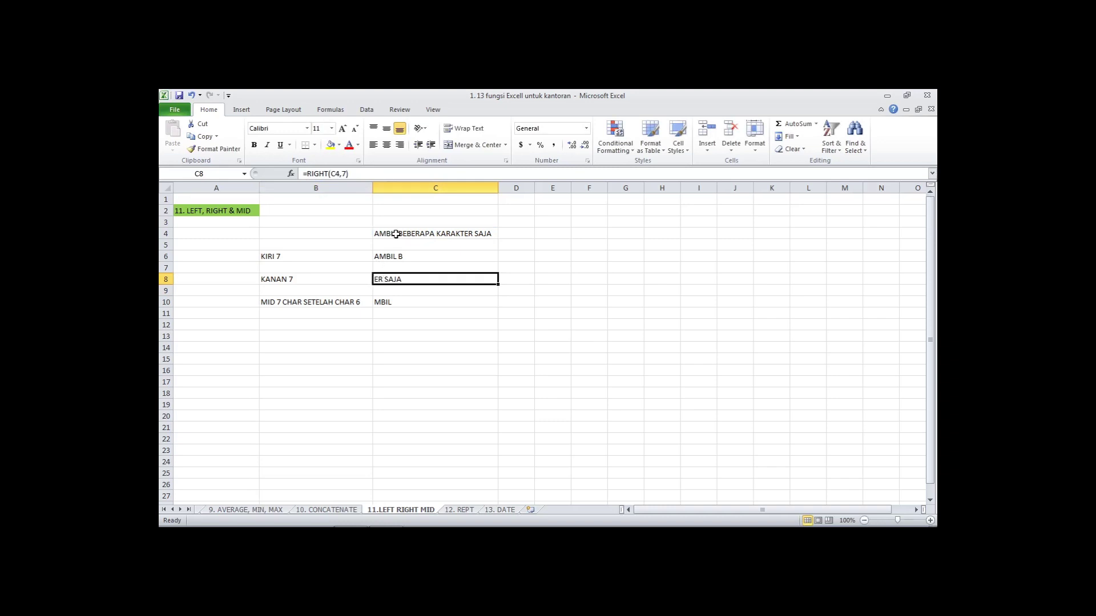
left_click(334, 174)
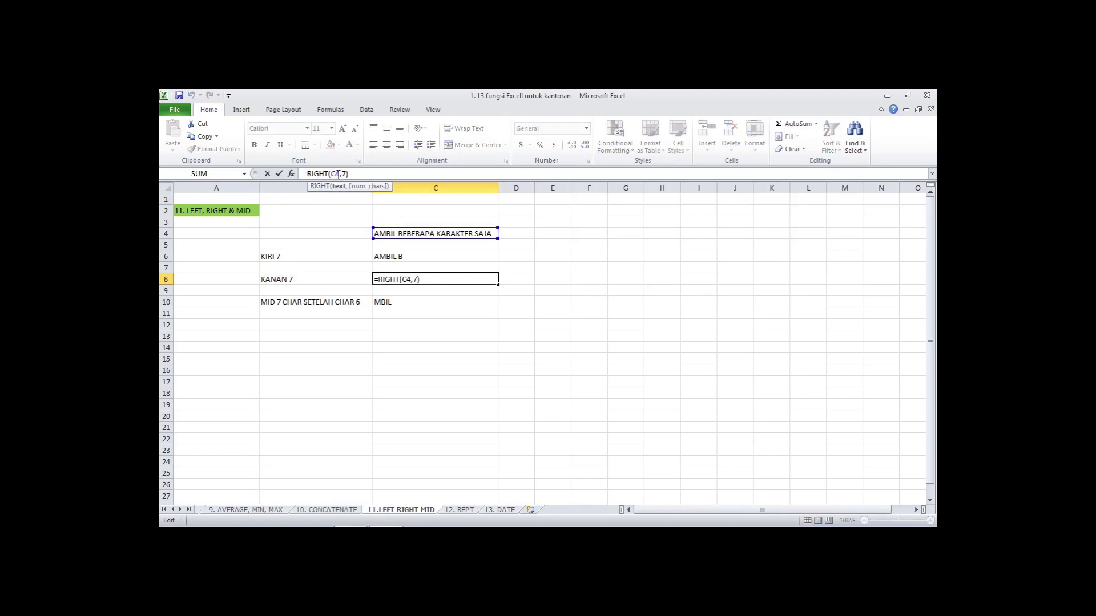
key("BackSpace")
key("Return")
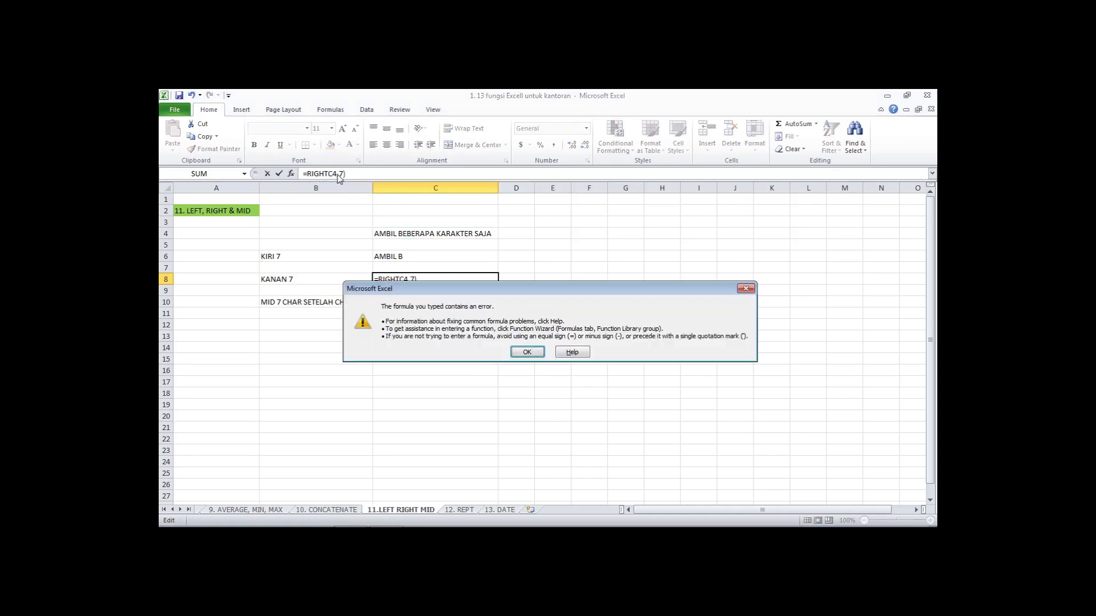
left_click(527, 352)
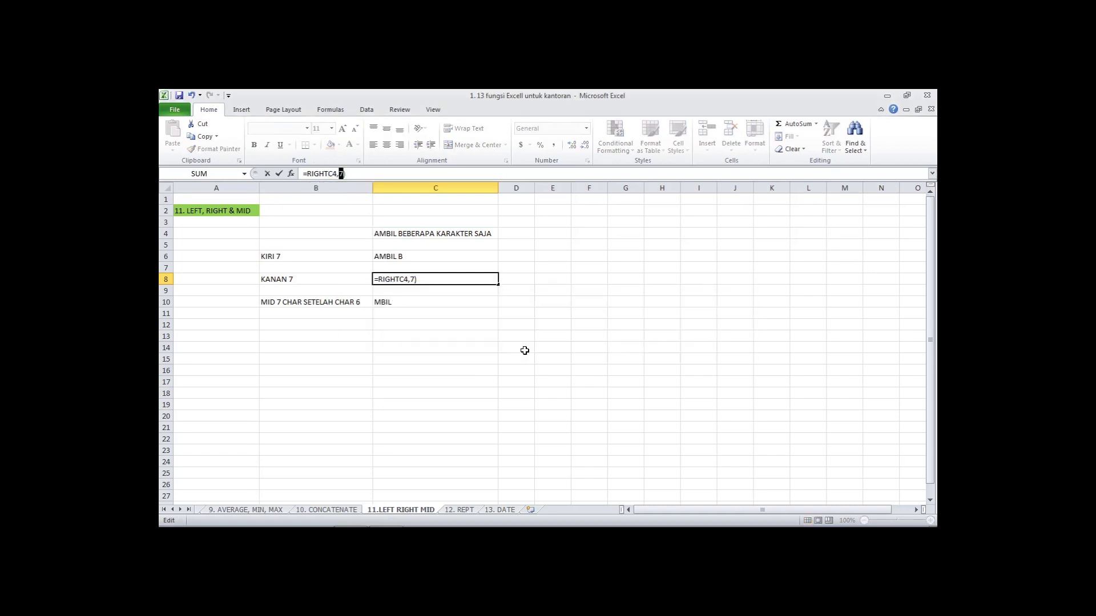
left_click(330, 174)
type("(")
key("Return")
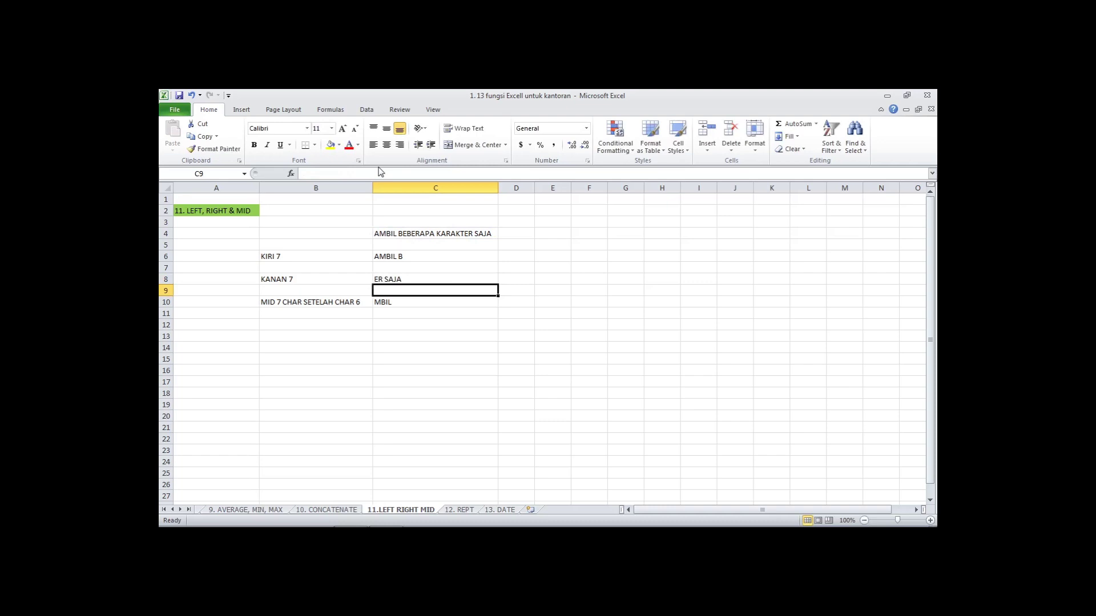
Step: Examine the text, start number and character count arguments of the MID formula in C10
left_click(405, 302)
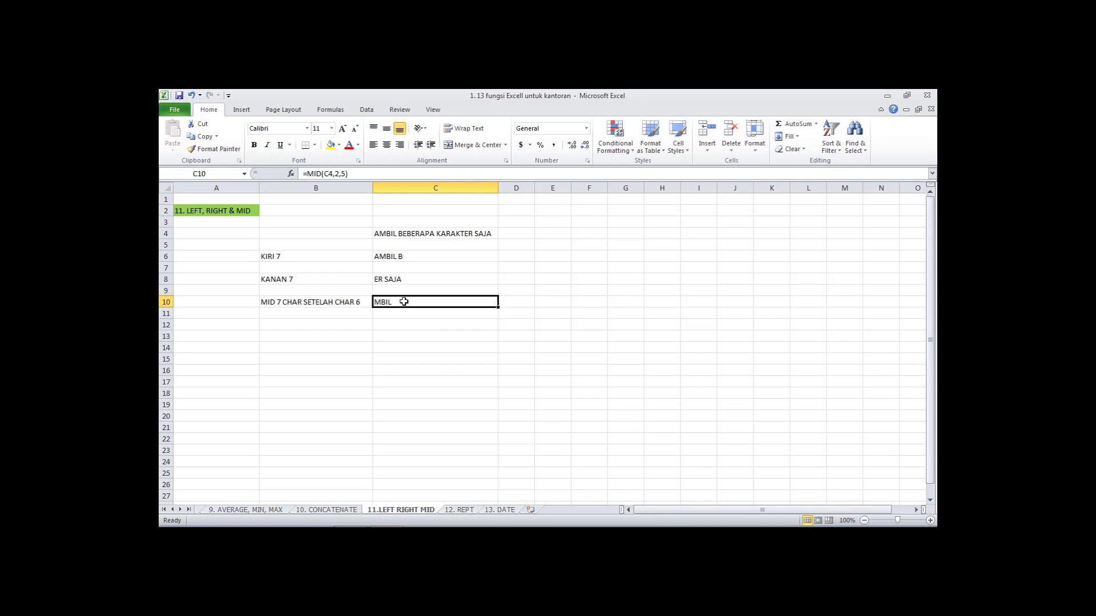
left_click(329, 173)
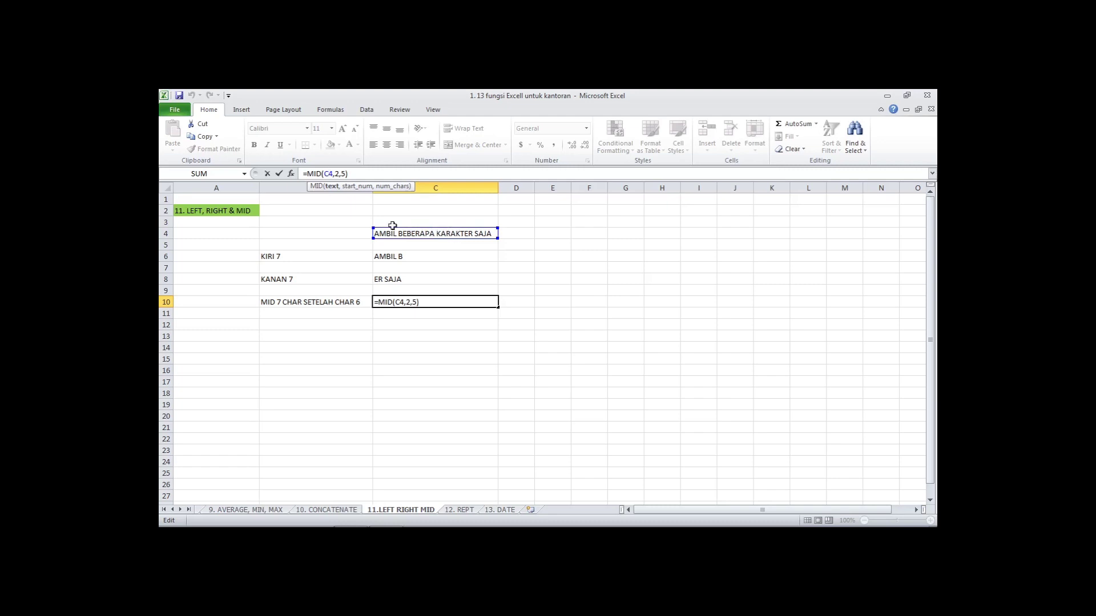
left_click(338, 173)
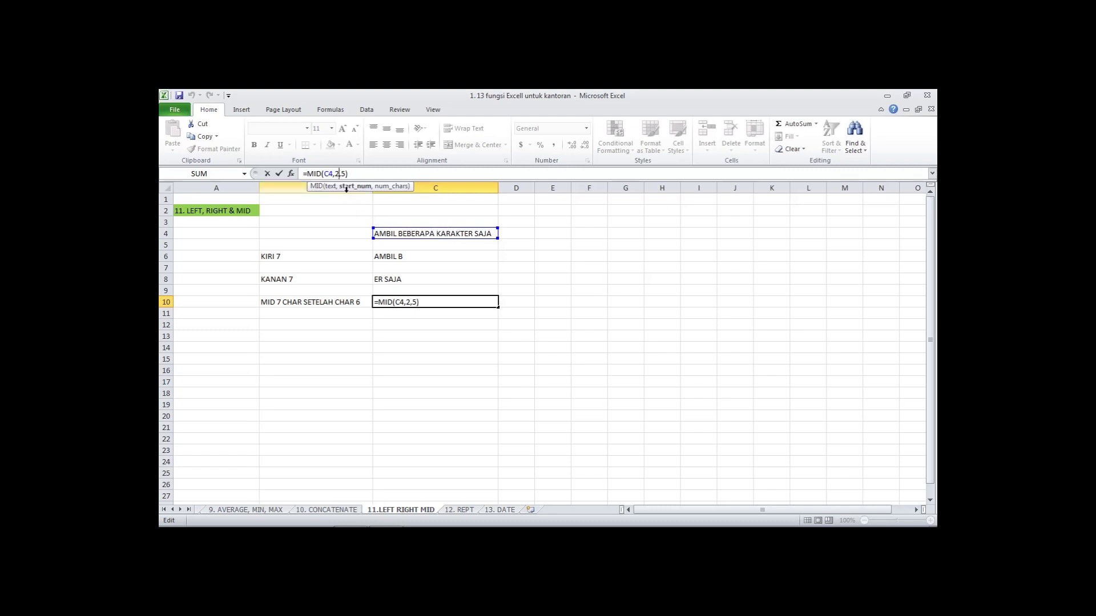
left_click(346, 174)
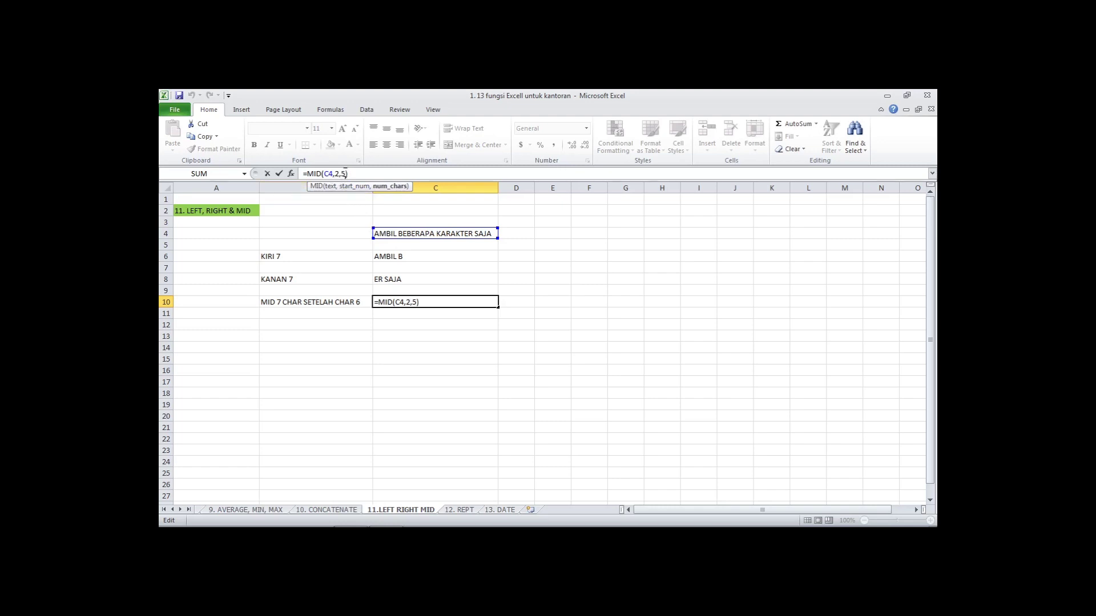
left_click(313, 174)
left_click(326, 173)
left_click(345, 174)
left_click(337, 174)
key("Return")
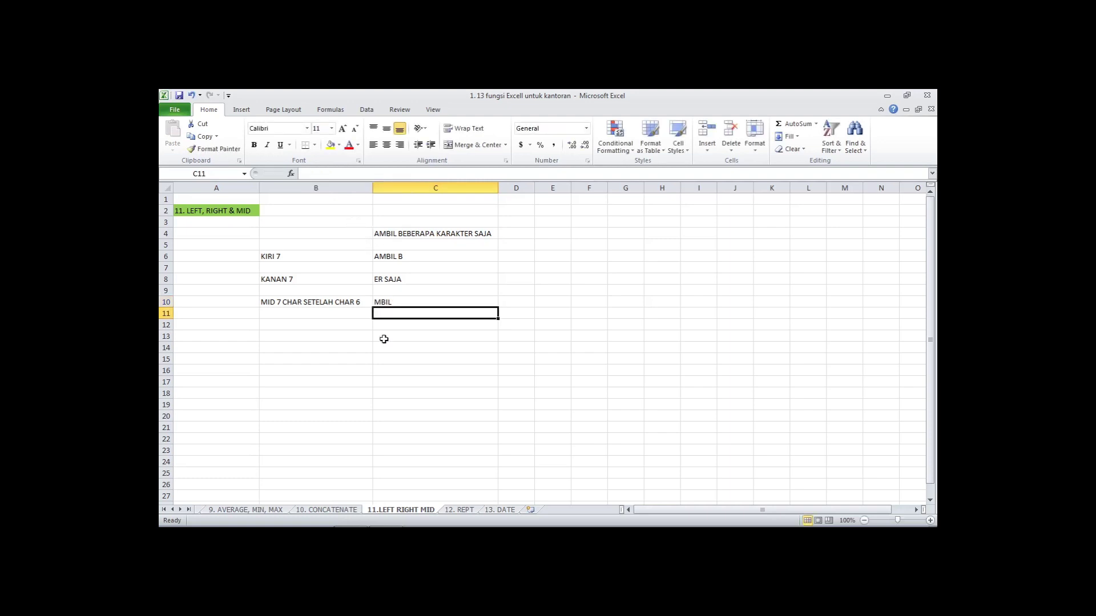
left_click(391, 301)
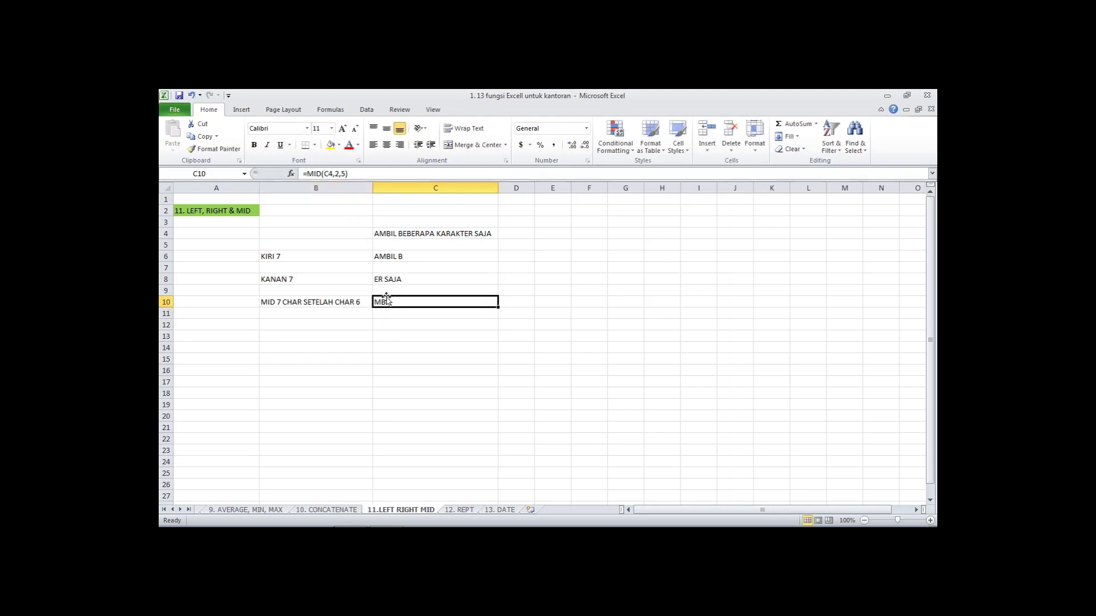
key("Return")
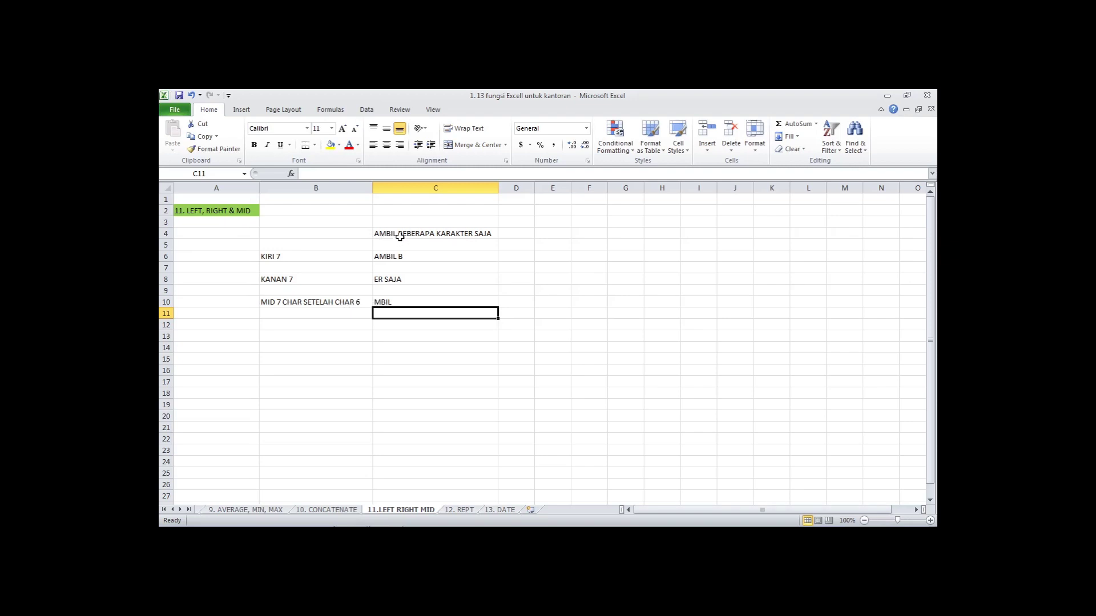
left_click(412, 300)
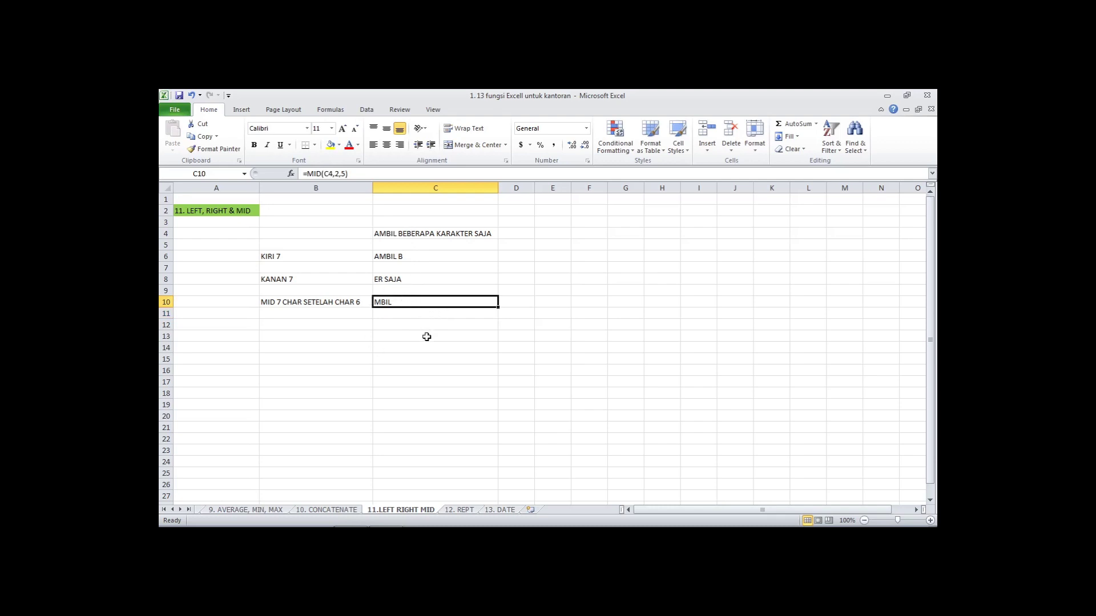
left_click_drag(426, 335, 434, 436)
left_click_drag(586, 415, 586, 409)
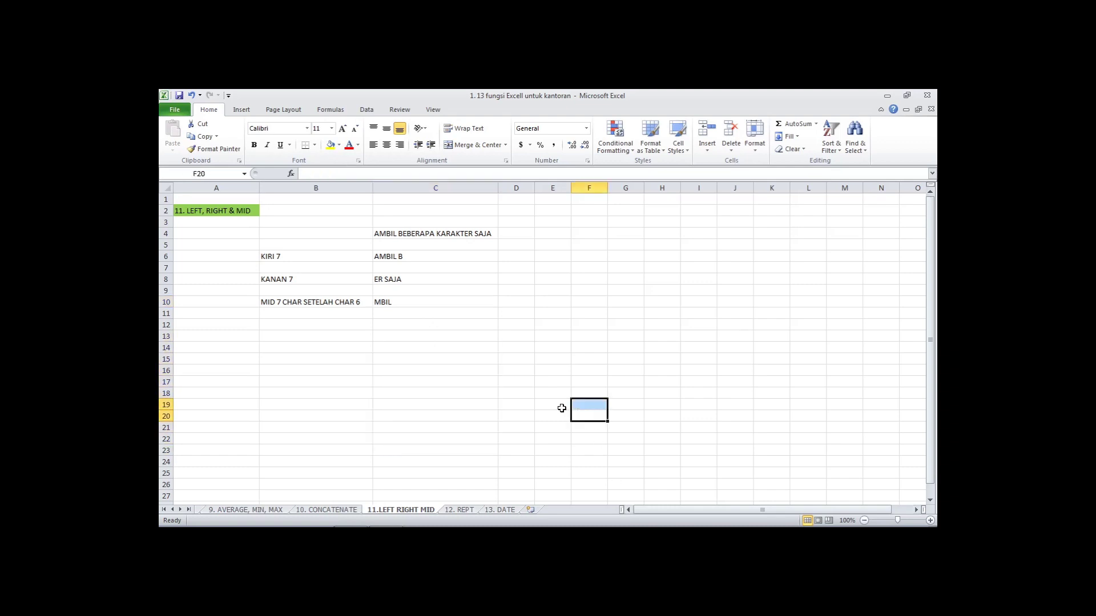
left_click(558, 408)
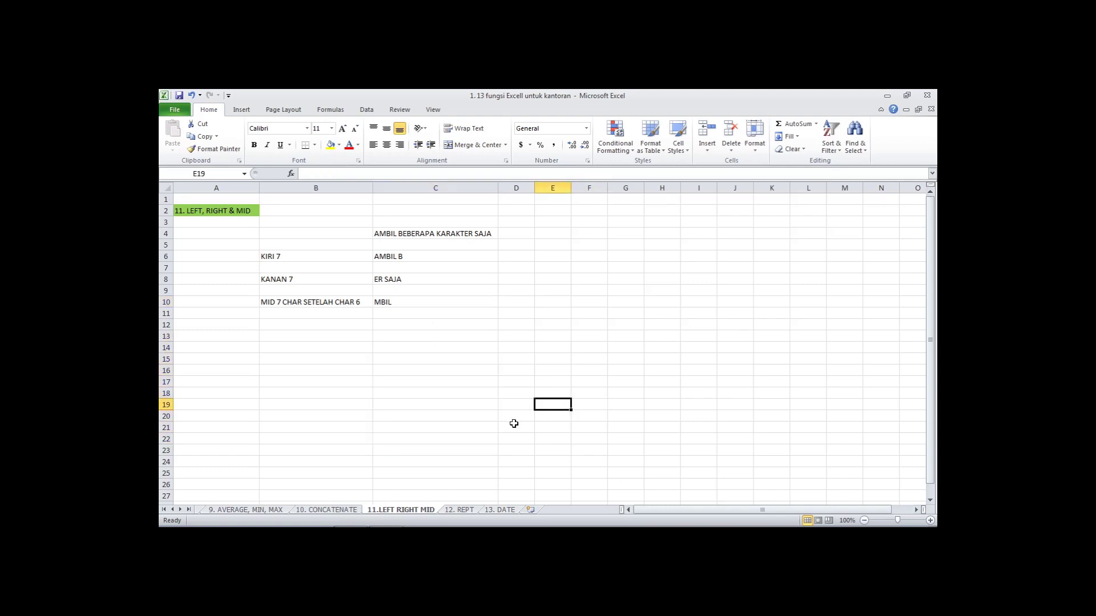
Step: Open the 12. REPT sheet and look at the TURUS example in row 9
left_click(462, 513)
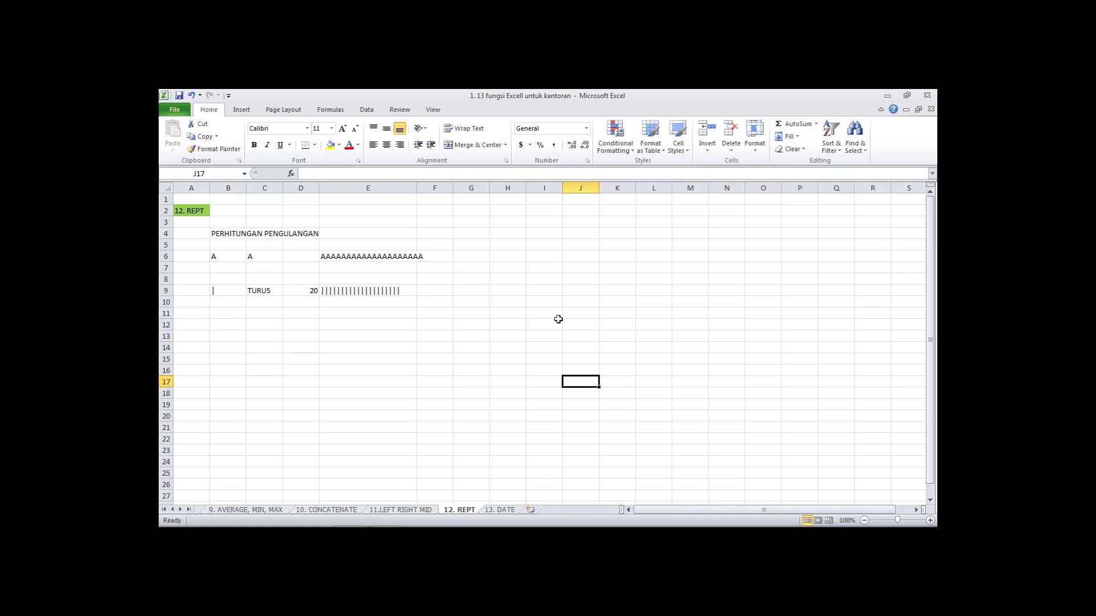
left_click(261, 292)
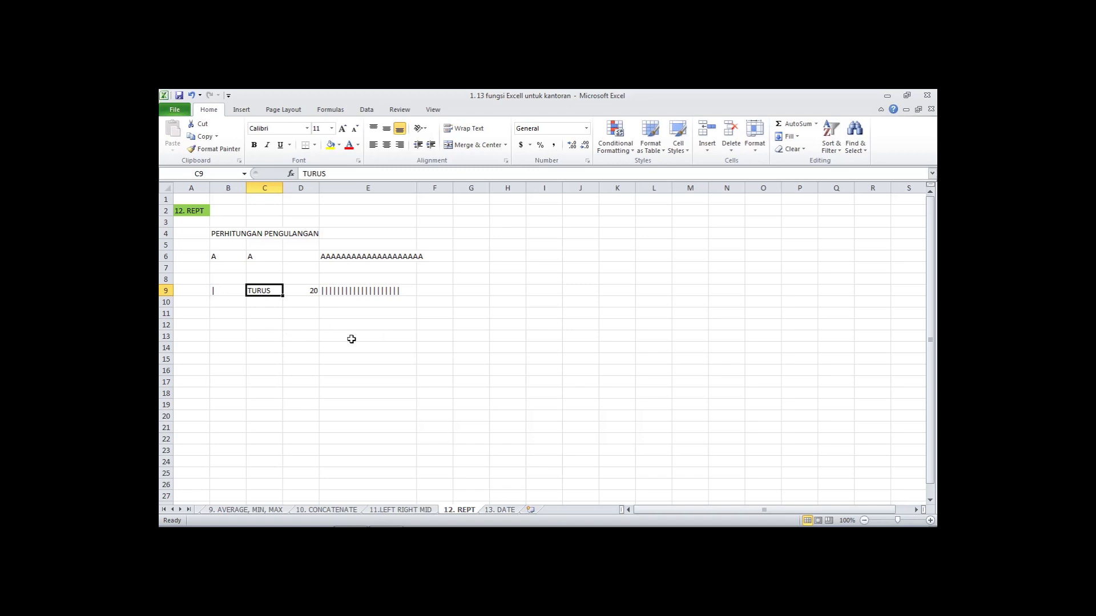
Step: Enter the characters \| in B12 as a trial and clear the cell again
left_click(229, 325)
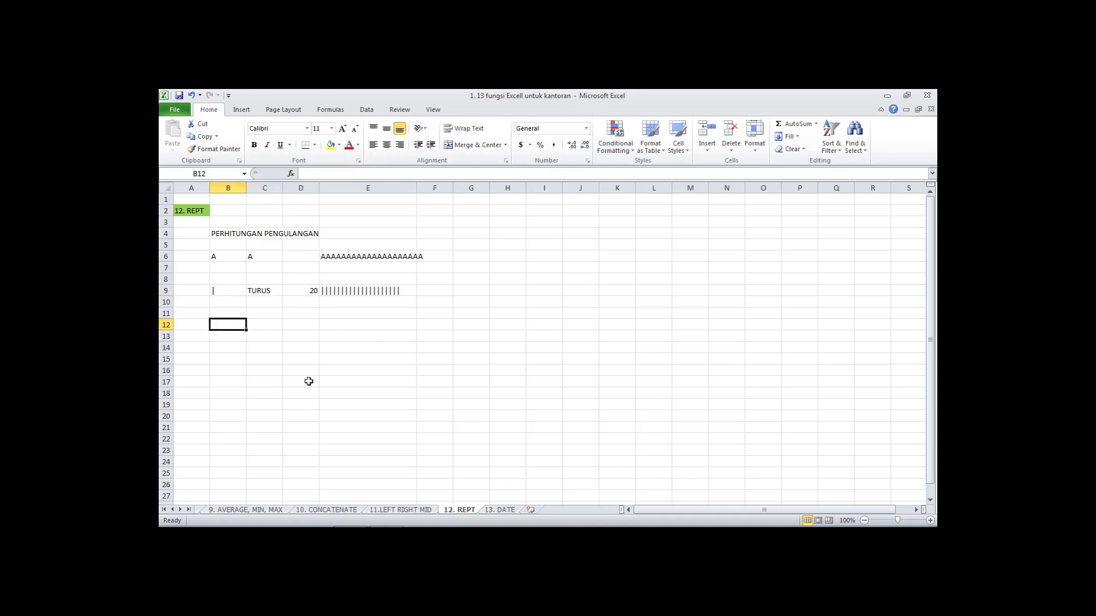
type("\\|")
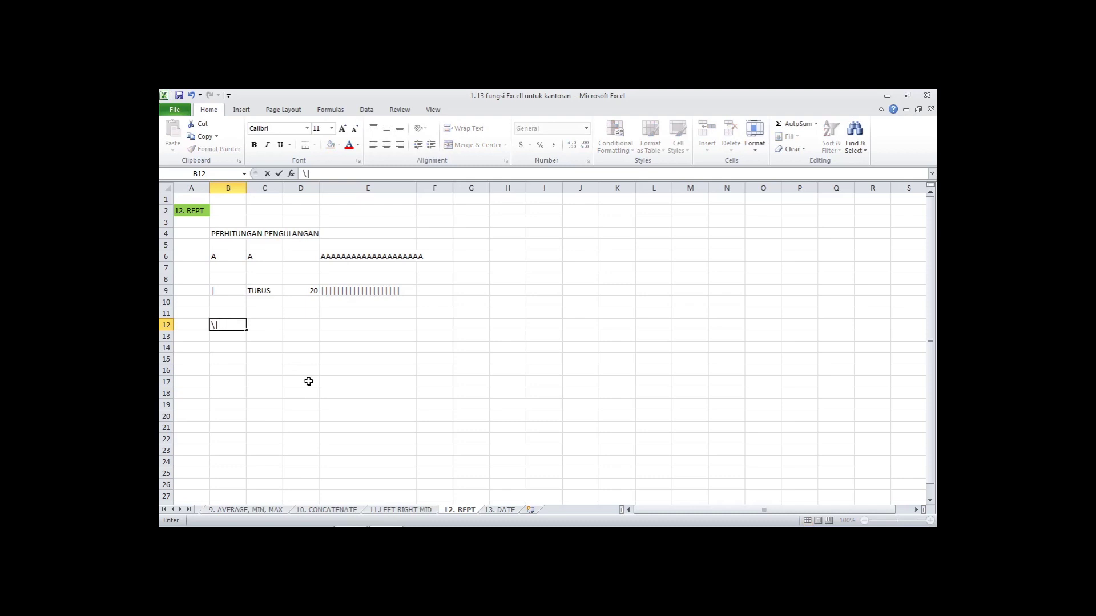
key("Return")
key("Up")
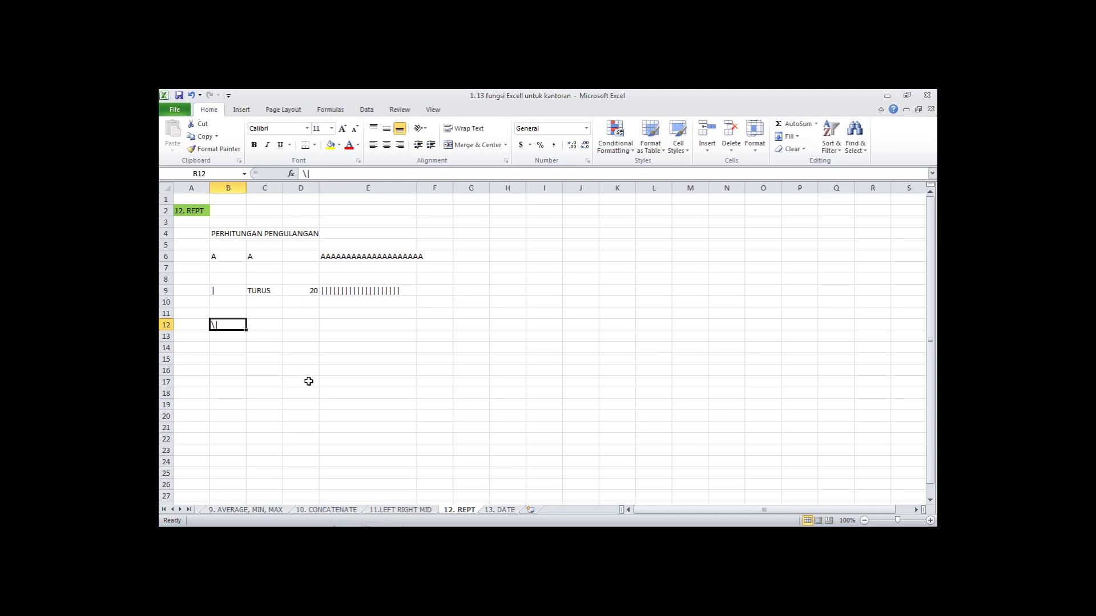
key("BackSpace")
key("Return")
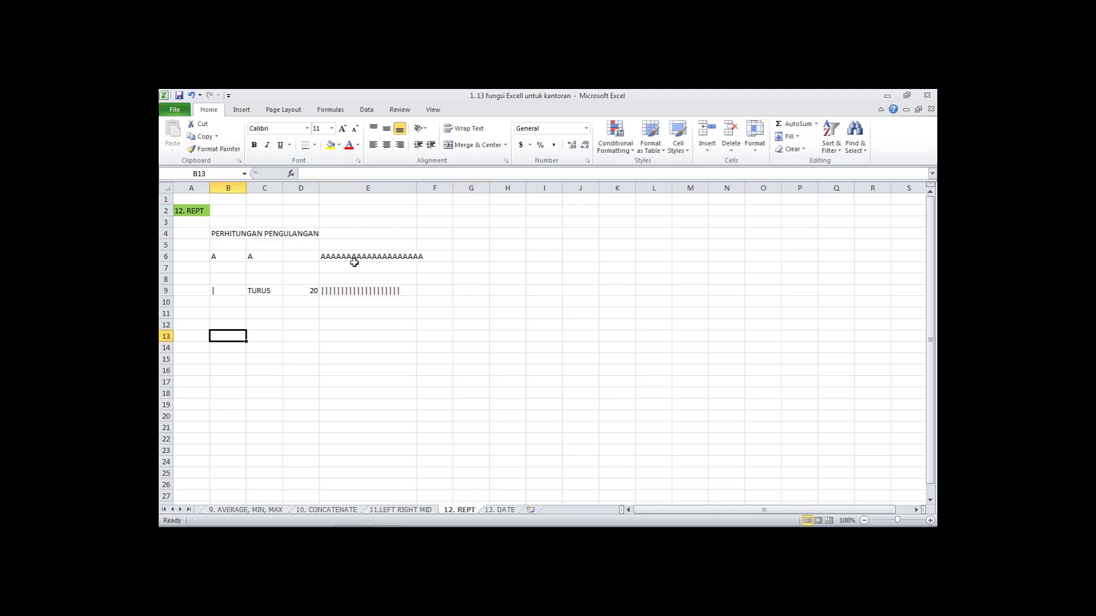
Step: Examine the text and repeat-count arguments of the REPT formula in E6 and the count cell D9
left_click(333, 262)
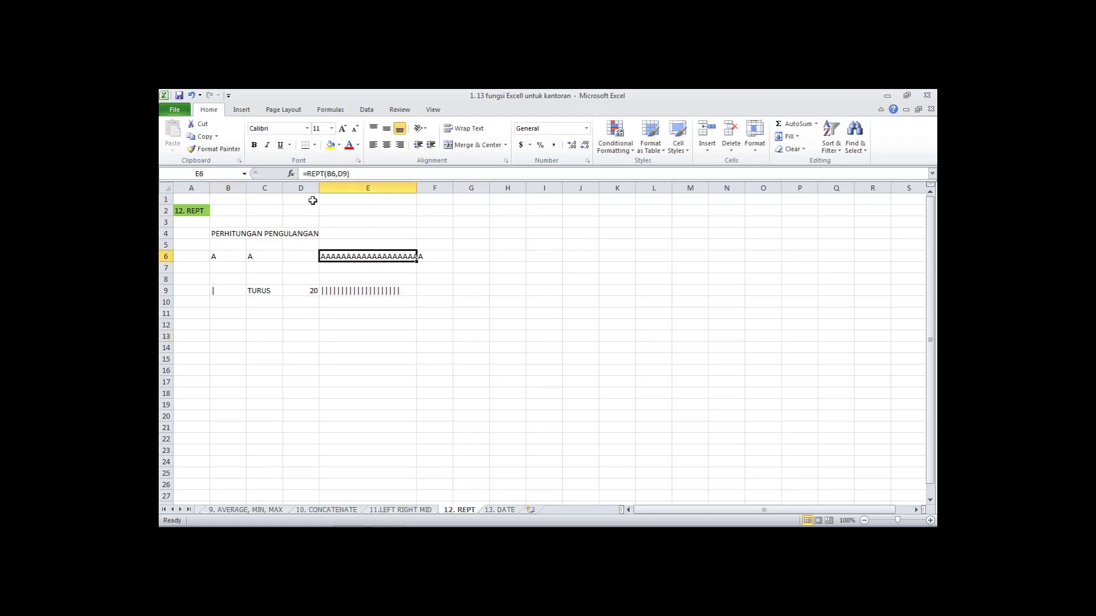
left_click(312, 176)
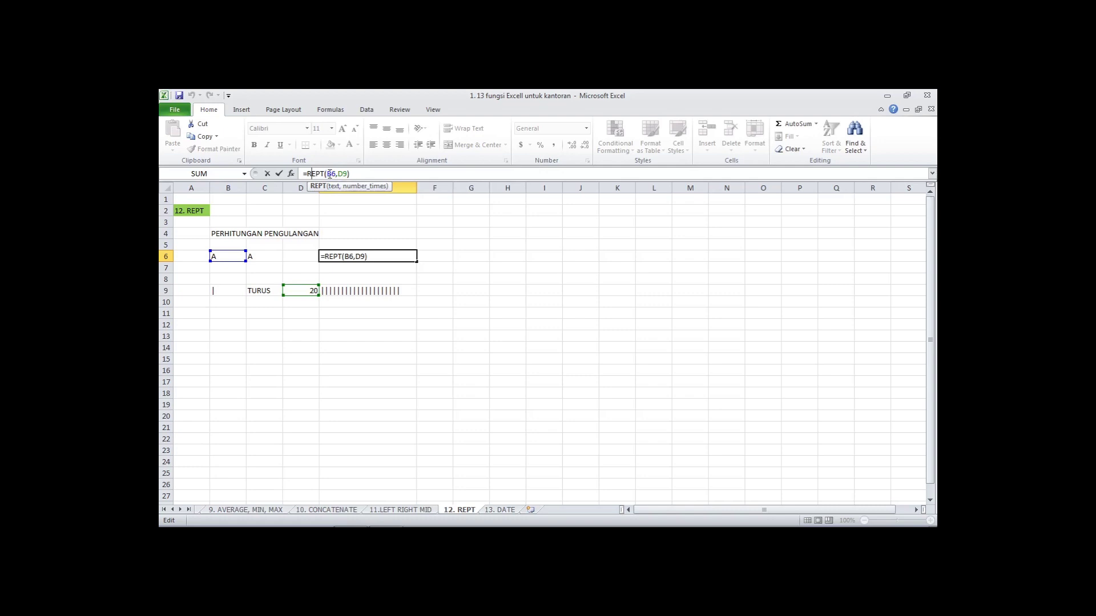
left_click(330, 174)
key("Return")
left_click(354, 256)
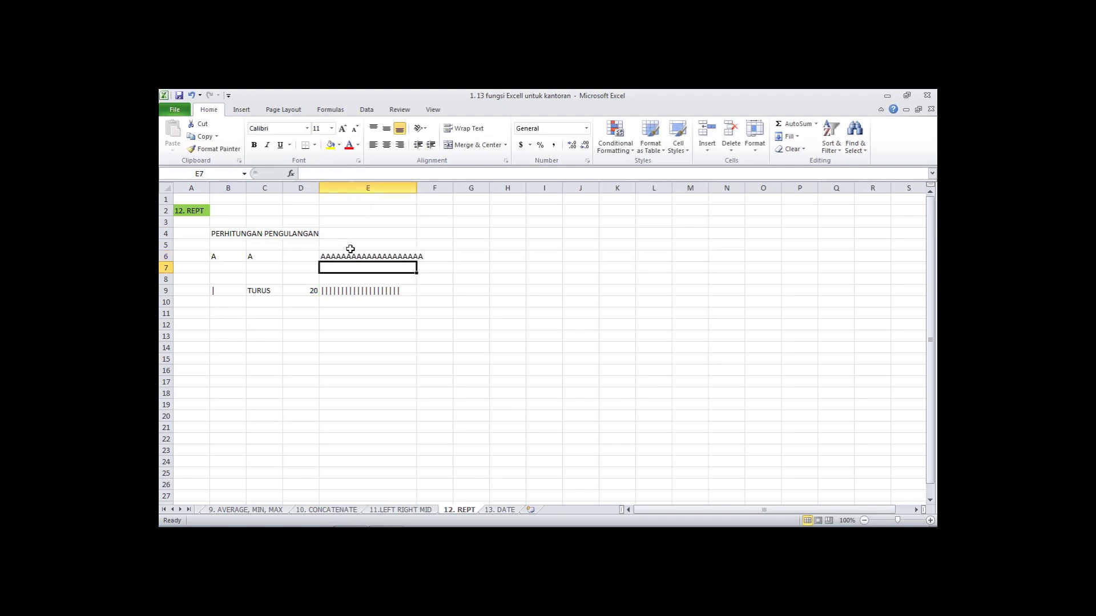
left_click(301, 292)
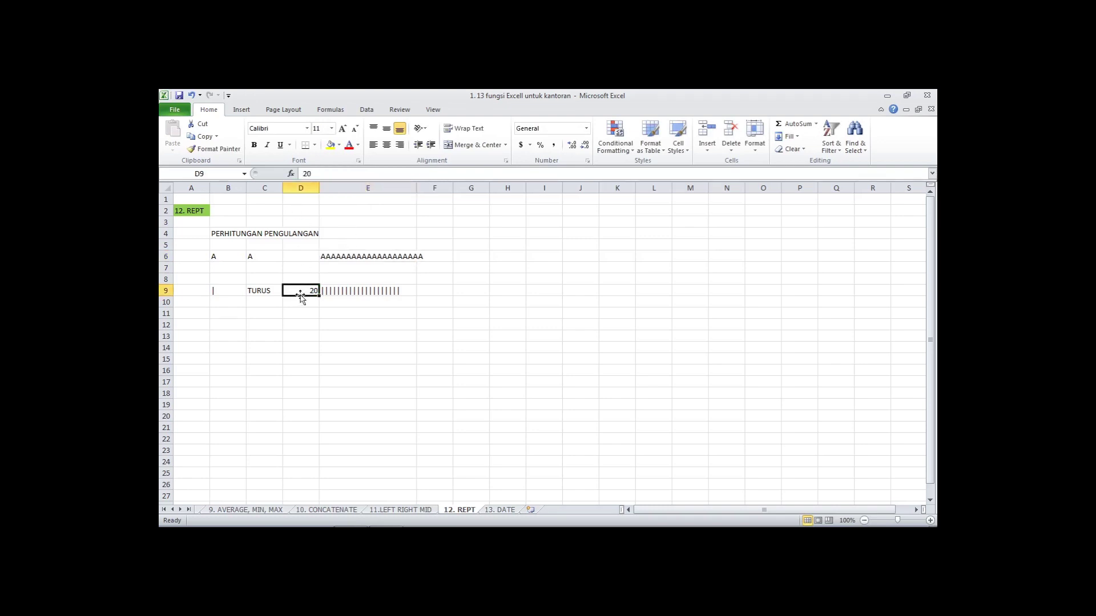
left_click(351, 258)
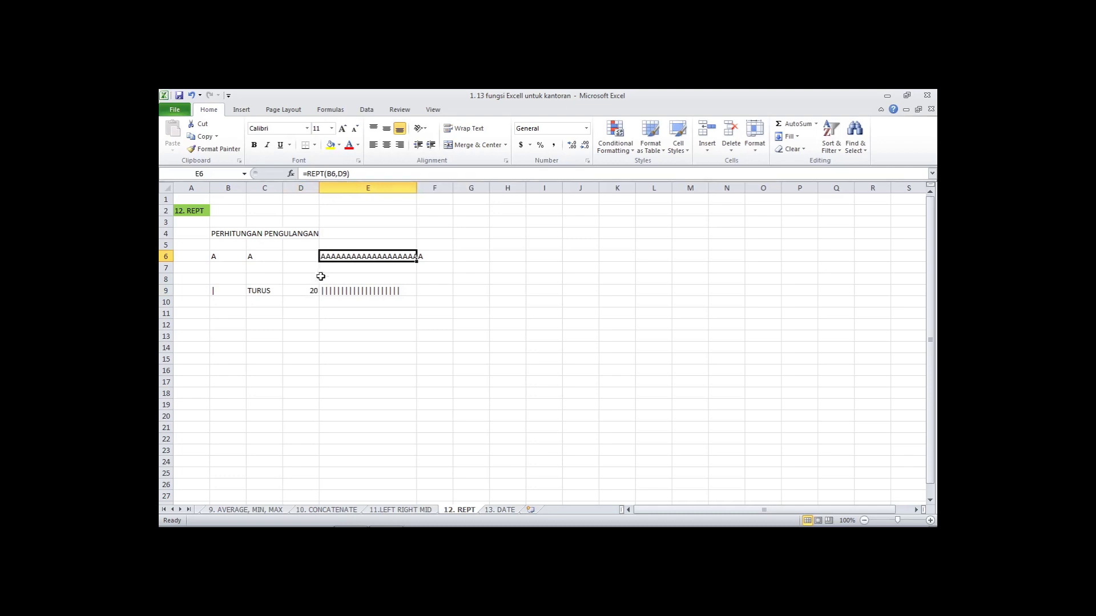
Step: Set the repeat count in D9 to 2
left_click(313, 294)
type("2")
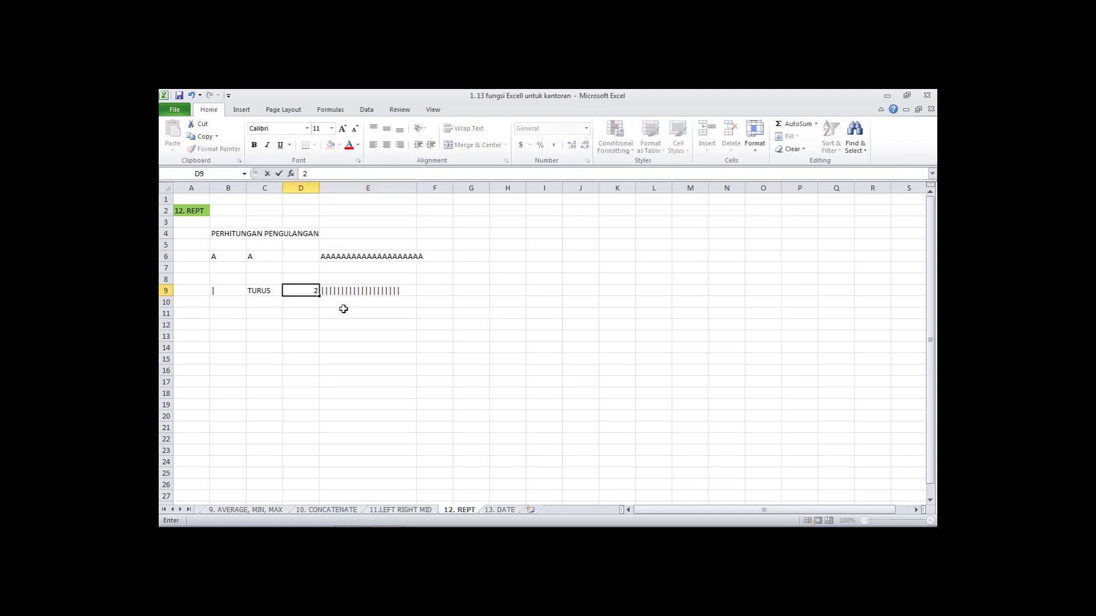
key("Return")
left_click(305, 291)
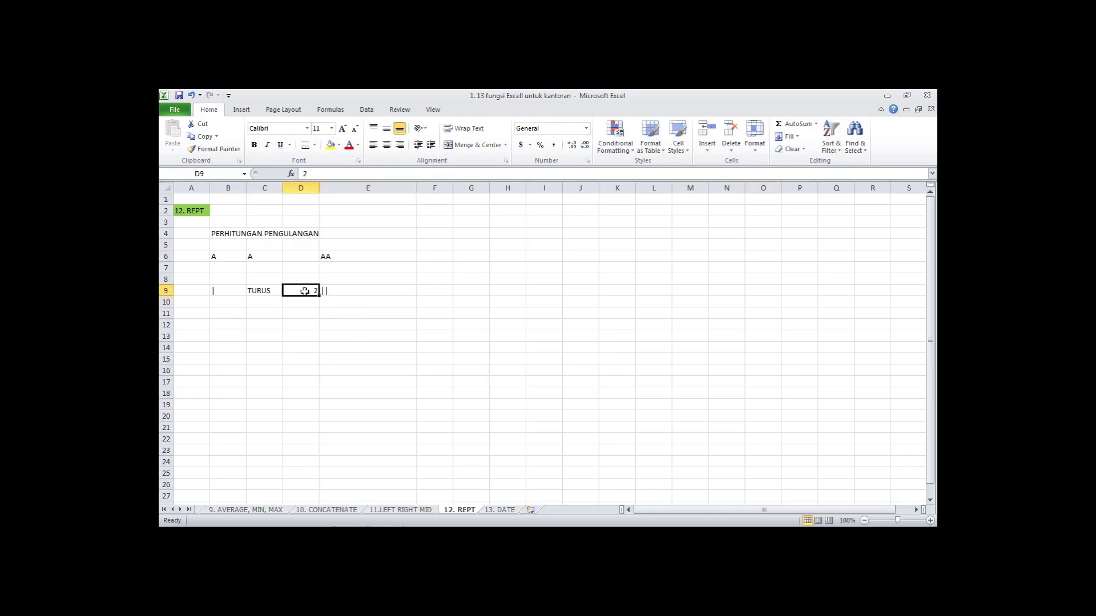
Step: Examine the number_times argument of the REPT formula in E6 and the matching formula in E9
left_click(331, 258)
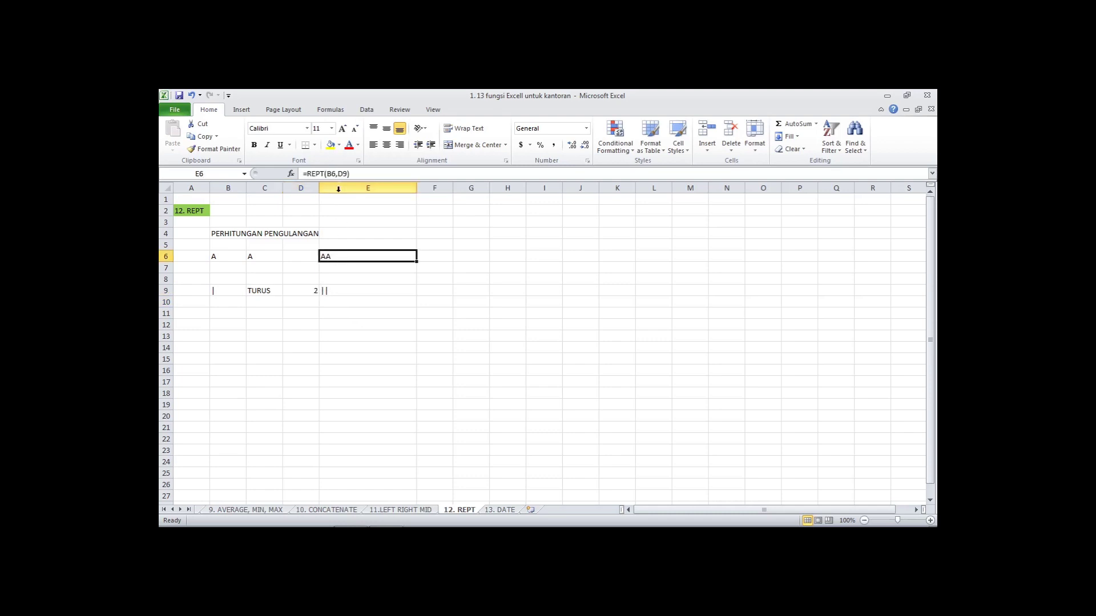
left_click(339, 174)
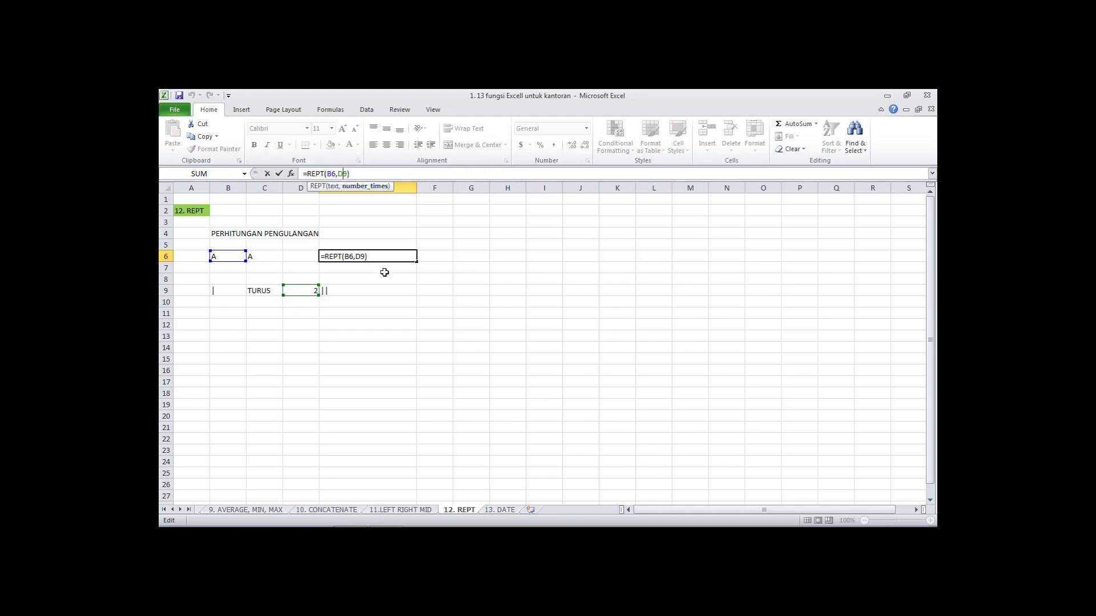
key("Return")
left_click(330, 293)
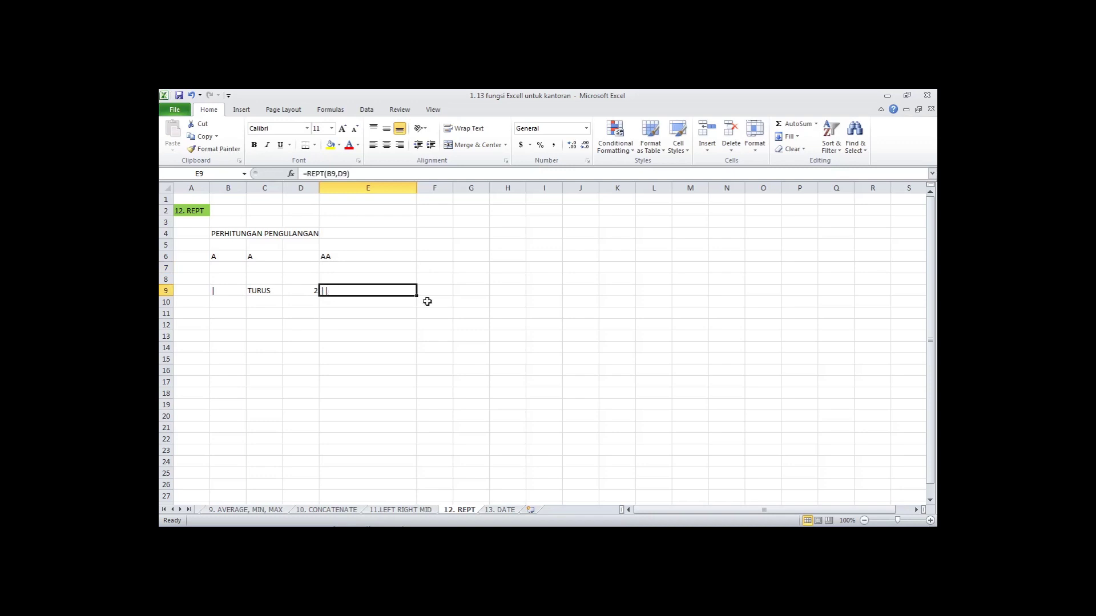
Step: Set the repeat count in D9 to 500 and look along the repeated characters in rows 6 and 9
left_click(305, 291)
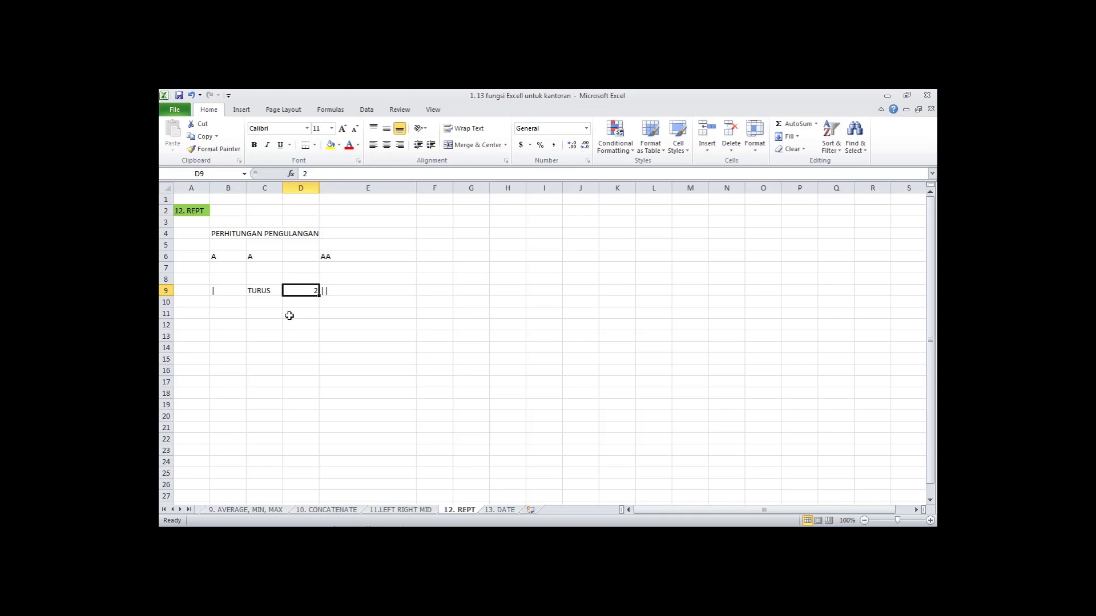
type("500")
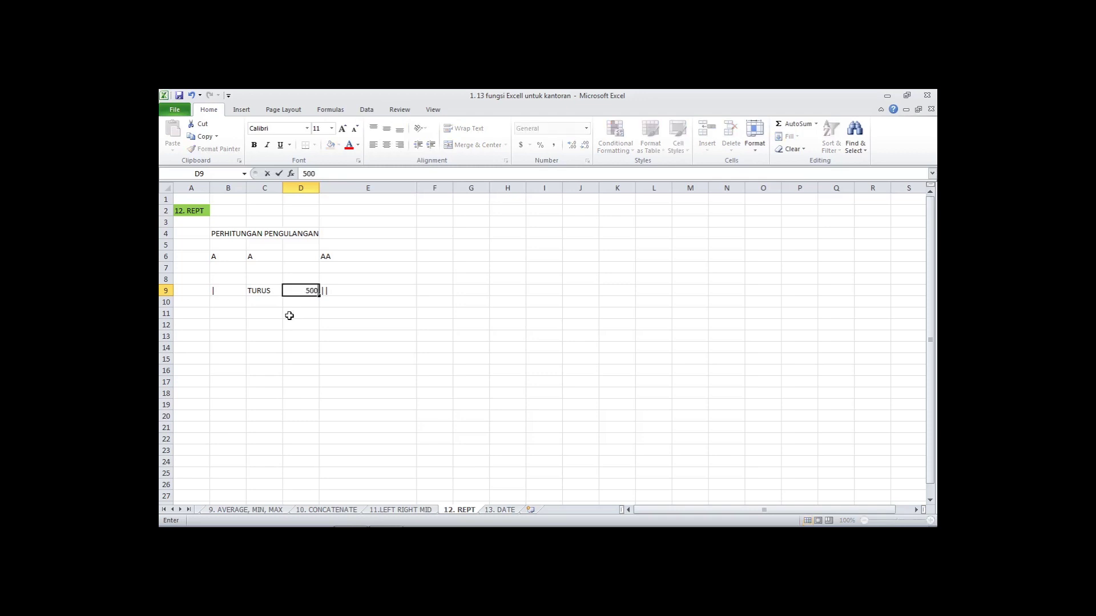
key("Return")
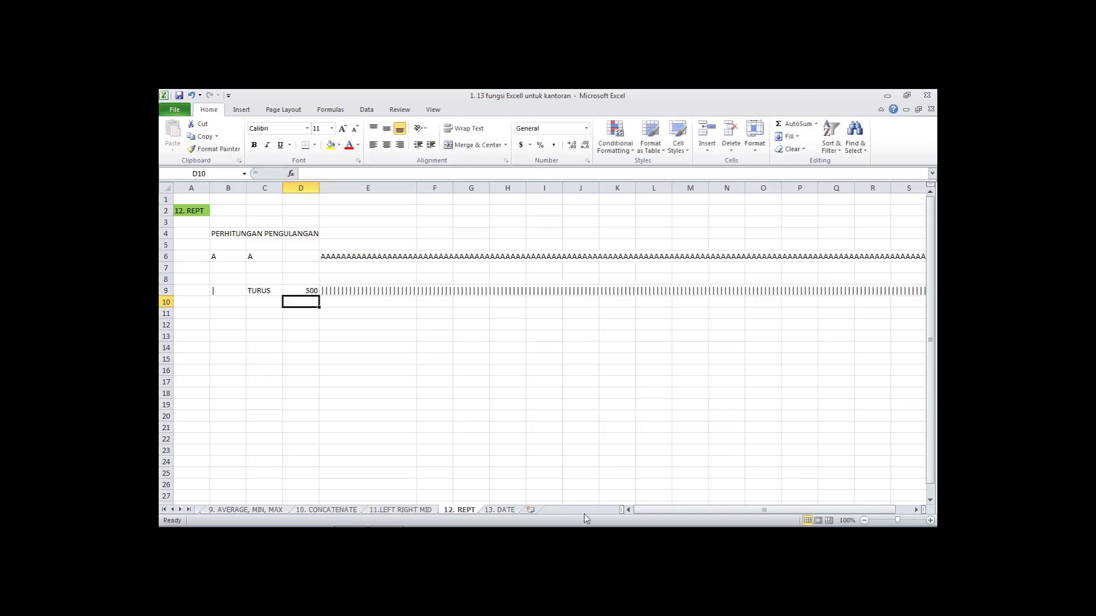
double_click(916, 510)
left_click_drag(915, 511, 662, 505)
left_click_drag(276, 359, 174, 358)
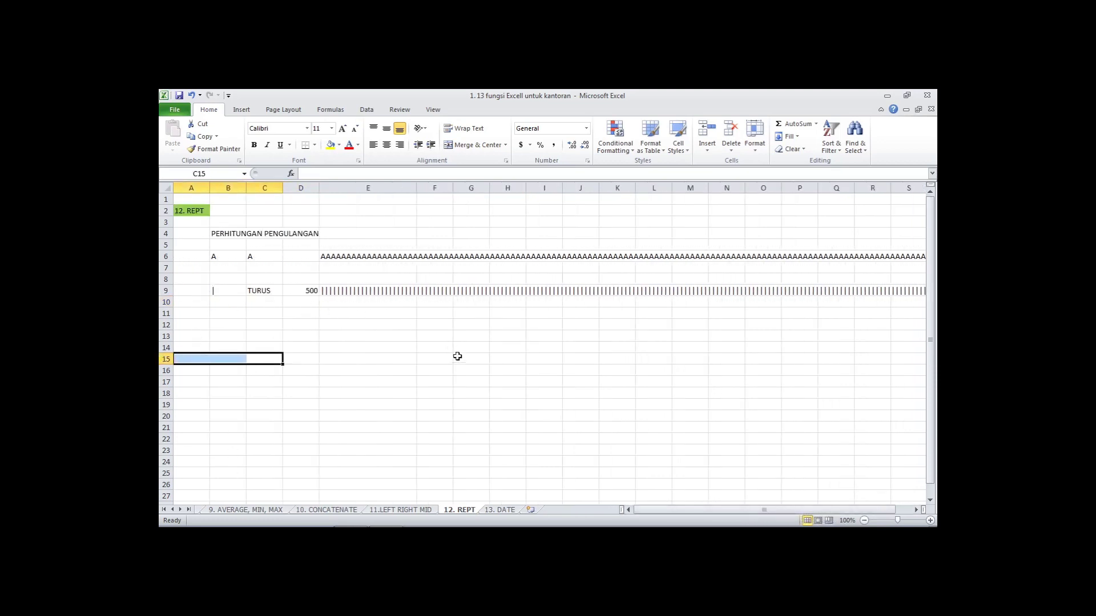
left_click_drag(372, 302, 369, 295)
left_click(371, 334)
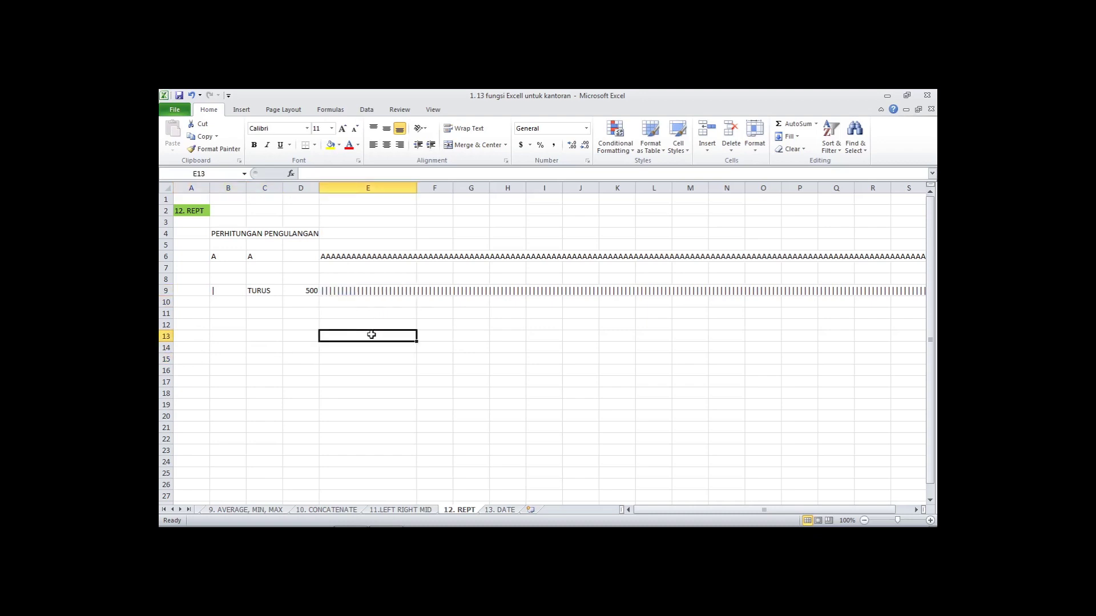
Step: Open the 13. DATE sheet and show its example tables from the first row
left_click(508, 511)
left_click(331, 335)
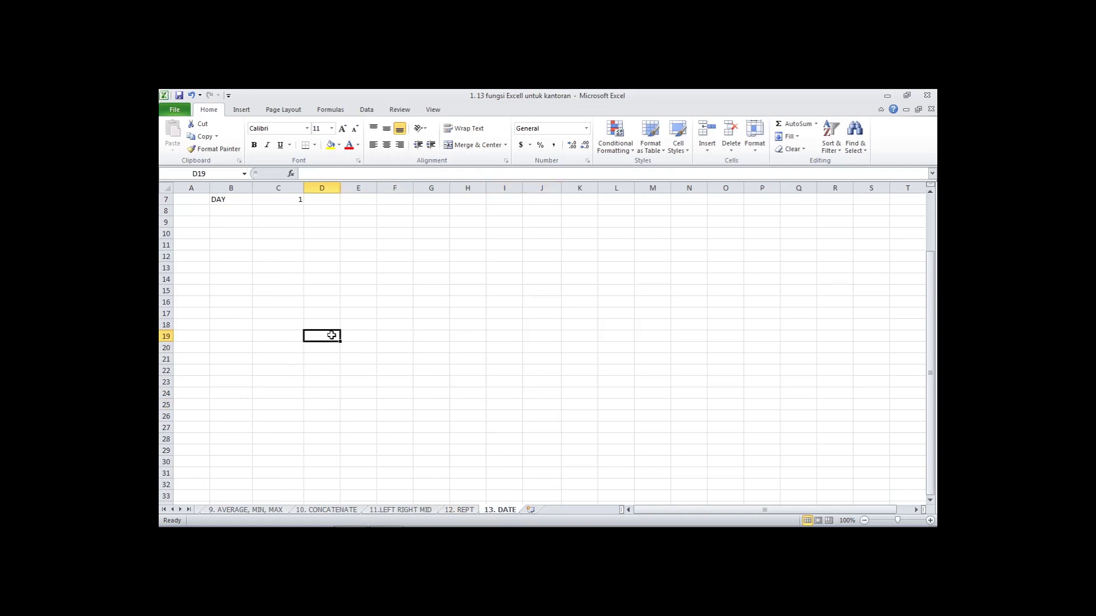
left_click_drag(932, 340, 931, 252)
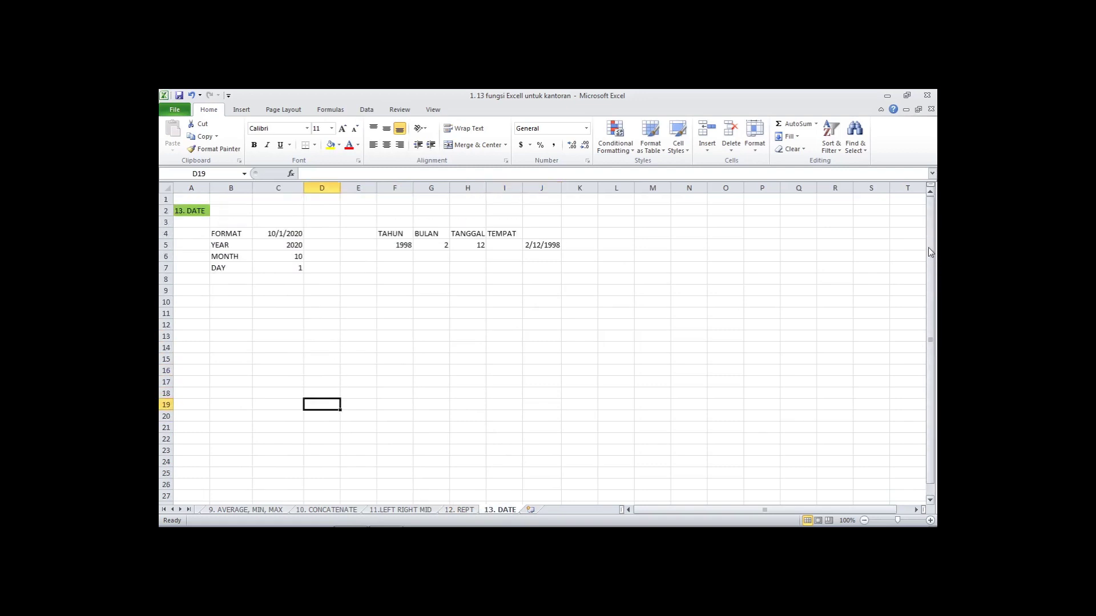
Step: Look at the TANGGAL LAHIR entry in H10 of the 10. CONCATENATE sheet and return to the 13. DATE sheet
left_click(327, 511)
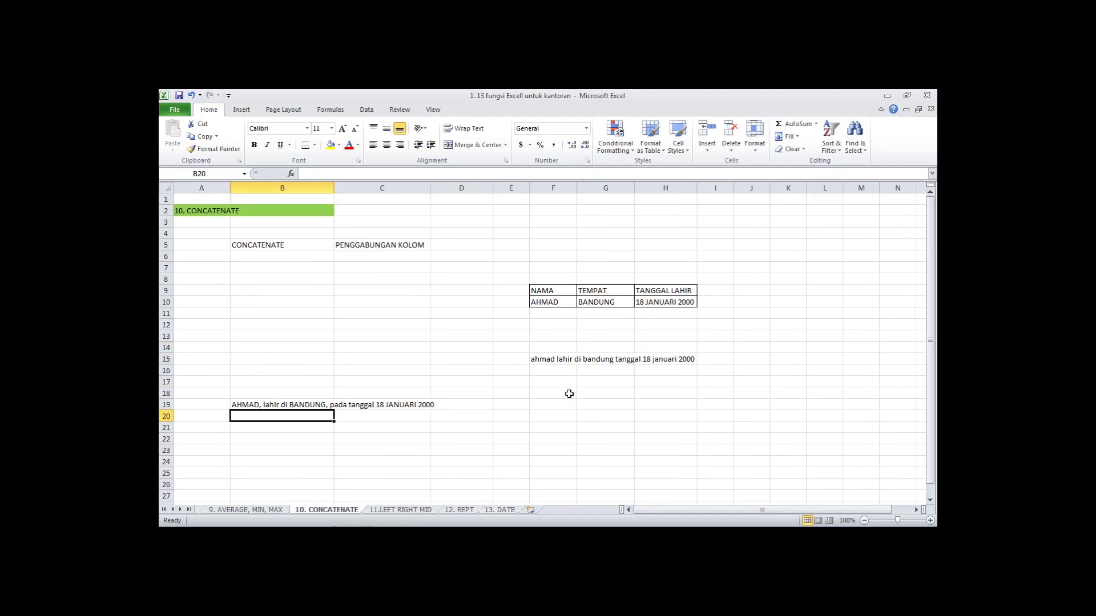
left_click(686, 301)
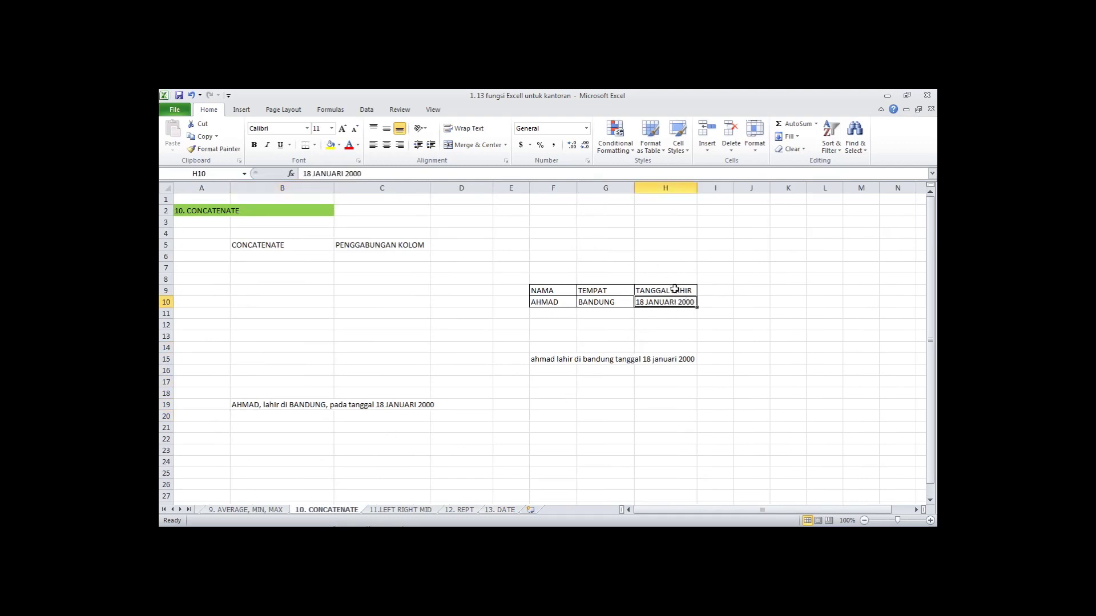
left_click(502, 510)
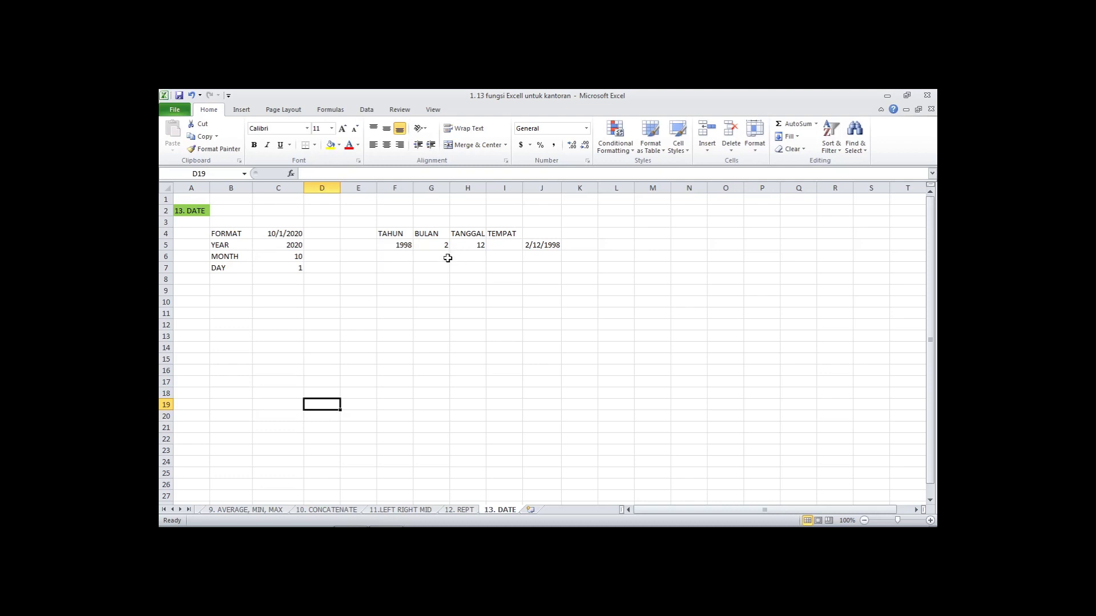
Step: Enter 01-01-1989 as a trial date in G12
left_click(423, 321)
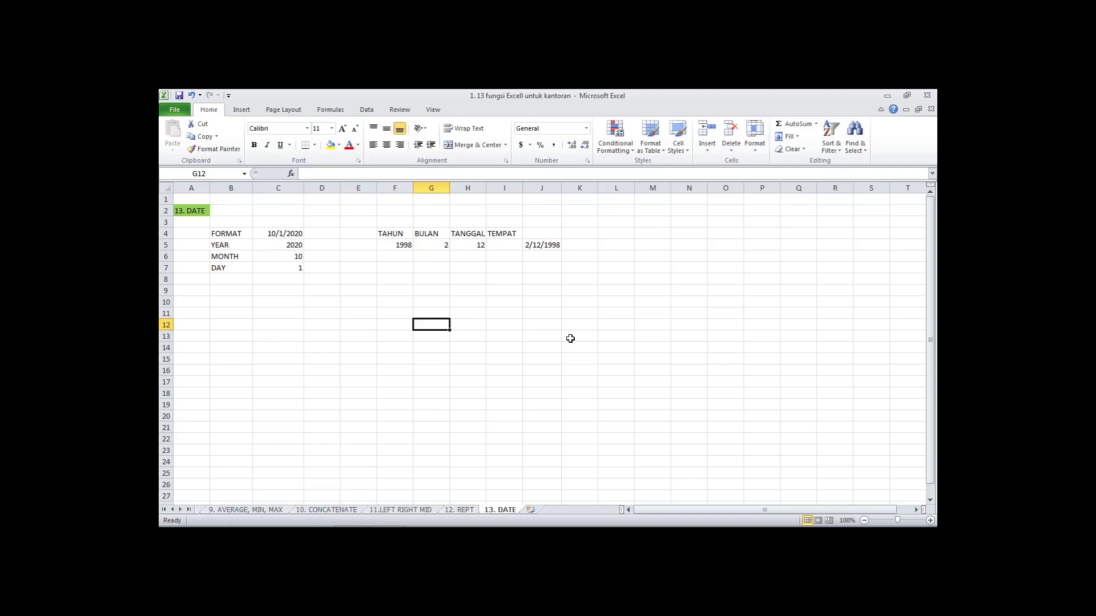
type("01")
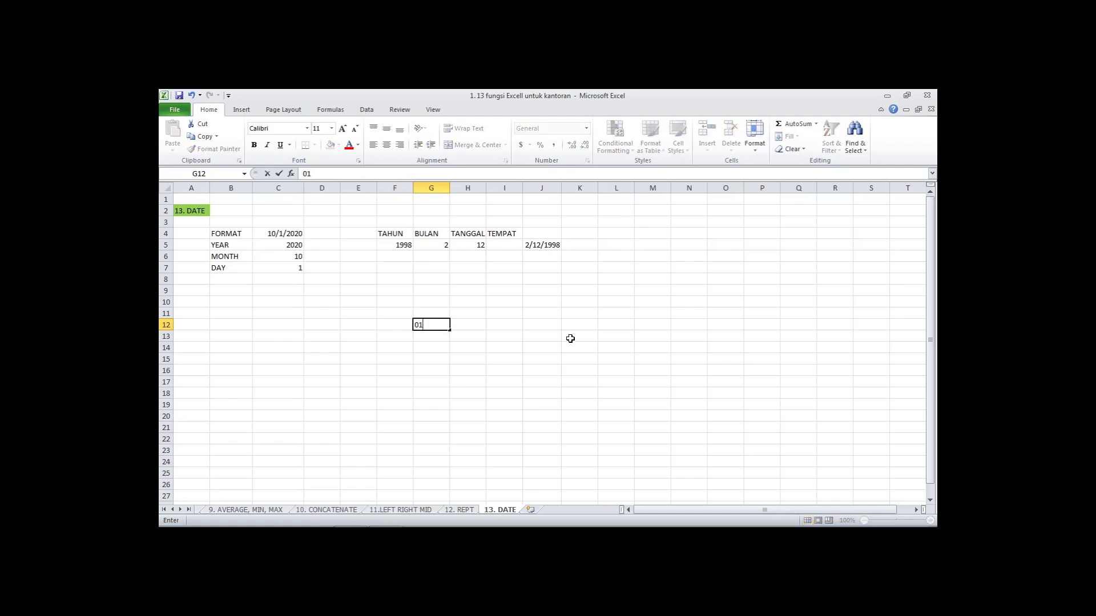
type("-01-1989")
key("Return")
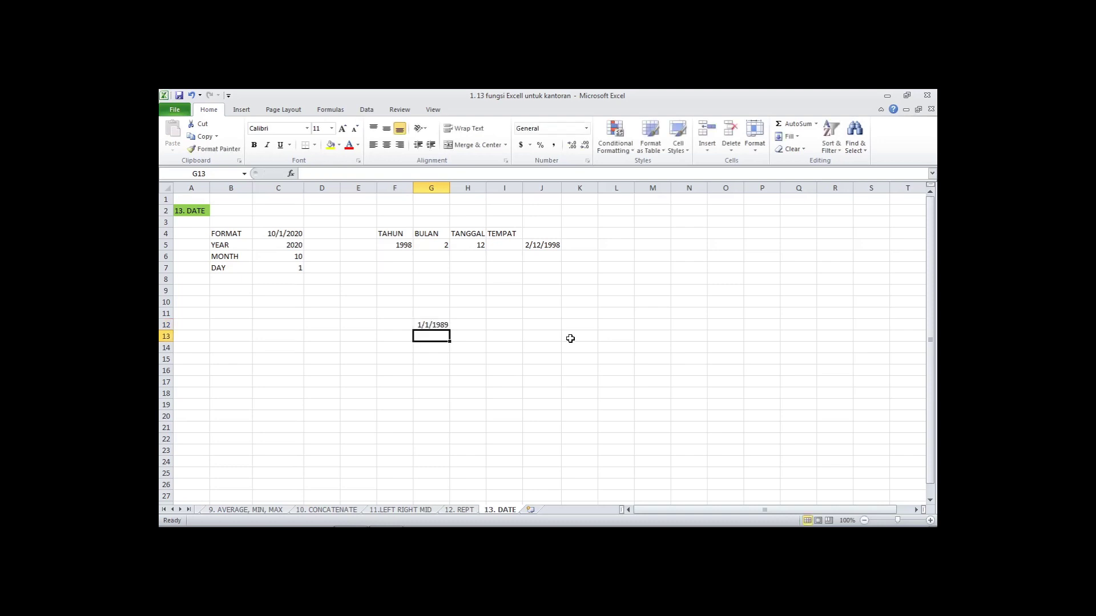
Step: Change the trial date in G12 to 1/5/1989
left_click(427, 326)
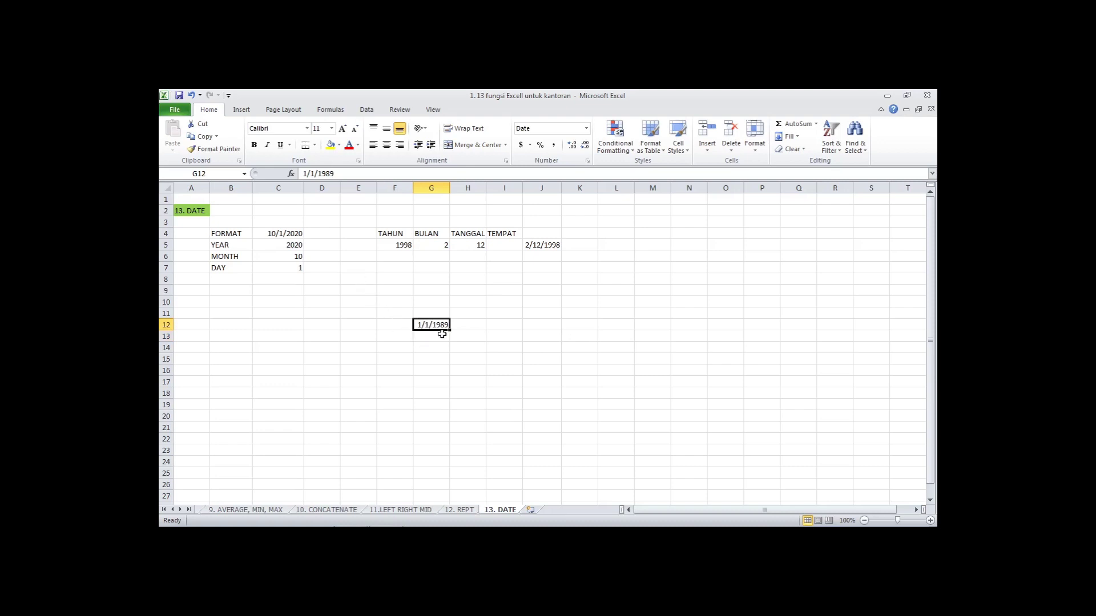
left_click(314, 173)
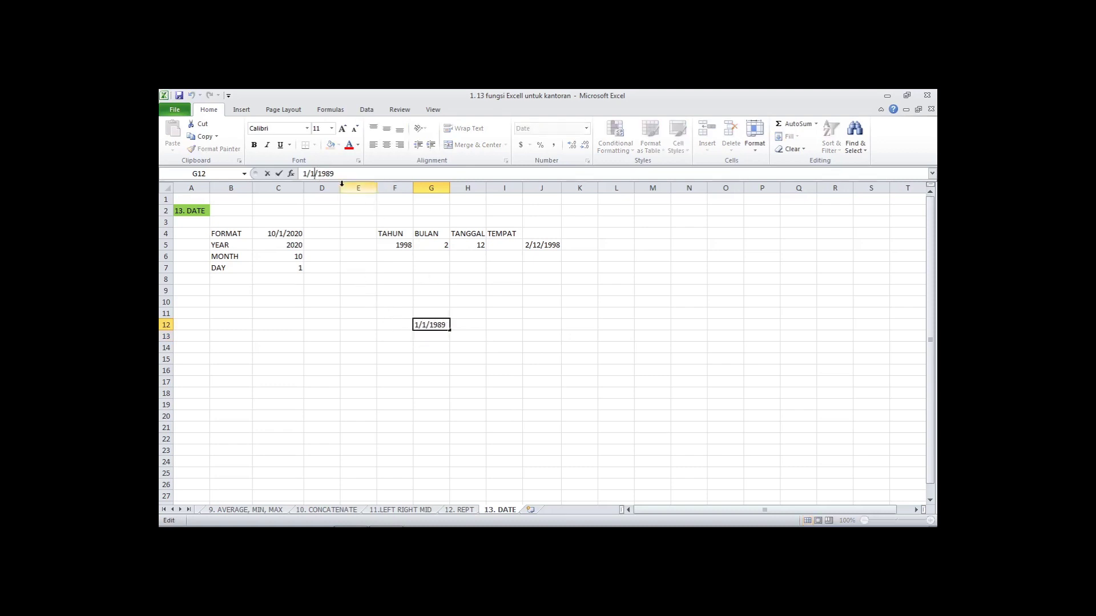
key("BackSpace")
type("5")
left_click(421, 325)
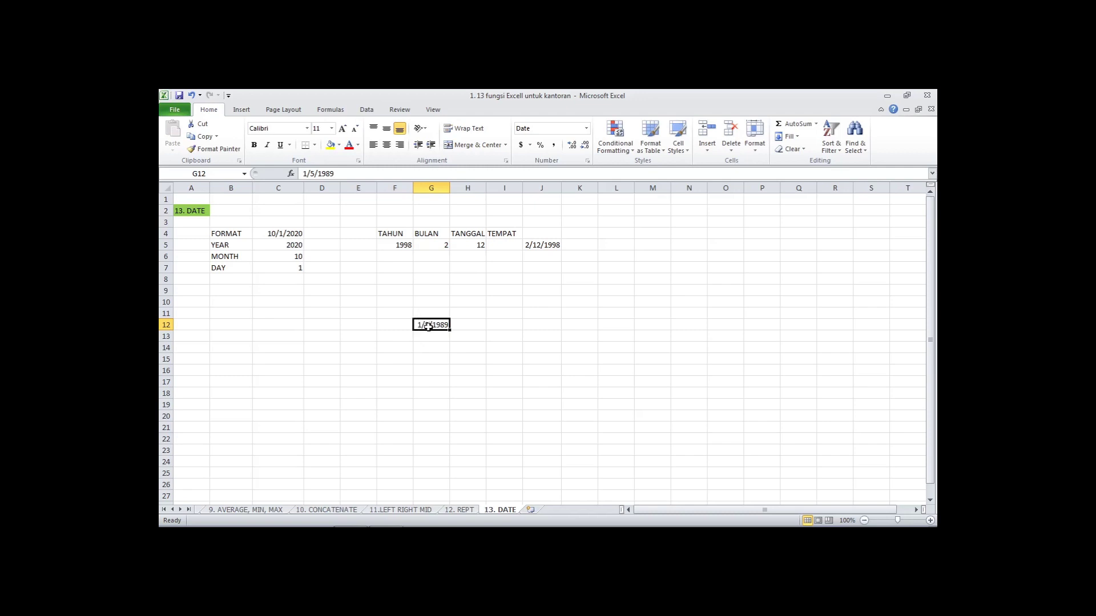
Step: Clear the trial date from G12
double_click(429, 326)
left_click(440, 391)
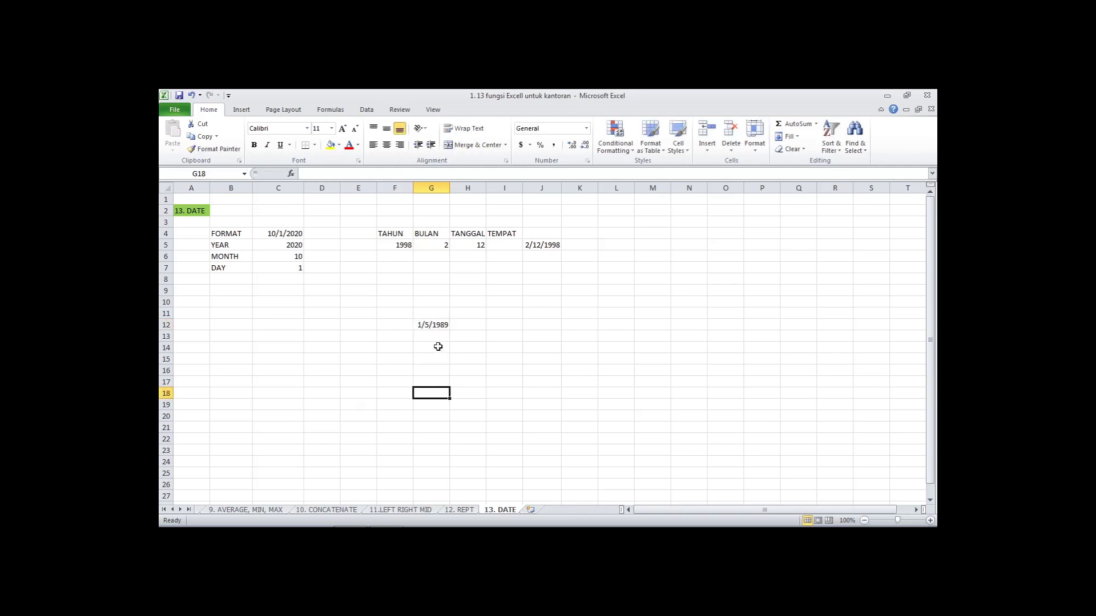
left_click(435, 322)
key("Delete")
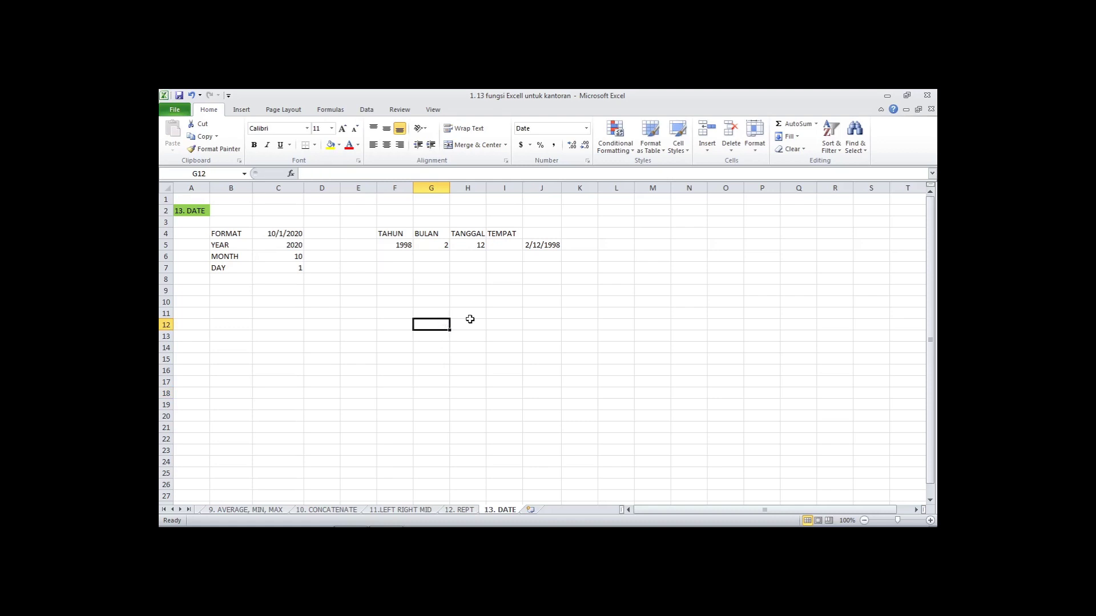
Step: Look at the TAHUN, BULAN and TANGGAL values in F5, G5 and H5
left_click(393, 241)
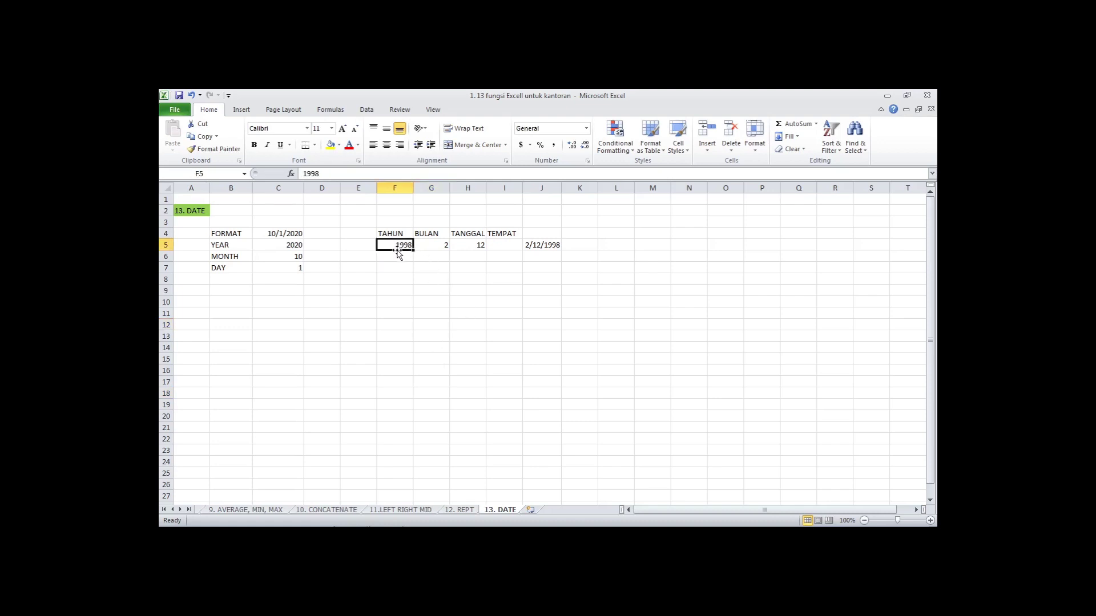
left_click(428, 248)
left_click(468, 245)
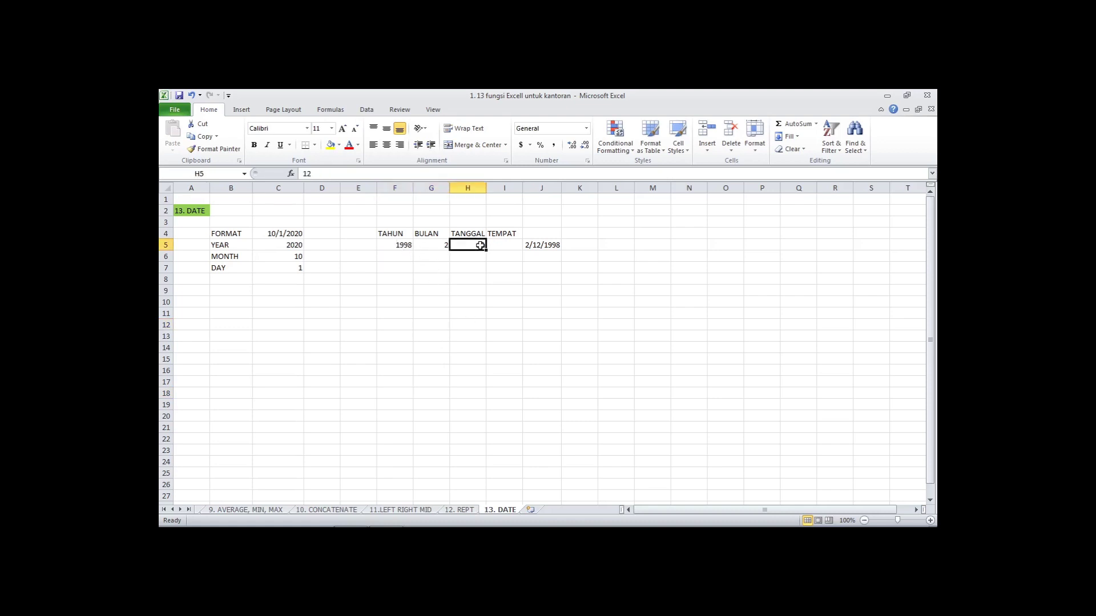
left_click(404, 242)
left_click(430, 246)
left_click(464, 247)
Step: Examine the year, month and day arguments of the DATE formula in J5
left_click(536, 251)
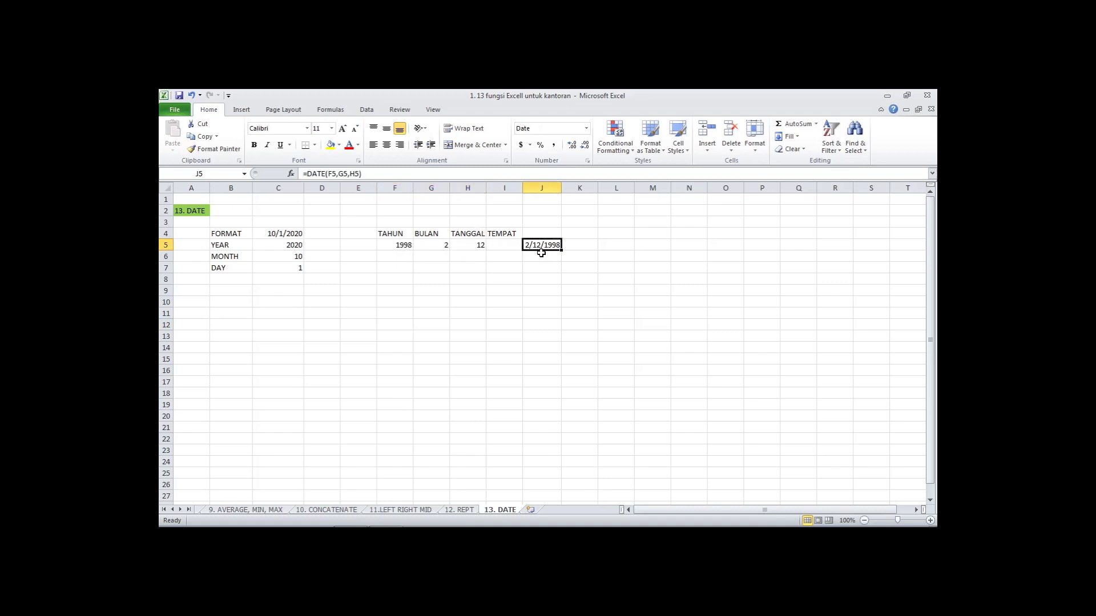
left_click(325, 173)
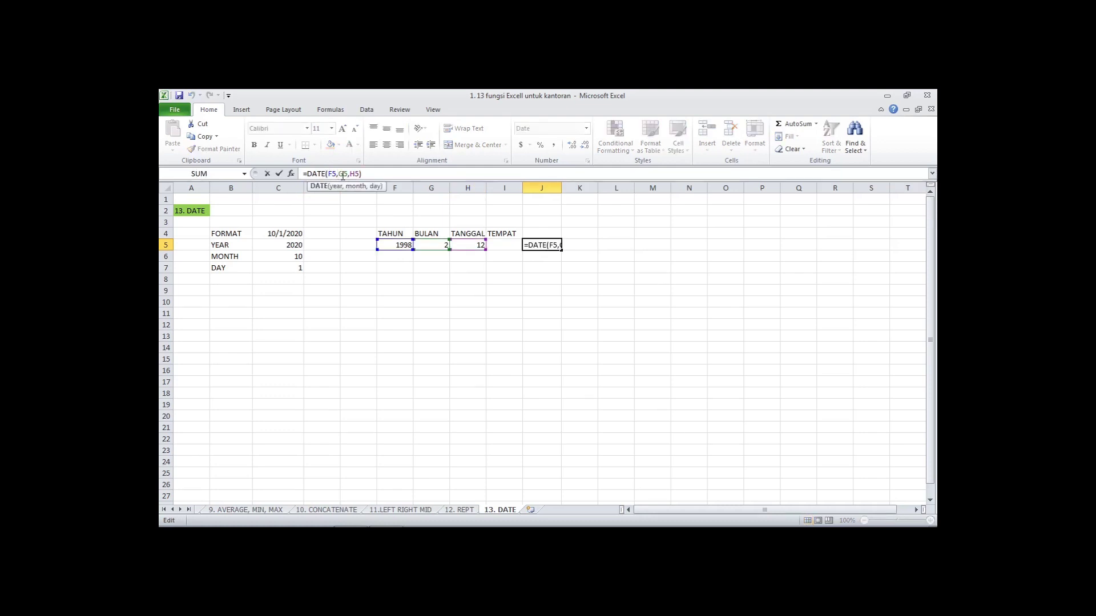
left_click(345, 174)
left_click(332, 174)
left_click(343, 174)
left_click(356, 174)
key("Return")
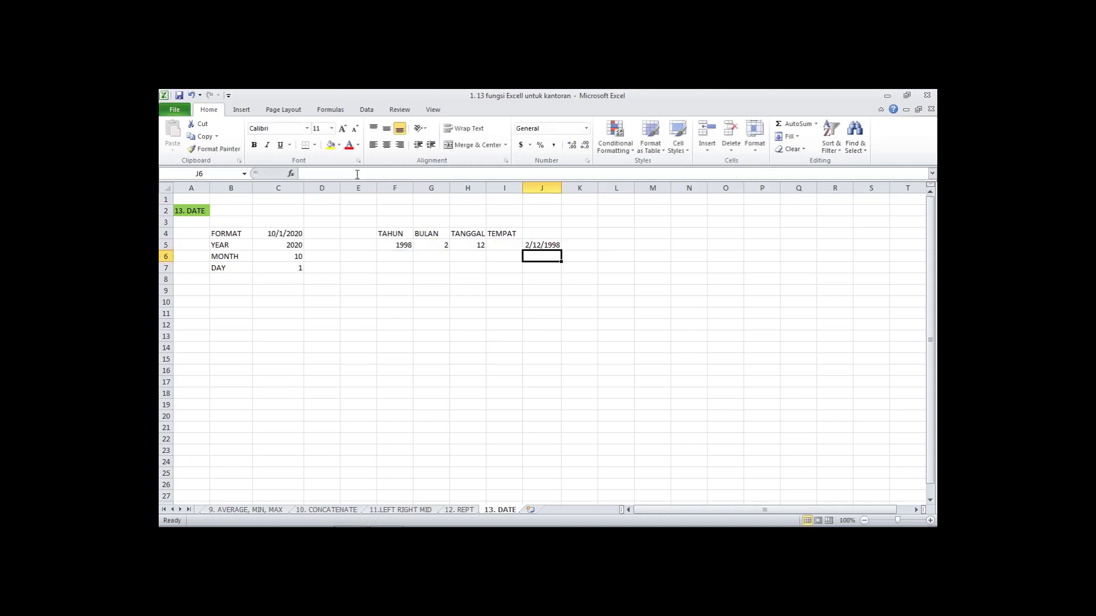
left_click(543, 242)
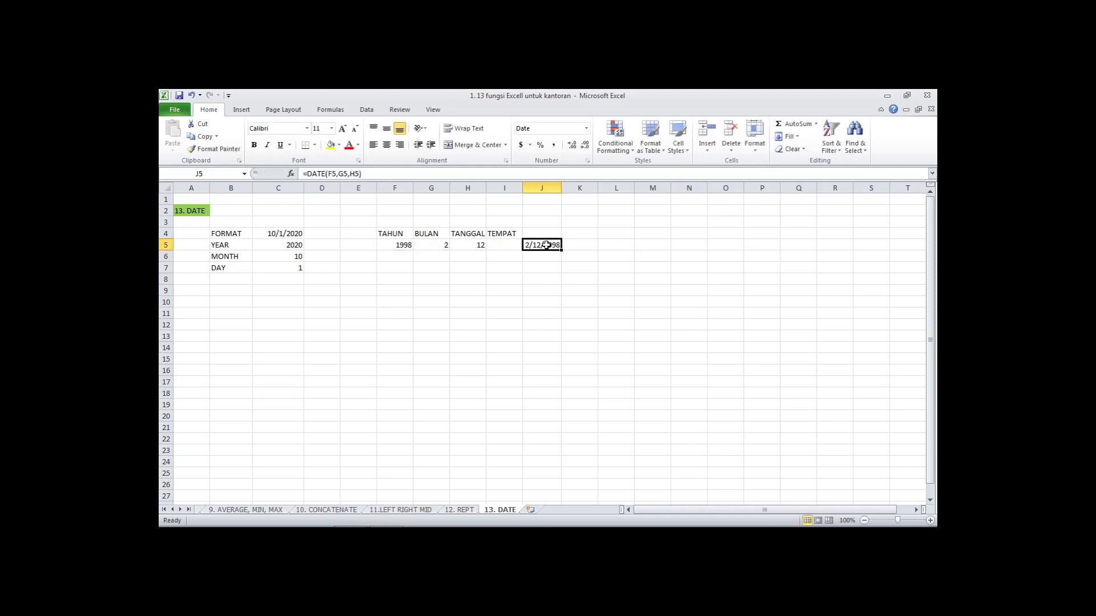
key("Return")
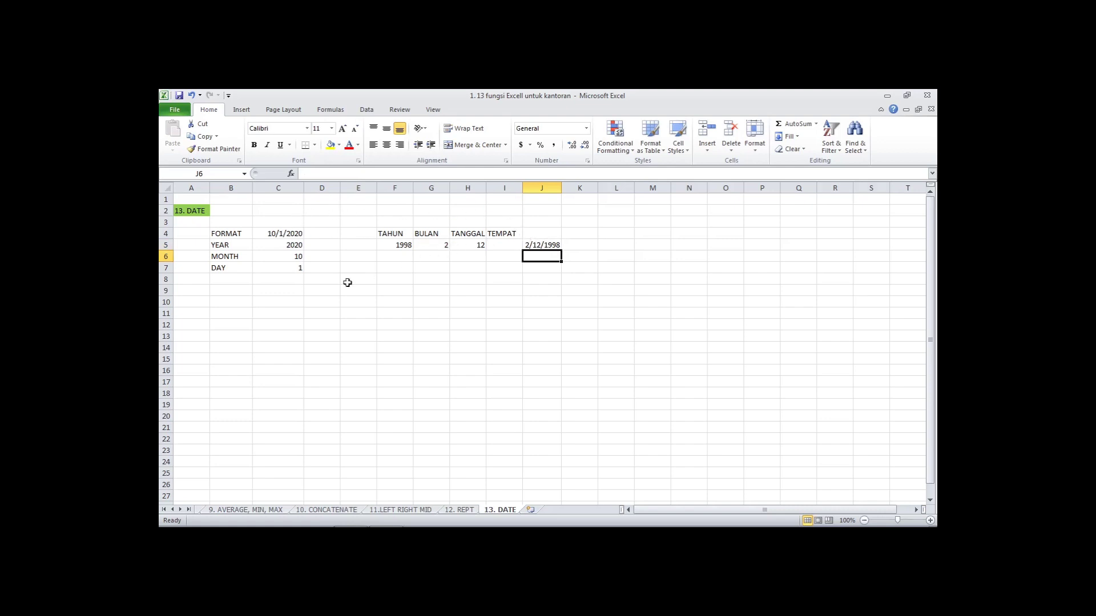
Step: Examine the DATE formula in C4 and the YEAR, MONTH and DAY formulas in C5 to C7 that extract its parts
left_click(291, 237)
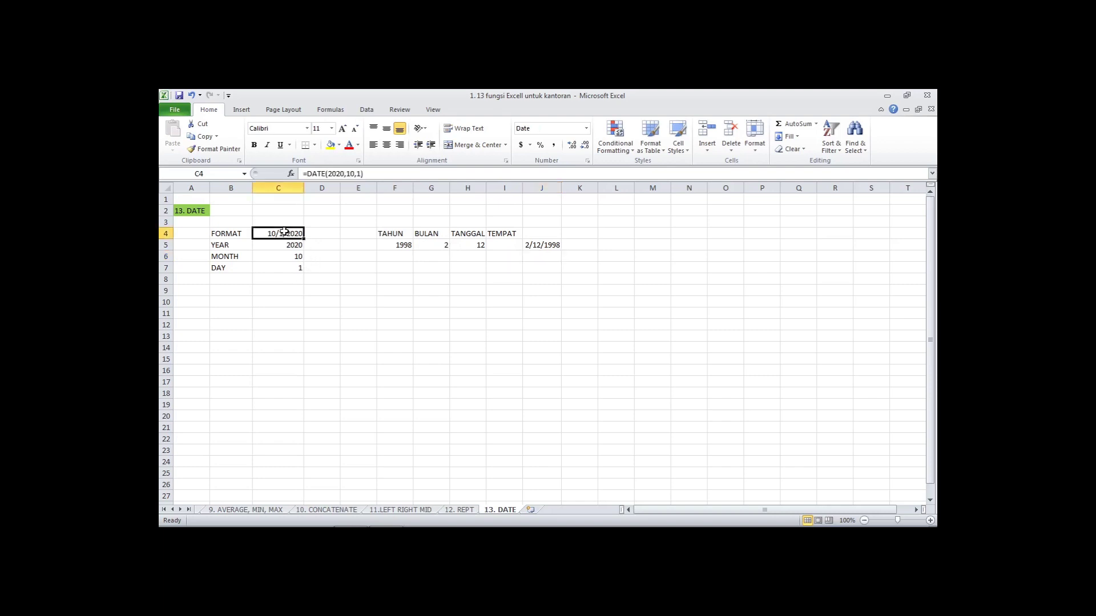
left_click(340, 290)
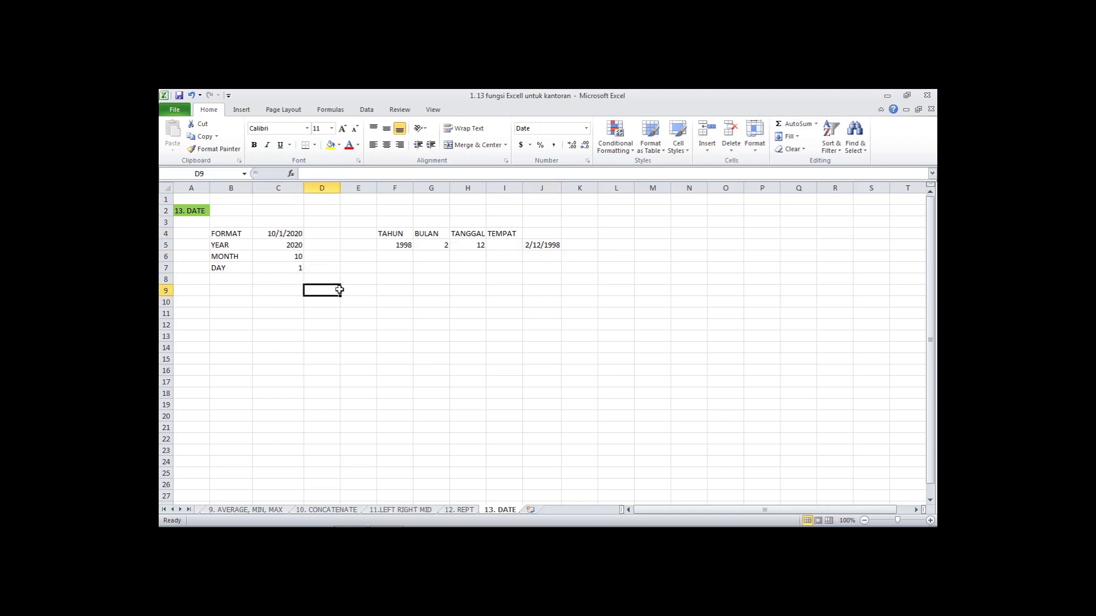
left_click(283, 233)
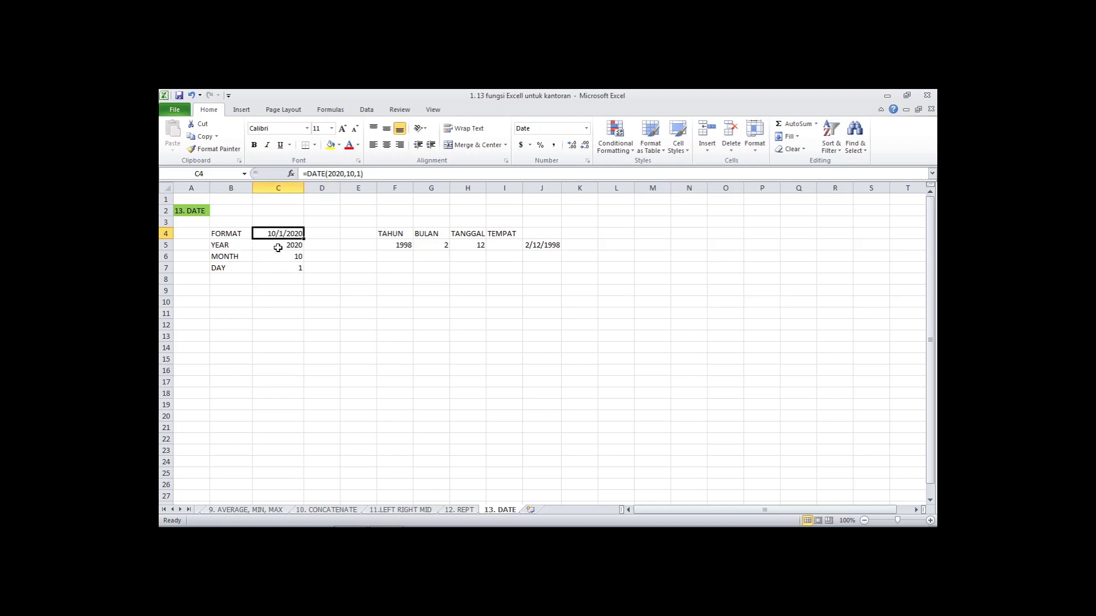
left_click(277, 247)
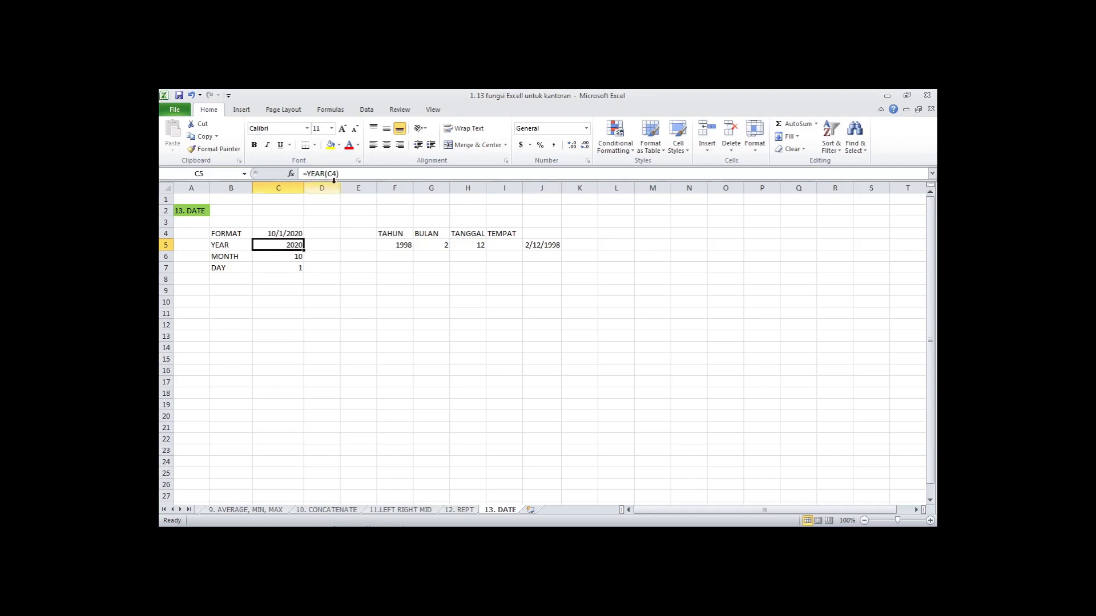
key("Down")
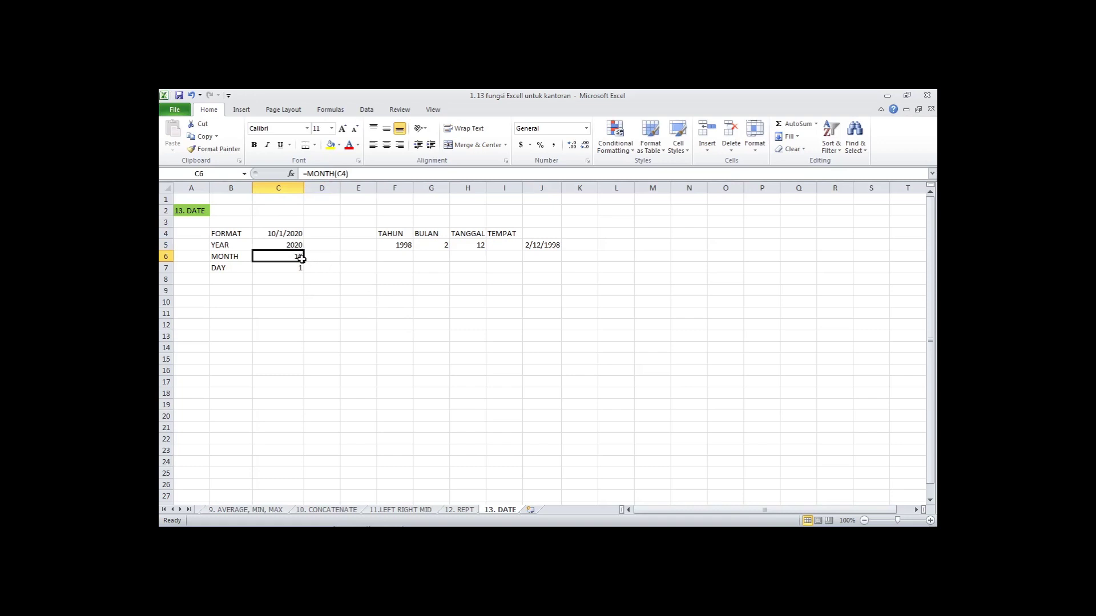
left_click(318, 173)
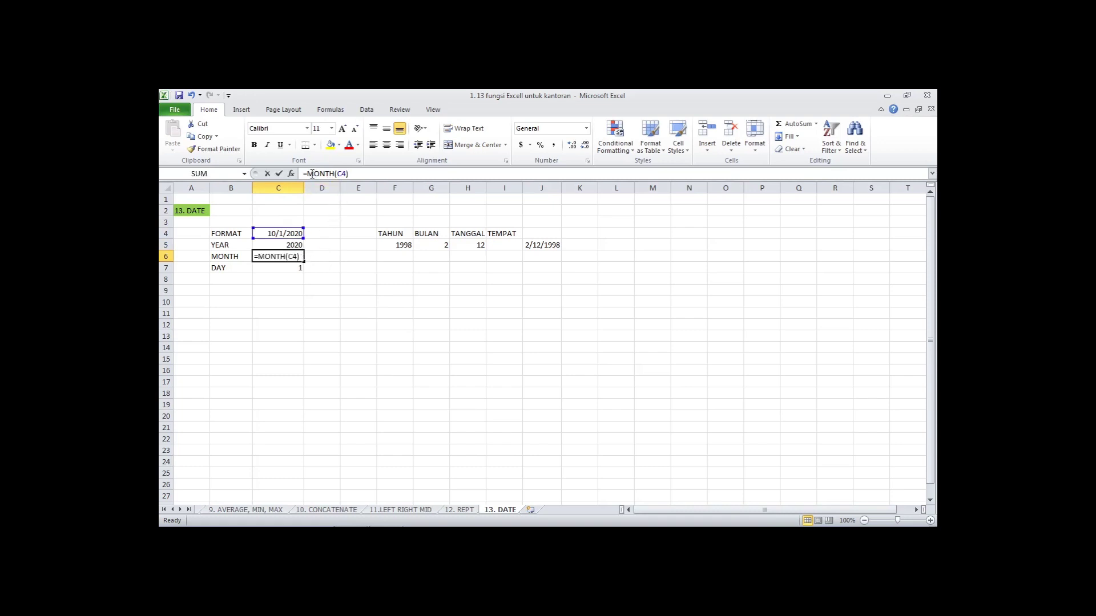
left_click(345, 174)
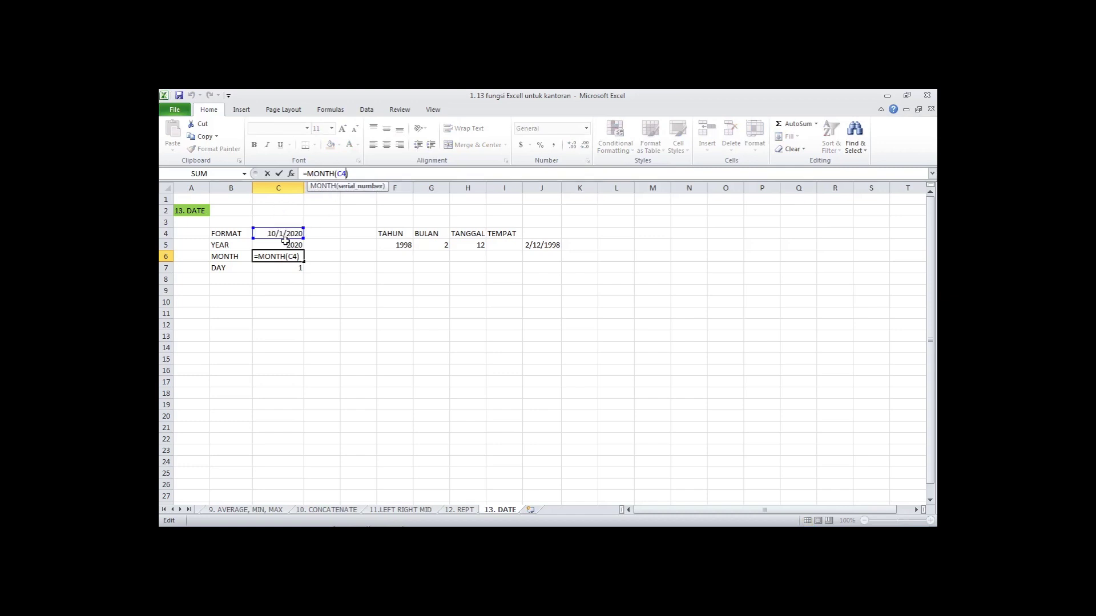
key("Return")
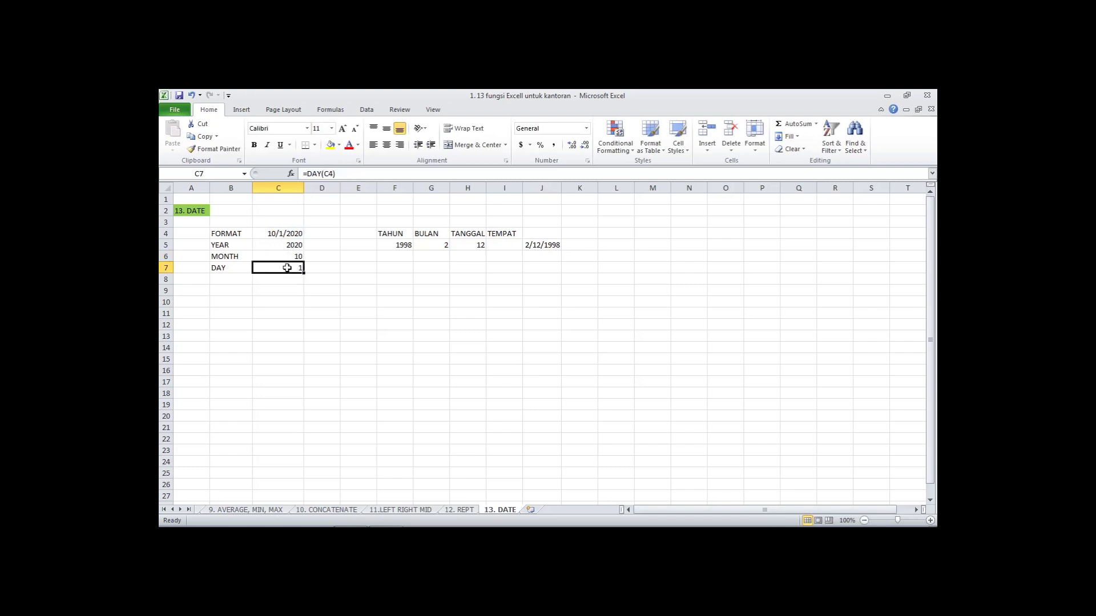
Step: Review the FORMAT date in C4 and highlight both date examples across B4:J7
left_click(282, 235)
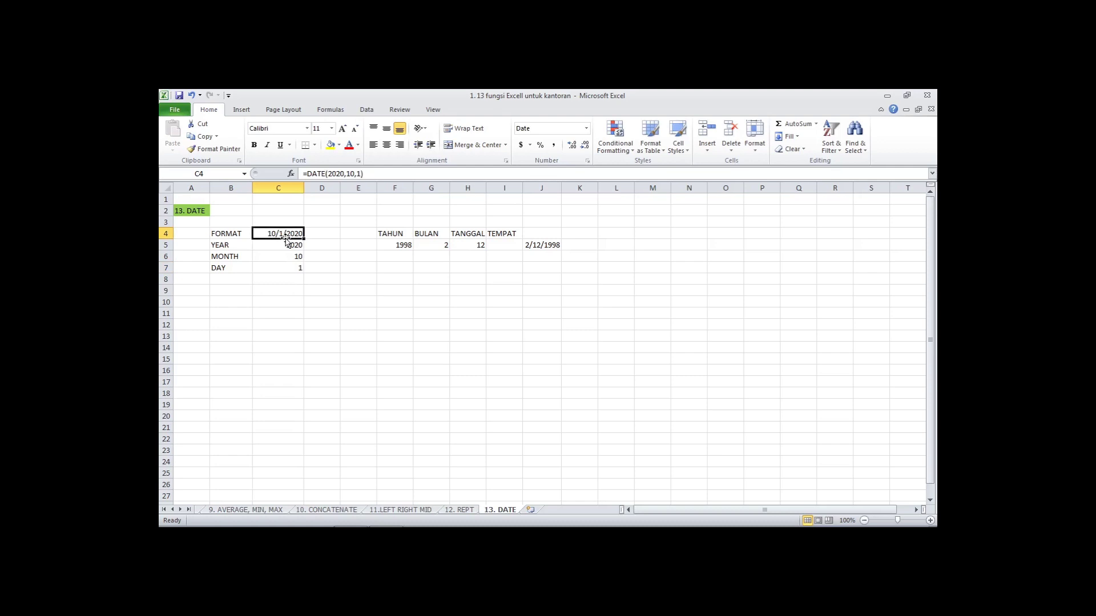
left_click(364, 290)
left_click(310, 304)
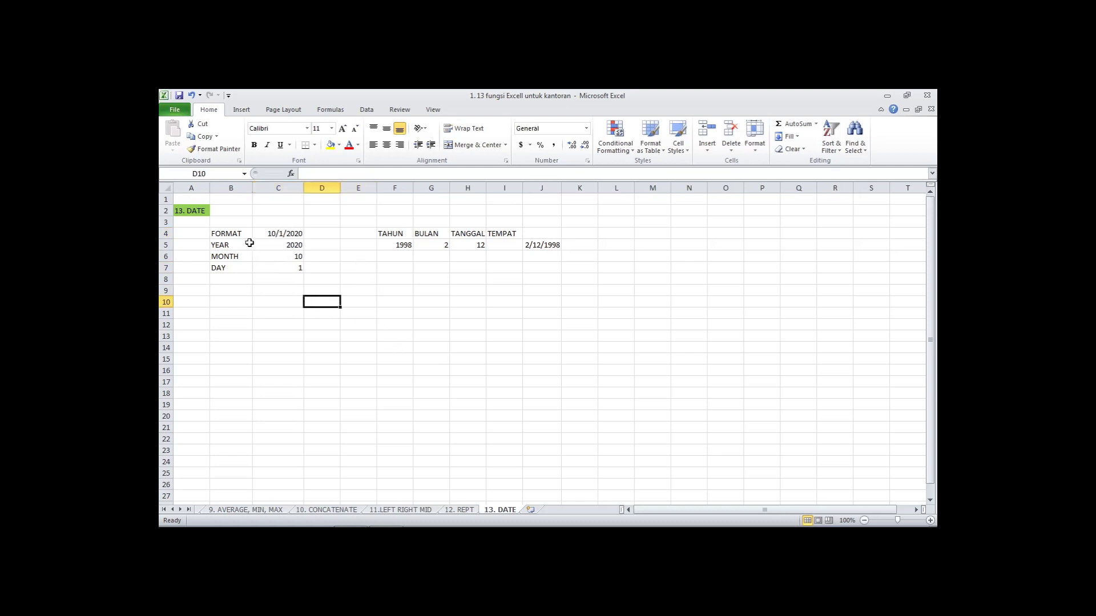
left_click_drag(240, 235, 543, 274)
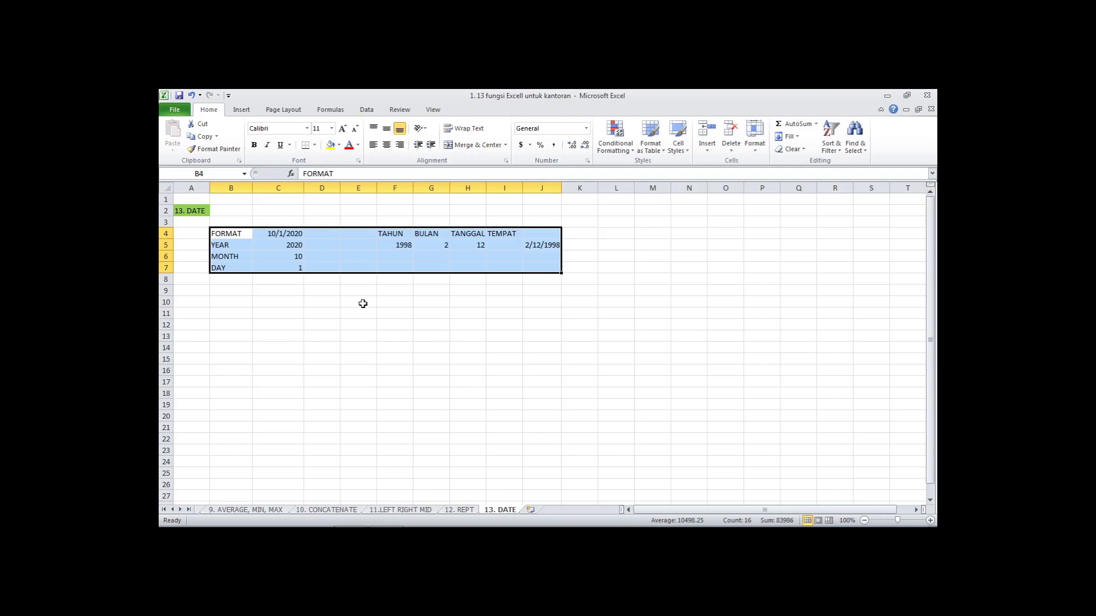
left_click(455, 356)
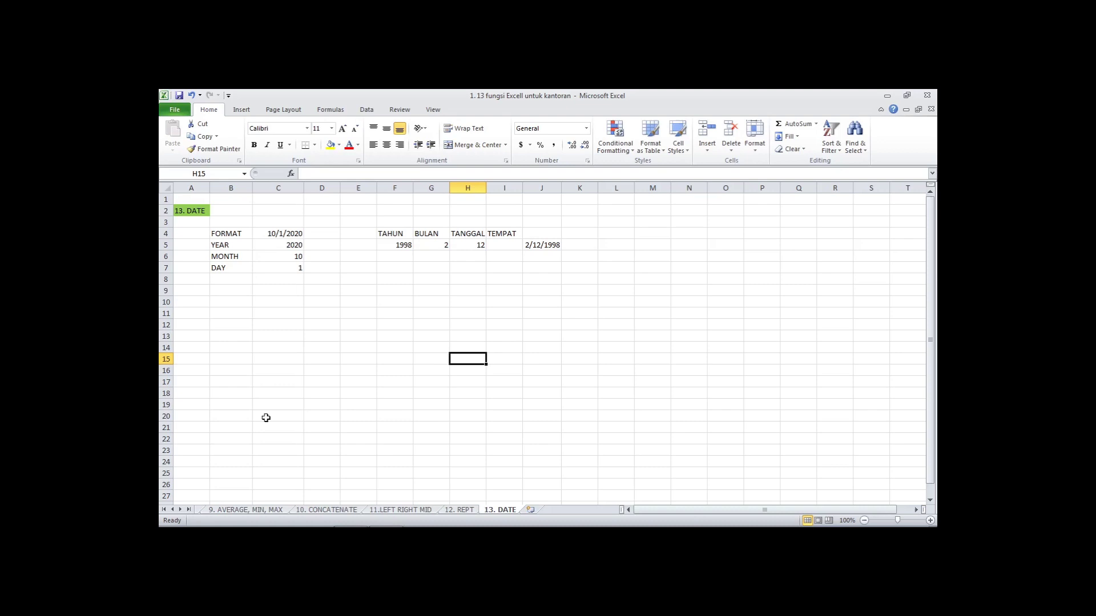
Step: Go back to the first sheet, Sheet1, to review the overview list of office formulas
left_click(165, 510)
left_click(211, 510)
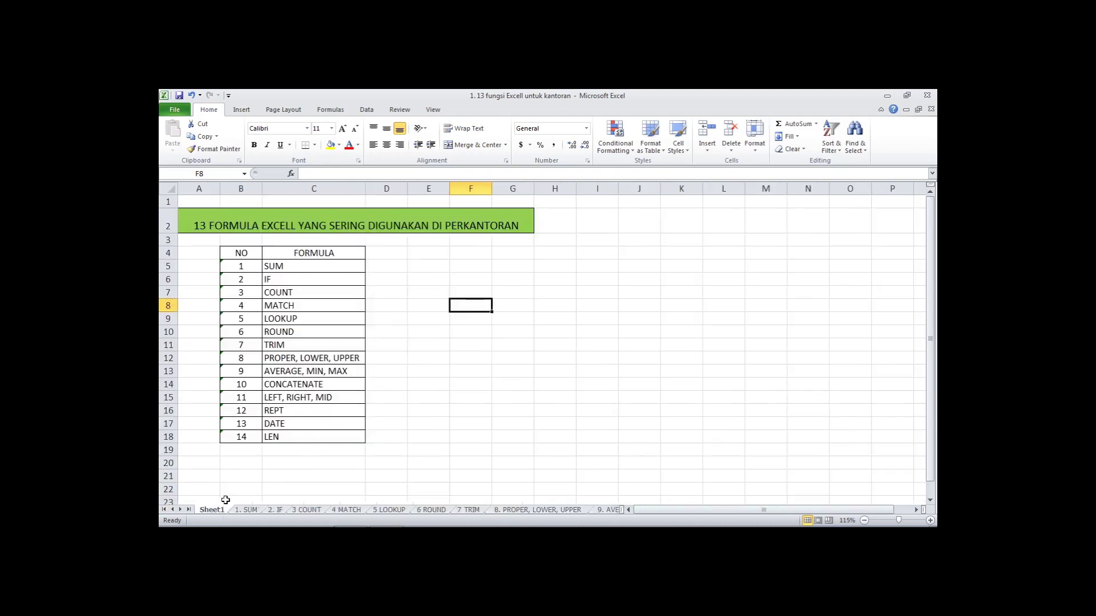
left_click(502, 411)
left_click(606, 292)
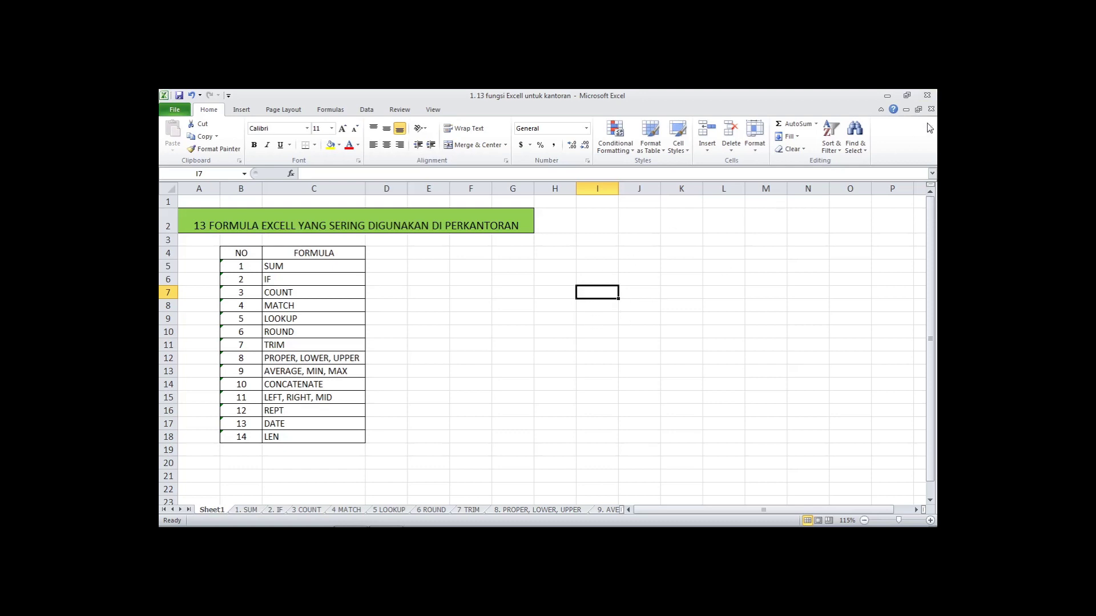
left_click(471, 328)
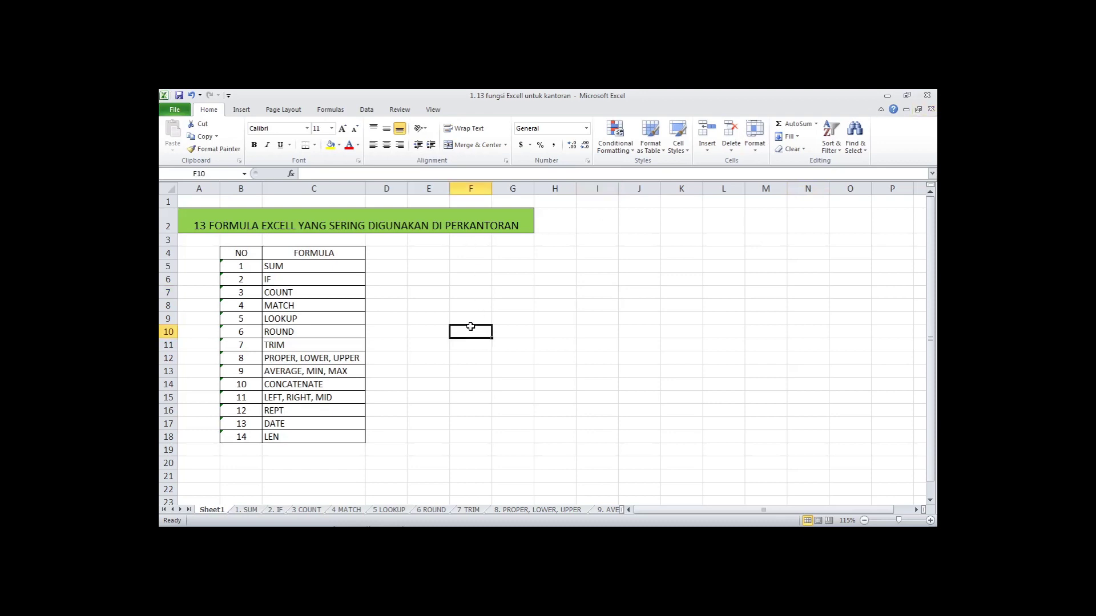